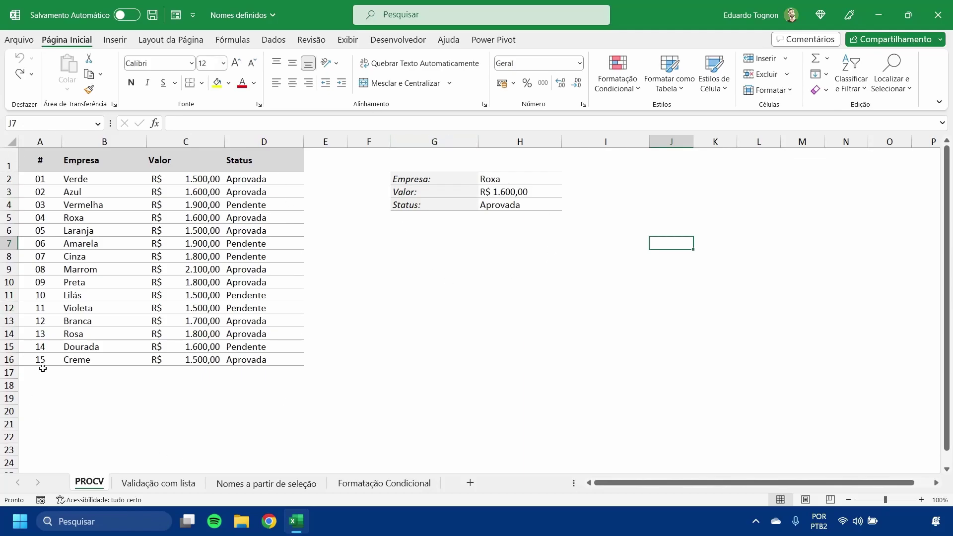
# Look through the Validação com lista, Nomes a partir de seleção and Formatação Condicional sheets, then return to PROCV
pyautogui.click(160, 488)
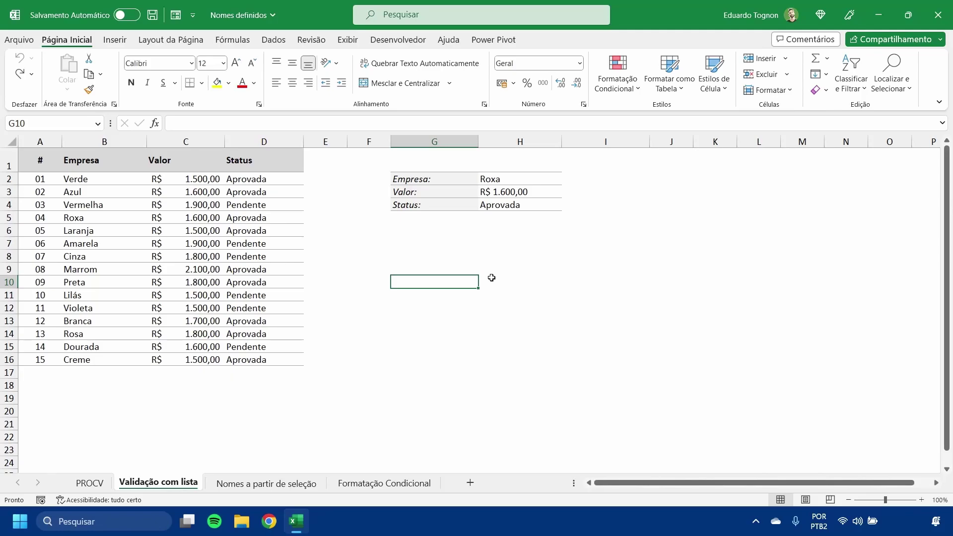
pyautogui.click(267, 483)
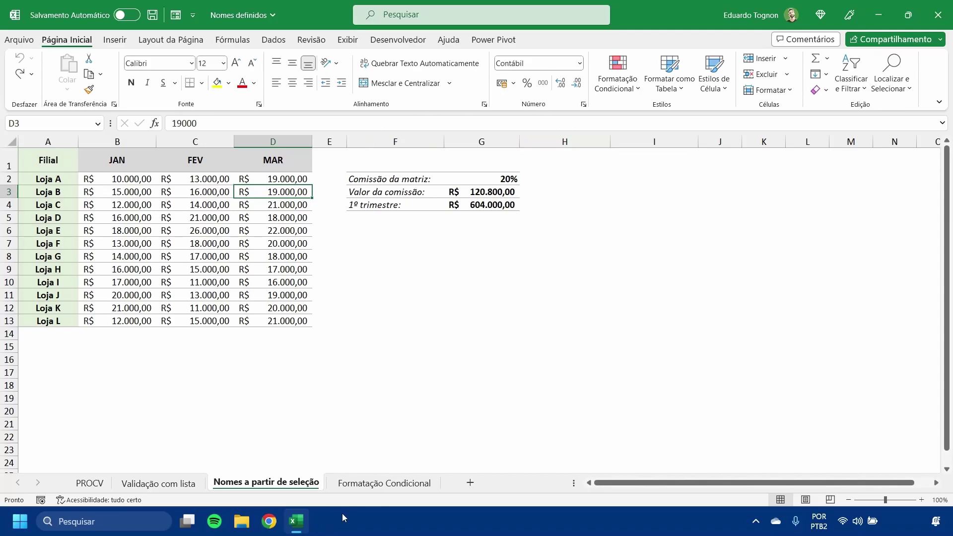
pyautogui.click(382, 483)
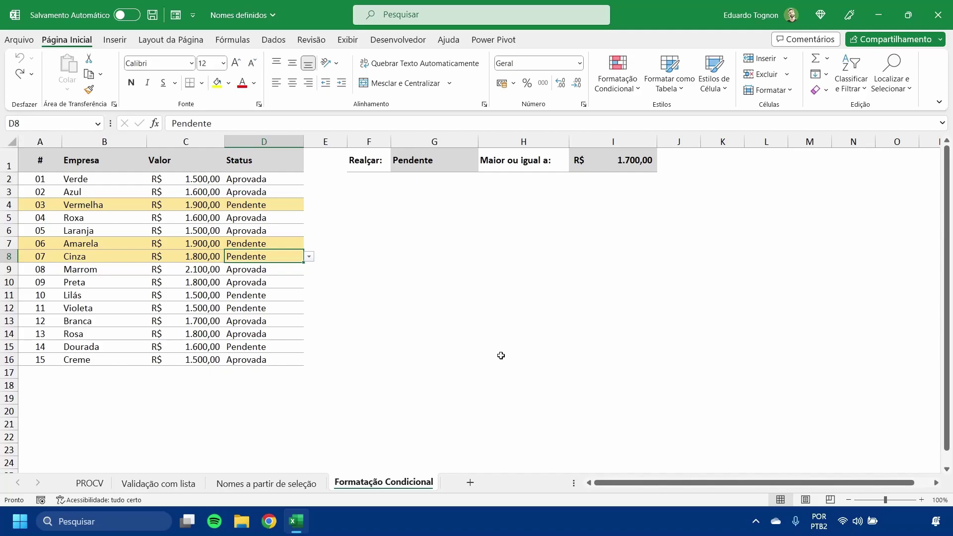
pyautogui.click(95, 485)
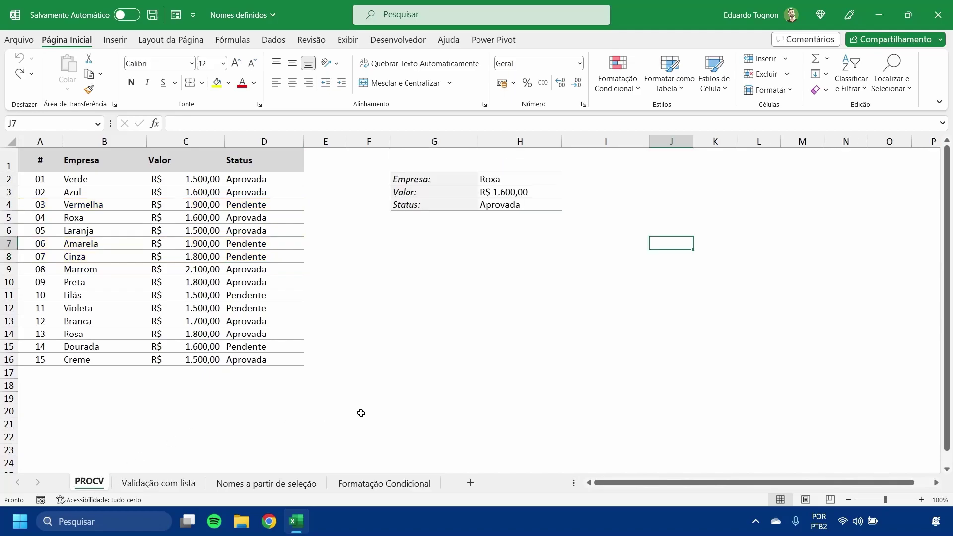
# Zoom in and choose Amarela from the Empresa dropdown in H2
pyautogui.click(922, 500)
pyautogui.click(921, 500)
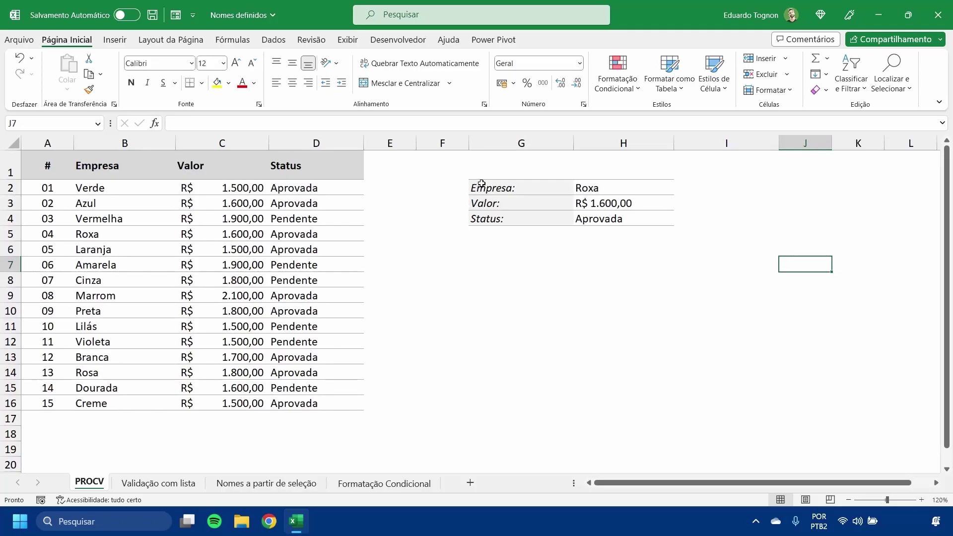
pyautogui.click(605, 186)
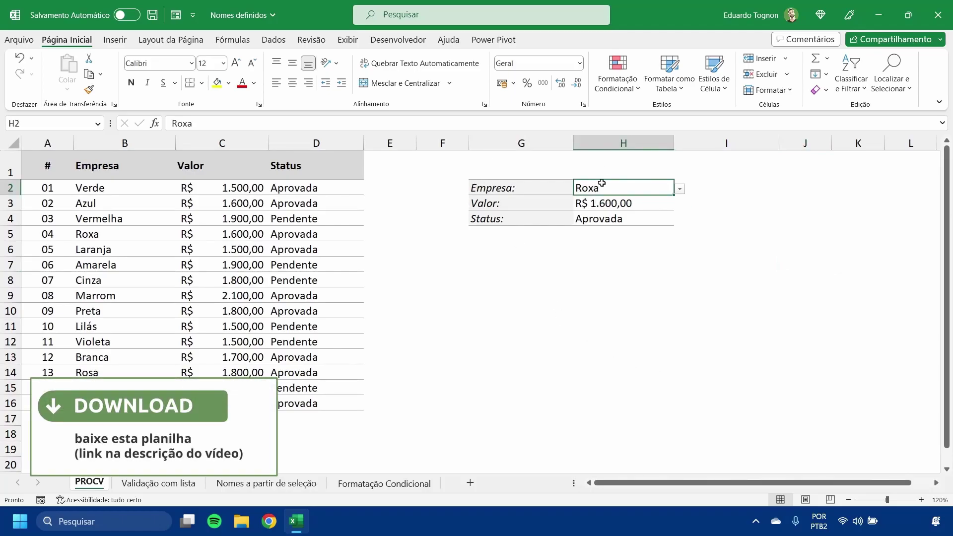
pyautogui.click(680, 189)
pyautogui.click(590, 254)
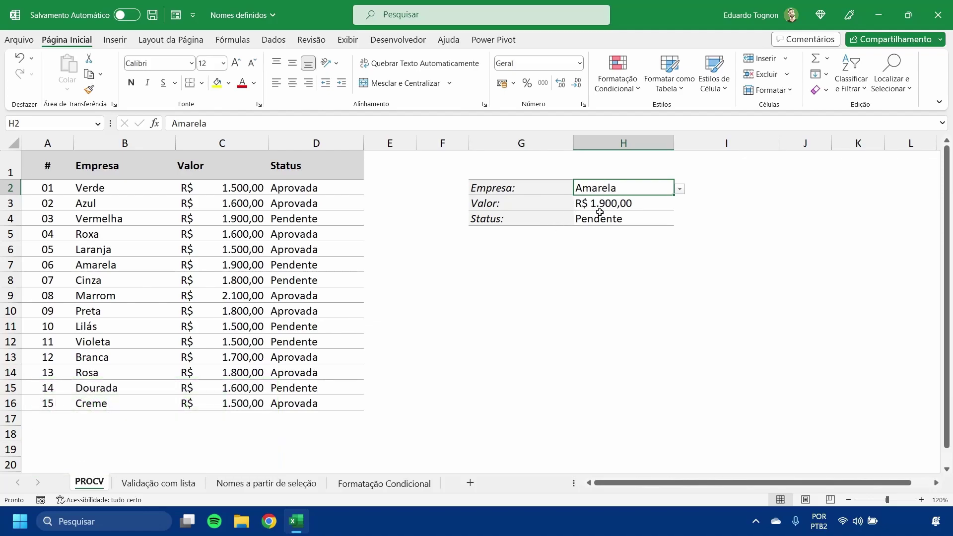
# Inspect the PROCV formula in H3 and the table columns B:D
pyautogui.click(609, 204)
pyautogui.click(607, 219)
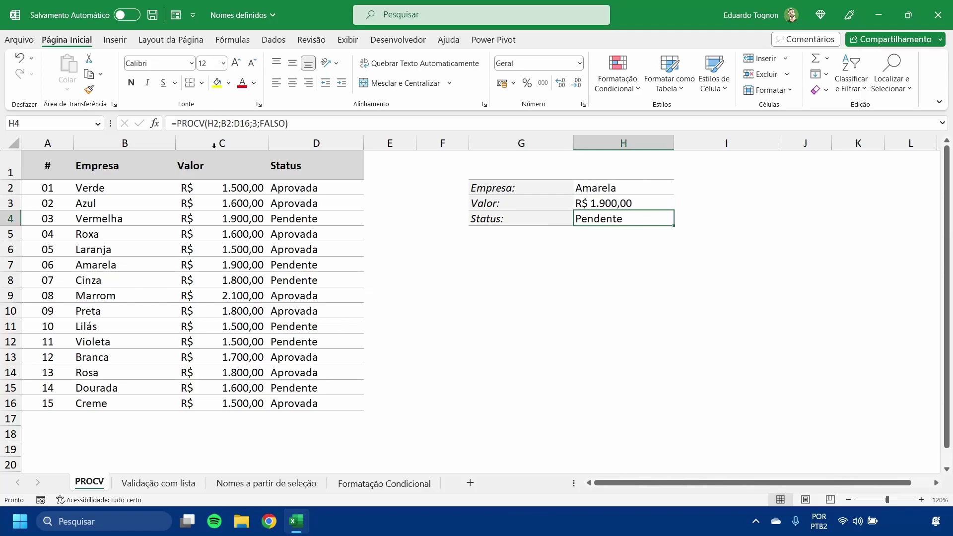
pyautogui.click(117, 144)
pyautogui.moveTo(255, 141); pyautogui.dragTo(341, 140)
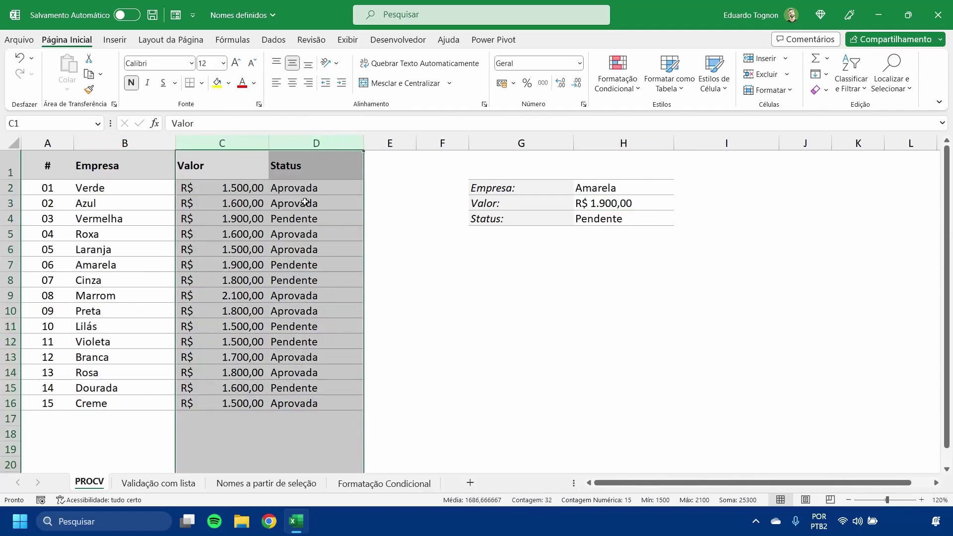
pyautogui.click(490, 297)
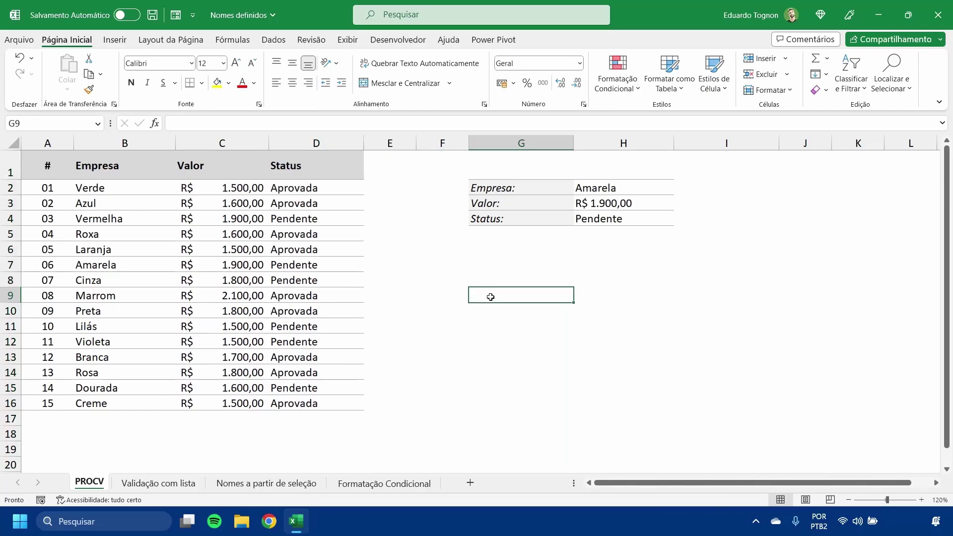
pyautogui.click(605, 188)
pyautogui.click(608, 201)
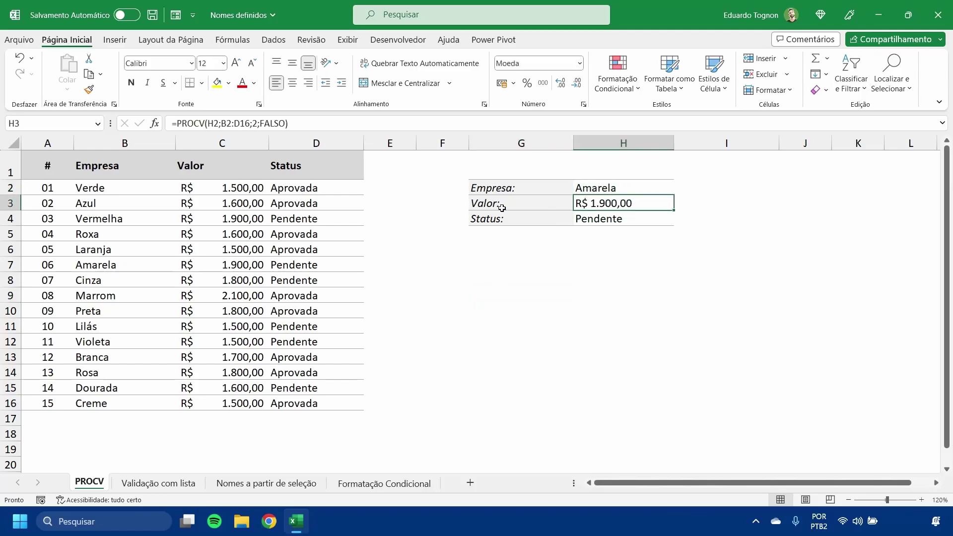
pyautogui.doubleClick(647, 201)
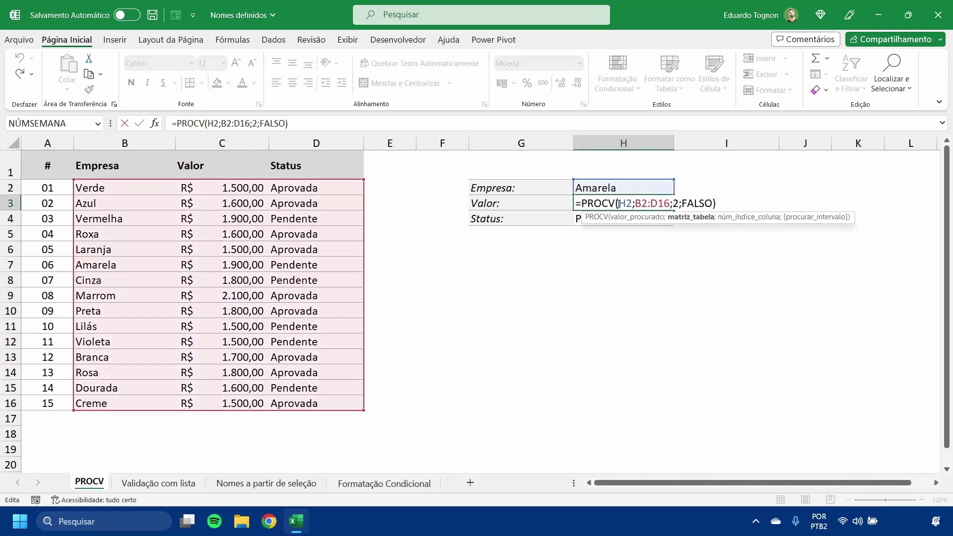
pyautogui.click(625, 203)
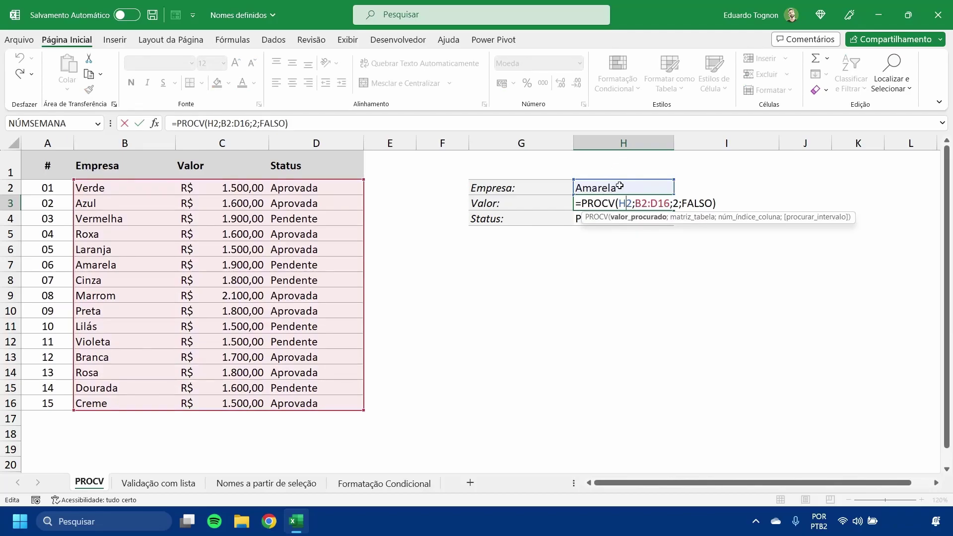
pyautogui.moveTo(635, 203); pyautogui.dragTo(671, 202)
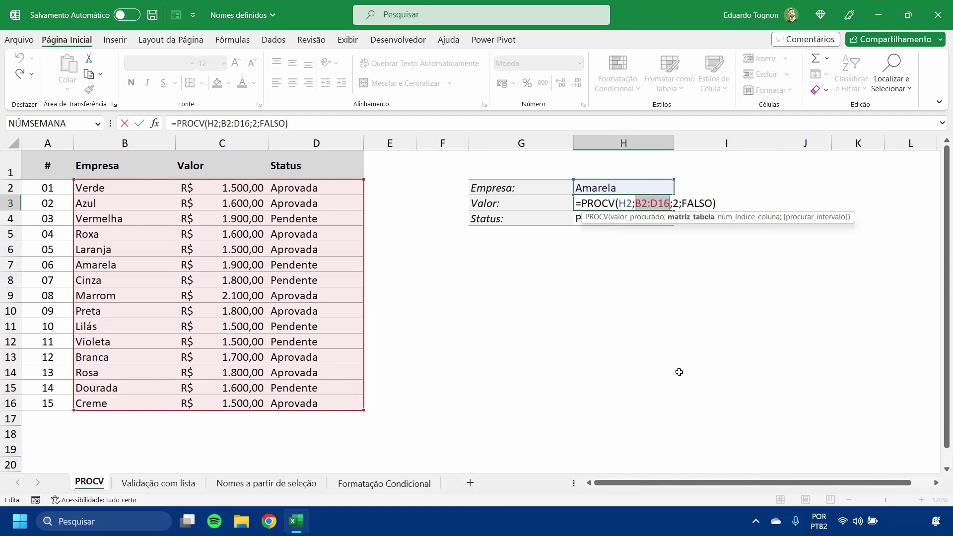
pyautogui.click(674, 203)
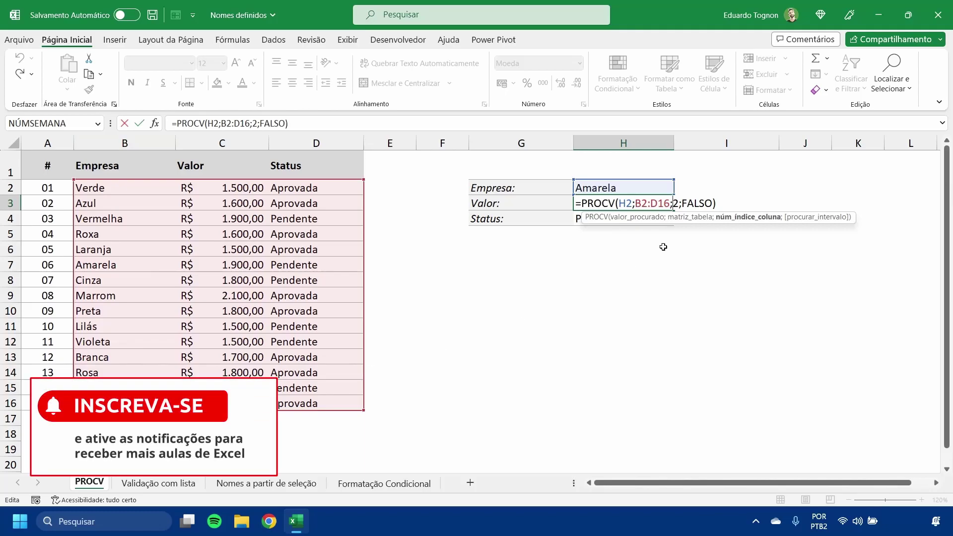
pyautogui.click(695, 203)
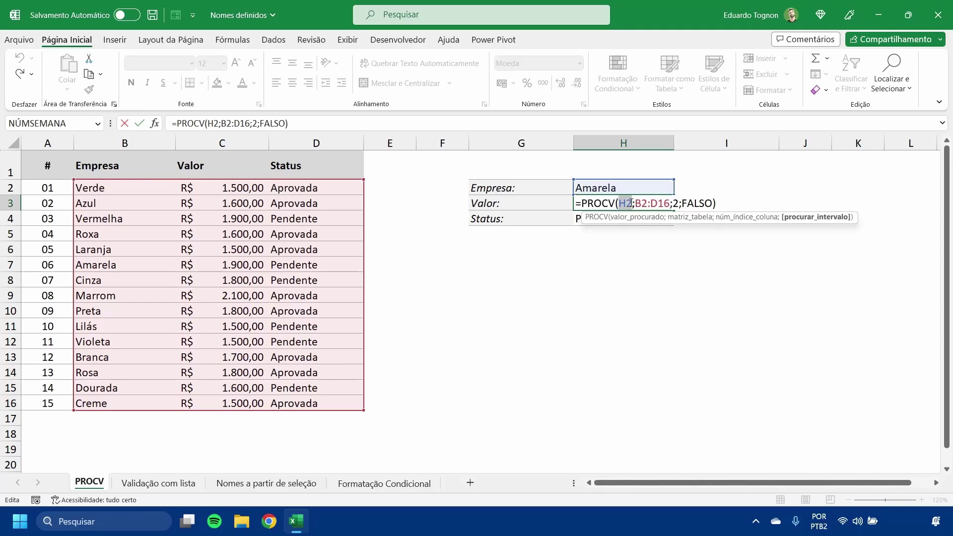
pyautogui.doubleClick(629, 204)
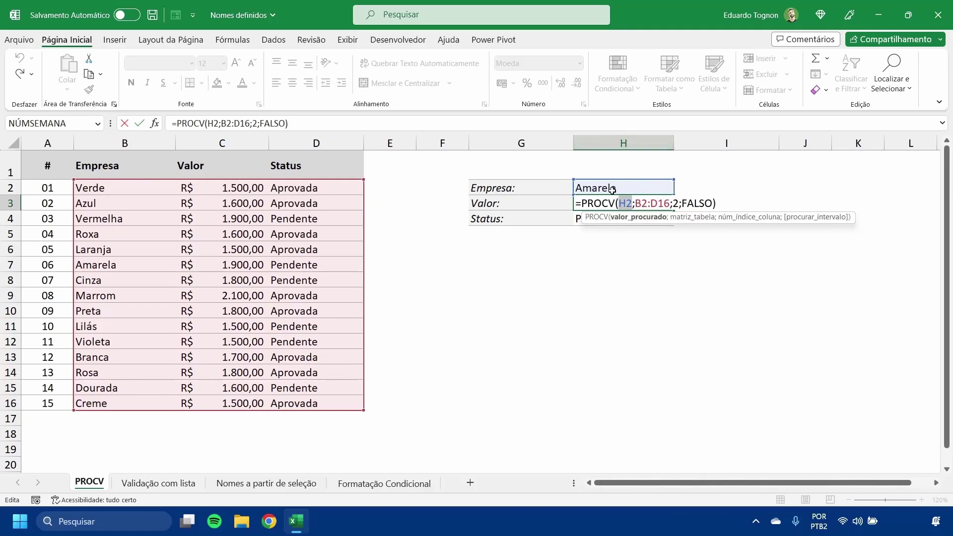
pyautogui.moveTo(636, 203); pyautogui.dragTo(668, 201)
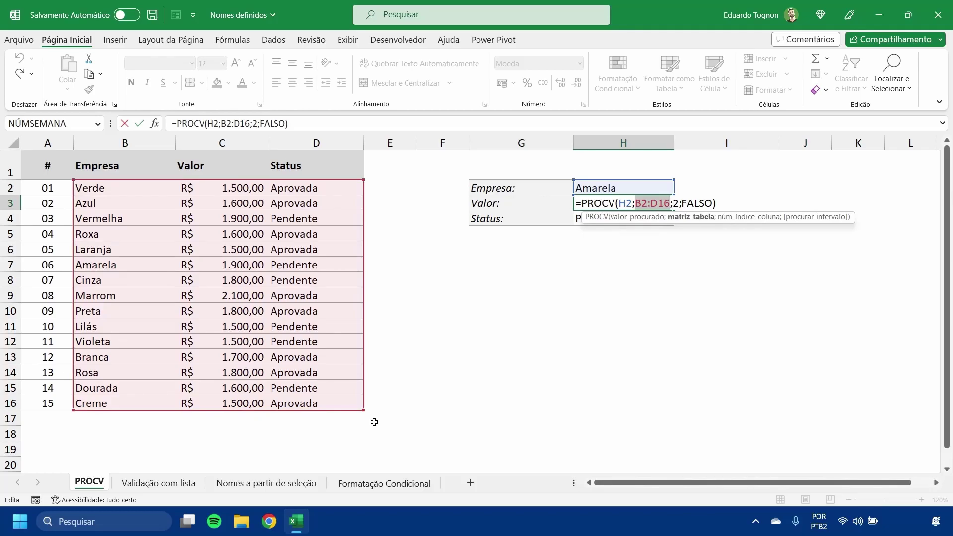
pyautogui.hotkey('ctrl', 'Return')
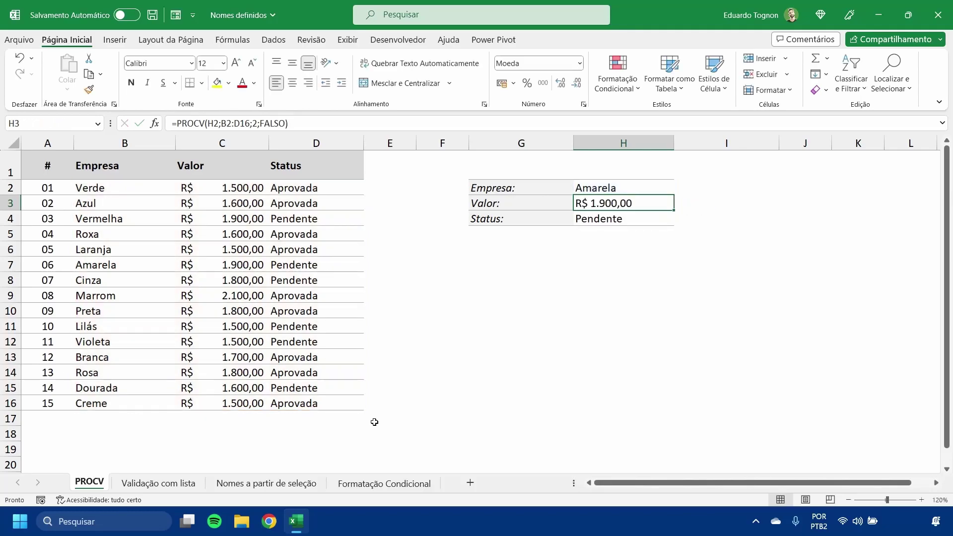
# Name cell H2, holding Amarela, as busca through the Name Box
pyautogui.click(635, 185)
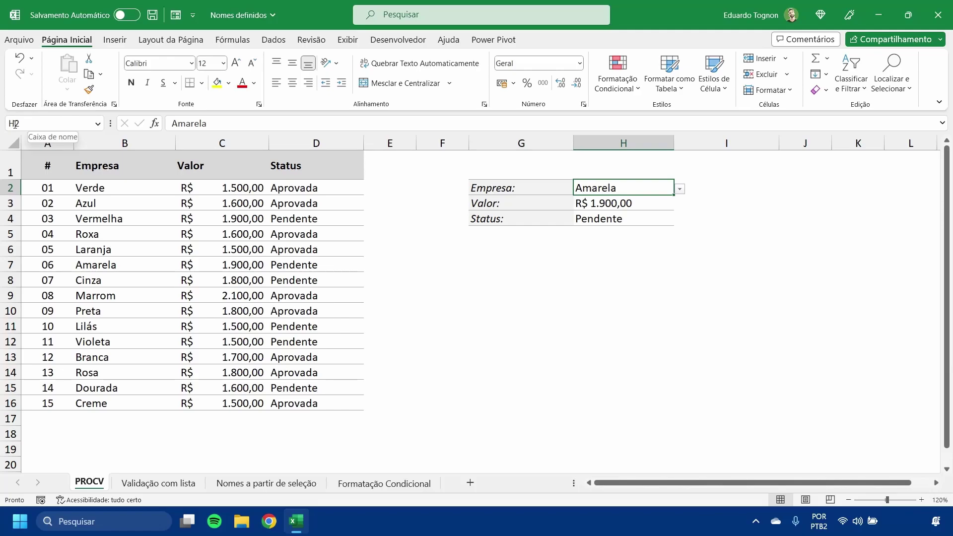
pyautogui.click(43, 124)
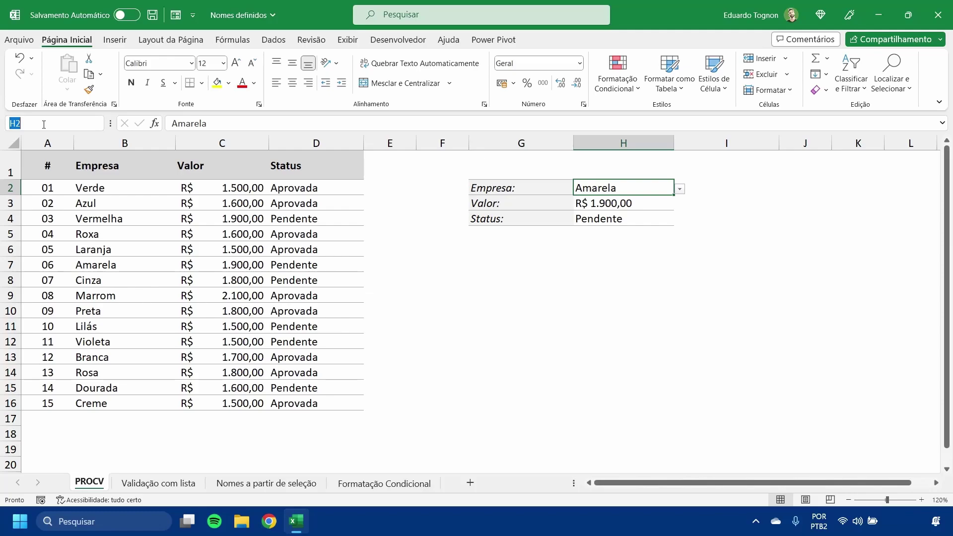
pyautogui.write('busca')
pyautogui.press('Return')
pyautogui.click(94, 125)
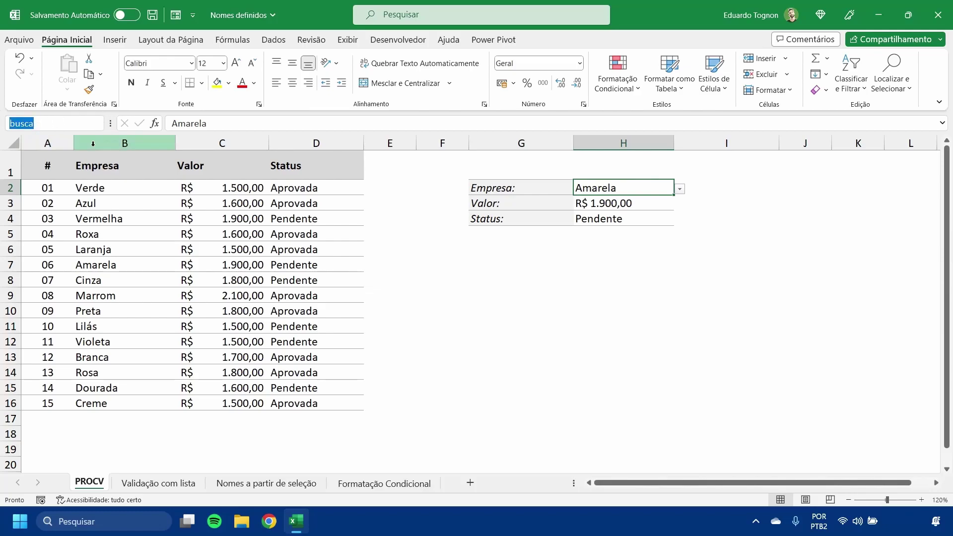
pyautogui.press('Escape')
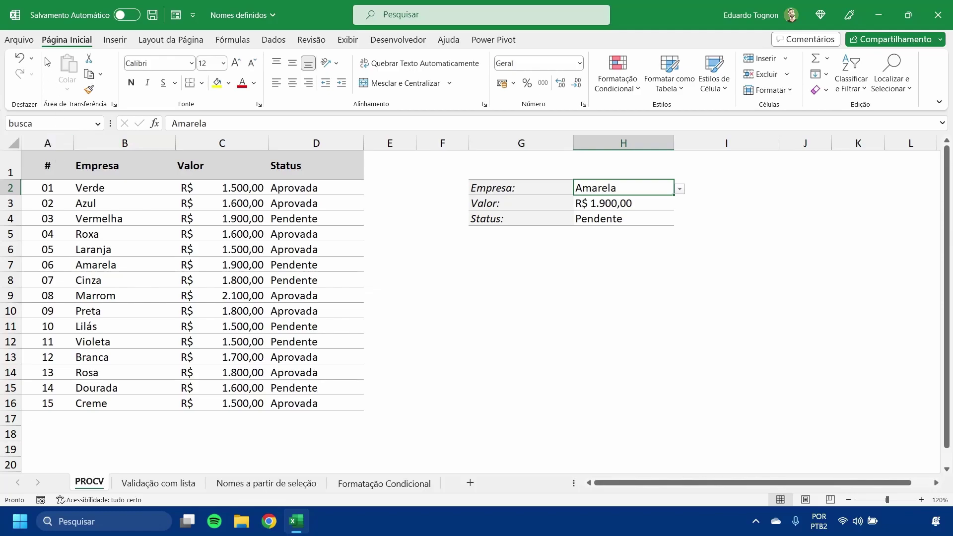
# Verify H2 carries the name busca by moving between empty cells and H2
pyautogui.click(498, 278)
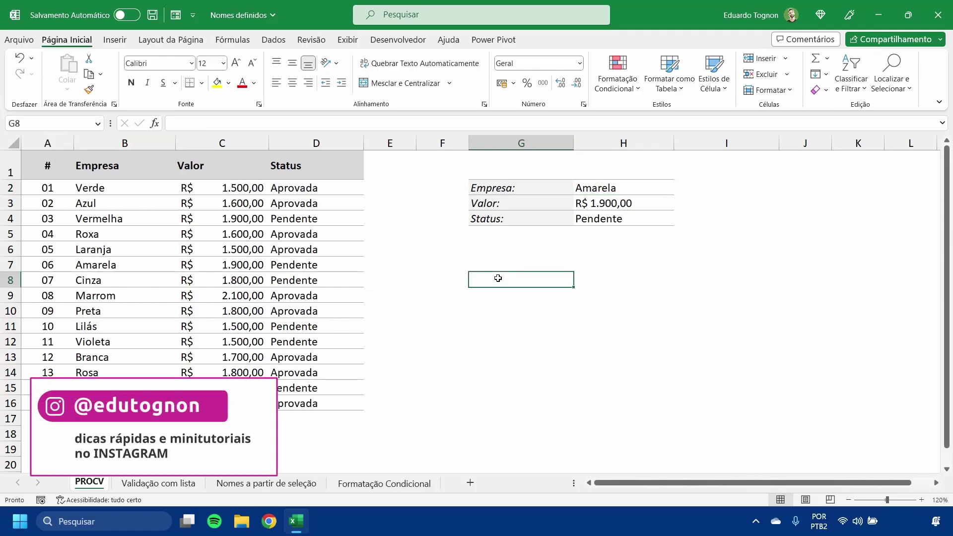
pyautogui.click(611, 186)
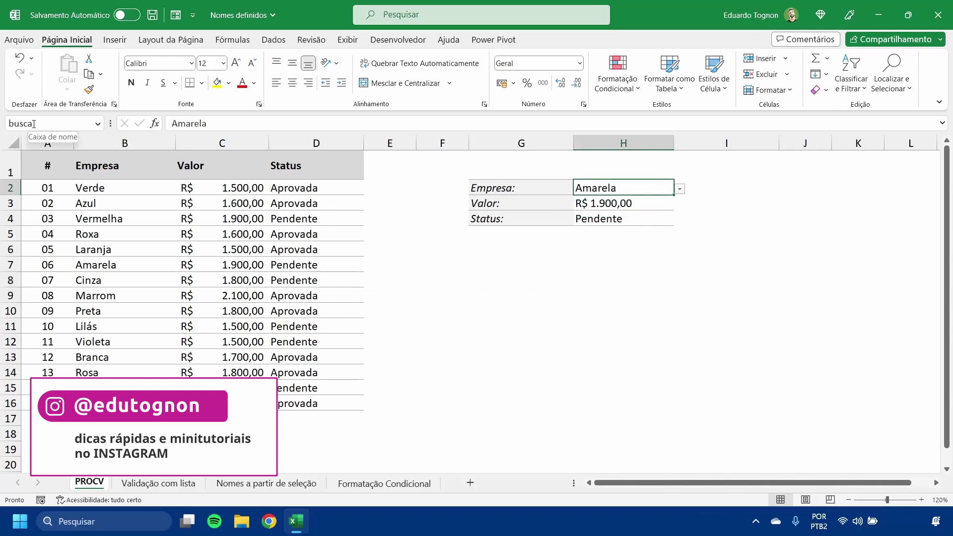
pyautogui.click(556, 372)
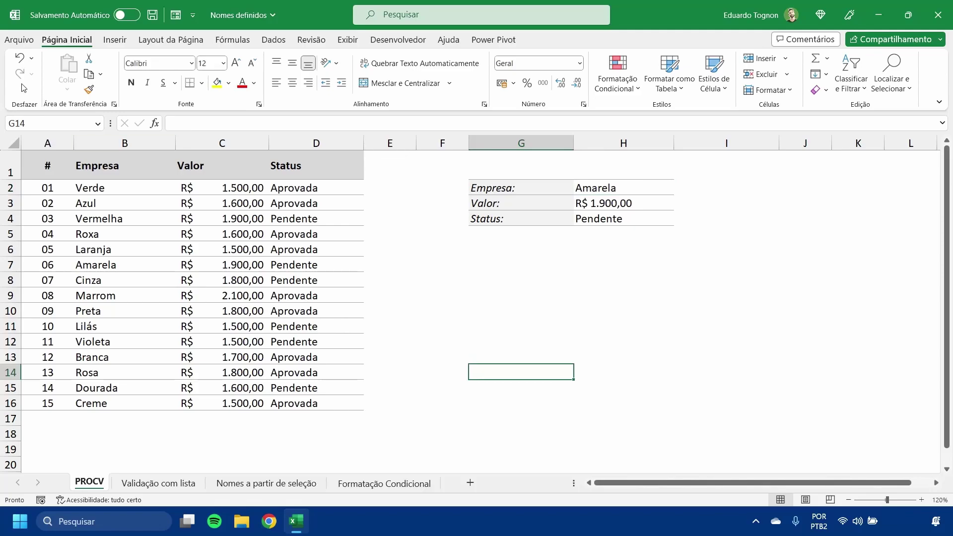
pyautogui.click(31, 124)
# Jump to H2 via the Name Box, then mark the H2 reference in H3's formula
pyautogui.write('h2')
pyautogui.press('Return')
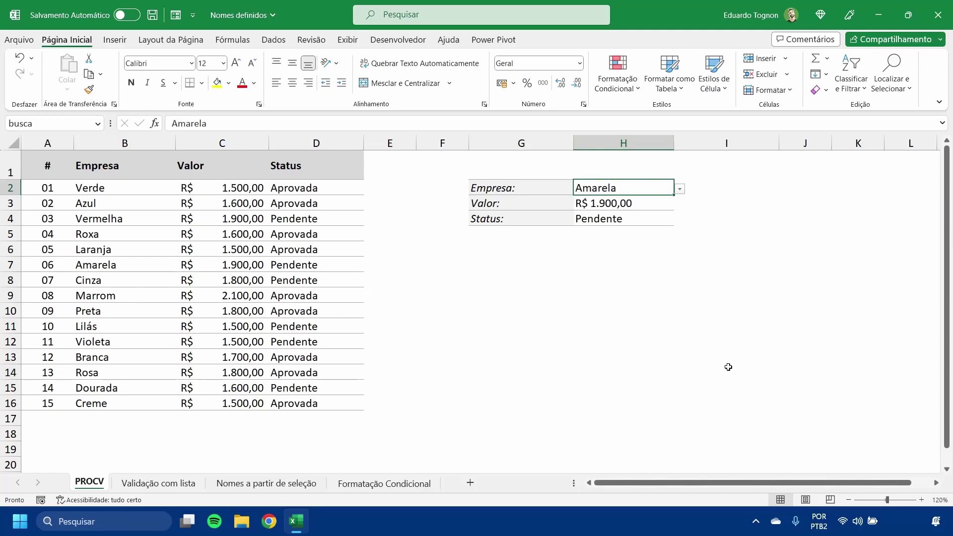
pyautogui.doubleClick(628, 203)
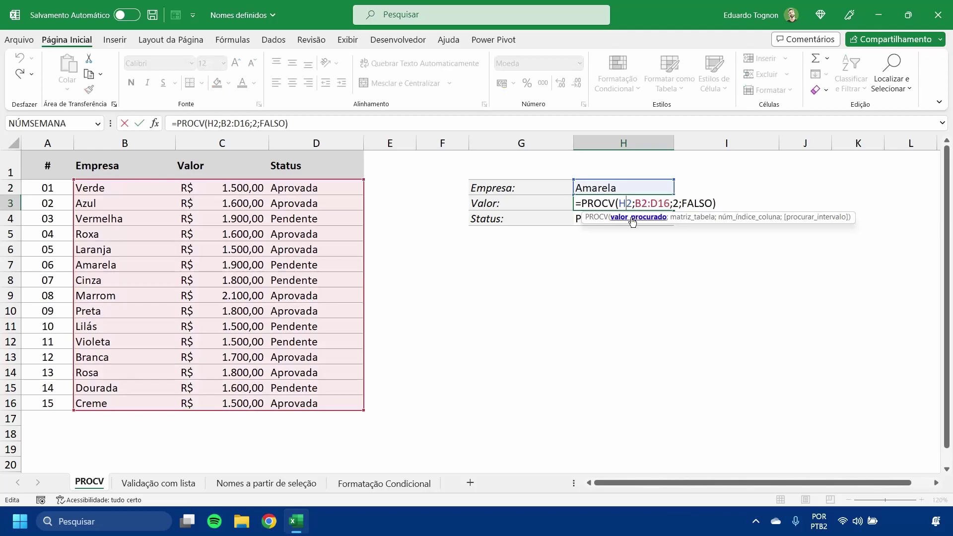
pyautogui.moveTo(627, 203); pyautogui.dragTo(632, 203)
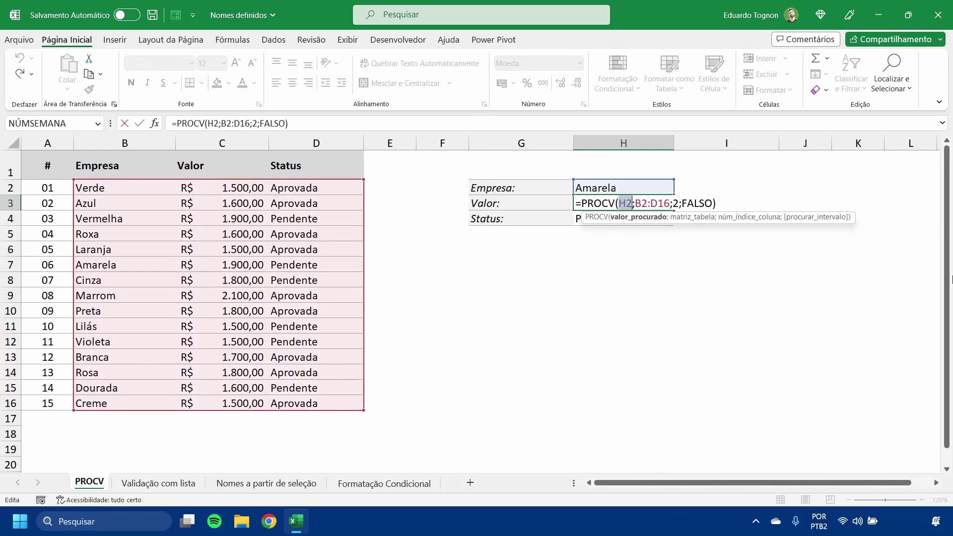
# Replace that reference with busca, making H3 =PROCV(busca;B2:D16;2;FALSO)
pyautogui.write('bus')
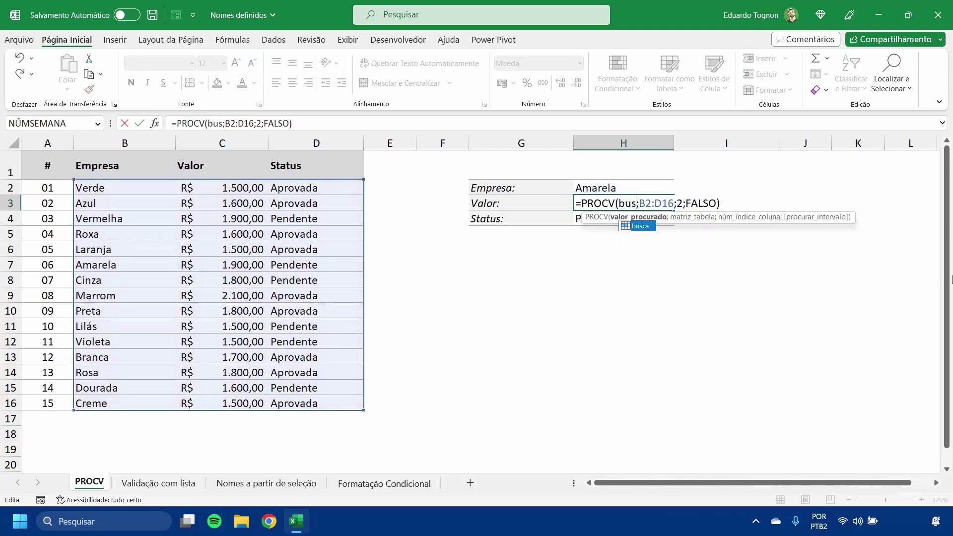
pyautogui.write('c')
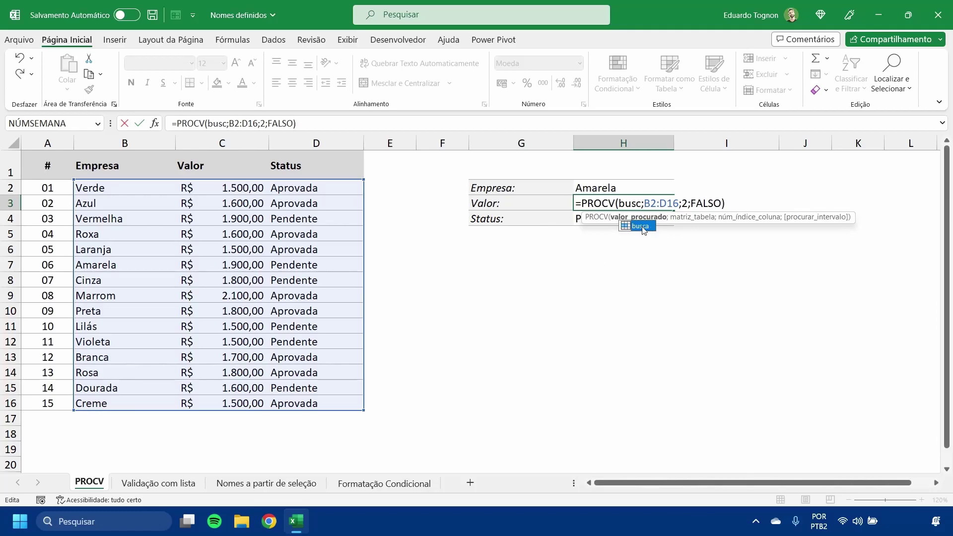
pyautogui.press('BackSpace')
pyautogui.press('BackSpace')
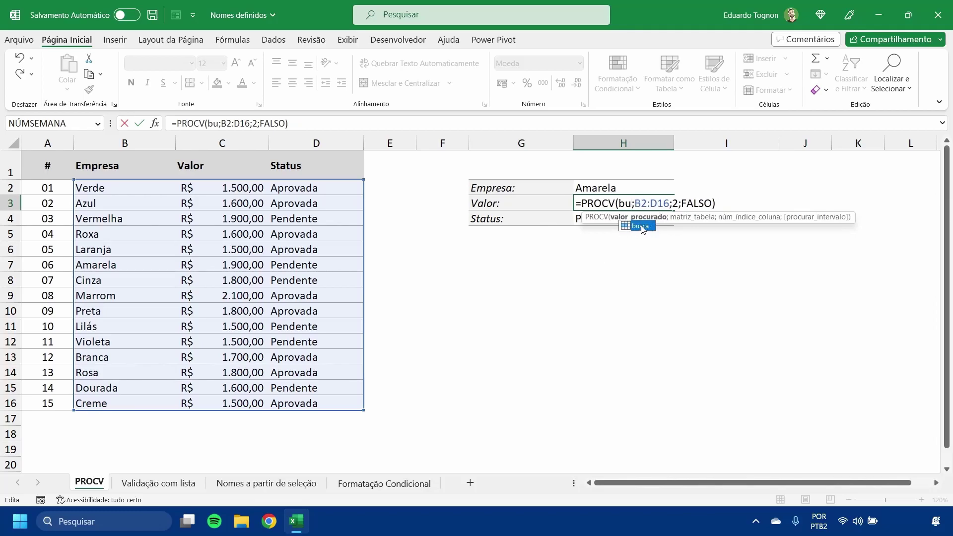
pyautogui.press('BackSpace')
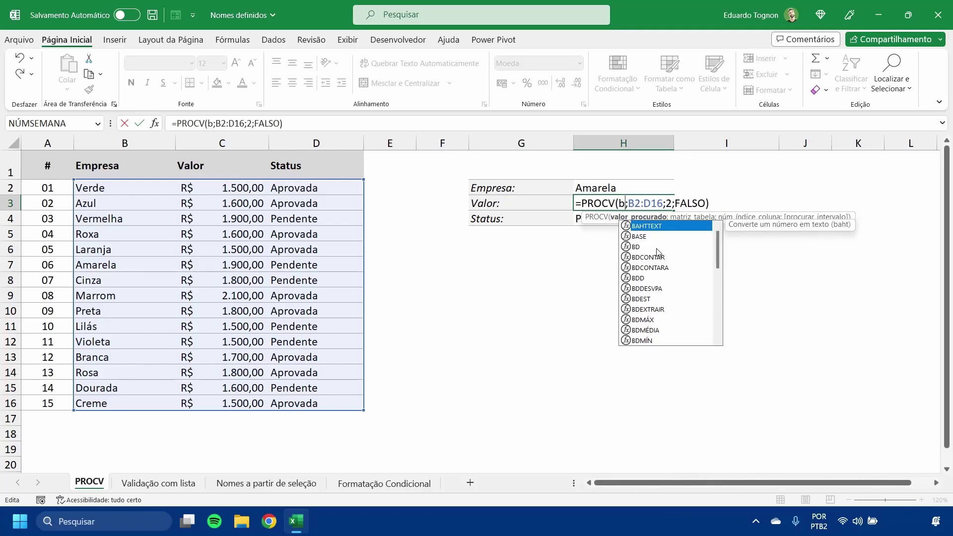
pyautogui.scroll(-5, 658, 253)
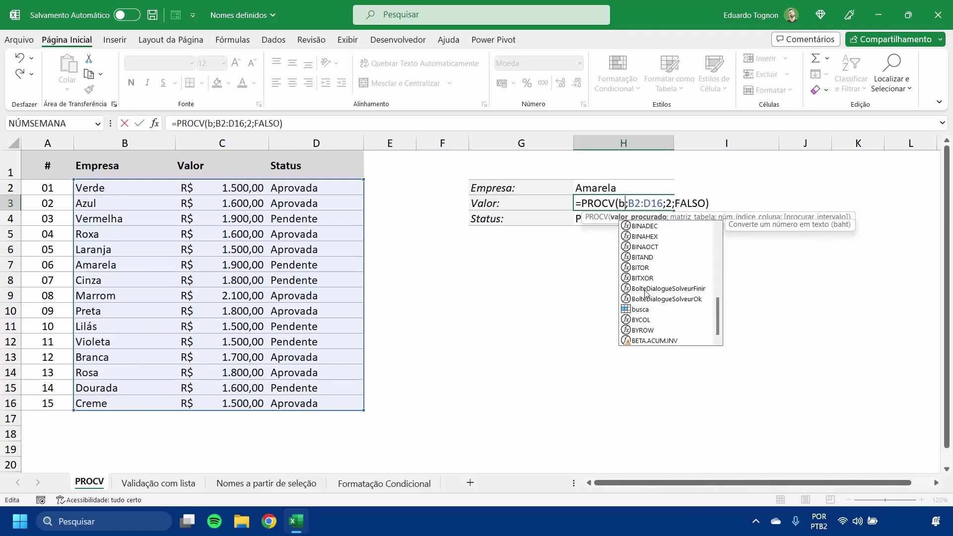
pyautogui.scroll(-1, 629, 223)
pyautogui.scroll(8, 628, 293)
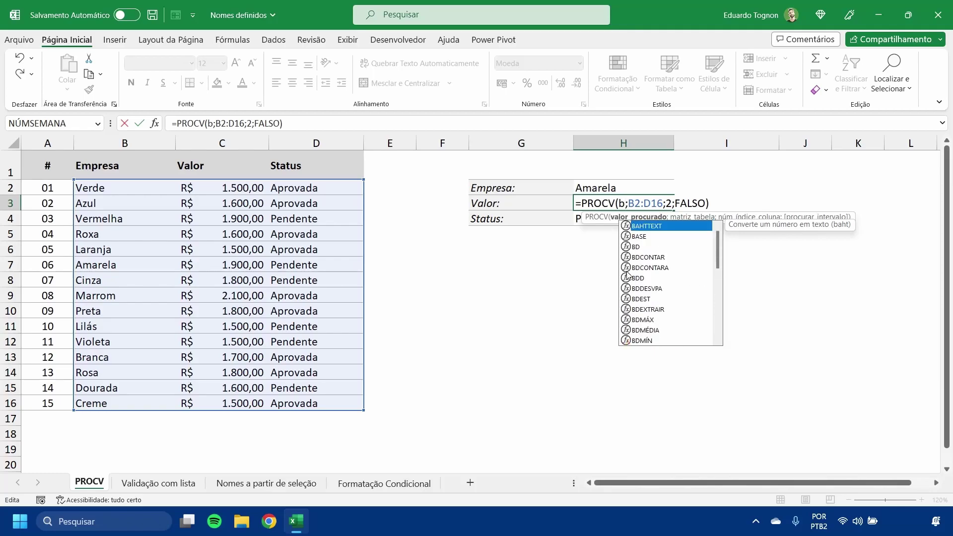
pyautogui.write('usca')
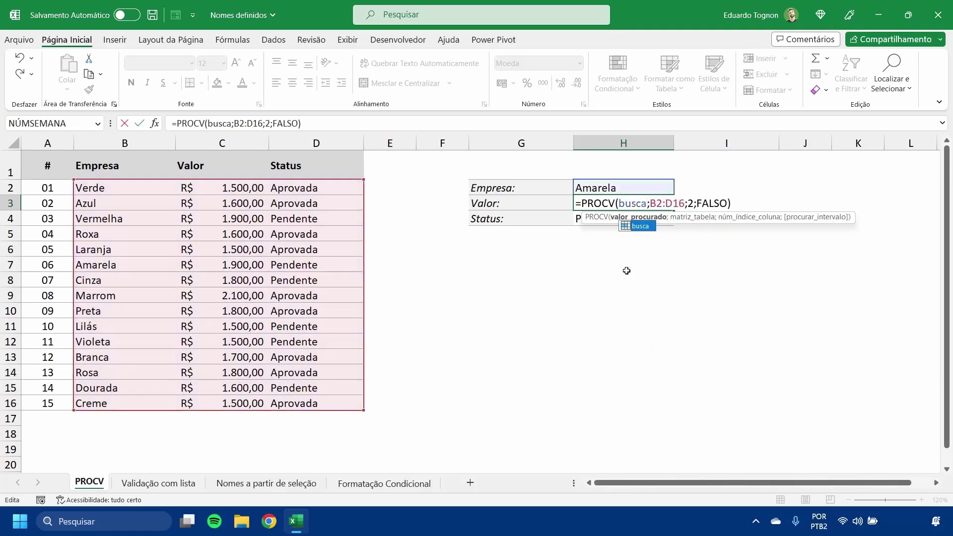
pyautogui.click(637, 227)
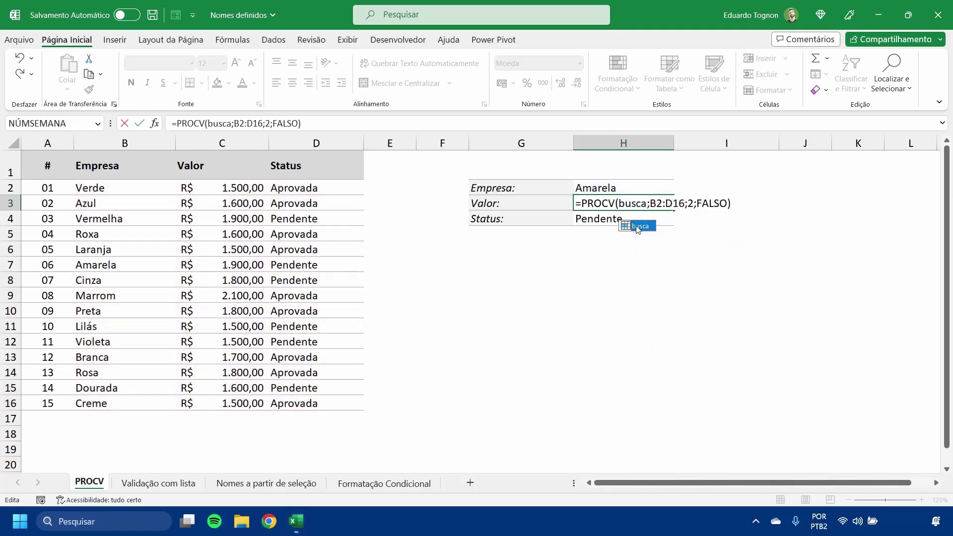
pyautogui.hotkey('ctrl', 'Return')
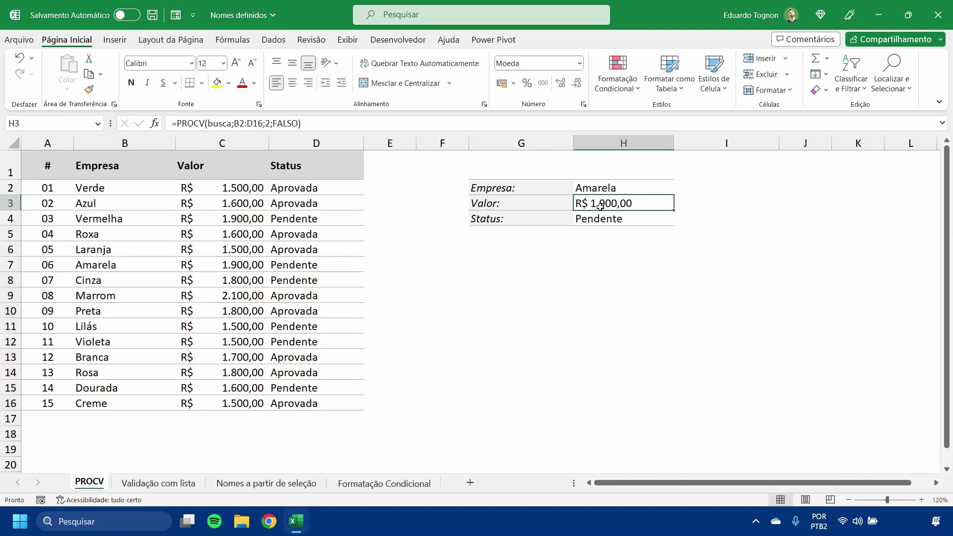
# Review the H3 lookup formula and the busca cell holding Amarela
pyautogui.doubleClick(610, 203)
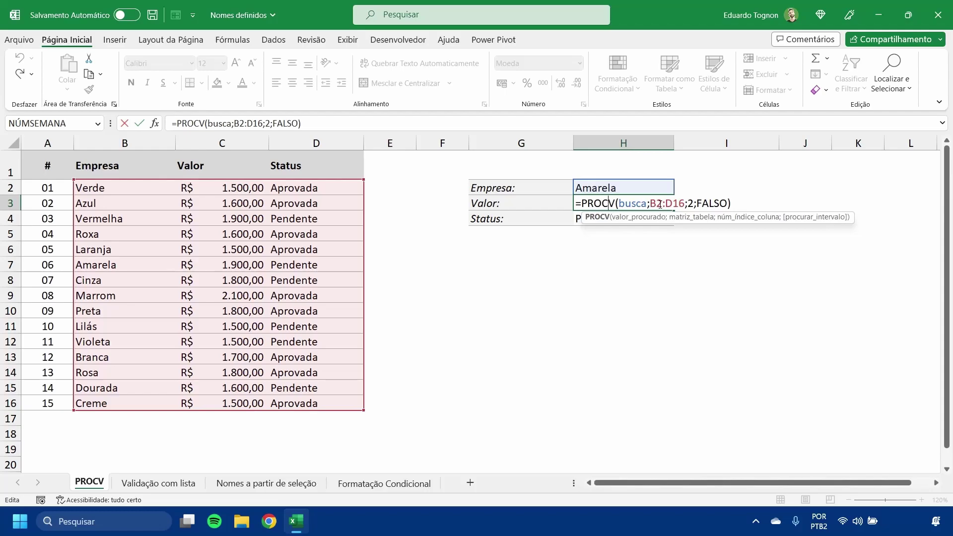
pyautogui.press('Escape')
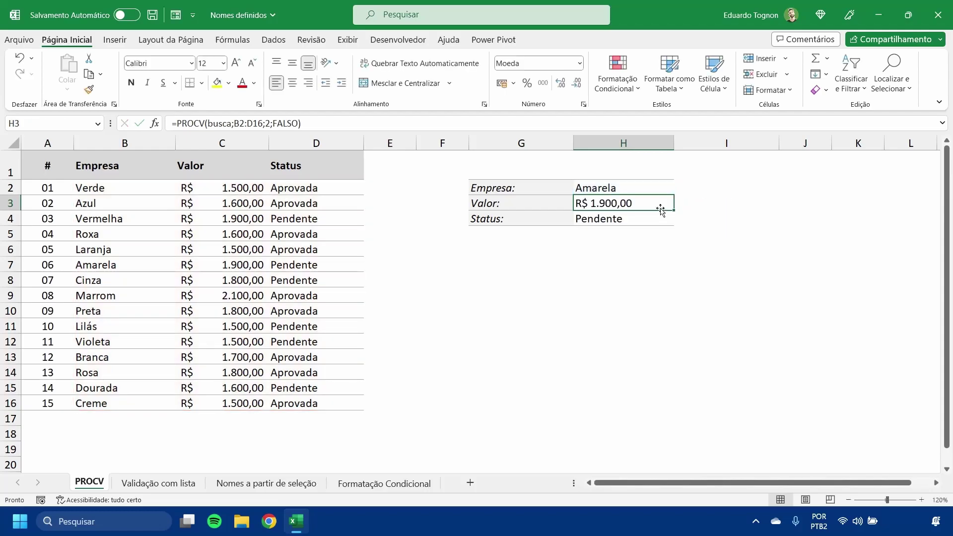
pyautogui.click(620, 187)
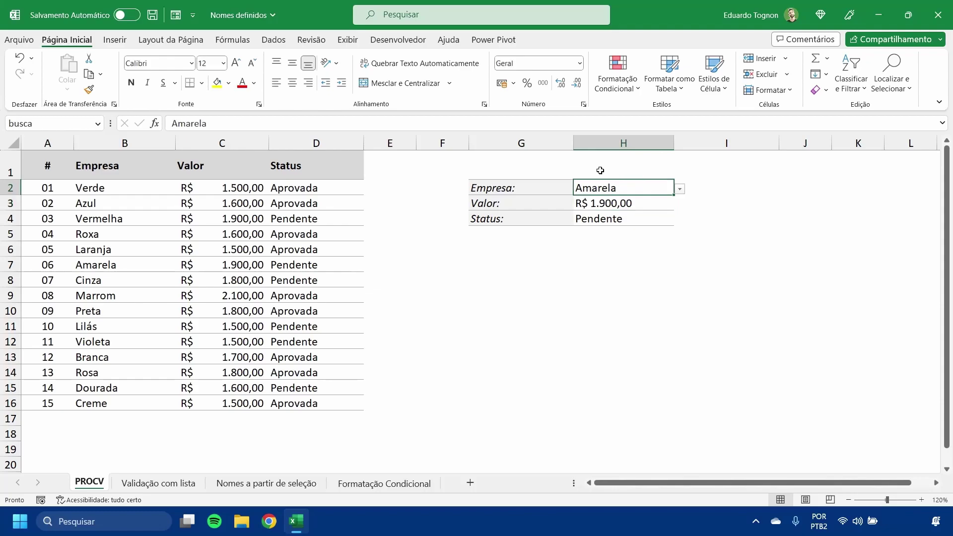
pyautogui.click(643, 201)
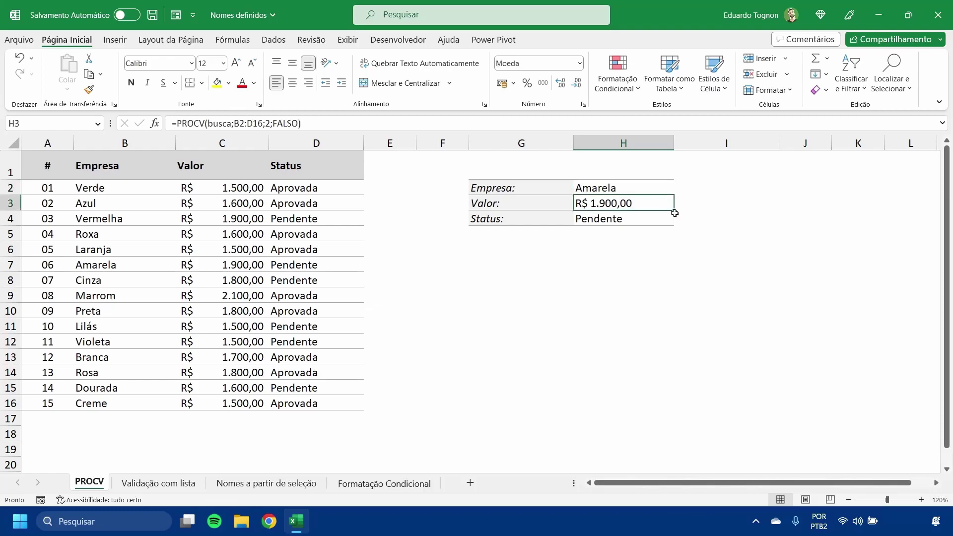
# Fill H3's formula down to H4 and change its column index to 3, returning Pendente
pyautogui.moveTo(673, 210); pyautogui.dragTo(670, 227)
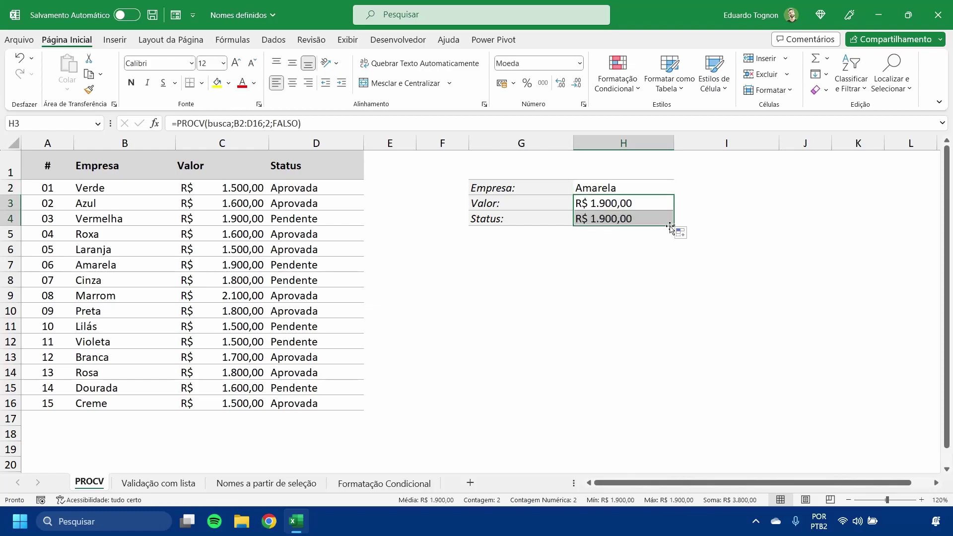
pyautogui.doubleClick(627, 220)
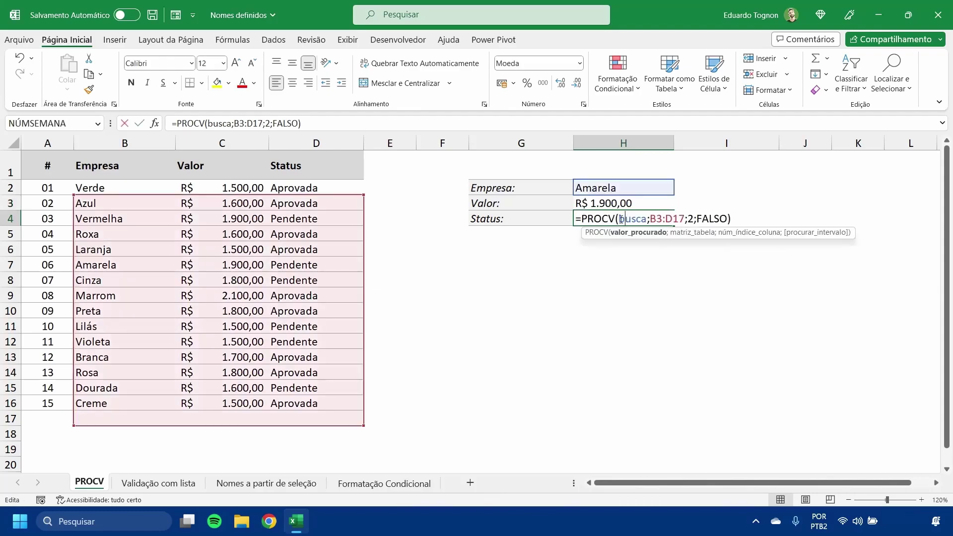
pyautogui.moveTo(630, 218); pyautogui.dragTo(646, 219)
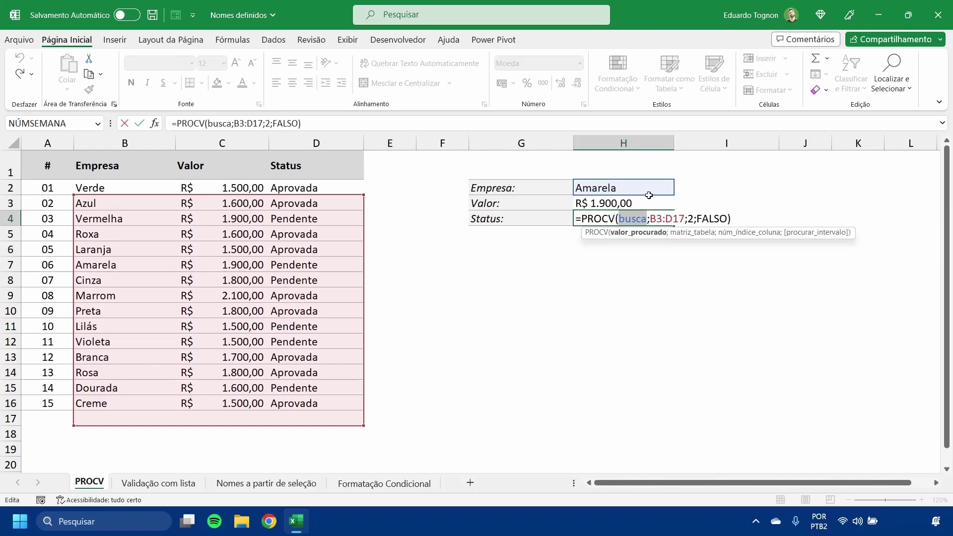
pyautogui.press('Right')
pyautogui.press('Right')
pyautogui.press('Right')
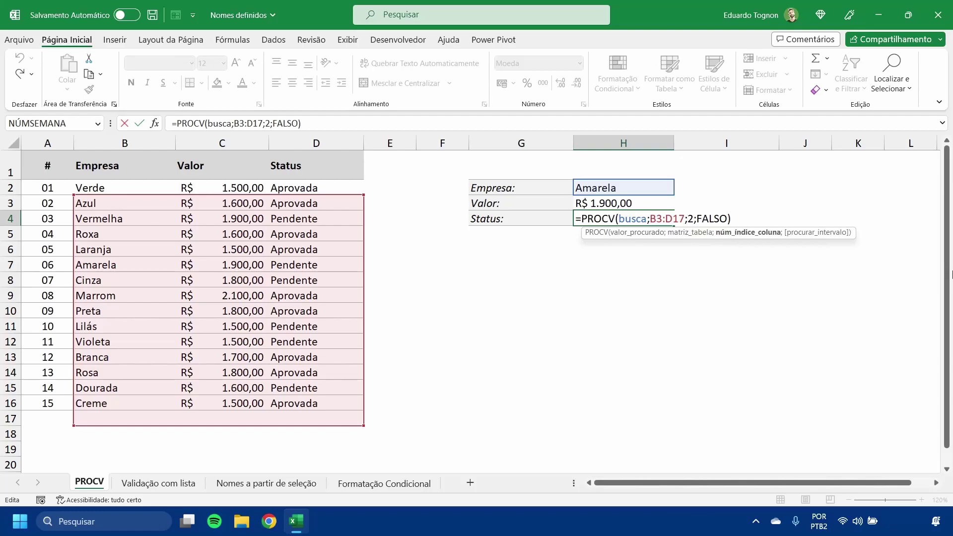
pyautogui.press('BackSpace')
pyautogui.write('3')
pyautogui.press('Return')
pyautogui.click(601, 217)
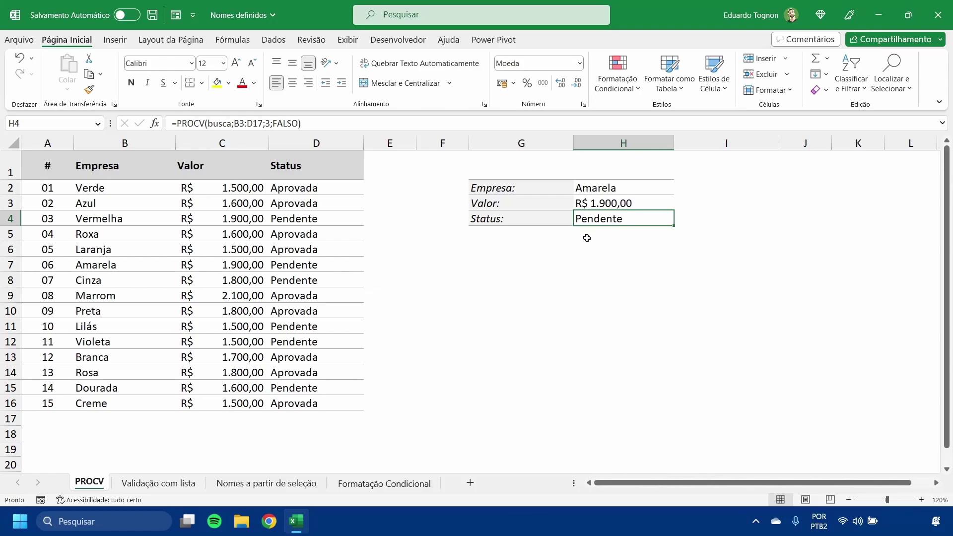
pyautogui.click(245, 43)
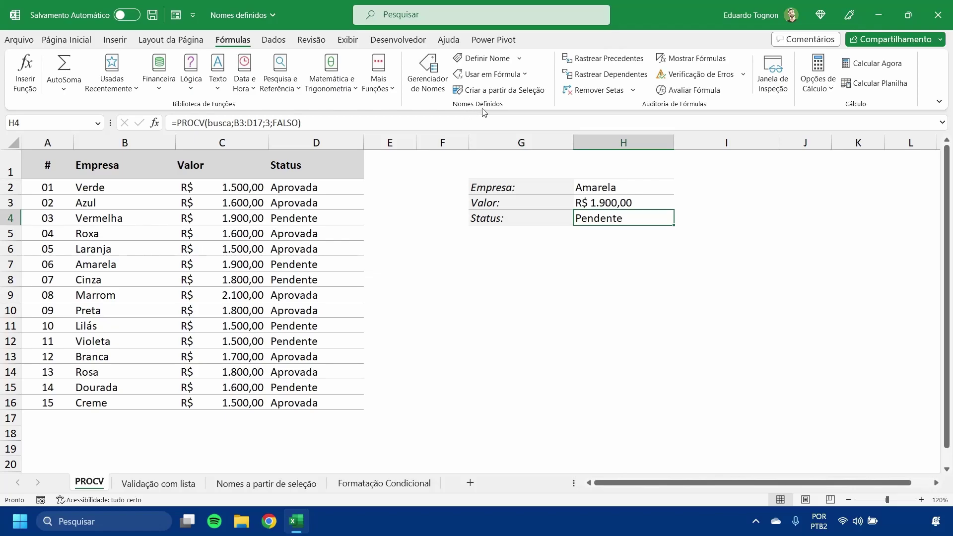
pyautogui.click(430, 72)
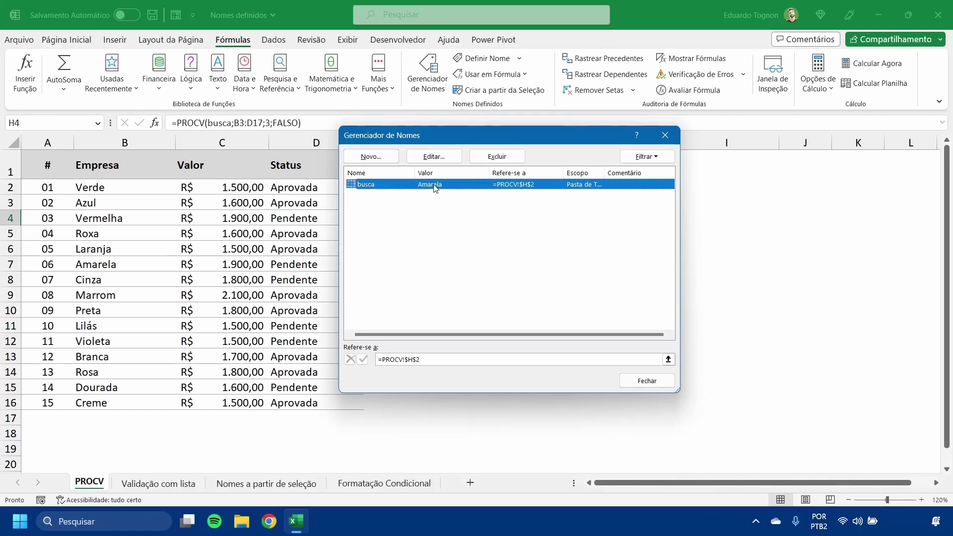
pyautogui.moveTo(448, 133)
pyautogui.mouseDown()
pyautogui.moveTo(167, 105)
pyautogui.moveTo(187, 101)
pyautogui.mouseUp()
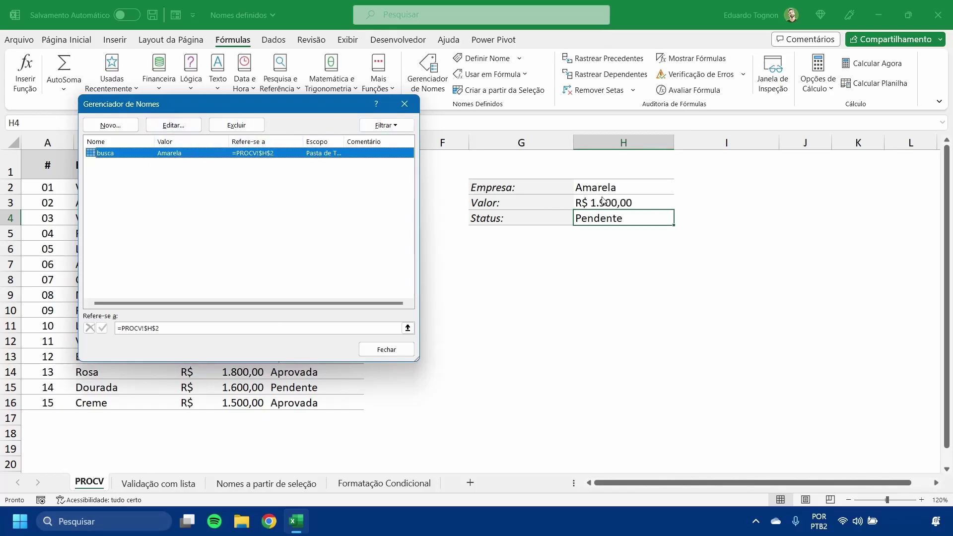
pyautogui.moveTo(343, 138); pyautogui.dragTo(368, 142)
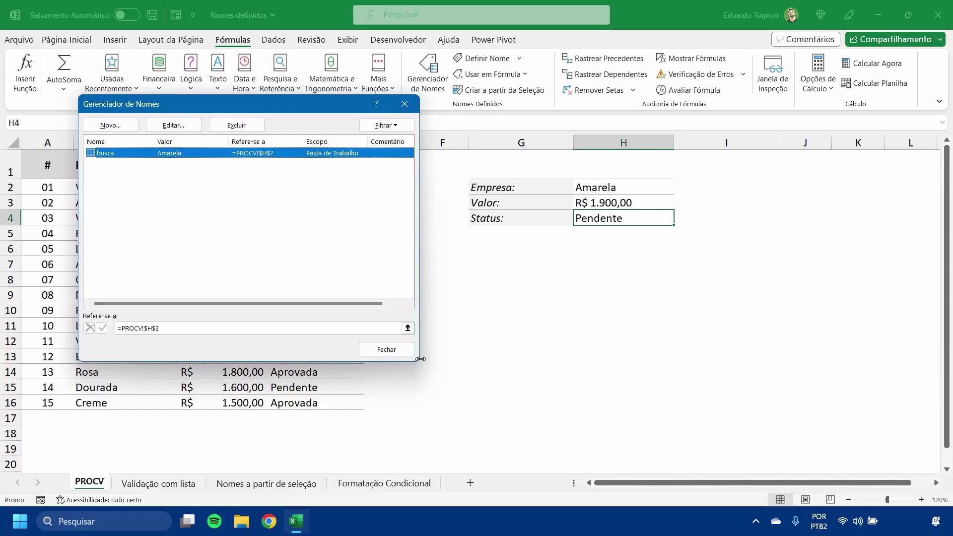
pyautogui.click(400, 350)
pyautogui.click(606, 188)
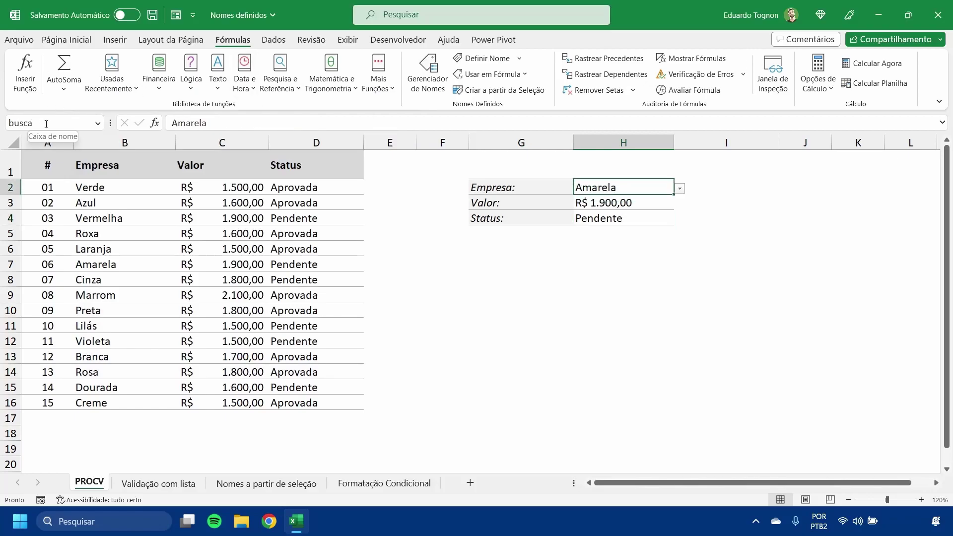
# Enter =busca in cell G13 of the Formatação Condicional sheet
pyautogui.click(563, 338)
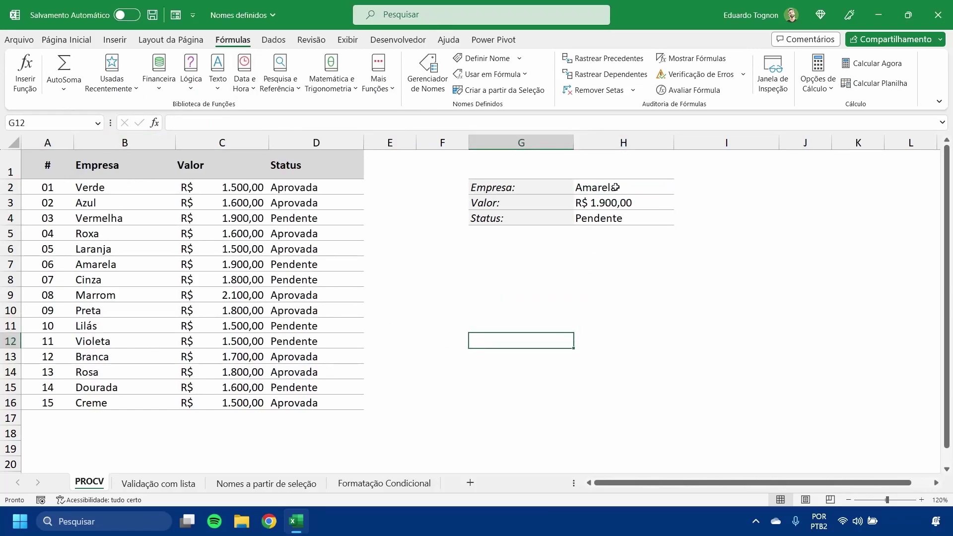
pyautogui.click(382, 484)
pyautogui.click(580, 357)
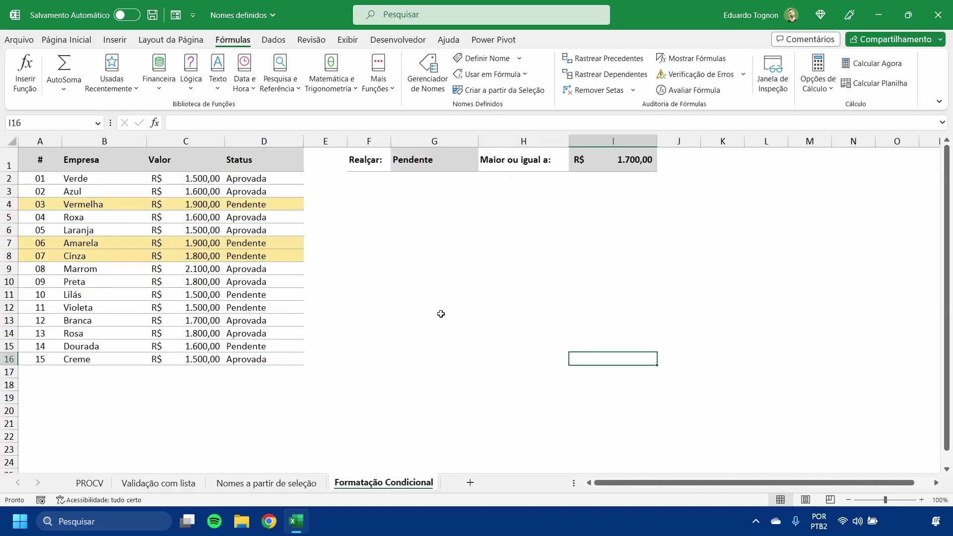
pyautogui.click(441, 315)
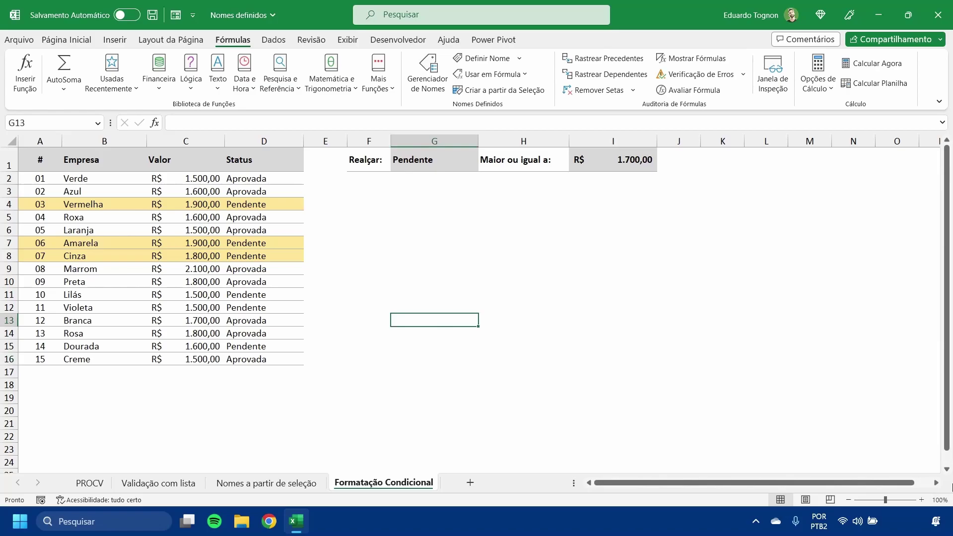
pyautogui.write('=b')
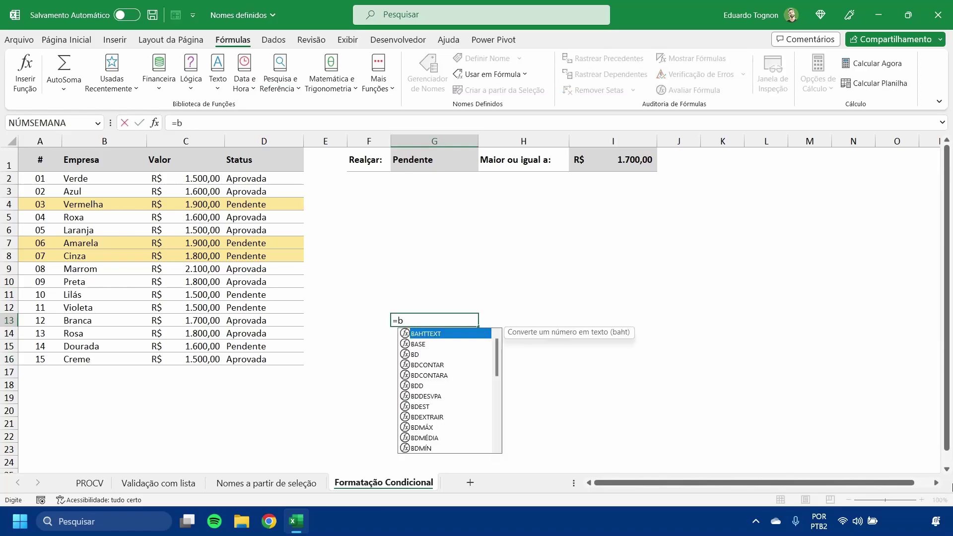
pyautogui.write('usca')
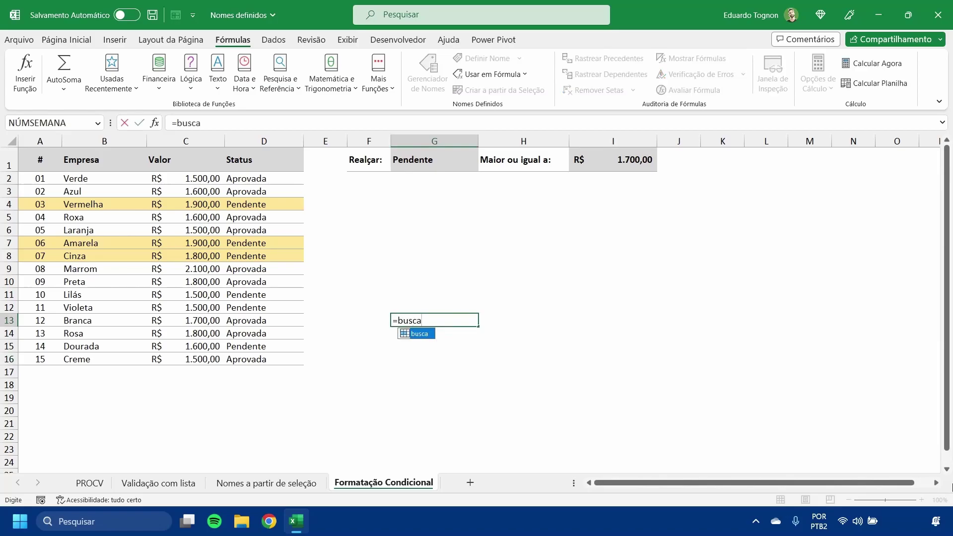
pyautogui.hotkey('ctrl', 'Return')
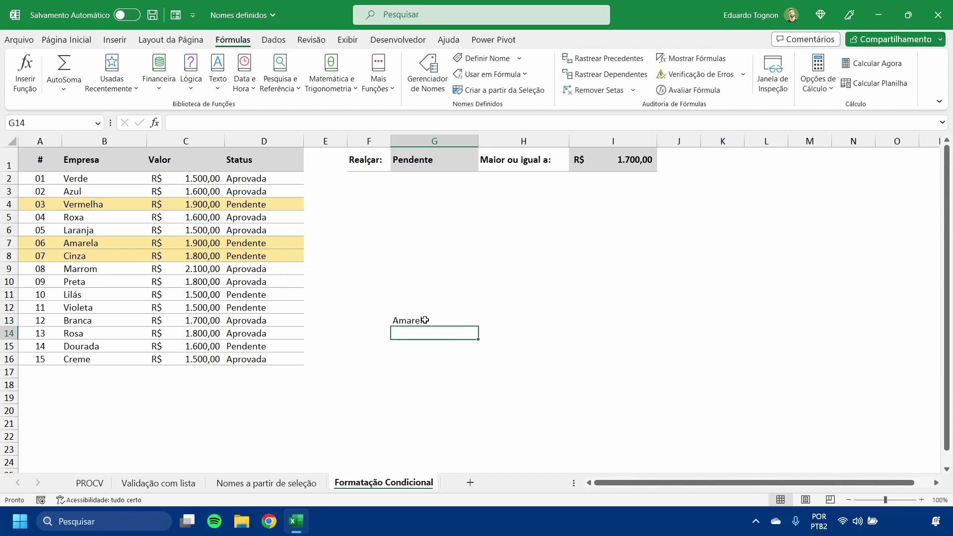
# Switch the PROCV Empresa choice to Violeta and check G13's busca result
pyautogui.click(89, 483)
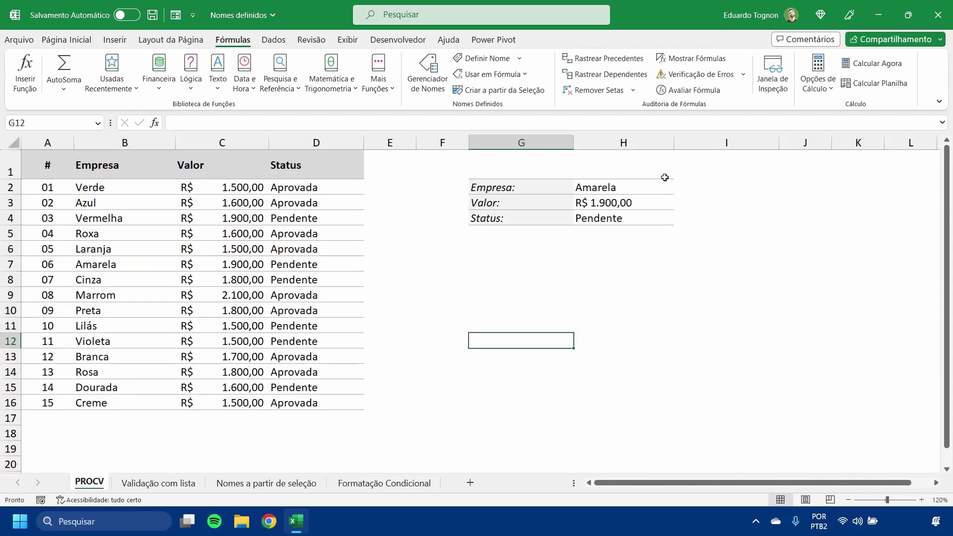
pyautogui.click(679, 188)
pyautogui.click(592, 282)
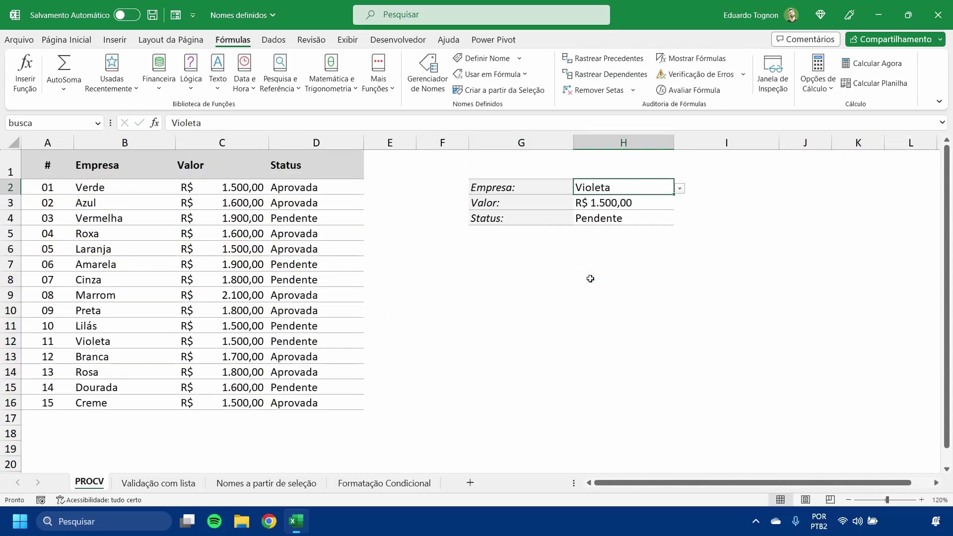
pyautogui.click(384, 483)
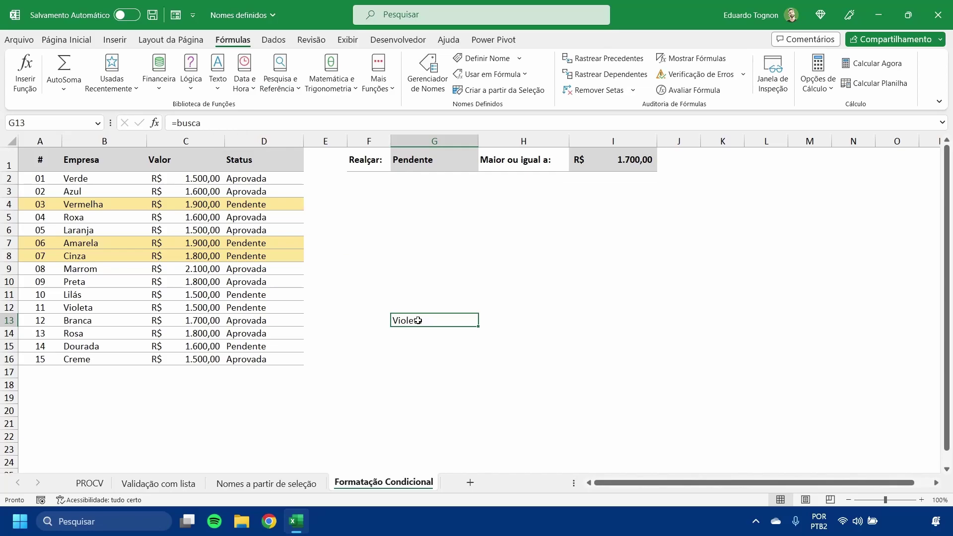
pyautogui.click(422, 246)
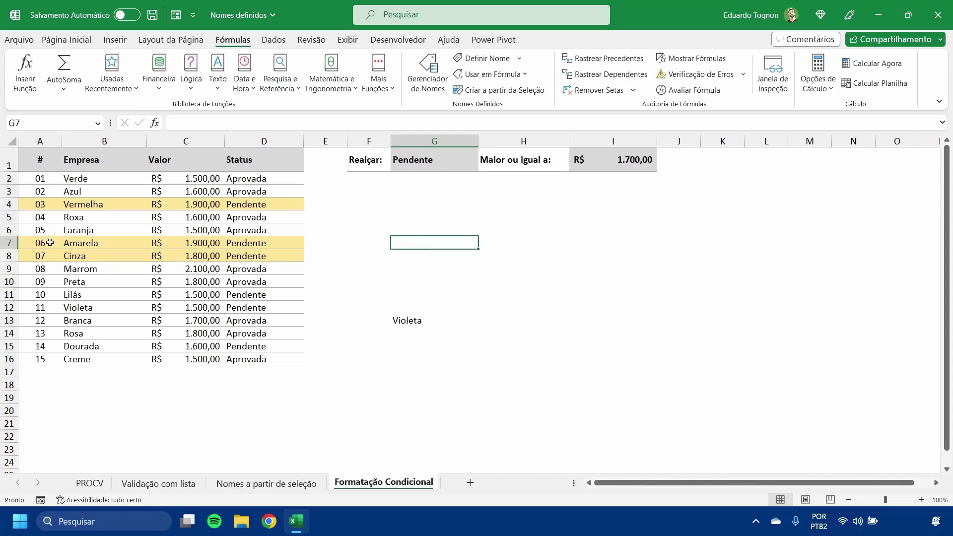
pyautogui.click(404, 320)
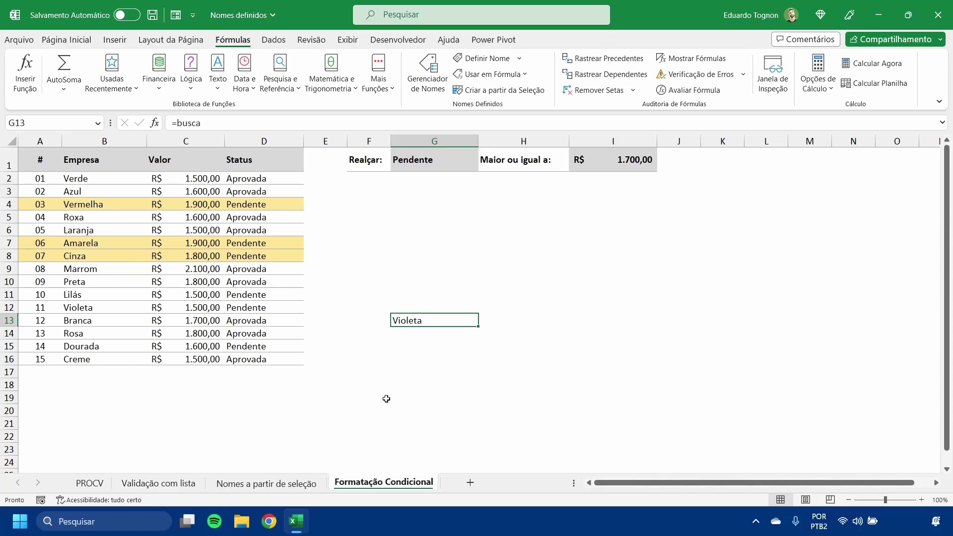
# Return to the PROCV sheet and open the Name Manager
pyautogui.click(96, 480)
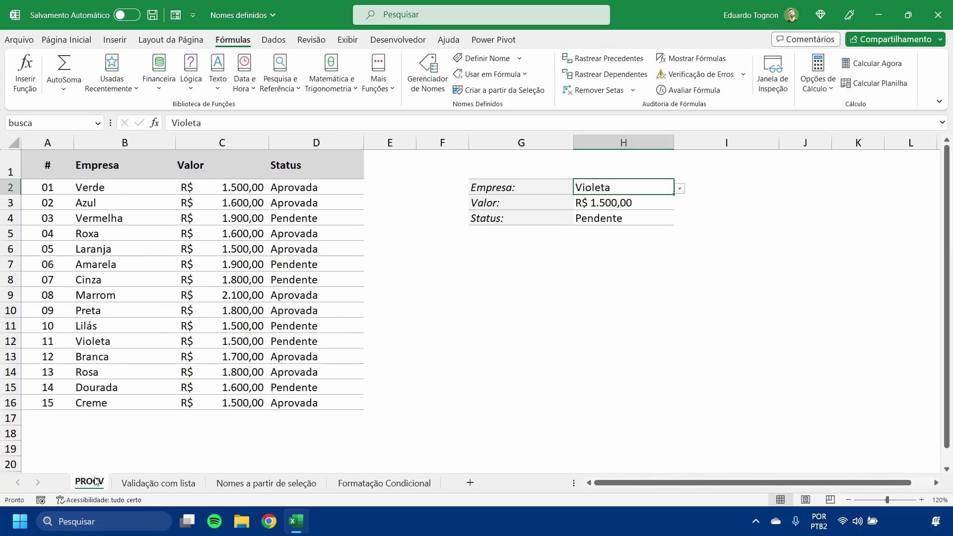
pyautogui.click(148, 482)
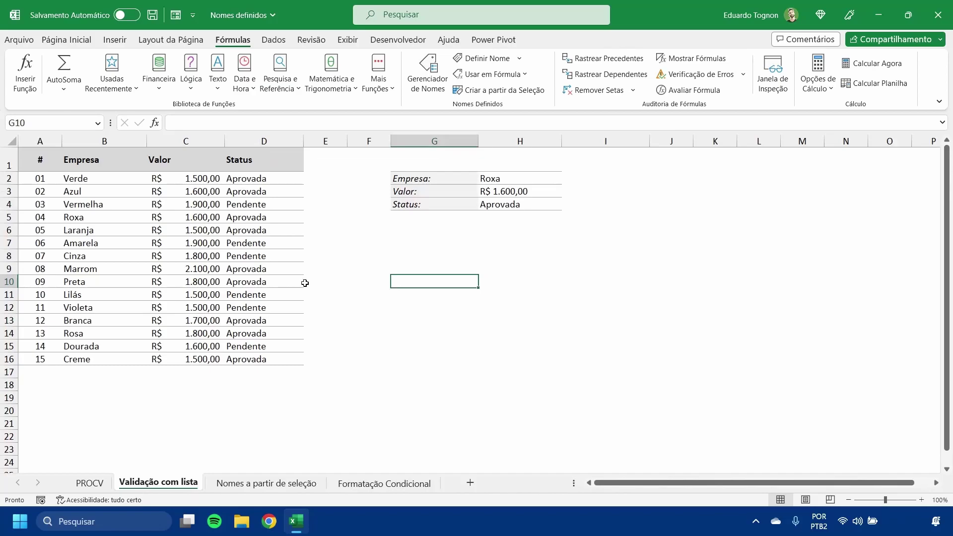
pyautogui.click(99, 486)
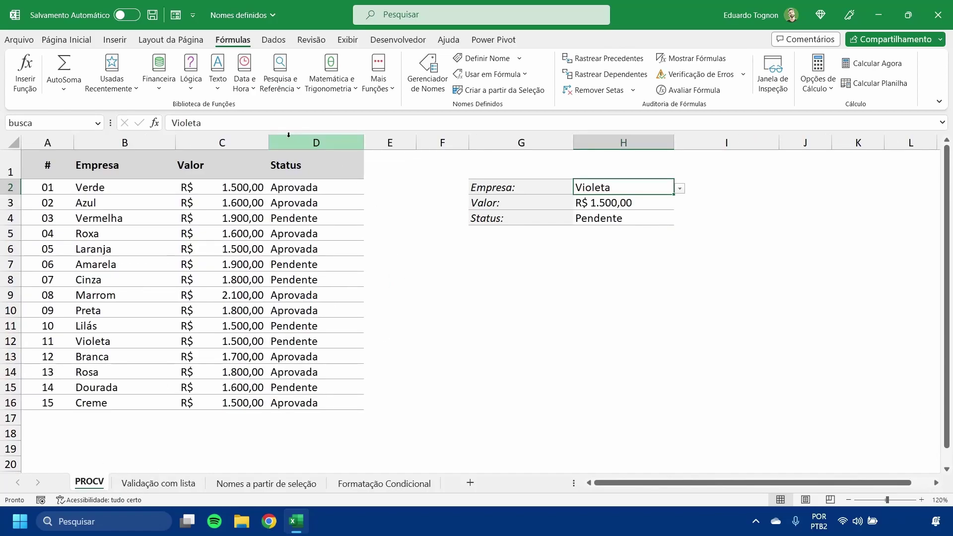
pyautogui.click(428, 74)
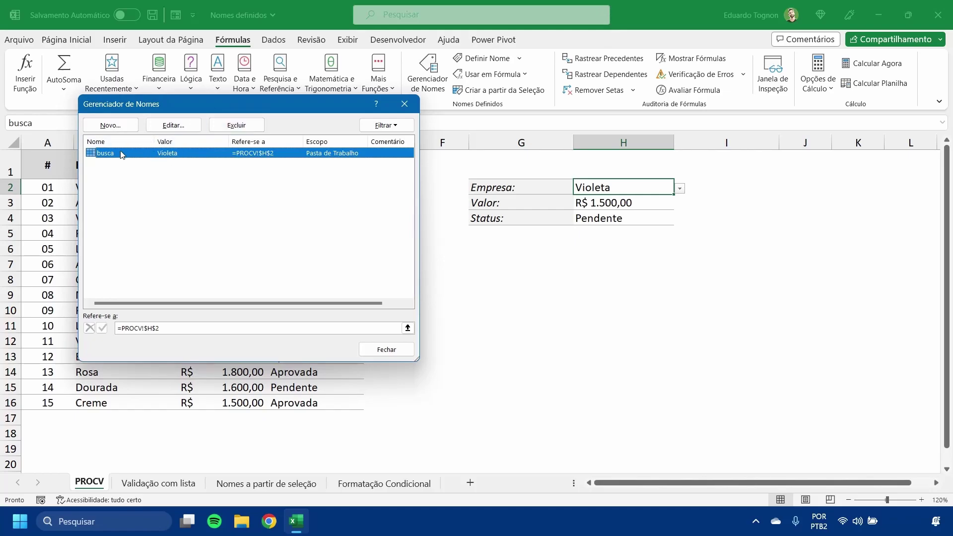
# Rename the busca entry to pesquisa, still pointing to PROCV!$H$2, and close Name Manager
pyautogui.click(189, 126)
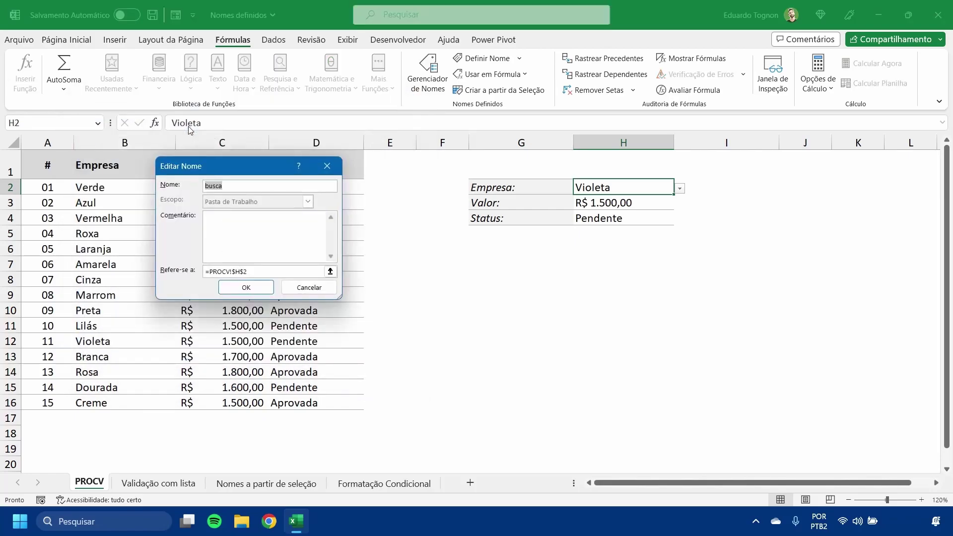
pyautogui.moveTo(235, 170); pyautogui.dragTo(405, 236)
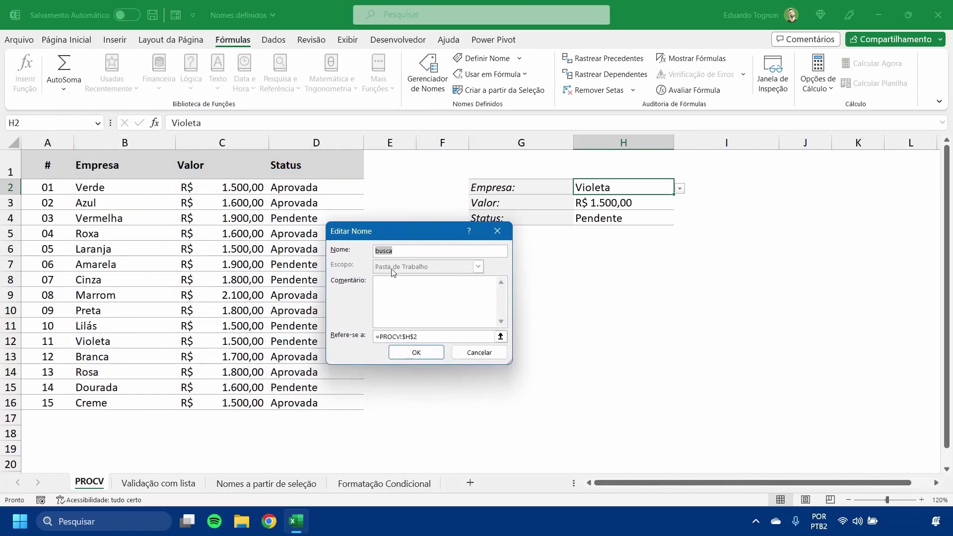
pyautogui.write('p')
pyautogui.write('esquisa')
pyautogui.click(403, 295)
pyautogui.click(437, 353)
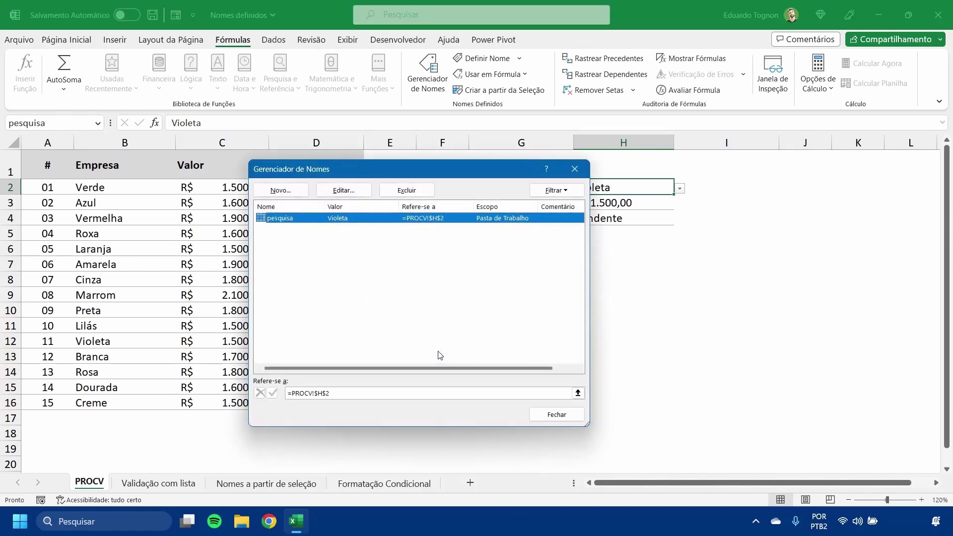
pyautogui.click(557, 414)
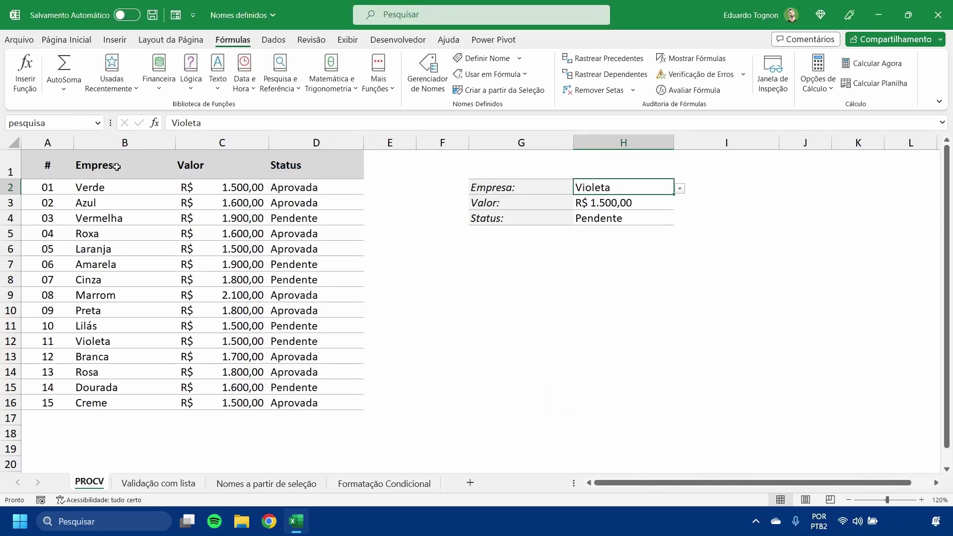
# Select the Empresa, Valor and Status table range B1:D16 on the PROCV sheet
pyautogui.moveTo(104, 165)
pyautogui.mouseDown()
pyautogui.moveTo(300, 360)
pyautogui.moveTo(304, 402)
pyautogui.mouseUp()
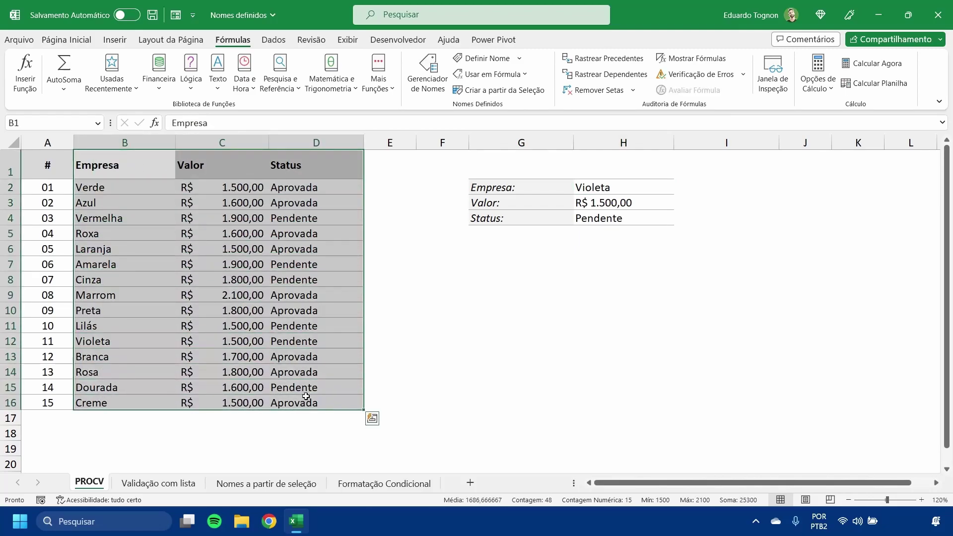
pyautogui.click(47, 142)
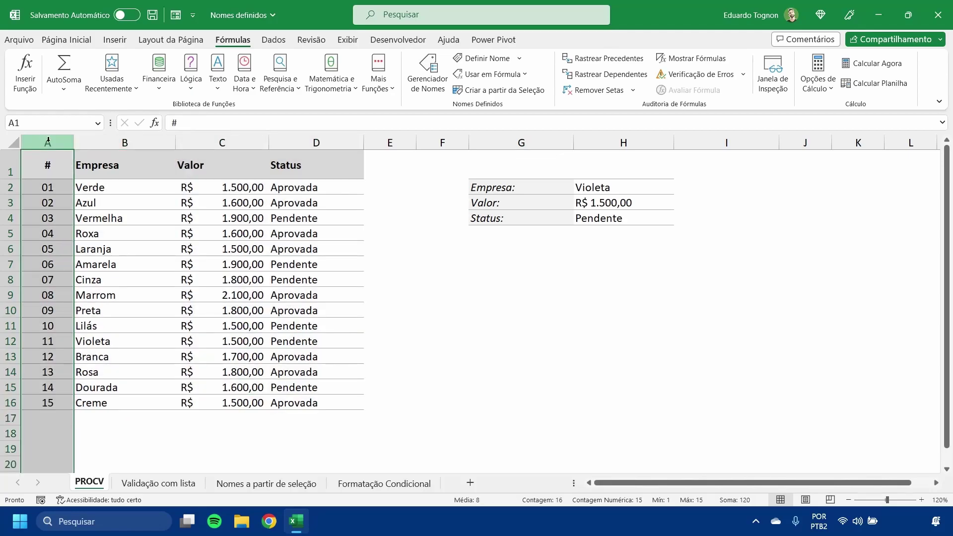
pyautogui.click(114, 146)
pyautogui.moveTo(114, 145); pyautogui.dragTo(346, 142)
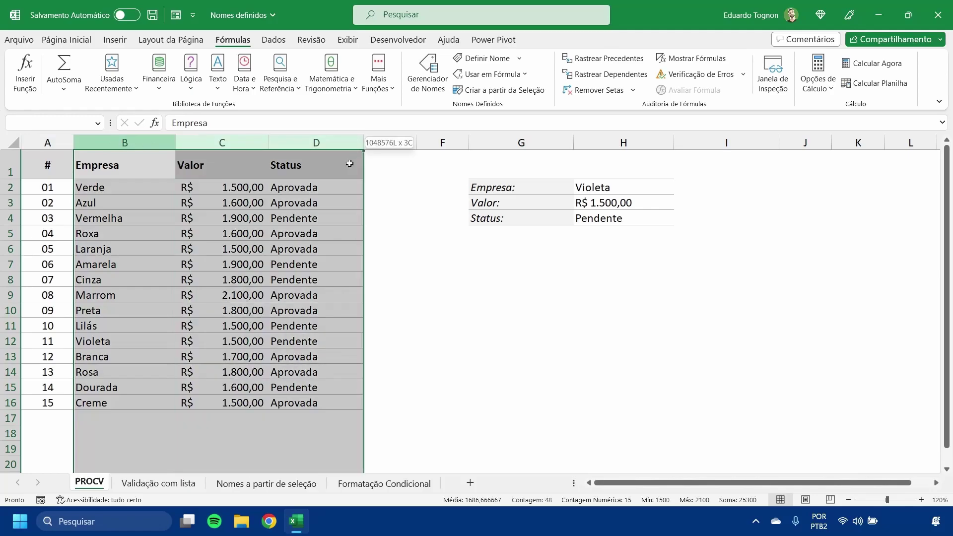
pyautogui.click(47, 142)
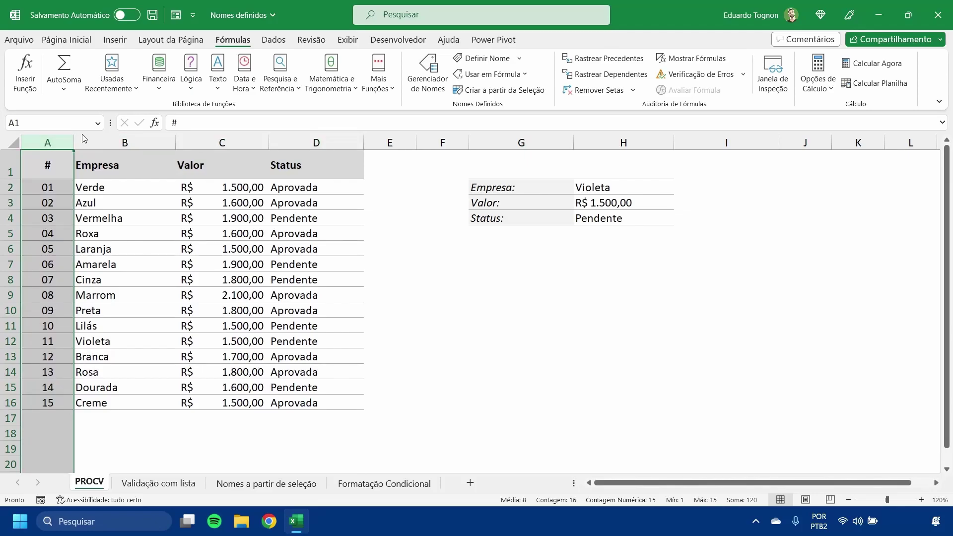
pyautogui.click(139, 170)
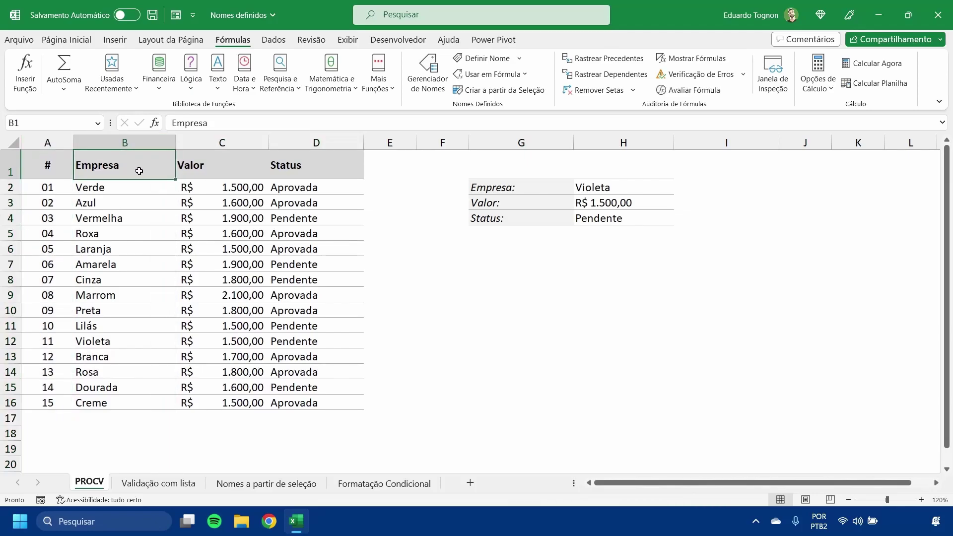
pyautogui.moveTo(139, 171)
pyautogui.mouseDown()
pyautogui.moveTo(312, 170)
pyautogui.moveTo(307, 401)
pyautogui.mouseUp()
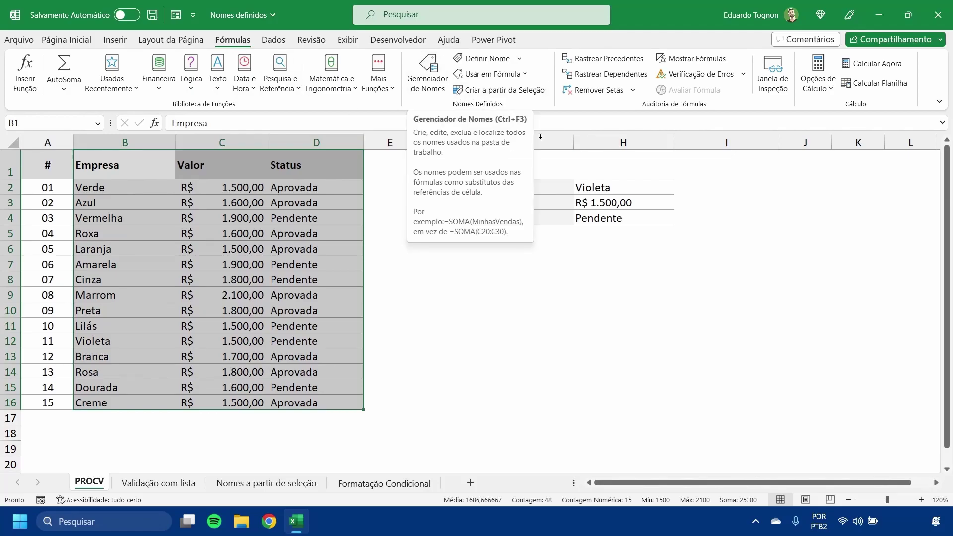
pyautogui.click(427, 75)
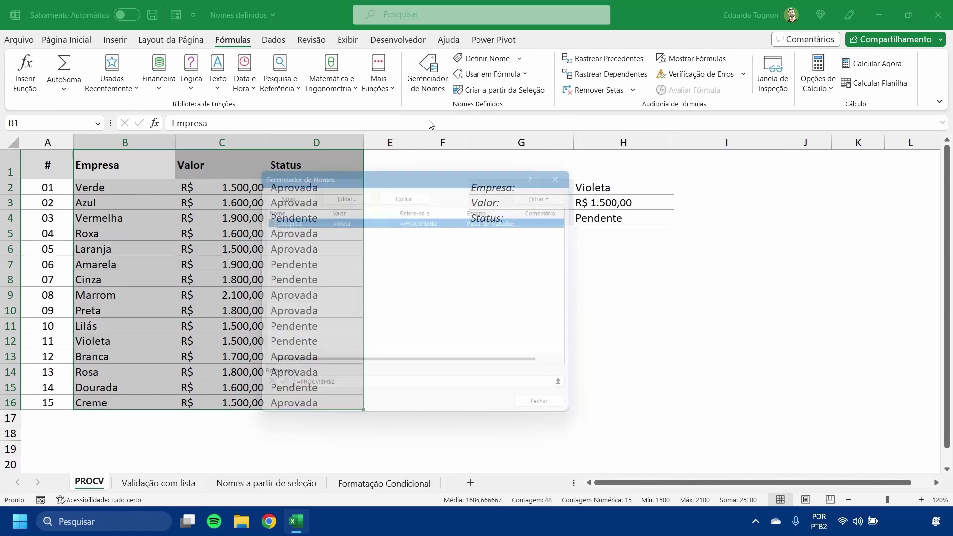
pyautogui.click(294, 192)
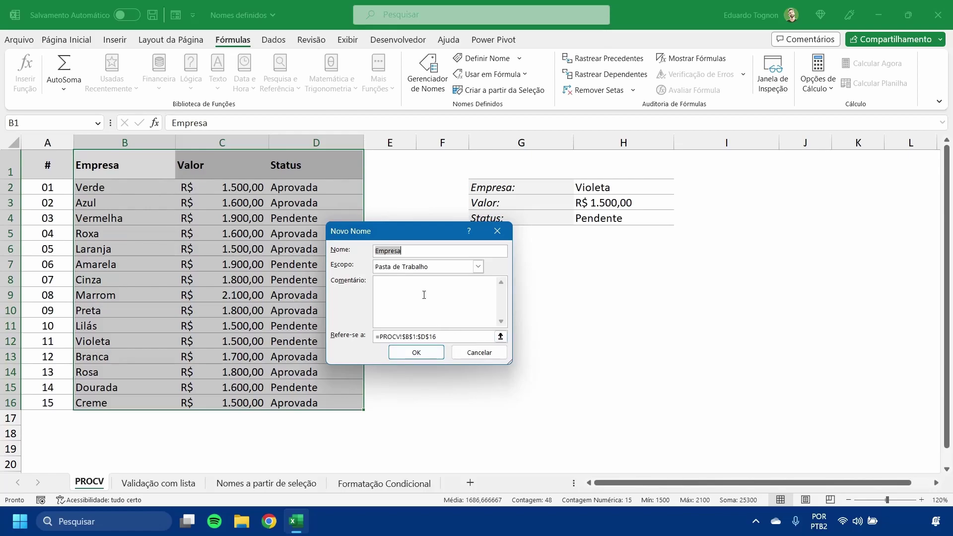
pyautogui.click(410, 267)
pyautogui.click(410, 268)
pyautogui.click(410, 268)
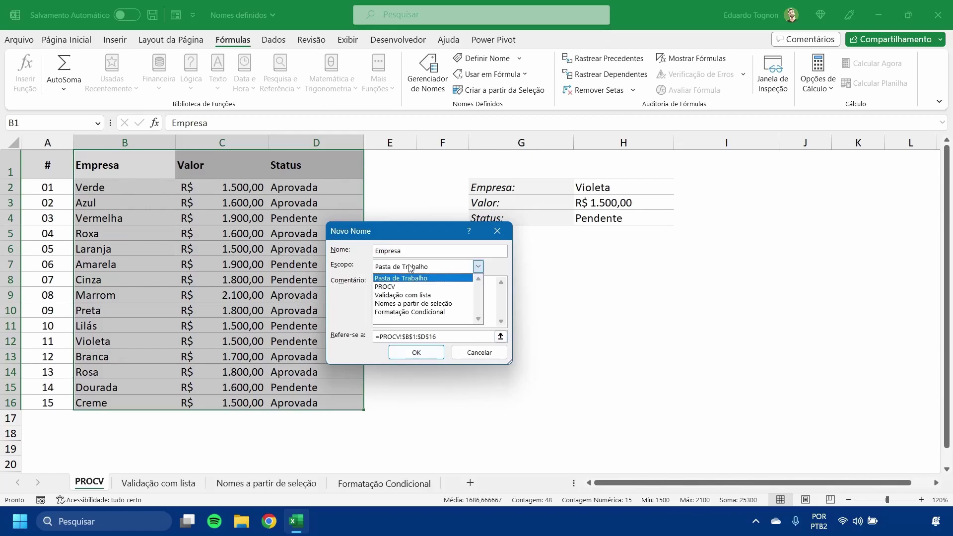
pyautogui.click(410, 268)
pyautogui.click(410, 268)
pyautogui.click(410, 270)
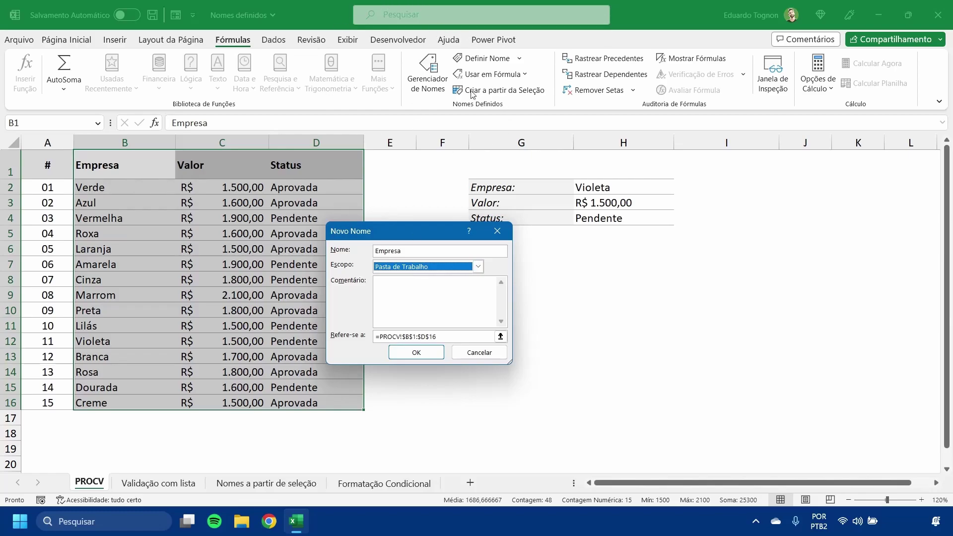
pyautogui.click(416, 268)
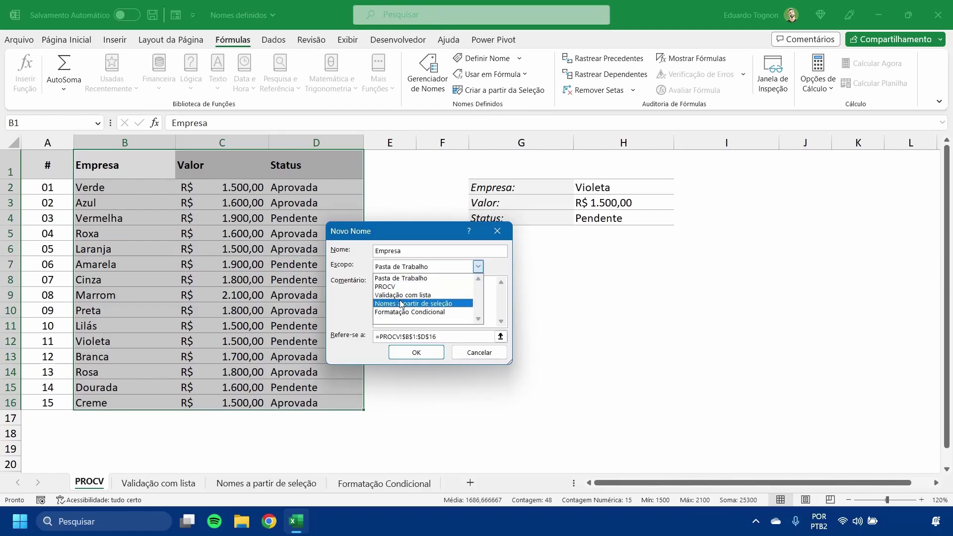
pyautogui.click(407, 278)
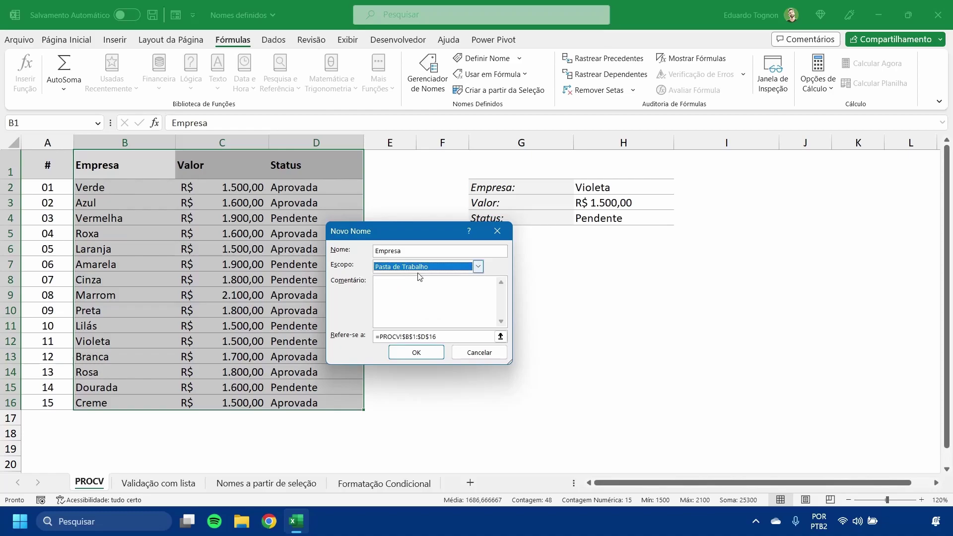
pyautogui.click(423, 267)
pyautogui.click(350, 304)
pyautogui.click(492, 355)
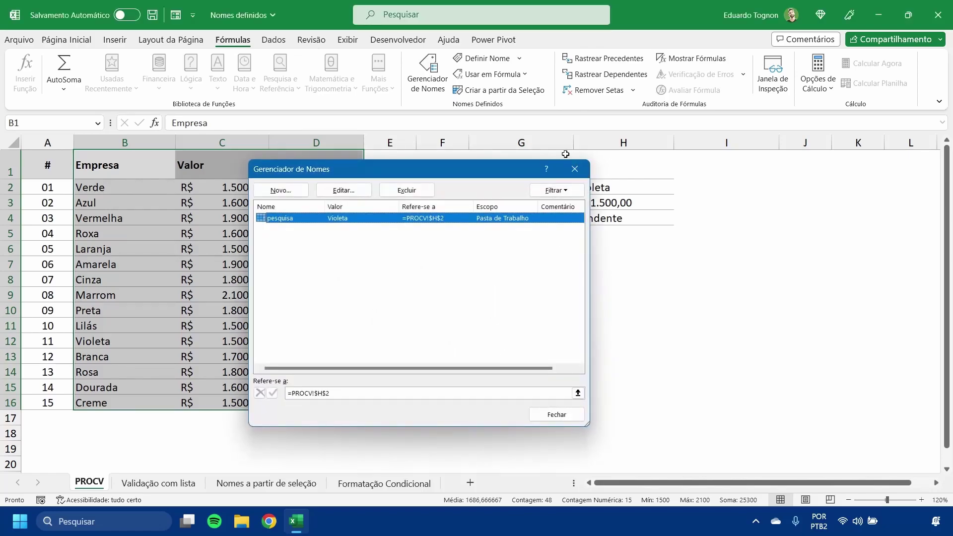
pyautogui.click(575, 169)
pyautogui.click(521, 59)
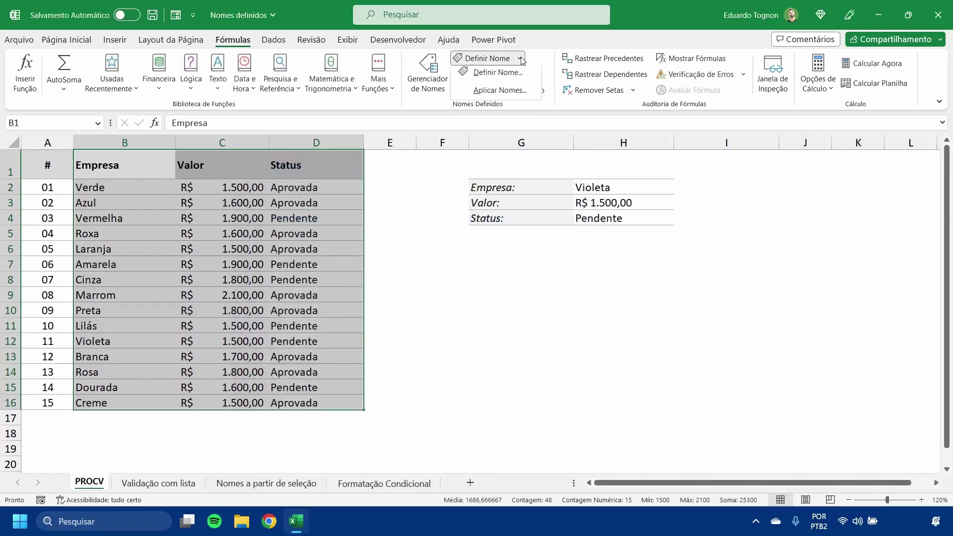
pyautogui.click(521, 60)
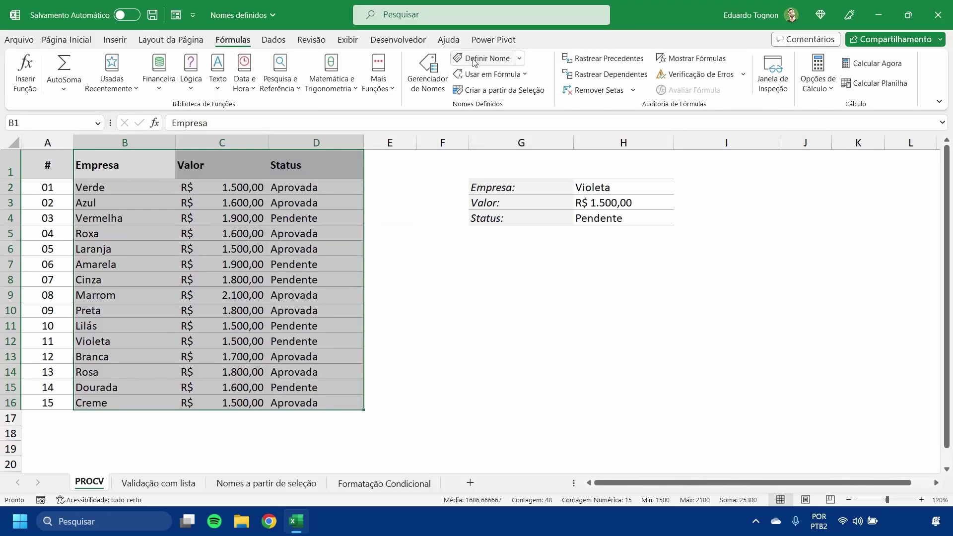
# Start Definir Nome and enter registros as the name for PROCV!$B$1:$D$16
pyautogui.click(521, 59)
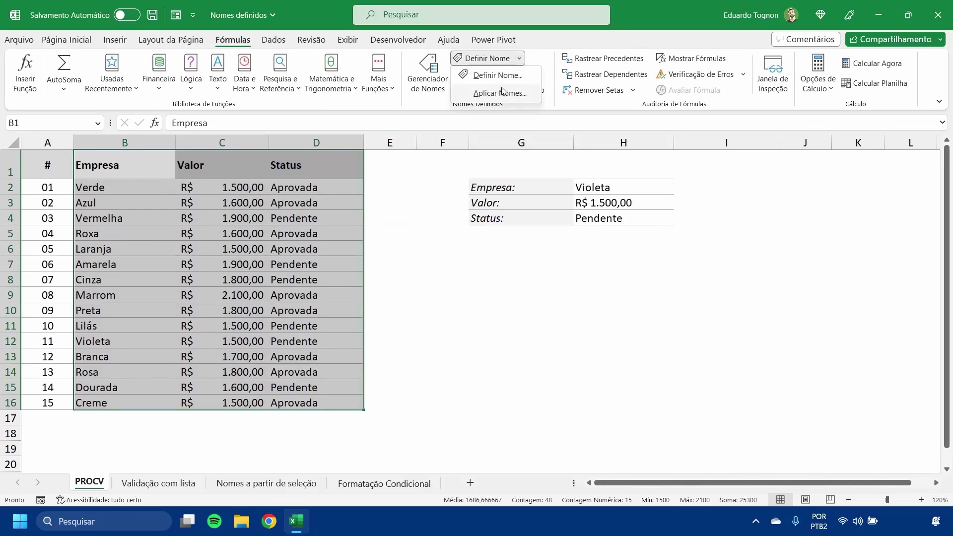
pyautogui.press('Escape')
pyautogui.click(483, 58)
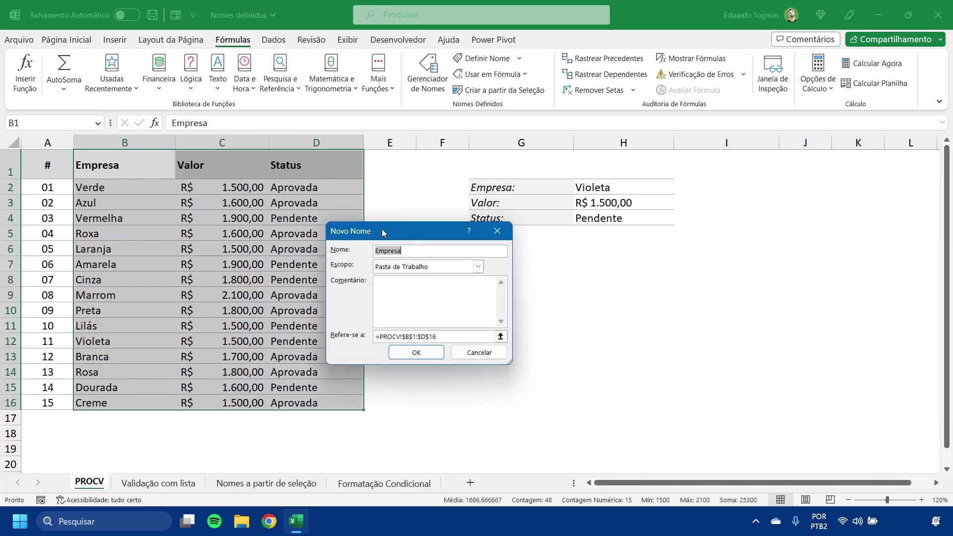
pyautogui.moveTo(383, 231); pyautogui.dragTo(454, 258)
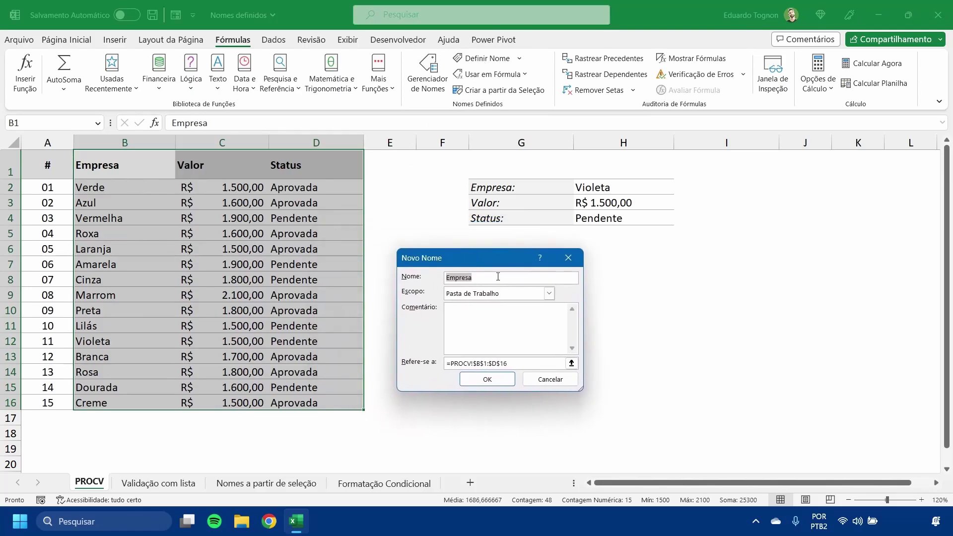
pyautogui.write('regi')
pyautogui.write('stros')
pyautogui.moveTo(460, 257); pyautogui.dragTo(453, 242)
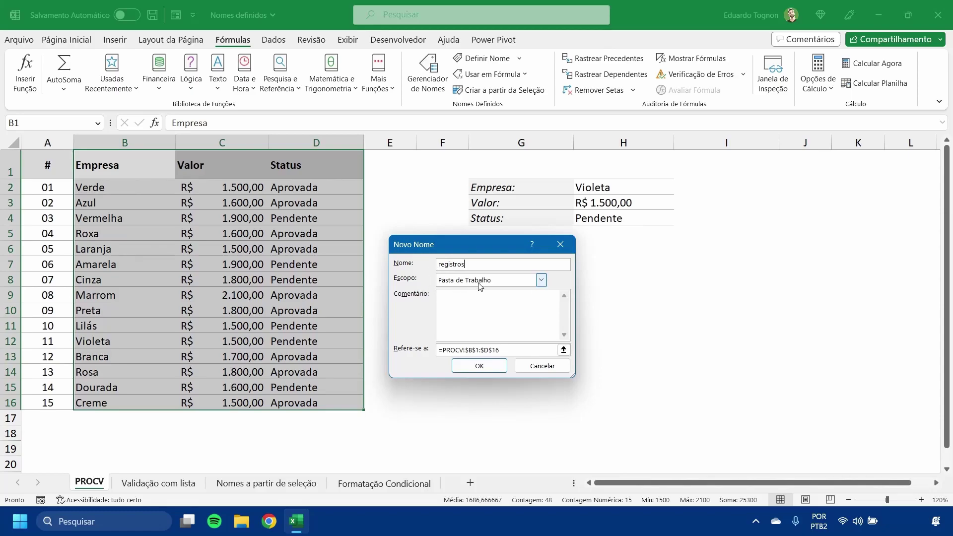
# Keep workbook scope with no comment and confirm the registros name
pyautogui.click(501, 282)
pyautogui.click(501, 282)
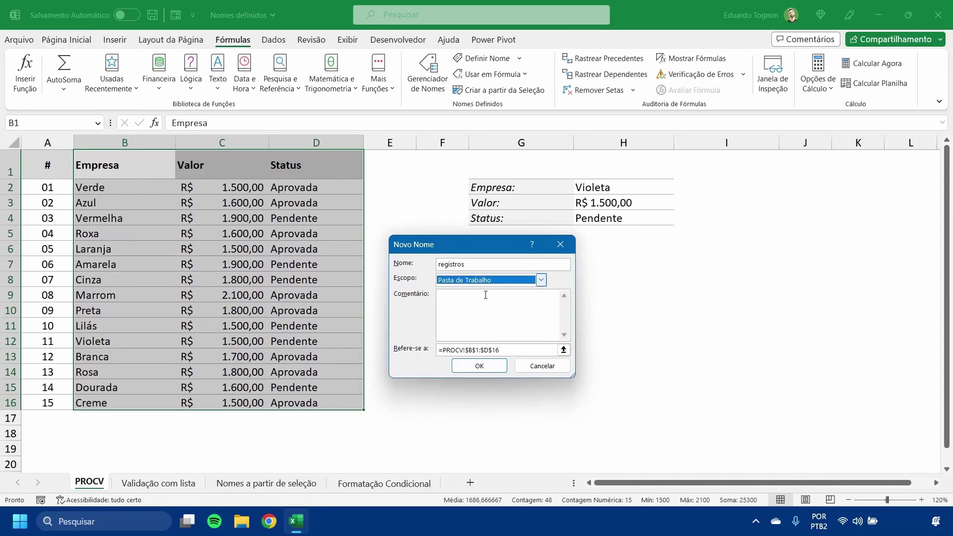
pyautogui.click(479, 305)
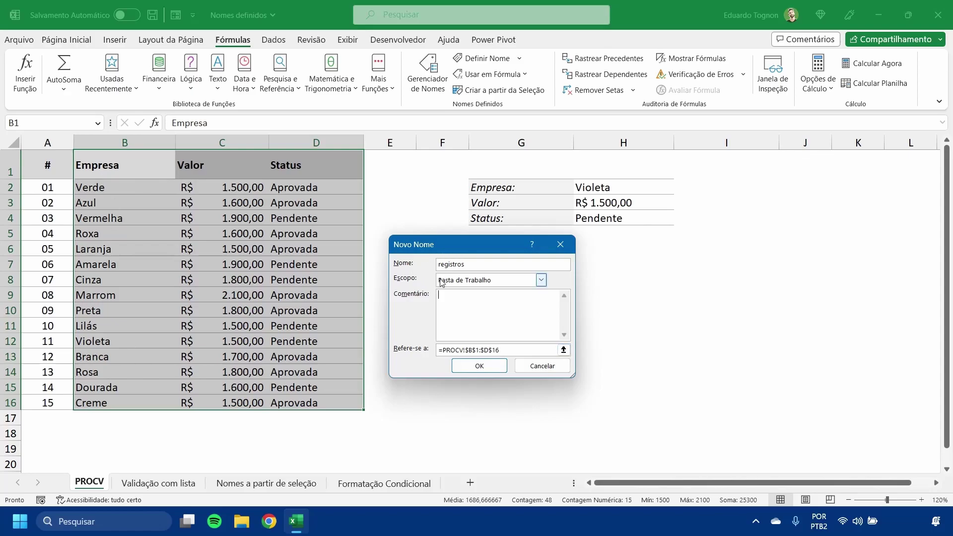
pyautogui.click(478, 365)
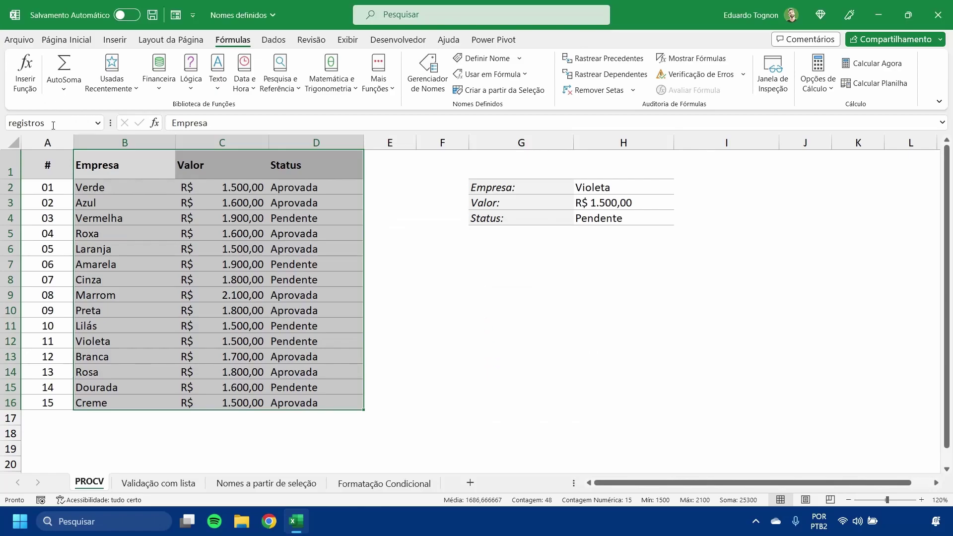
# Check the Name Box list, select the registros range B1:D16, then click away to G14
pyautogui.click(436, 310)
pyautogui.click(98, 122)
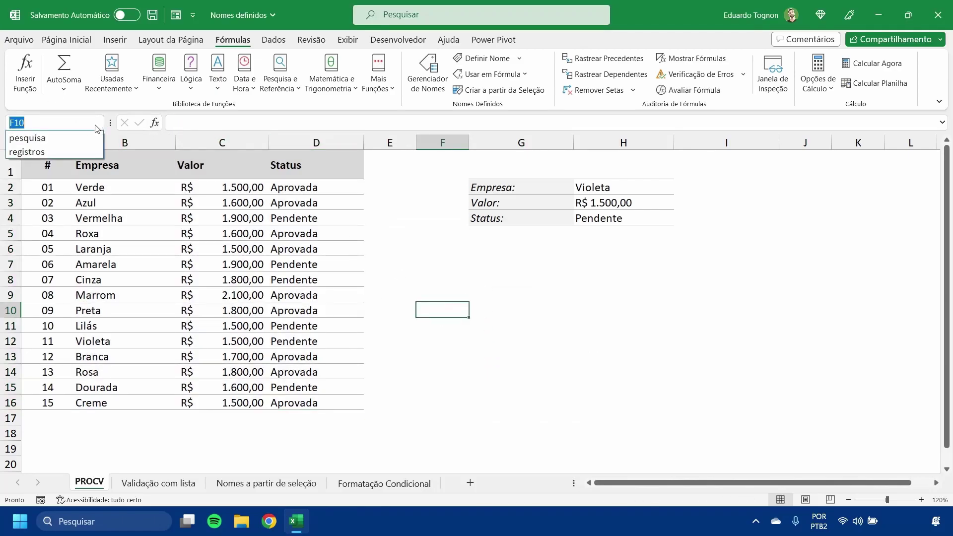
pyautogui.click(485, 275)
pyautogui.click(141, 166)
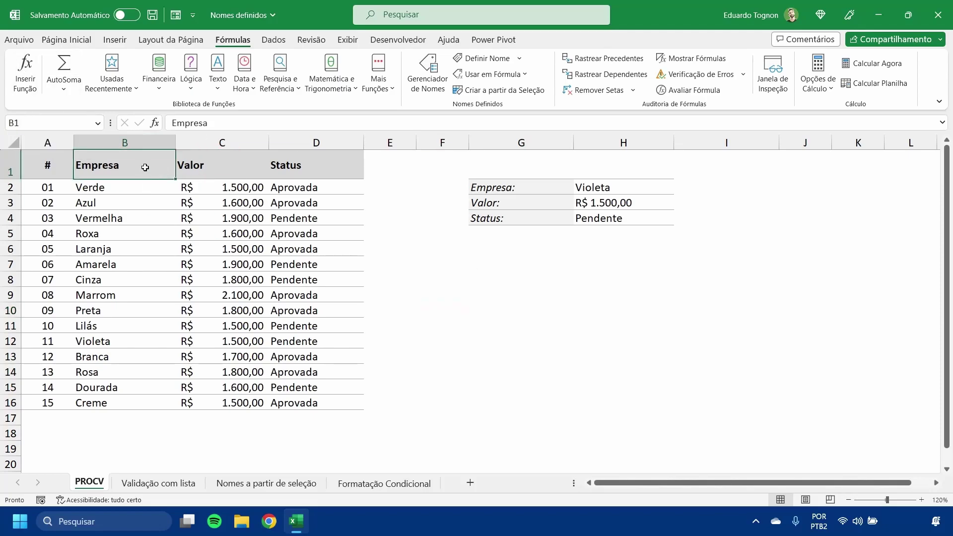
pyautogui.click(98, 125)
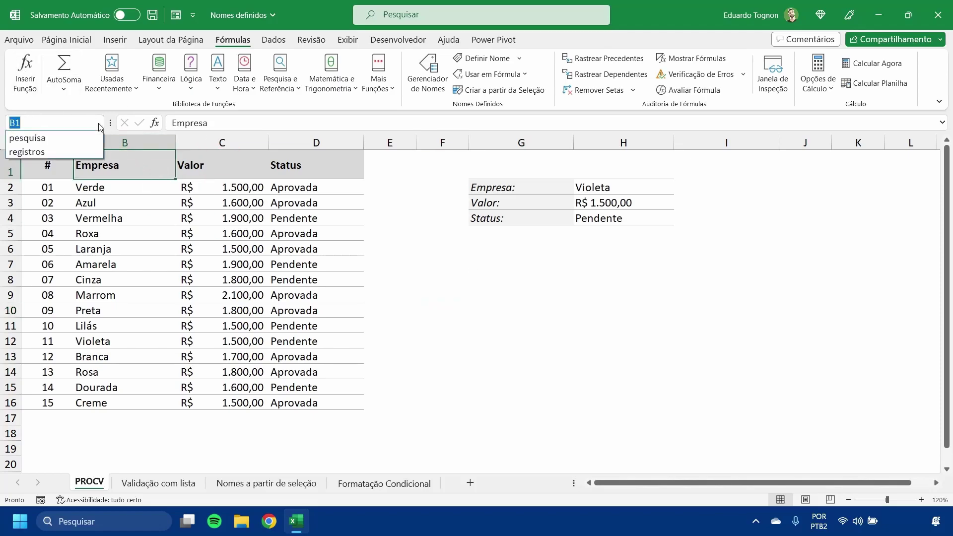
pyautogui.click(34, 151)
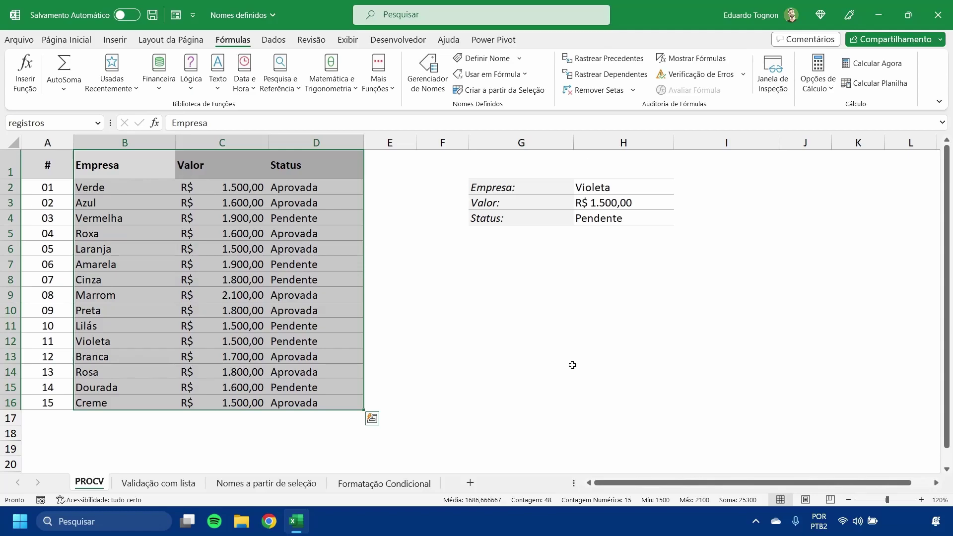
pyautogui.click(572, 364)
# Inspect the registros name (B1:D16) in the Name Manager and close it without changes
pyautogui.click(427, 82)
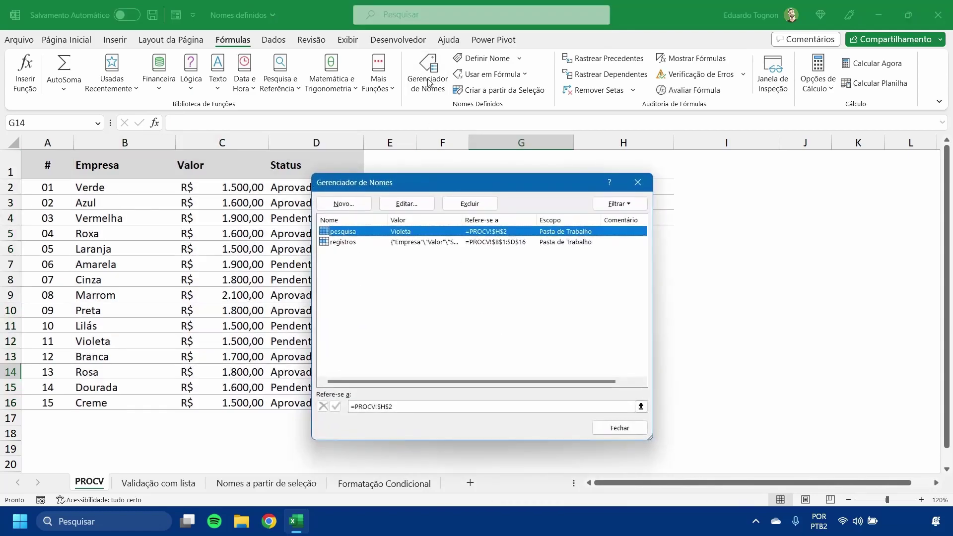
pyautogui.click(355, 244)
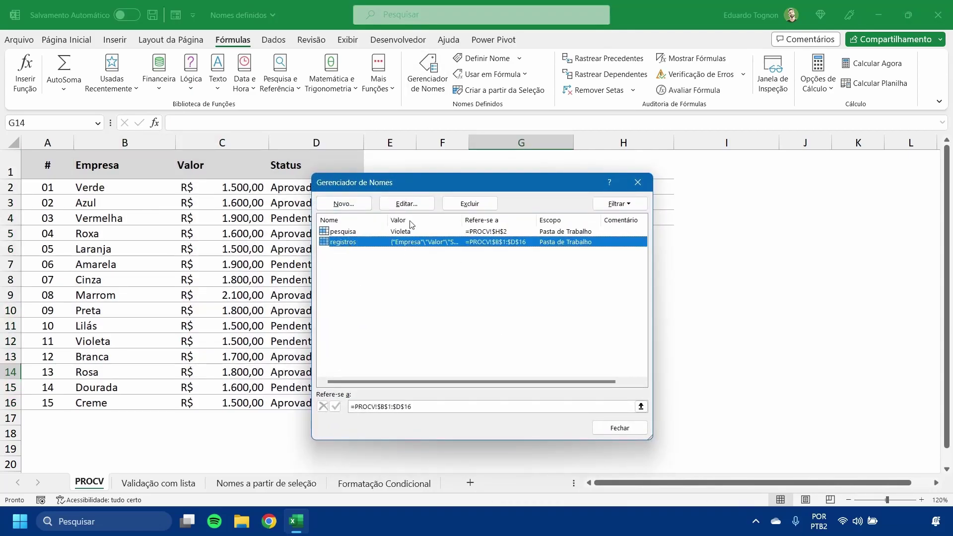
pyautogui.moveTo(425, 178); pyautogui.dragTo(205, 74)
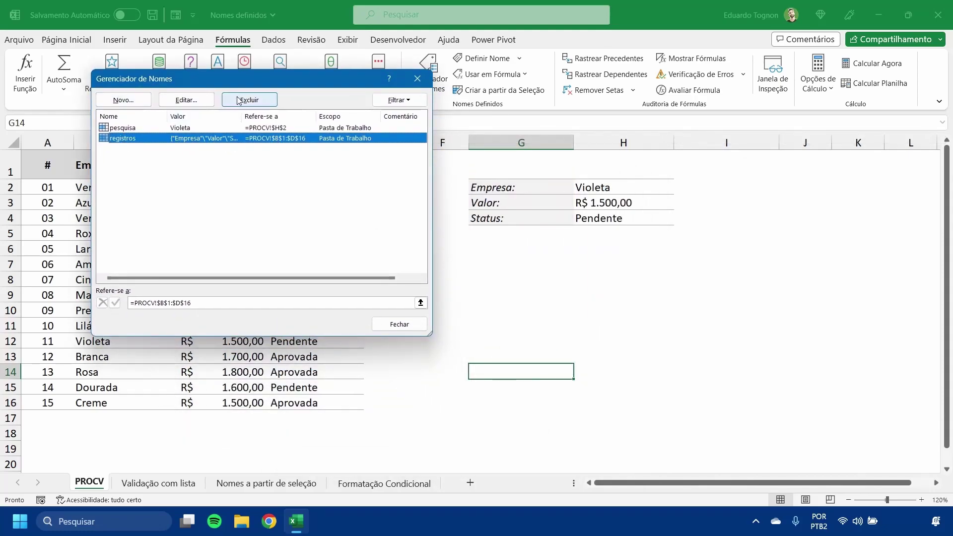
pyautogui.moveTo(237, 80); pyautogui.dragTo(482, 95)
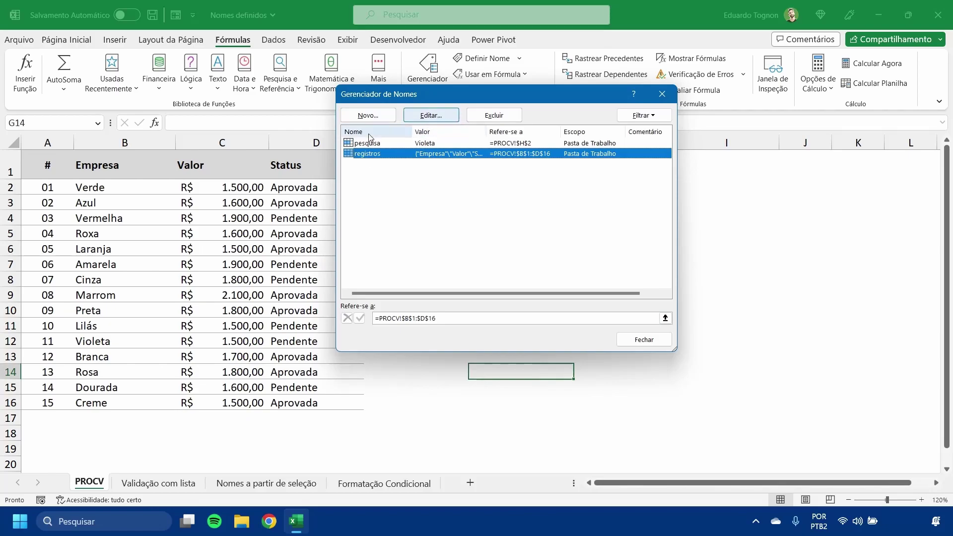
pyautogui.doubleClick(368, 154)
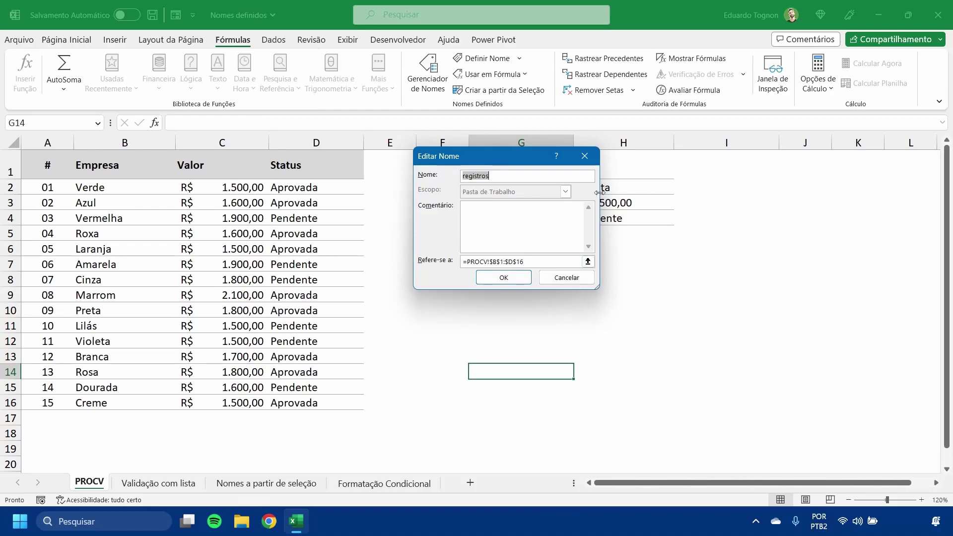
pyautogui.click(593, 160)
pyautogui.click(660, 341)
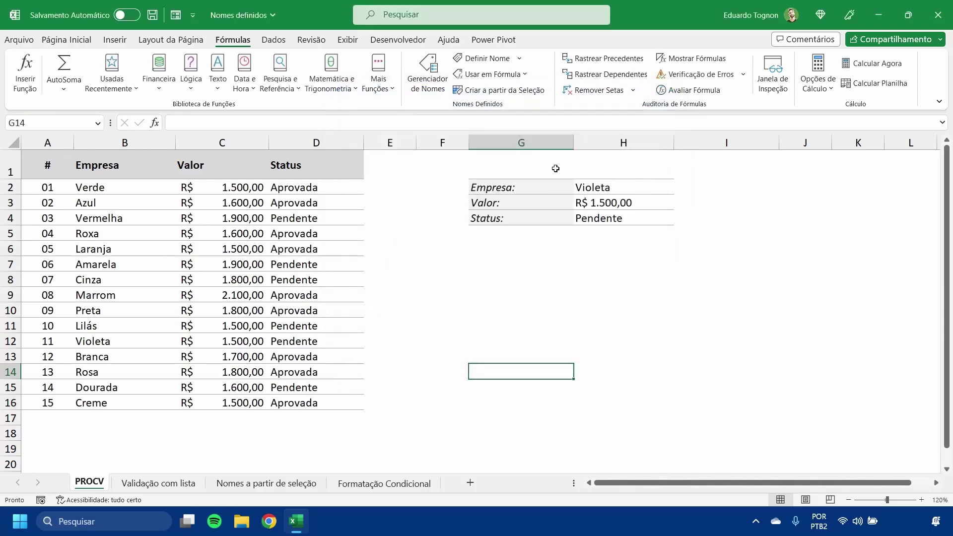
# Replace B2:D16 with the registros name in the H3 Valor formula
pyautogui.doubleClick(623, 204)
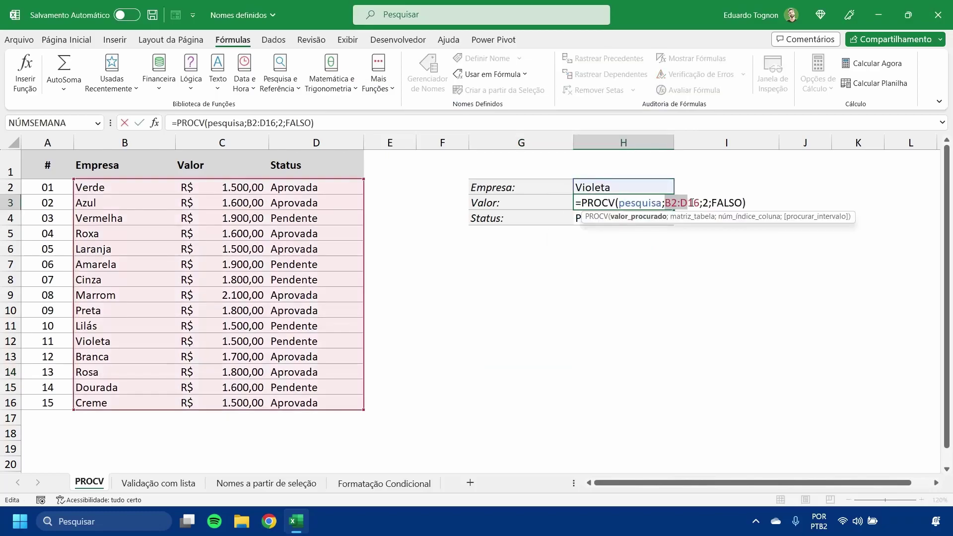
pyautogui.moveTo(665, 203); pyautogui.dragTo(700, 203)
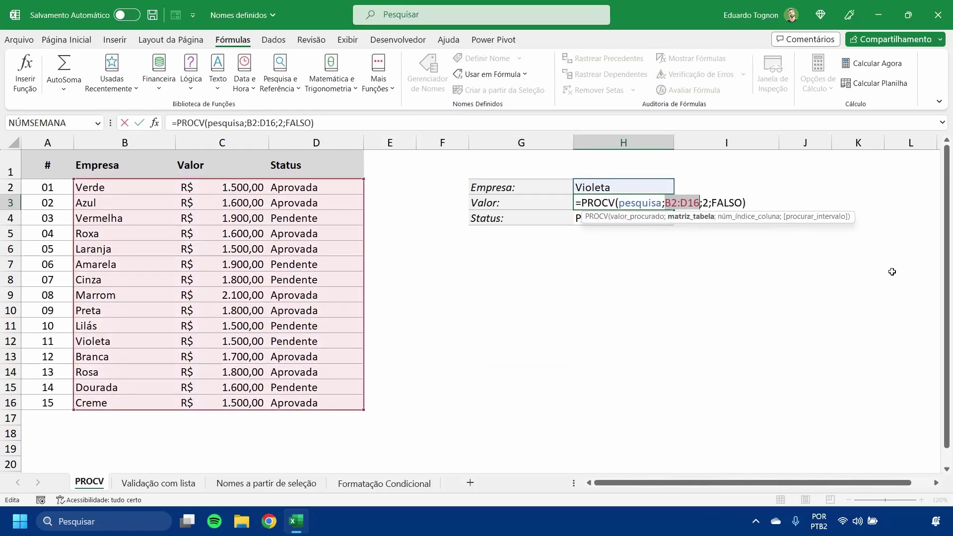
pyautogui.write('re')
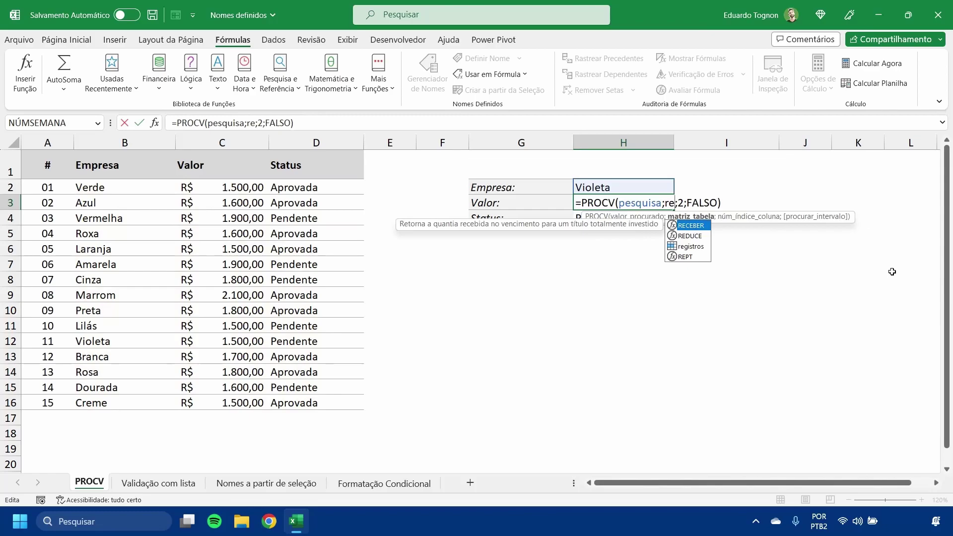
pyautogui.write('gi')
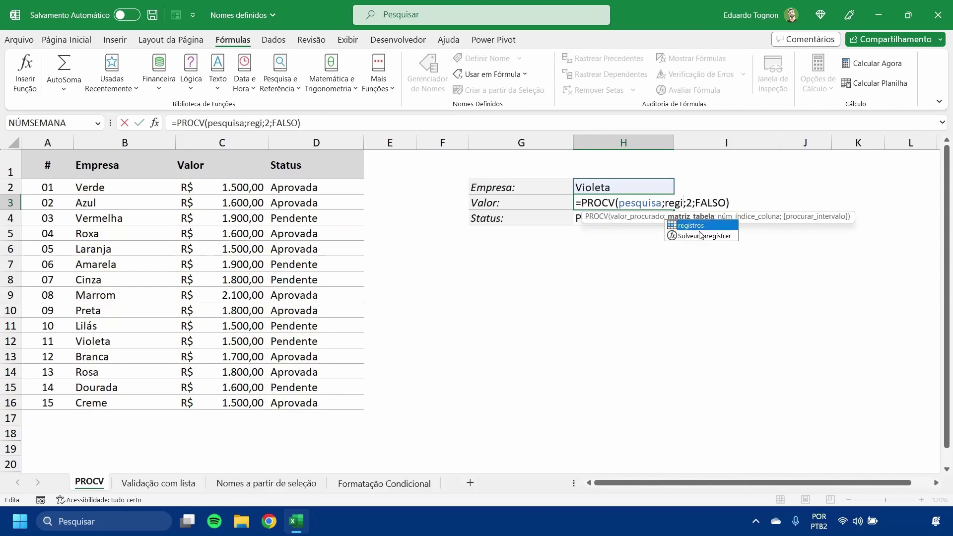
pyautogui.doubleClick(697, 225)
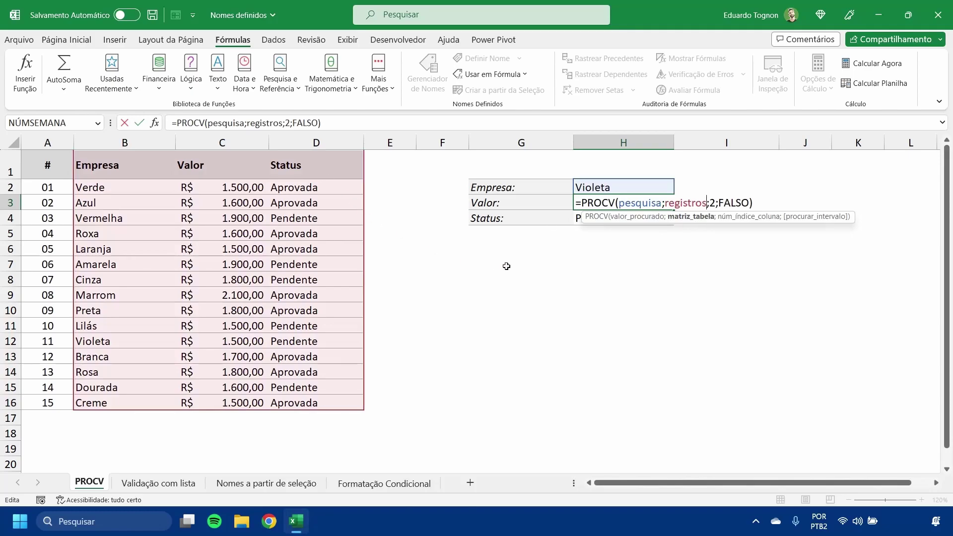
pyautogui.press('Return')
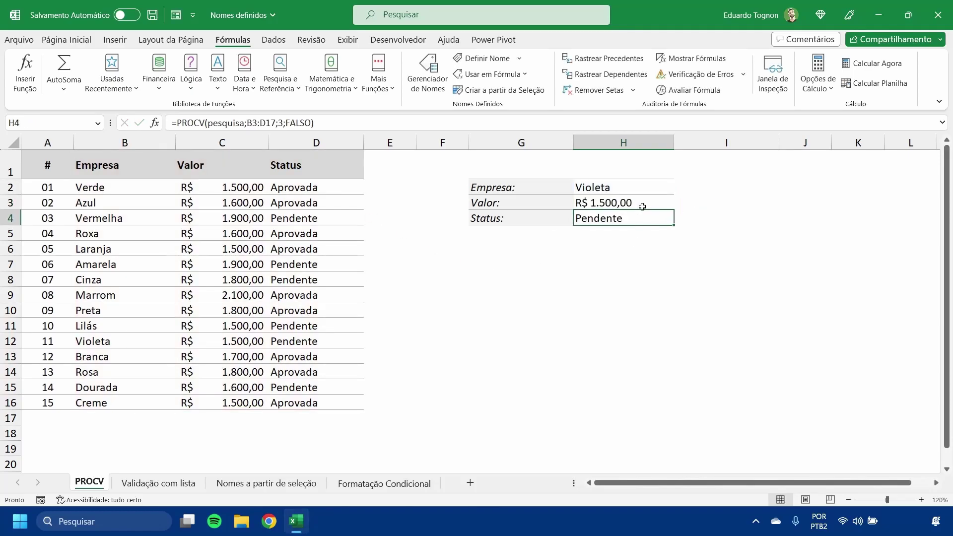
# Fill the lookup down to H4 and change its column index to 3 so it returns Pendente
pyautogui.click(648, 201)
pyautogui.moveTo(669, 203); pyautogui.dragTo(672, 220)
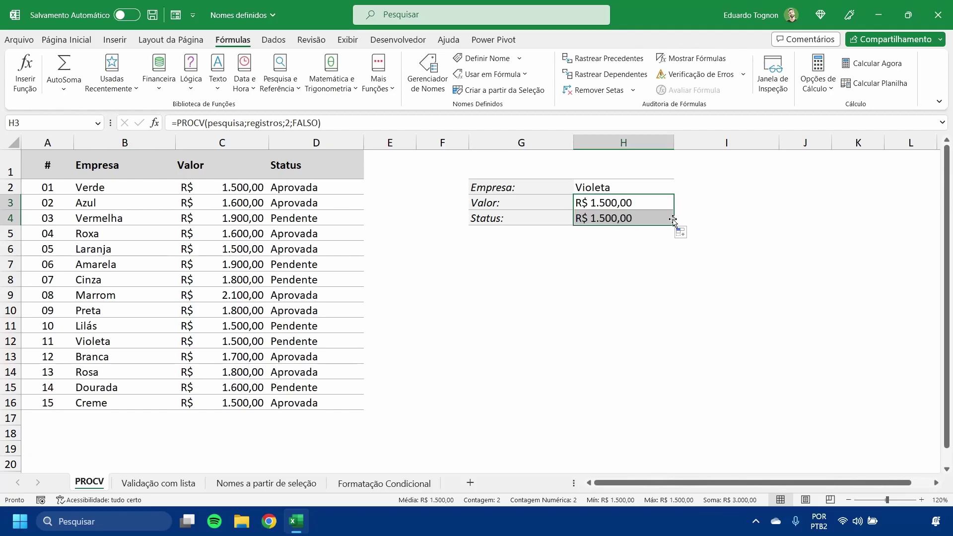
pyautogui.doubleClick(635, 217)
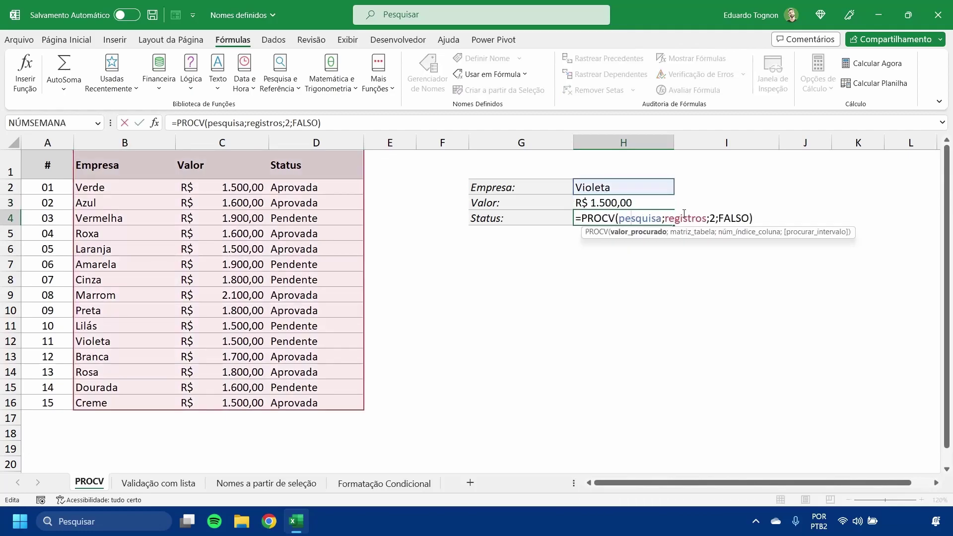
pyautogui.click(713, 218)
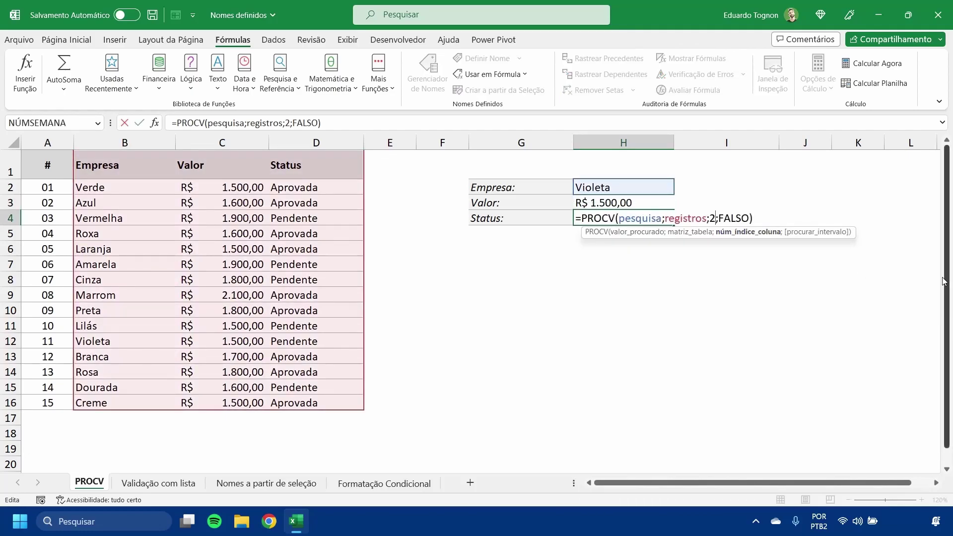
pyautogui.press('Delete')
pyautogui.write('3')
pyautogui.press('Return')
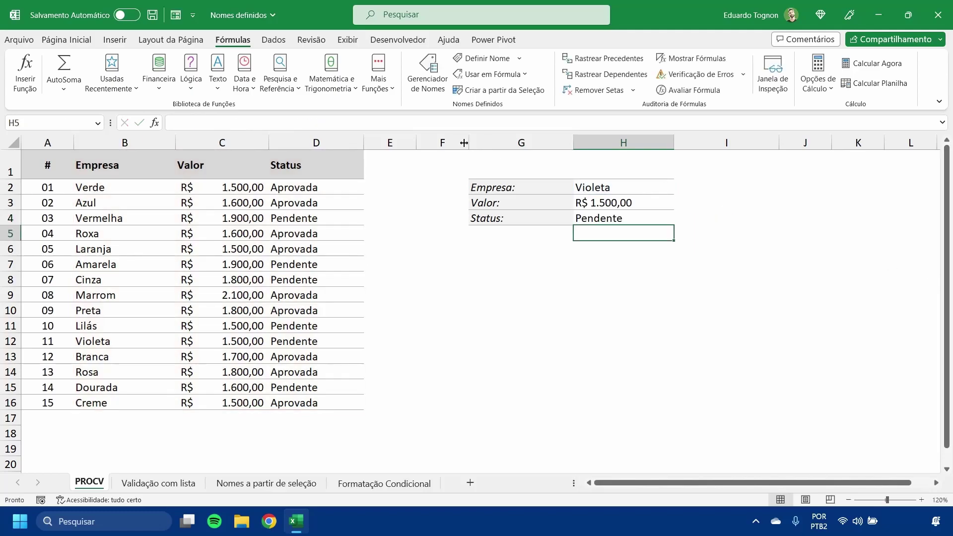
# Review the H3 formula =PROCV(pesquisa;registros;2;FALSO) without changes, then select G8
pyautogui.click(622, 200)
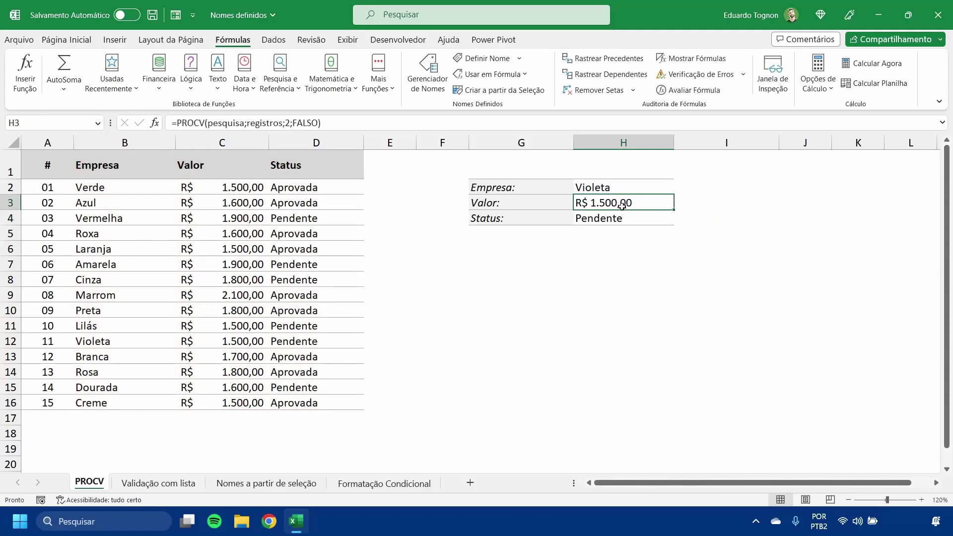
pyautogui.doubleClick(622, 203)
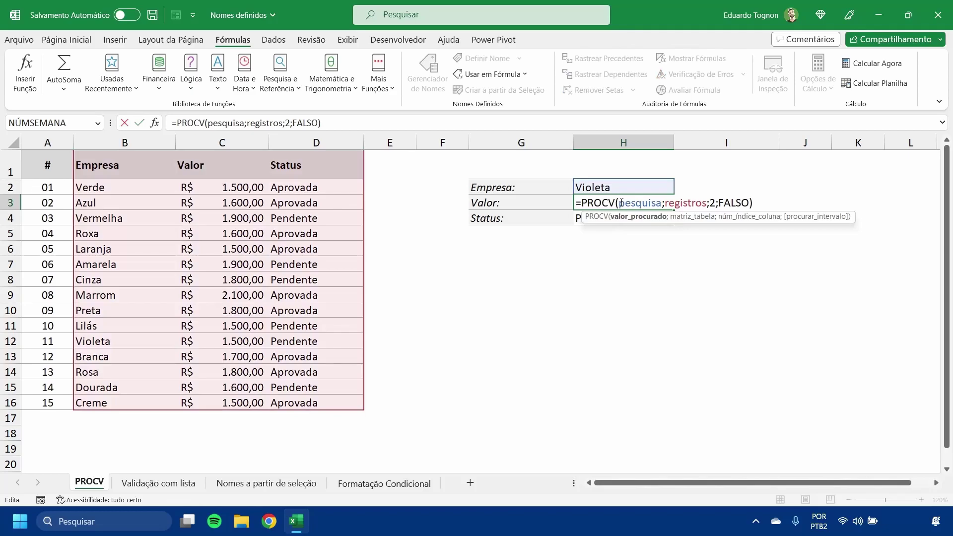
pyautogui.moveTo(618, 203); pyautogui.dragTo(703, 203)
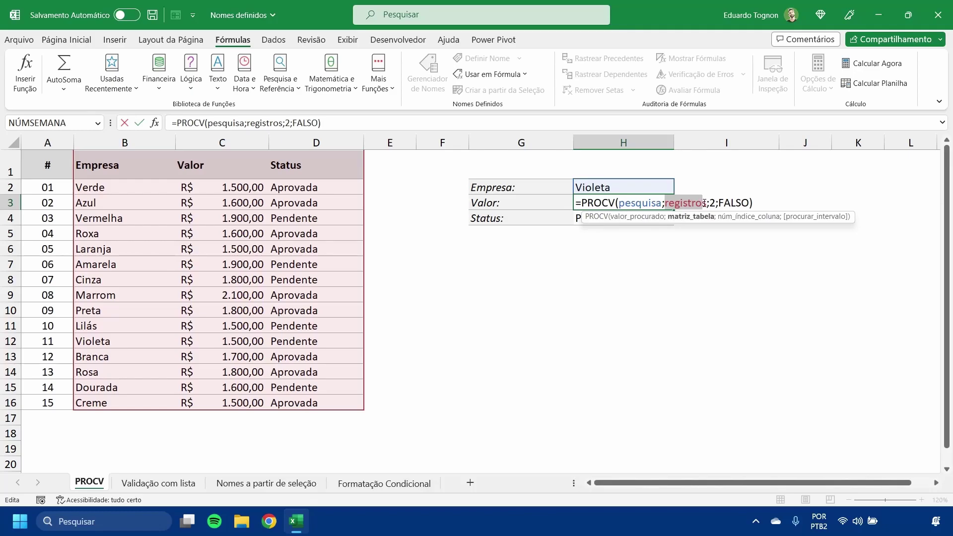
pyautogui.press('Escape')
pyautogui.click(559, 282)
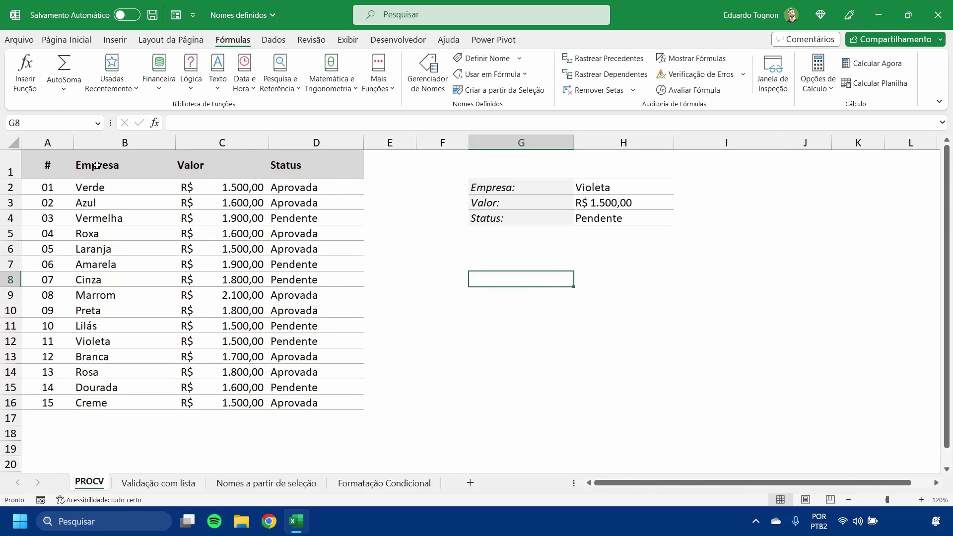
# Select the registros range B1:D16 from the Name Box, then move the selection to B19
pyautogui.click(102, 123)
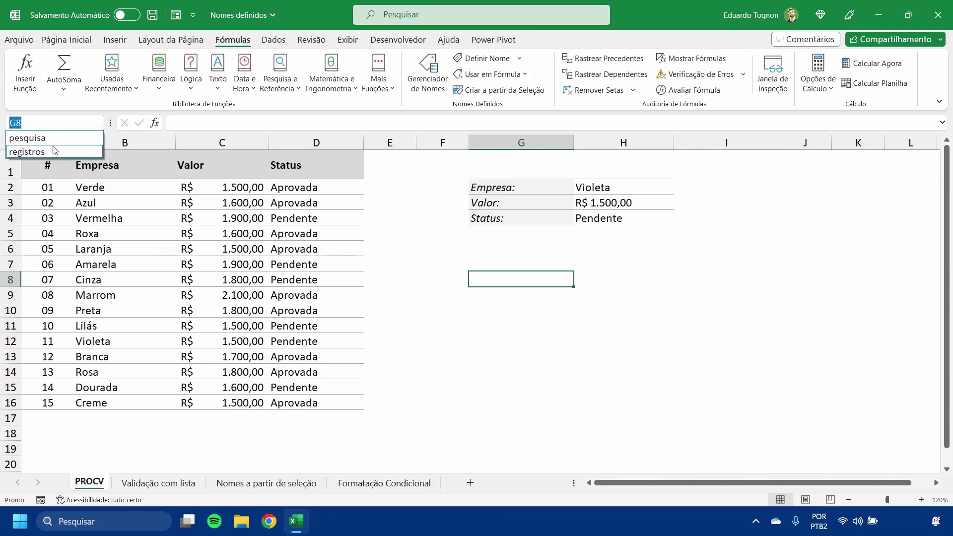
pyautogui.click(26, 152)
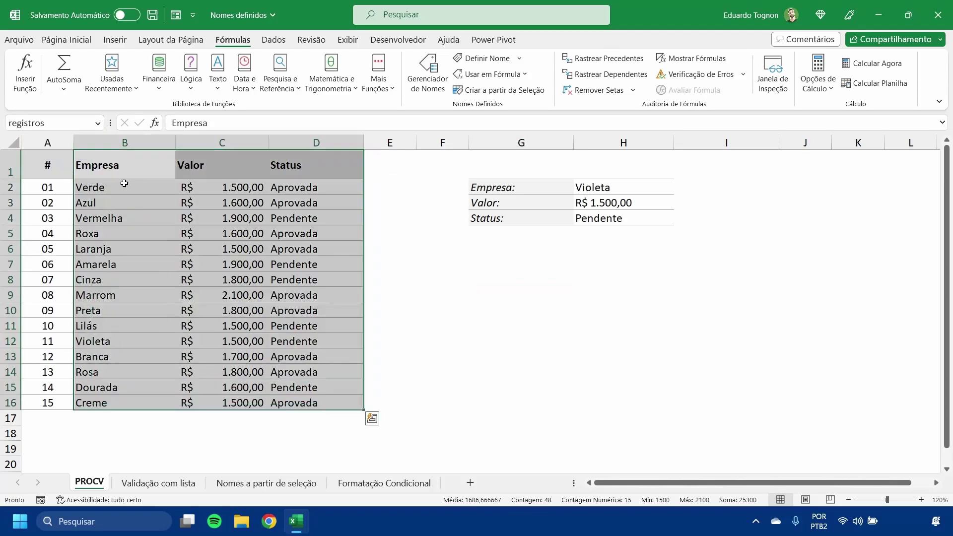
pyautogui.click(93, 417)
pyautogui.moveTo(102, 427); pyautogui.dragTo(98, 456)
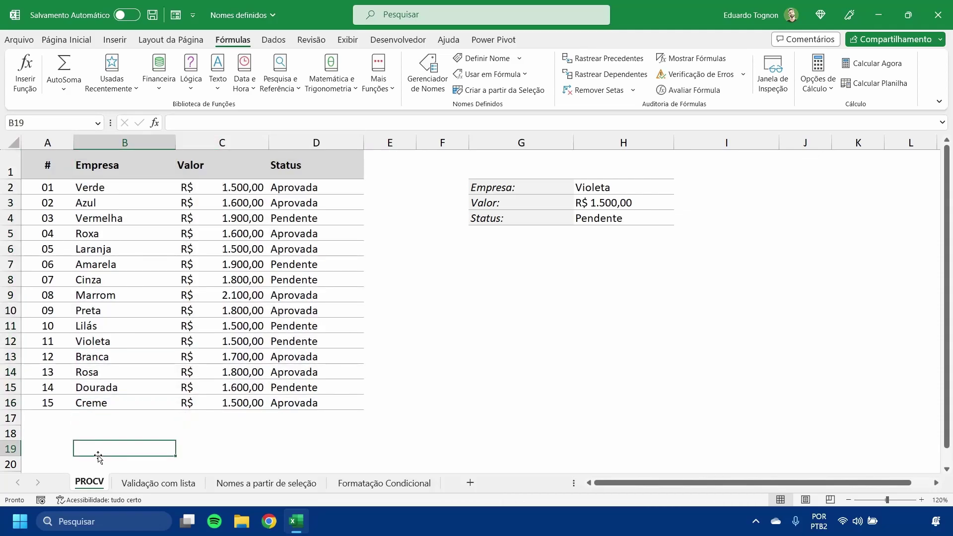
# Review the registros reference in the H3 formula, then open the Name Manager
pyautogui.click(629, 203)
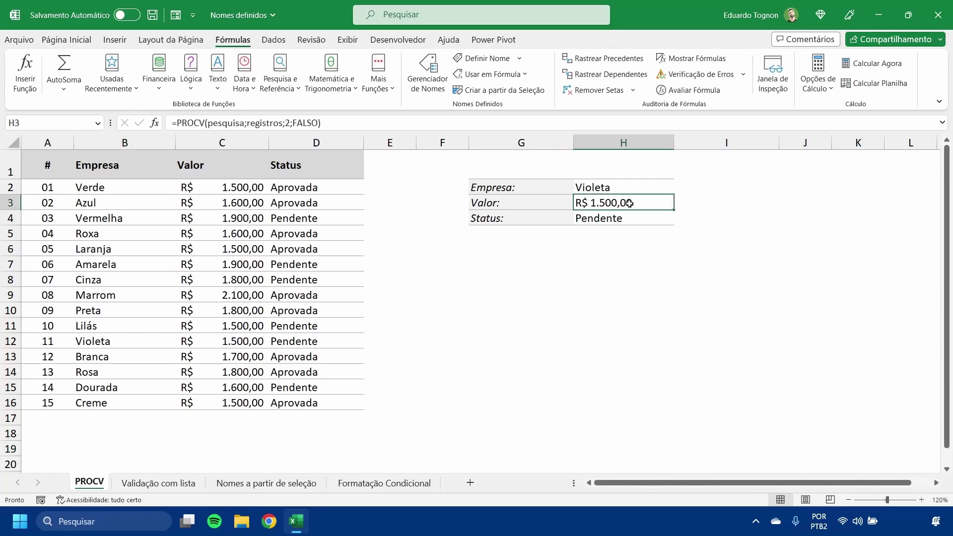
pyautogui.doubleClick(623, 202)
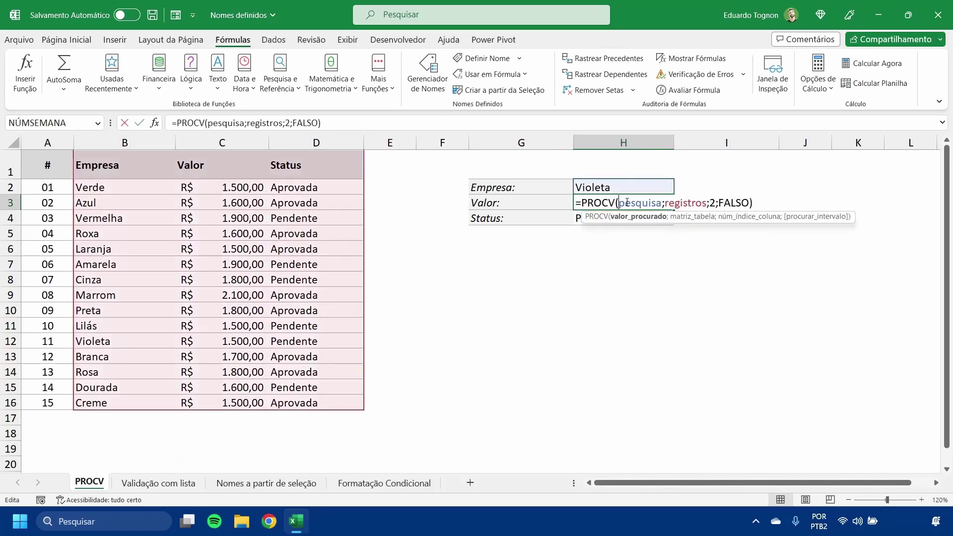
pyautogui.doubleClick(678, 202)
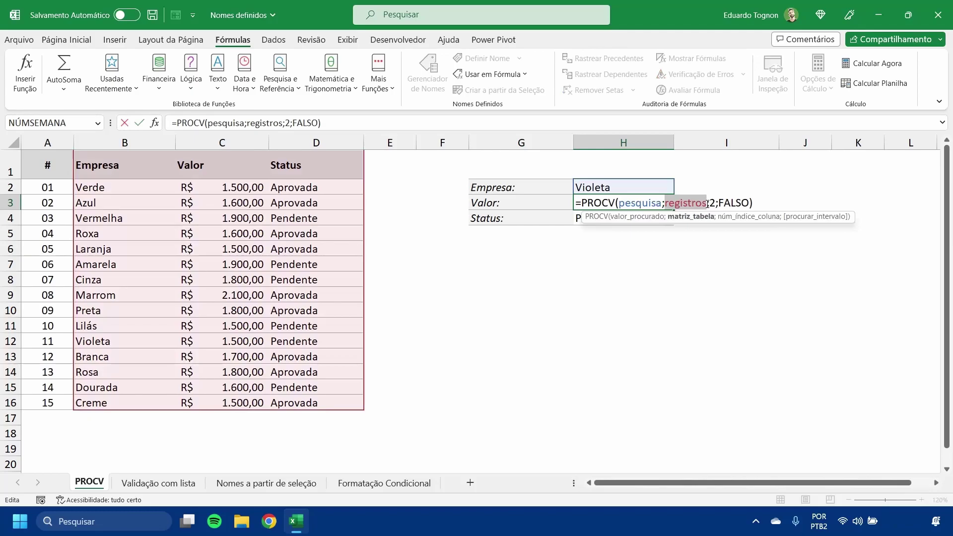
pyautogui.press('Escape')
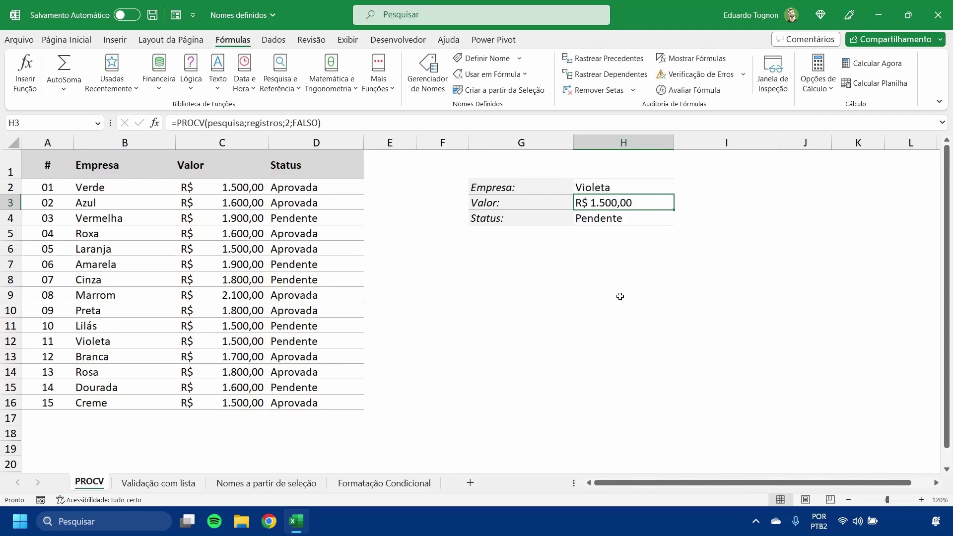
pyautogui.click(434, 68)
# Re-point the registros name to whole columns B through D (=PROCV!$B:$D) and close the Name Manager
pyautogui.click(368, 155)
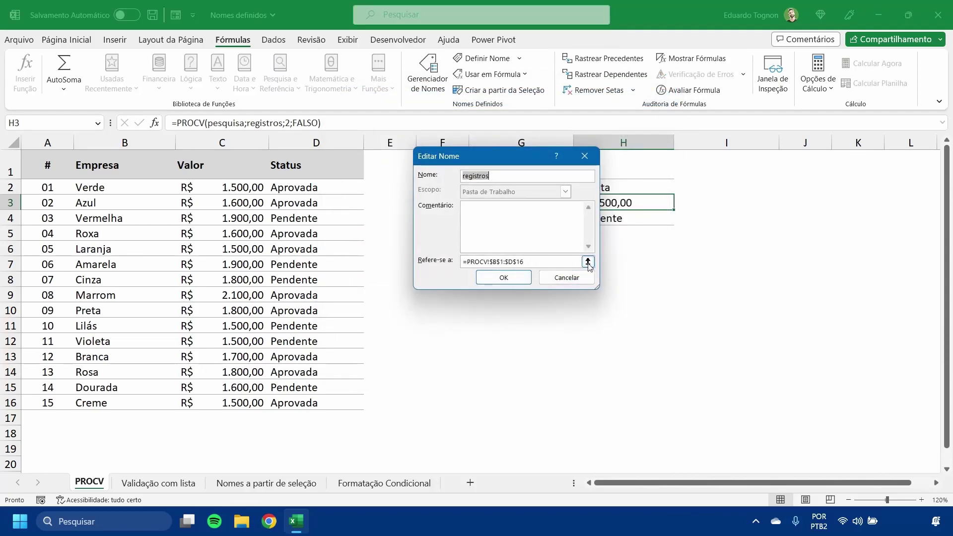
pyautogui.click(588, 263)
pyautogui.click(588, 263)
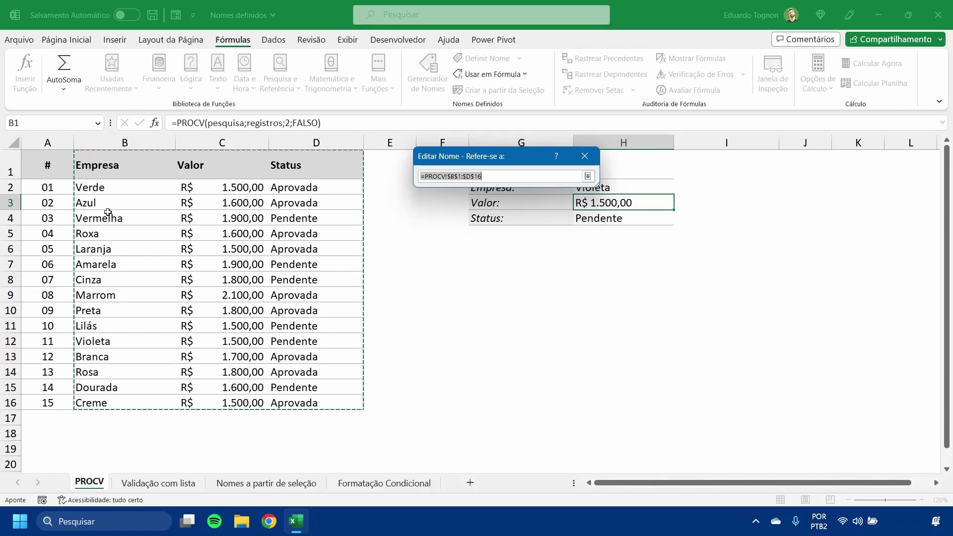
pyautogui.moveTo(102, 168); pyautogui.dragTo(287, 446)
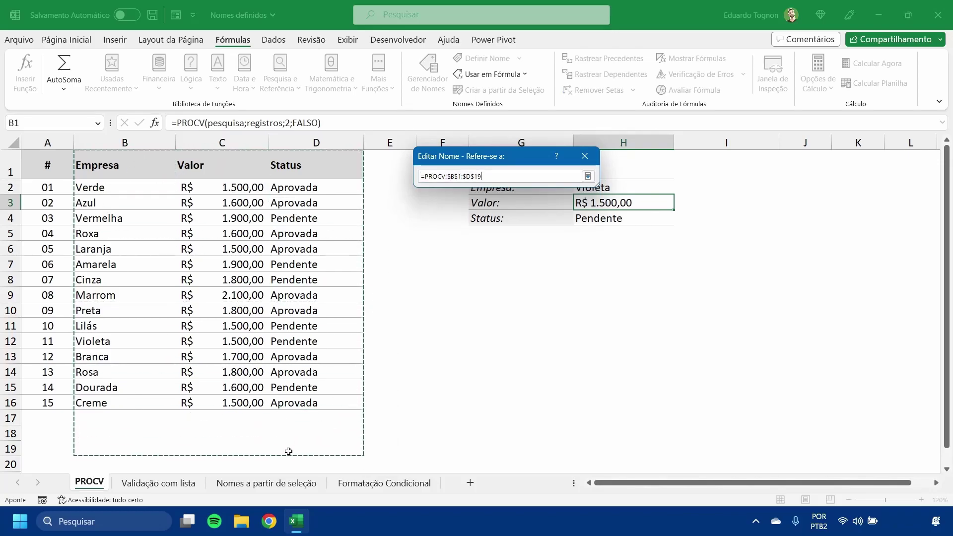
pyautogui.moveTo(129, 139); pyautogui.dragTo(317, 143)
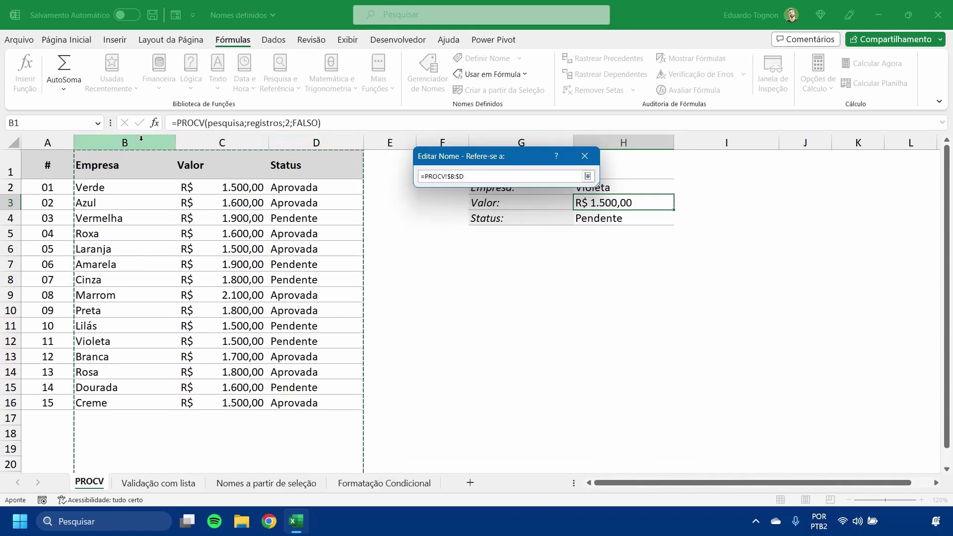
pyautogui.scroll(-2, 119, 189)
pyautogui.scroll(-4, 105, 248)
pyautogui.scroll(5, 99, 348)
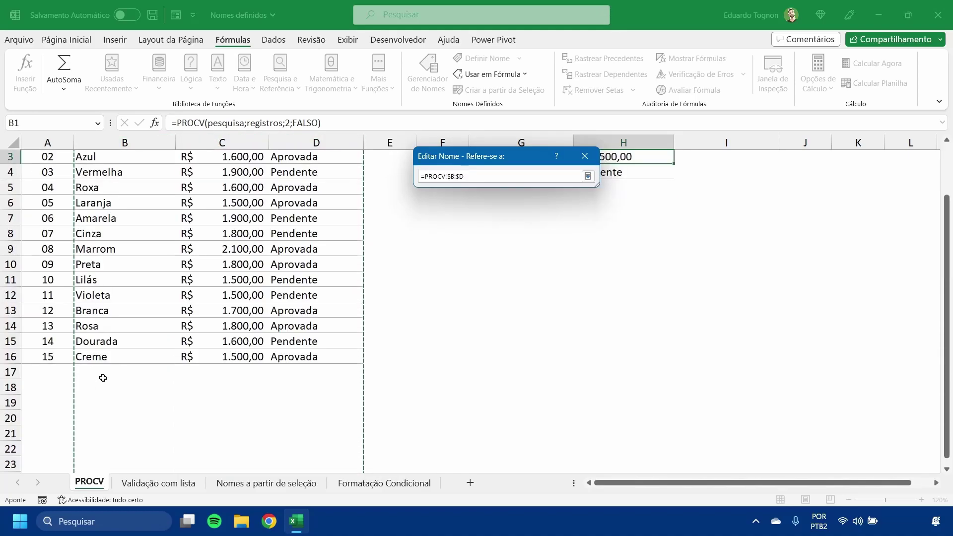
pyautogui.scroll(1, 100, 424)
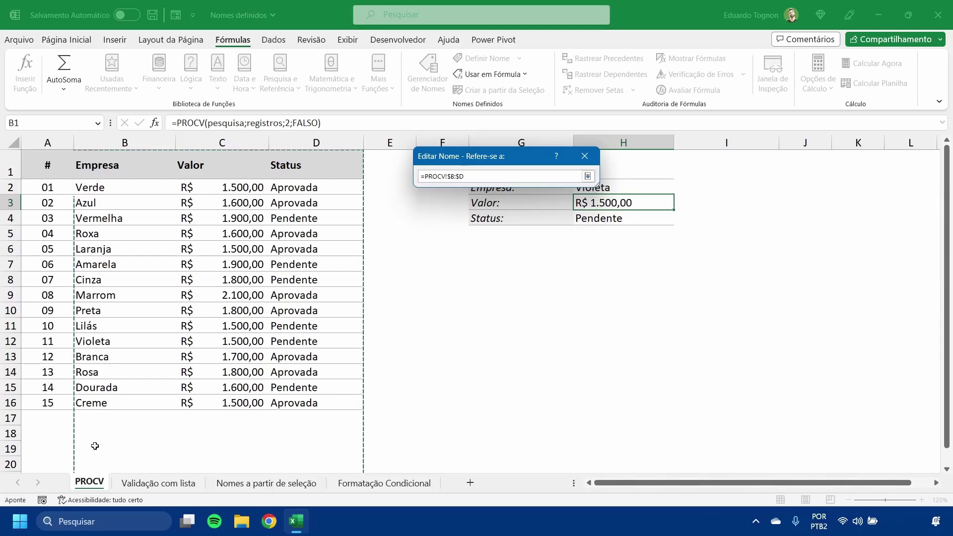
pyautogui.scroll(-3, 99, 422)
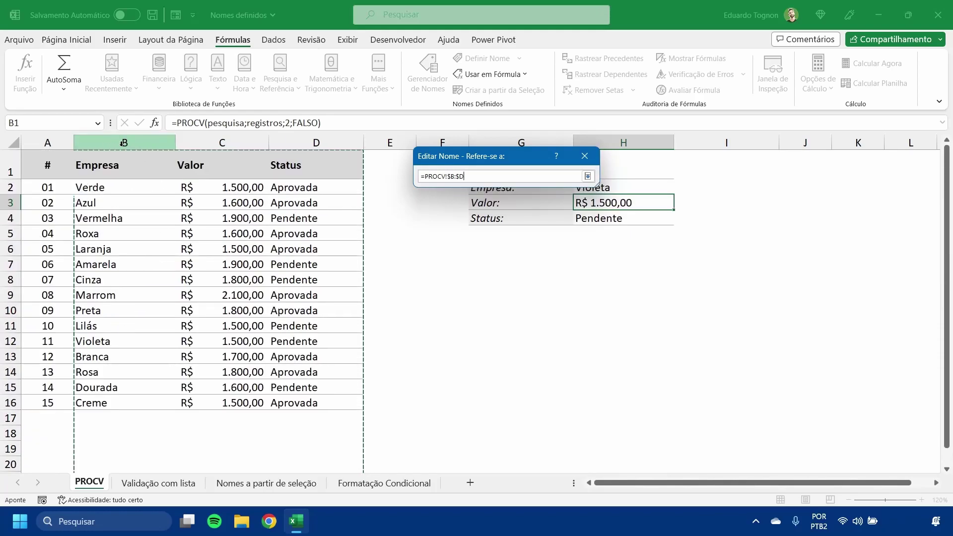
pyautogui.moveTo(123, 143); pyautogui.dragTo(337, 147)
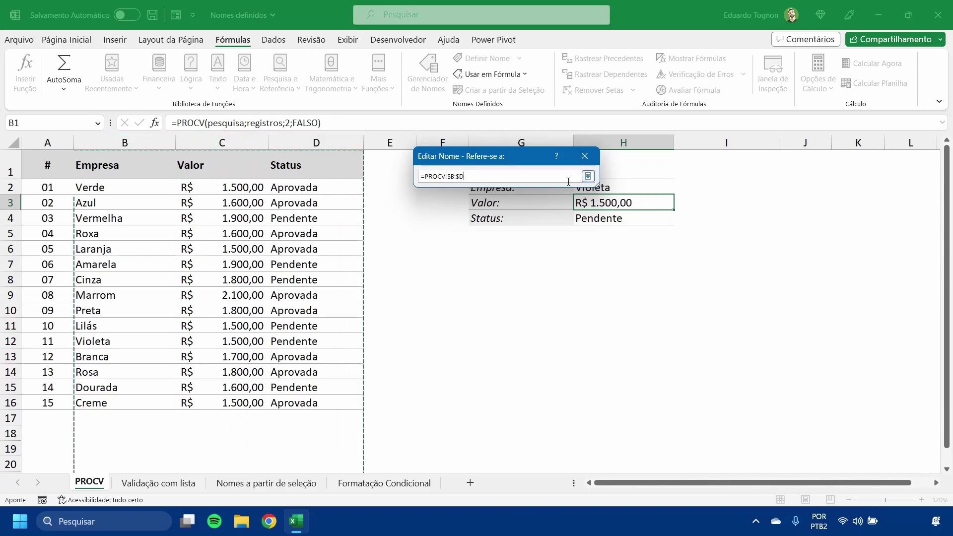
pyautogui.click(588, 177)
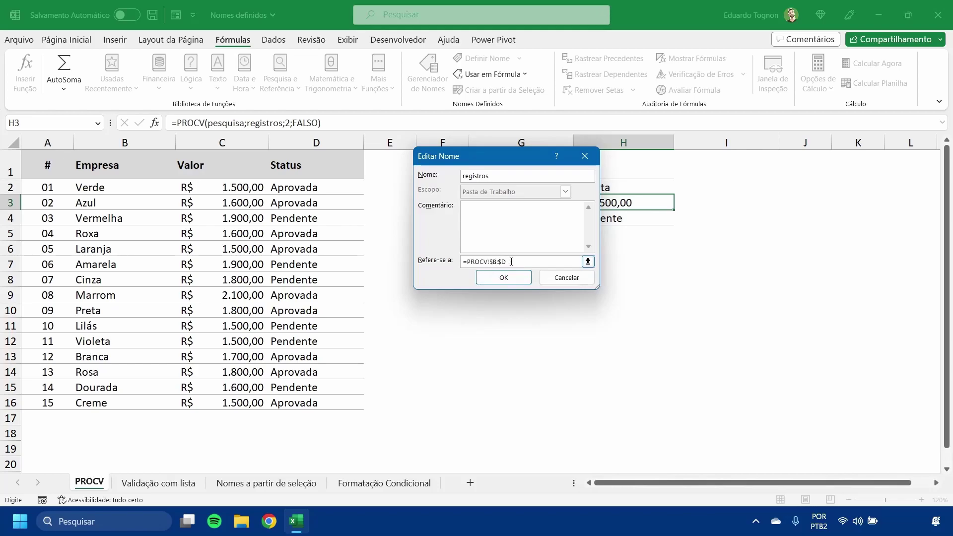
pyautogui.click(506, 277)
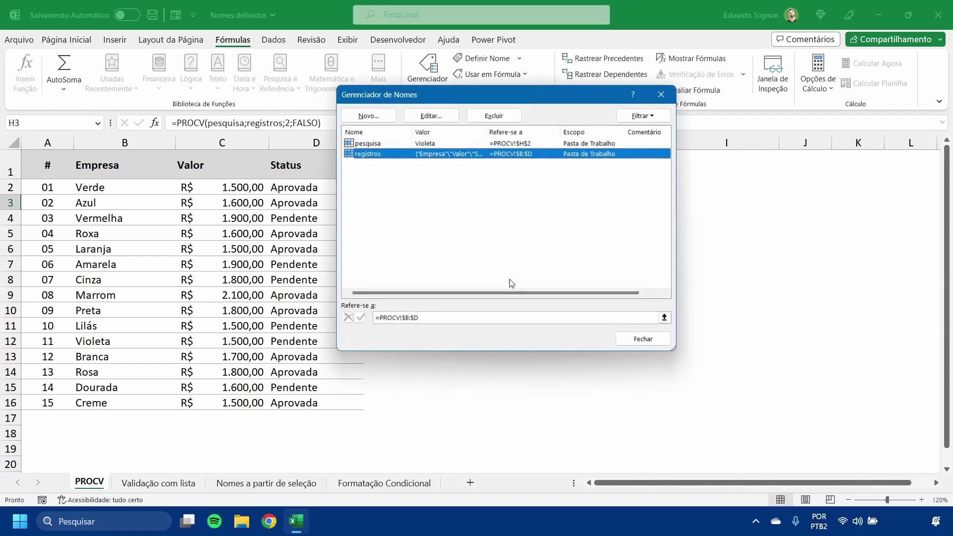
pyautogui.click(643, 339)
pyautogui.click(522, 312)
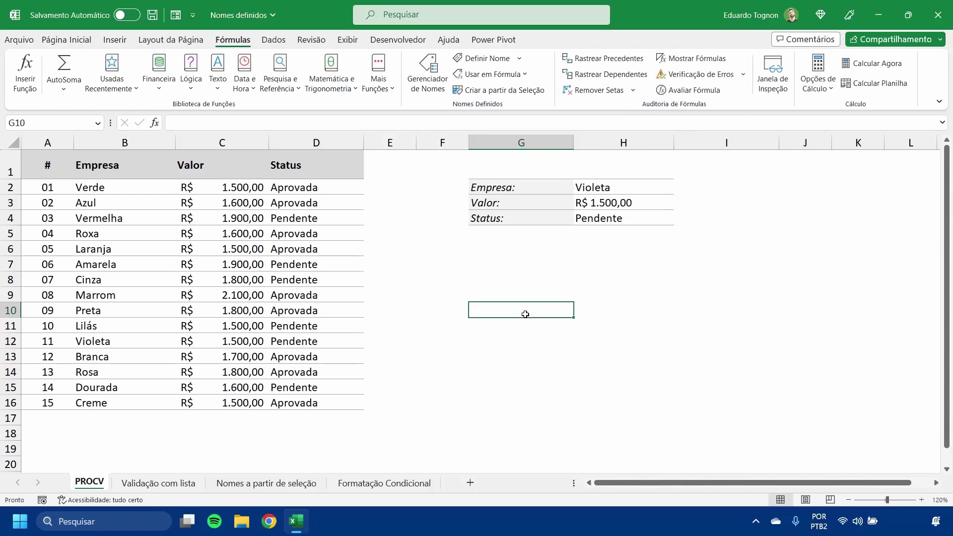
pyautogui.scroll(-4, 231, 283)
pyautogui.click(98, 249)
pyautogui.press('Down')
pyautogui.press('Down')
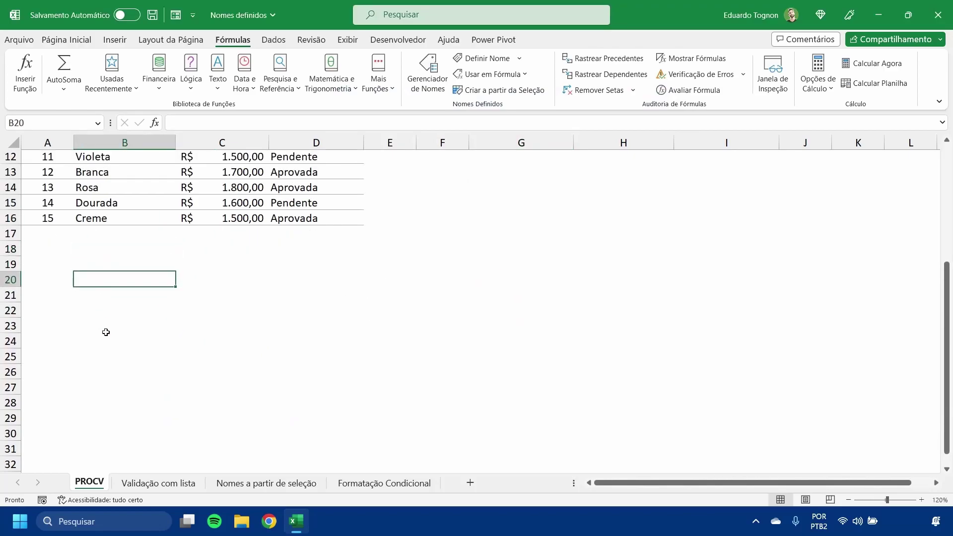
pyautogui.press('Down')
pyautogui.press('Down')
pyautogui.press('Down')
pyautogui.click(108, 394)
pyautogui.scroll(4, 143, 347)
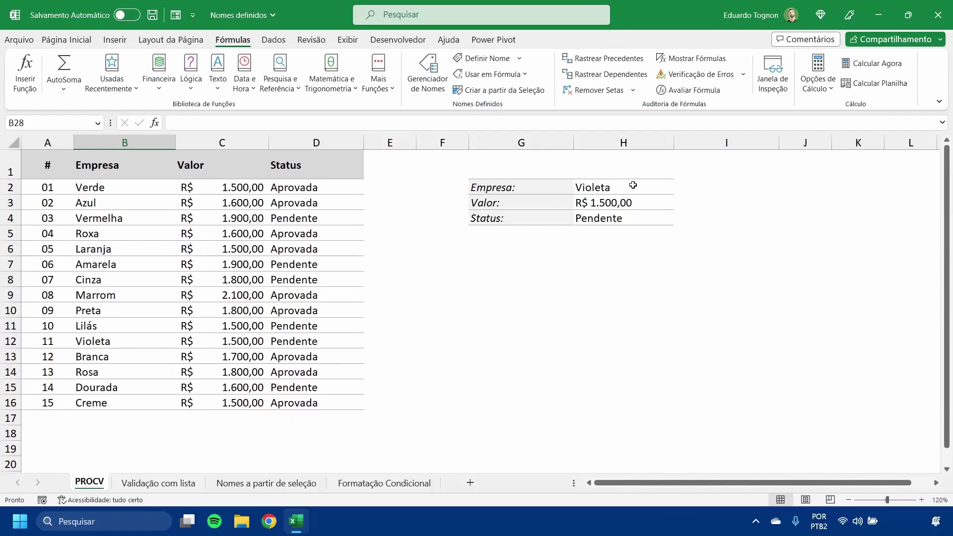
pyautogui.click(628, 202)
pyautogui.click(619, 218)
pyautogui.click(629, 202)
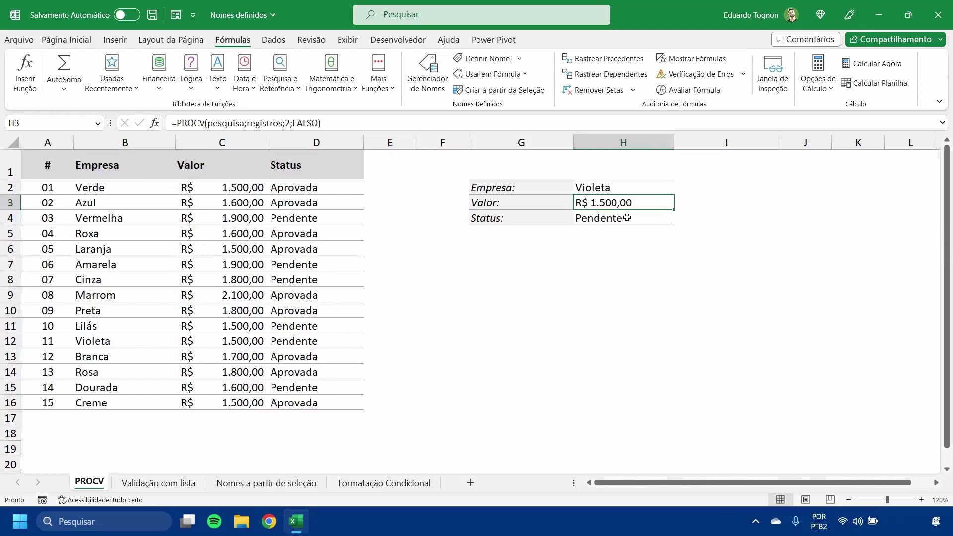
pyautogui.click(627, 224)
pyautogui.click(267, 123)
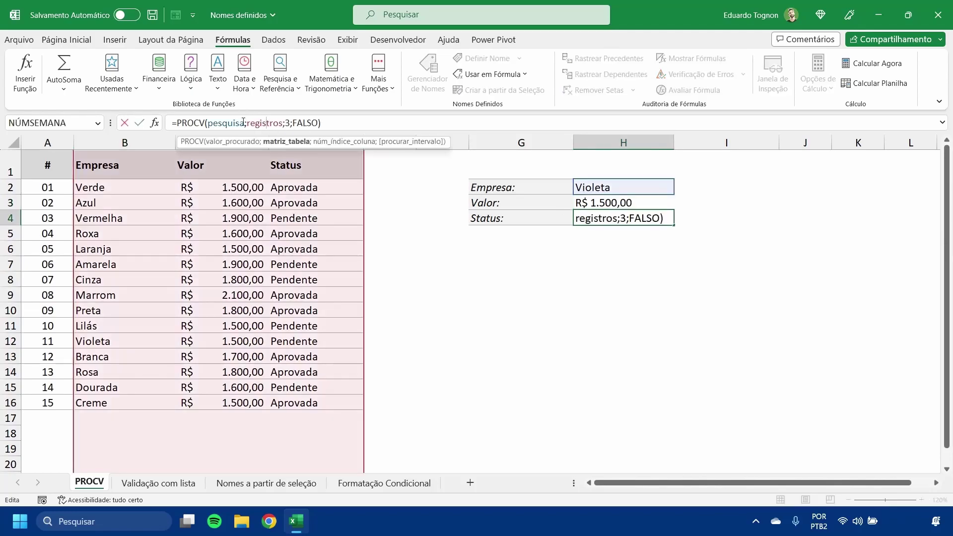
pyautogui.scroll(-1, 208, 309)
pyautogui.scroll(-4, 207, 309)
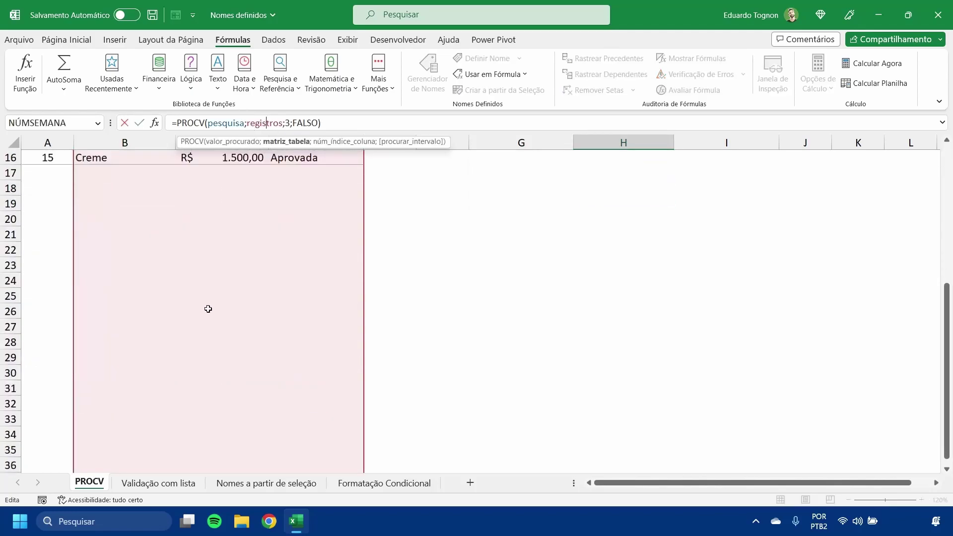
pyautogui.scroll(5, 207, 309)
pyautogui.press('Escape')
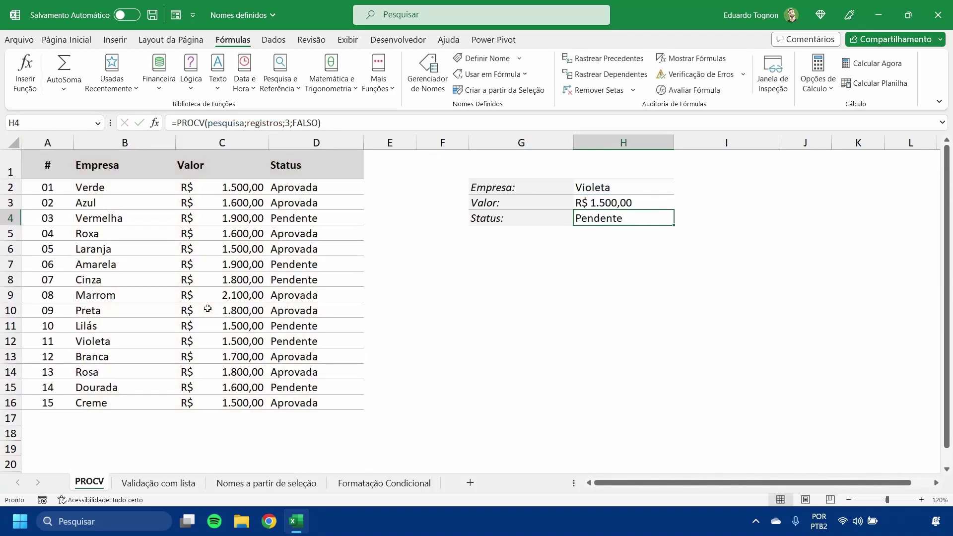
pyautogui.click(483, 280)
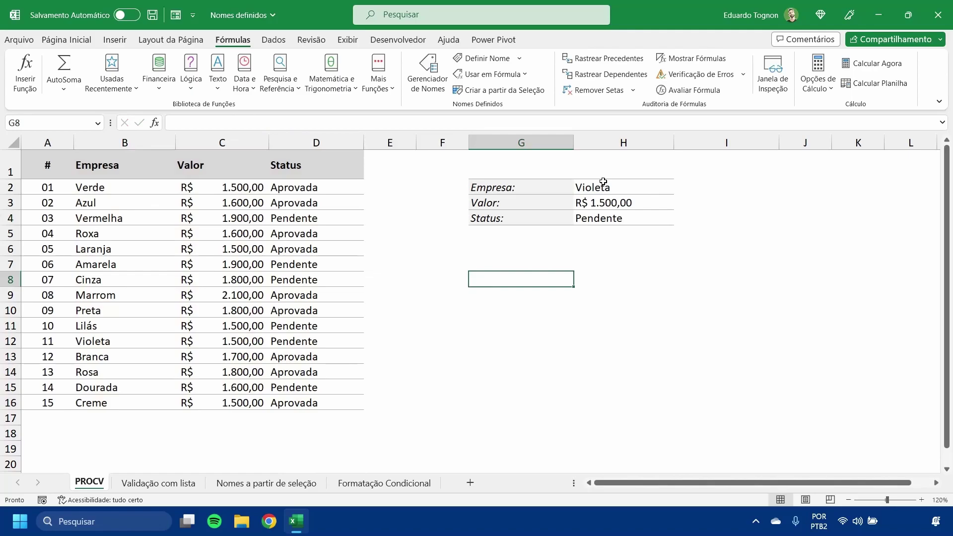
pyautogui.moveTo(113, 187); pyautogui.dragTo(307, 400)
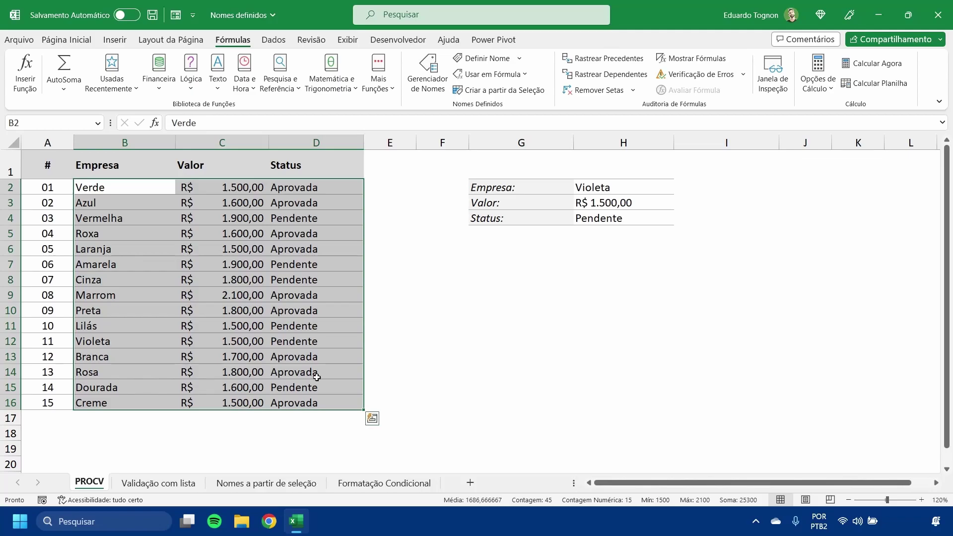
pyautogui.click(141, 232)
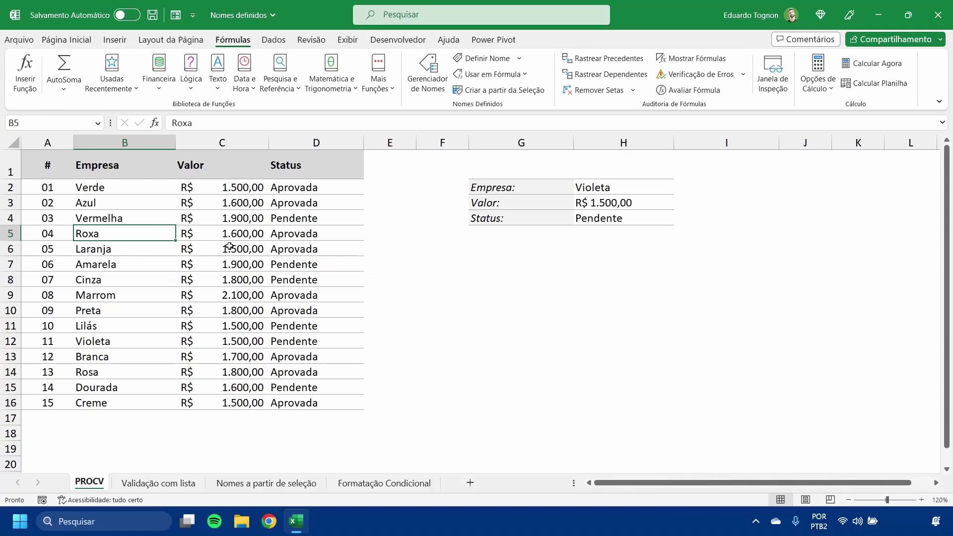
# Show the Validação com lista sheet zoomed in and scroll H2's Empresa dropdown to the bottom
pyautogui.click(157, 483)
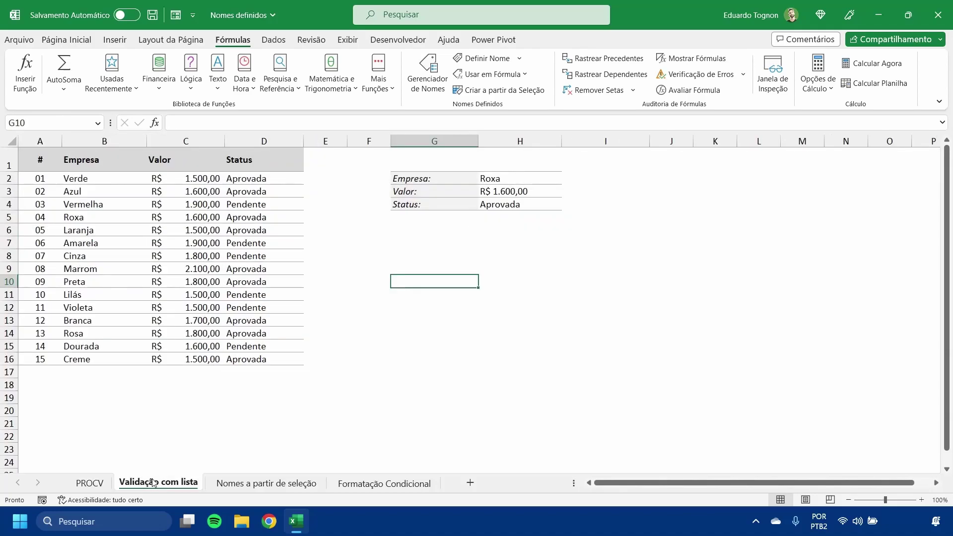
pyautogui.click(922, 499)
pyautogui.click(921, 500)
pyautogui.click(922, 500)
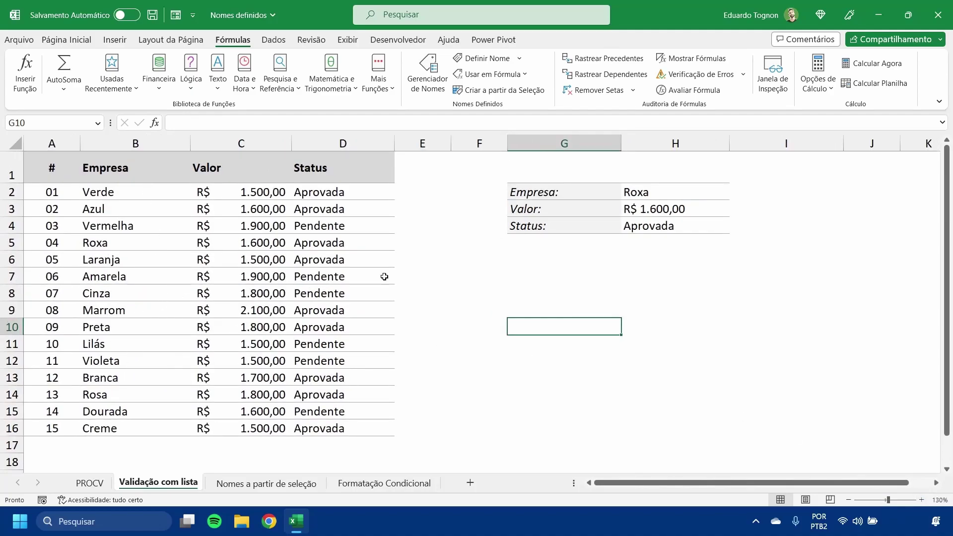
pyautogui.click(672, 192)
pyautogui.click(735, 193)
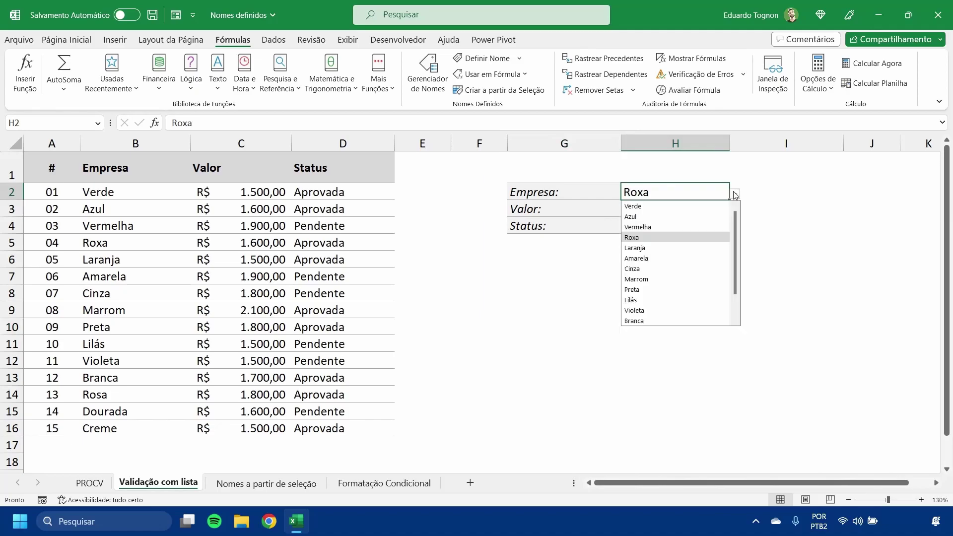
pyautogui.moveTo(736, 227); pyautogui.dragTo(736, 303)
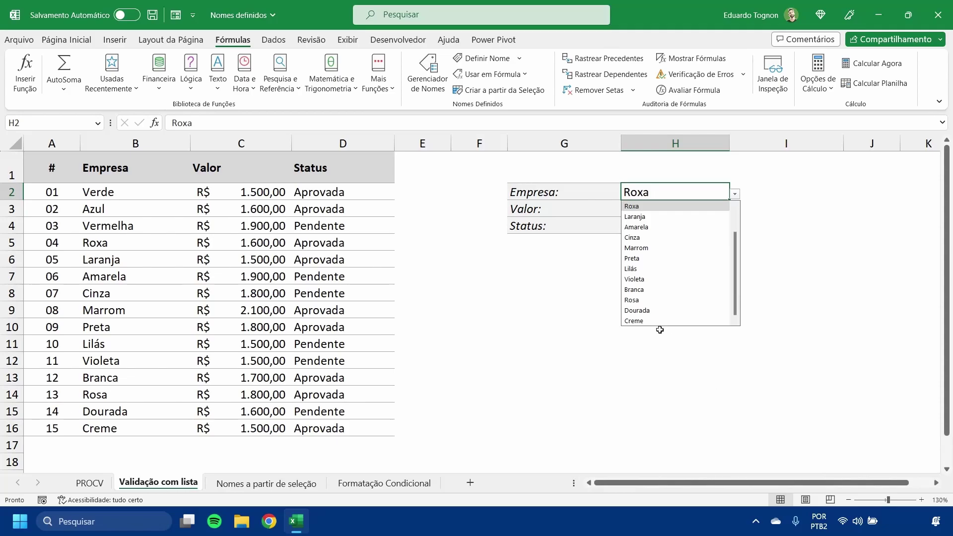
# Add row 17 to the table: 16, Bege, 1.200 and Aprovada
pyautogui.click(563, 378)
pyautogui.click(44, 438)
pyautogui.write('16')
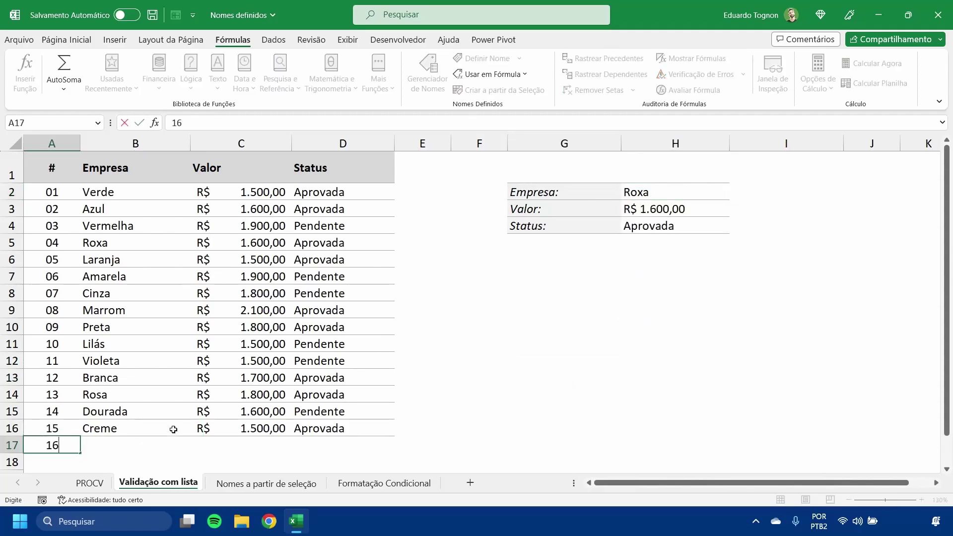
pyautogui.press('Tab')
pyautogui.write('Bege')
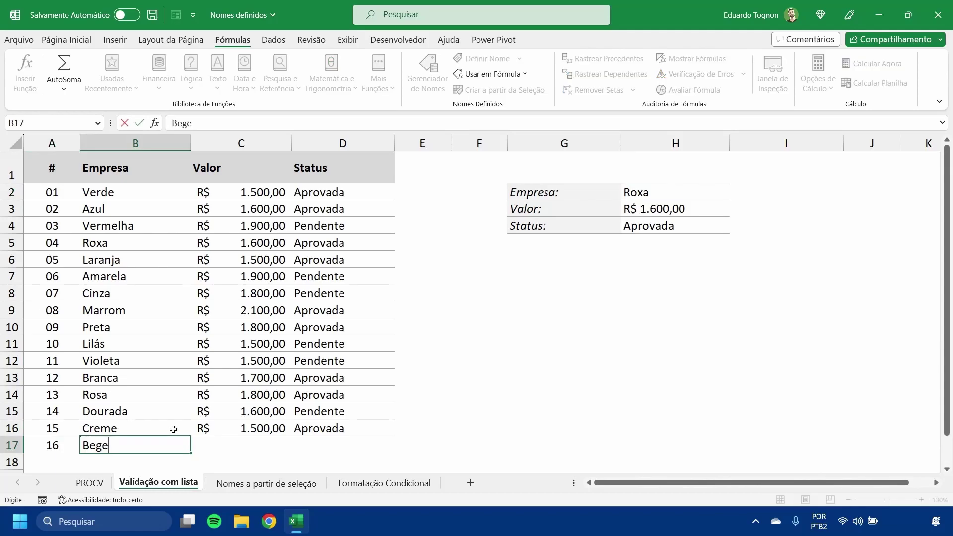
pyautogui.press('Tab')
pyautogui.write('1.200')
pyautogui.press('Tab')
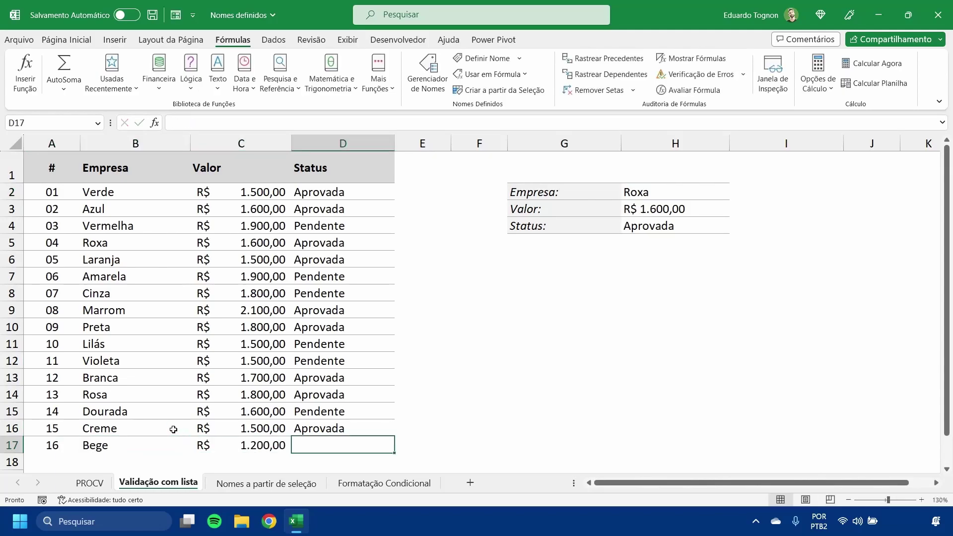
pyautogui.write('ap')
pyautogui.press('Return')
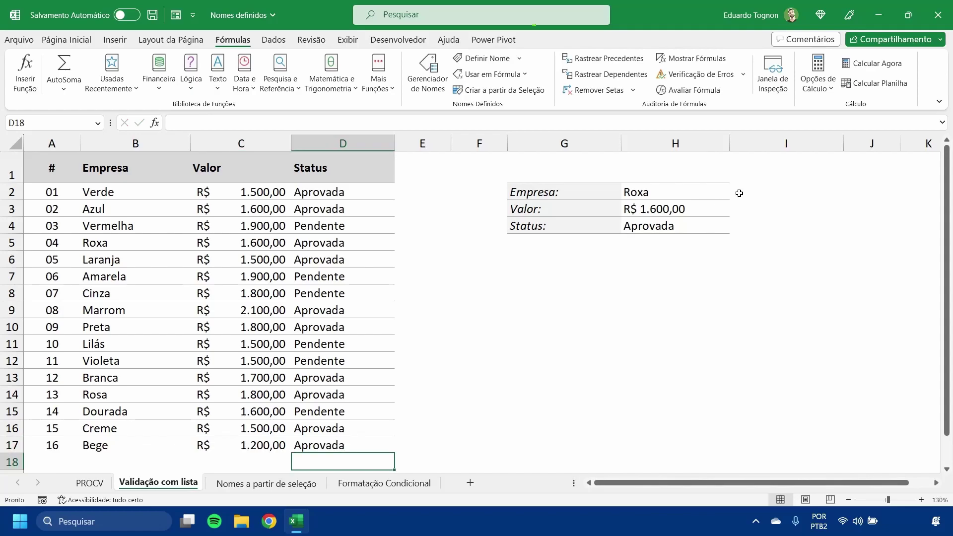
# Check H2's company dropdown list against the original table rows A2:D16
pyautogui.click(726, 192)
pyautogui.click(733, 195)
pyautogui.click(720, 192)
pyautogui.click(735, 195)
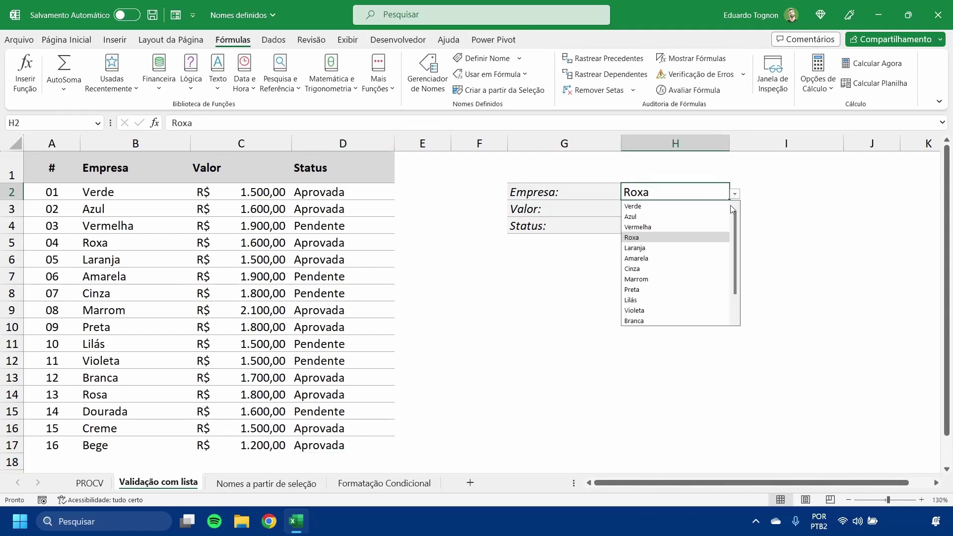
pyautogui.moveTo(737, 225); pyautogui.dragTo(738, 311)
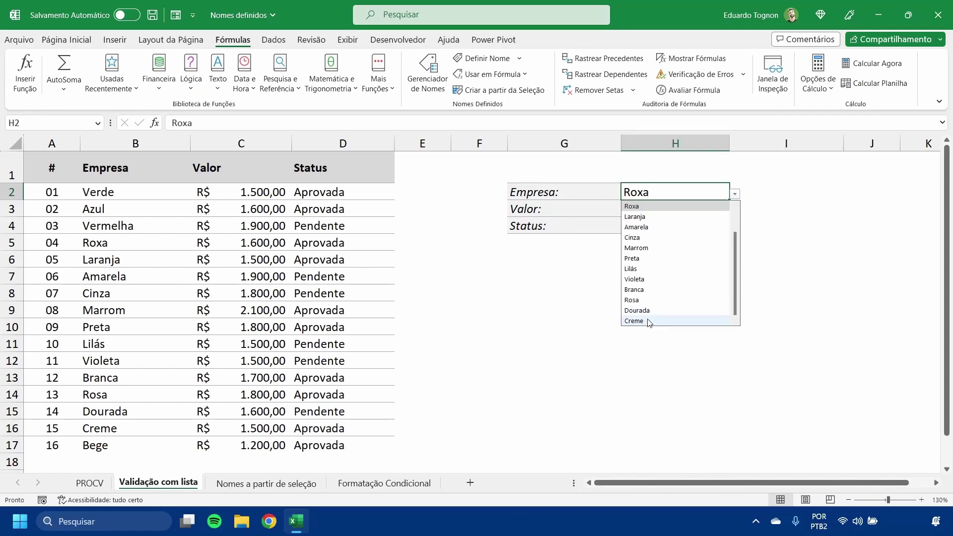
pyautogui.moveTo(45, 429); pyautogui.dragTo(335, 194)
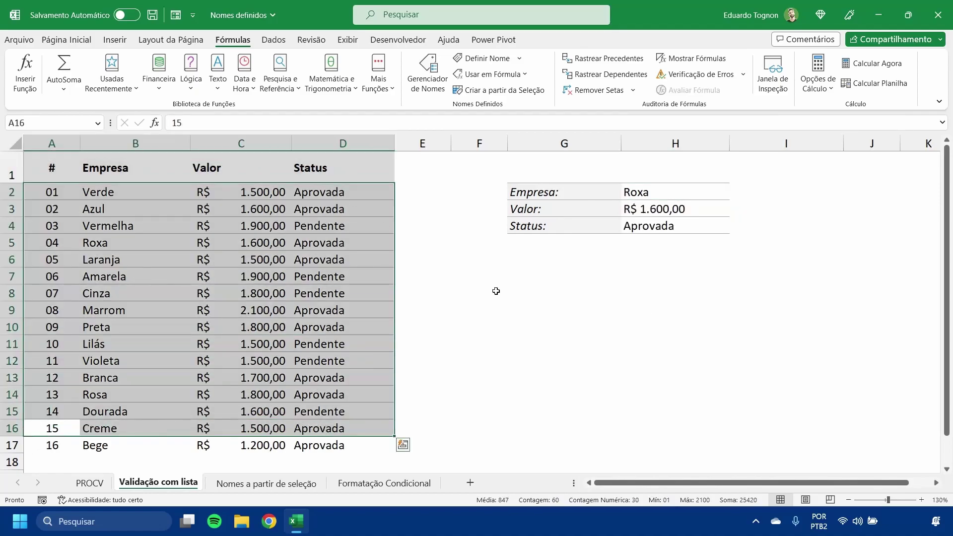
pyautogui.click(682, 187)
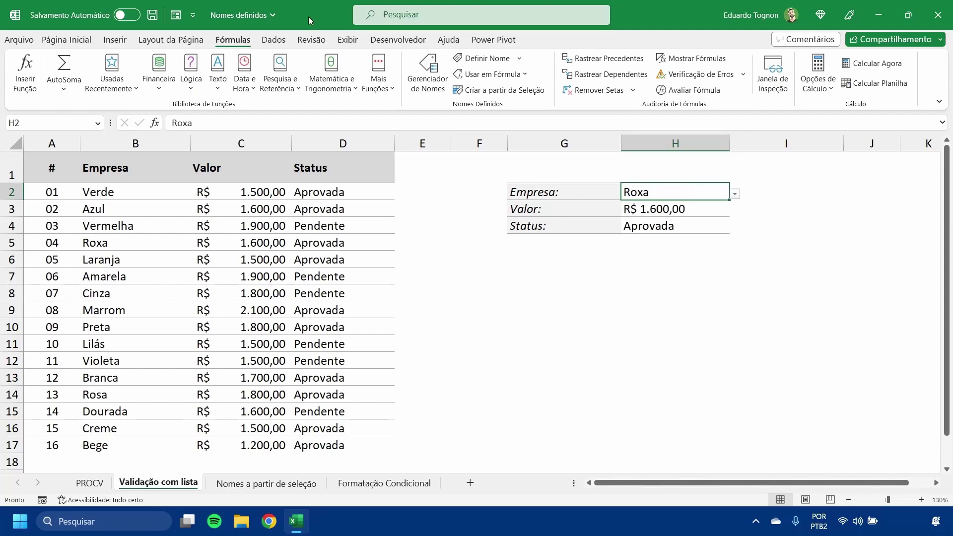
pyautogui.click(285, 43)
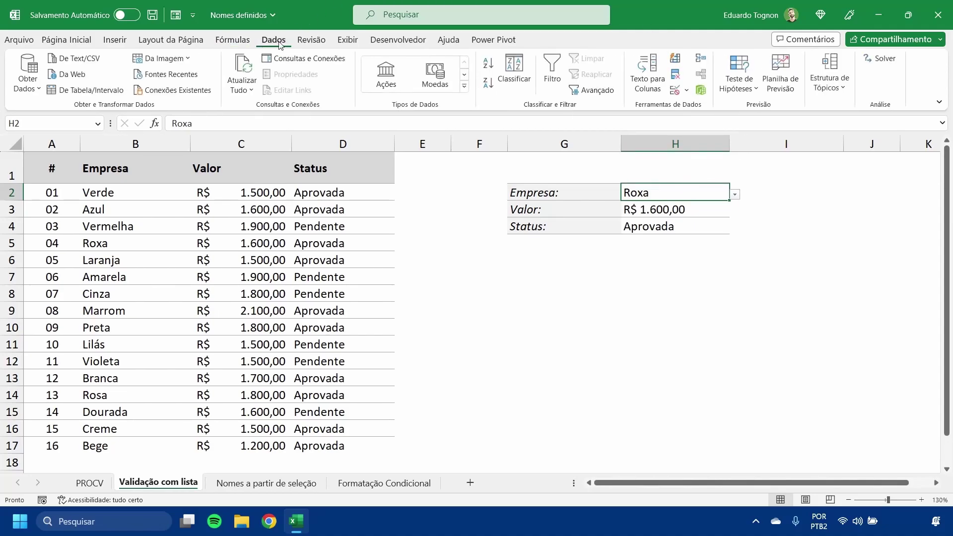
pyautogui.click(675, 90)
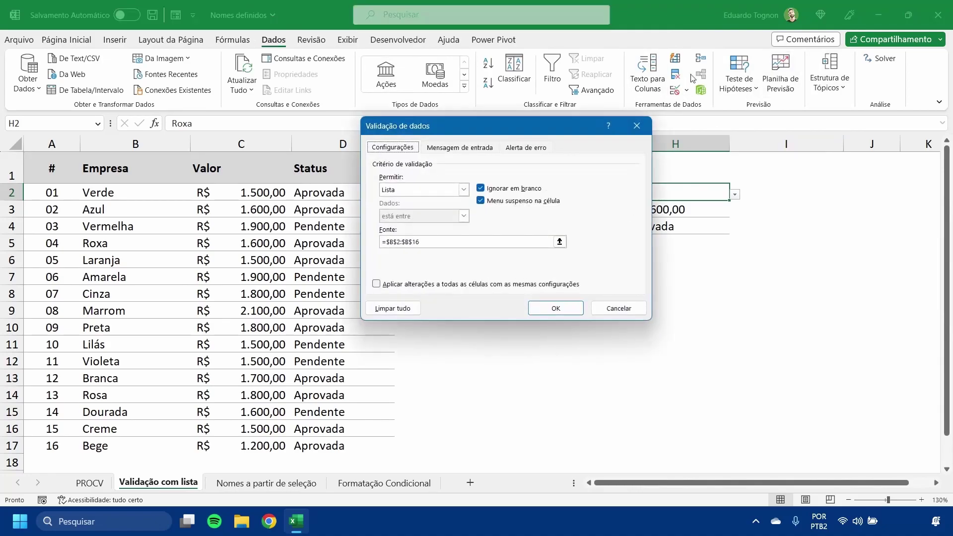
pyautogui.moveTo(454, 123); pyautogui.dragTo(243, 71)
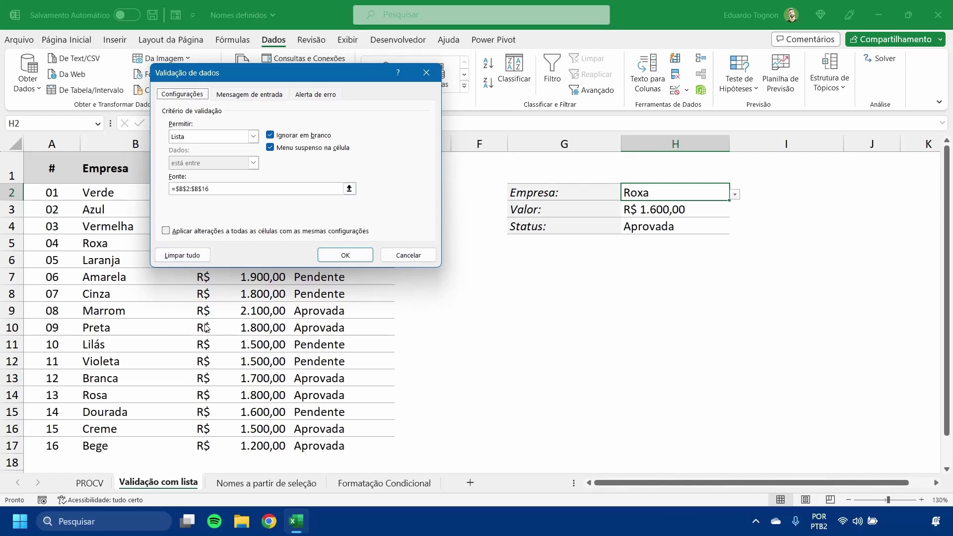
pyautogui.click(349, 189)
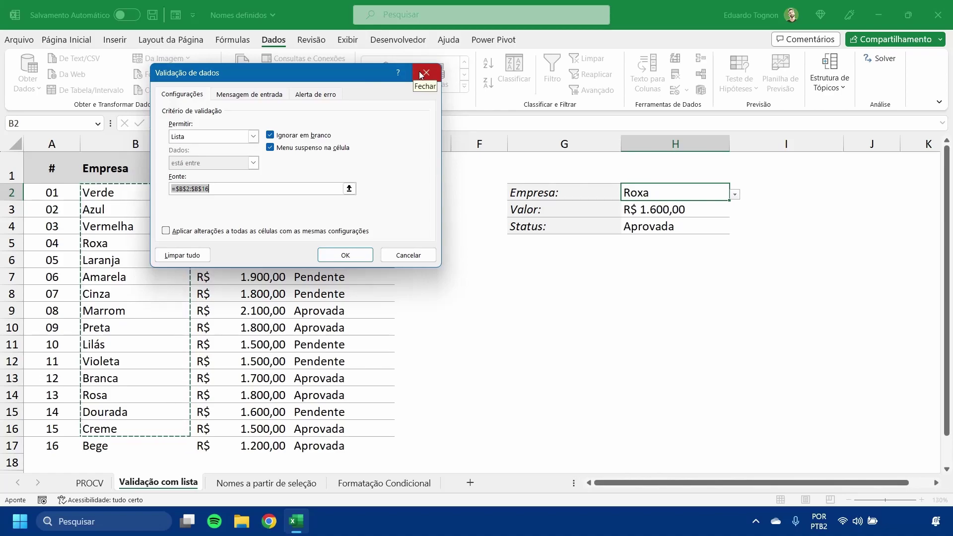
pyautogui.click(420, 73)
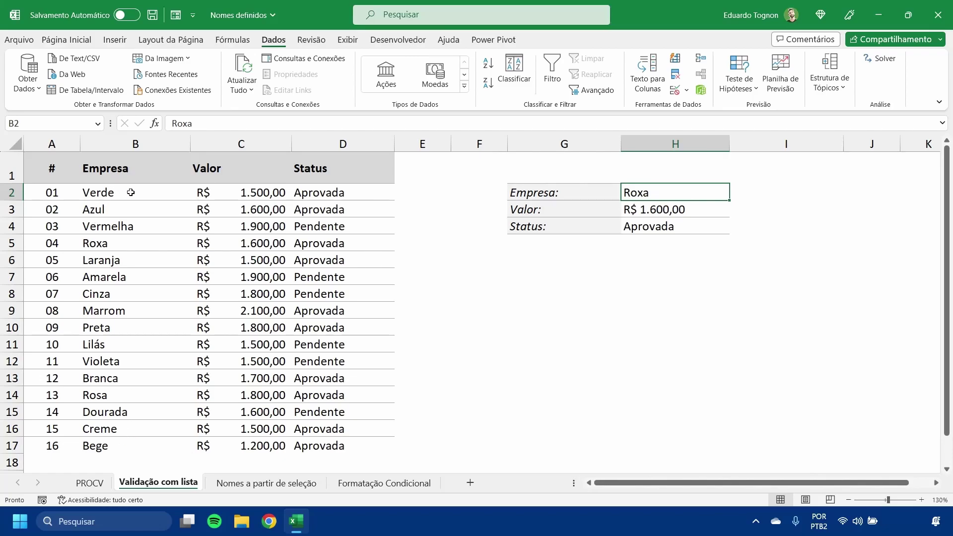
# Name the company cells B2:B16 'empresas' via Definir Nome
pyautogui.moveTo(131, 191); pyautogui.dragTo(122, 427)
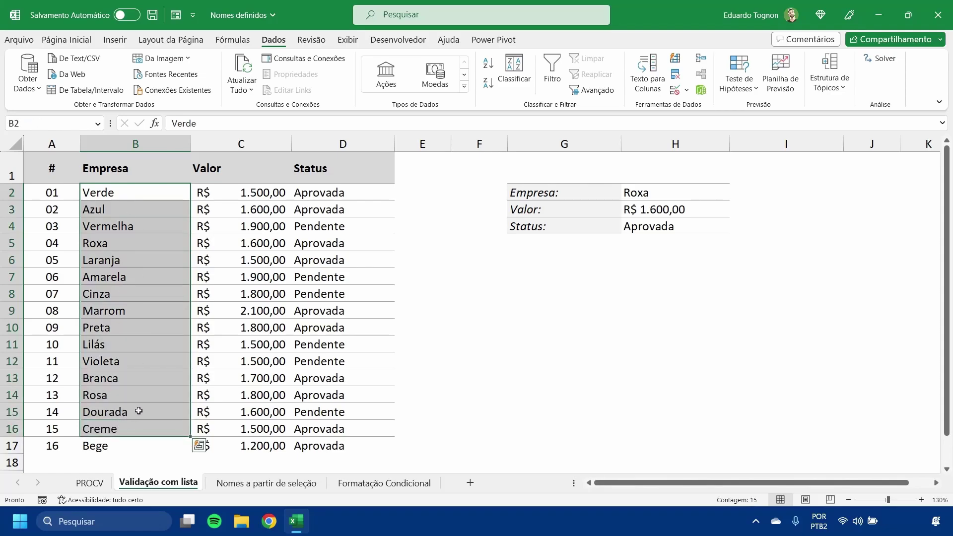
pyautogui.rightClick(120, 273)
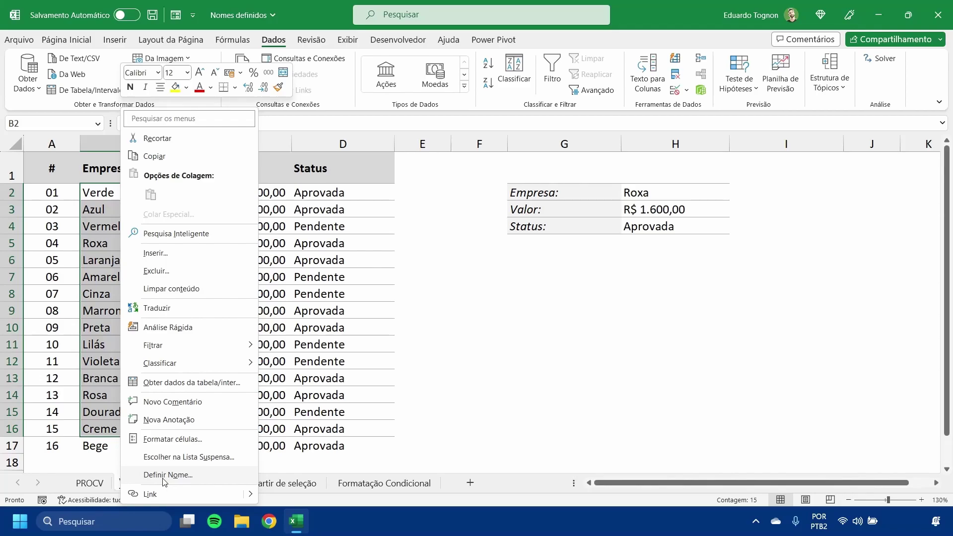
pyautogui.click(164, 475)
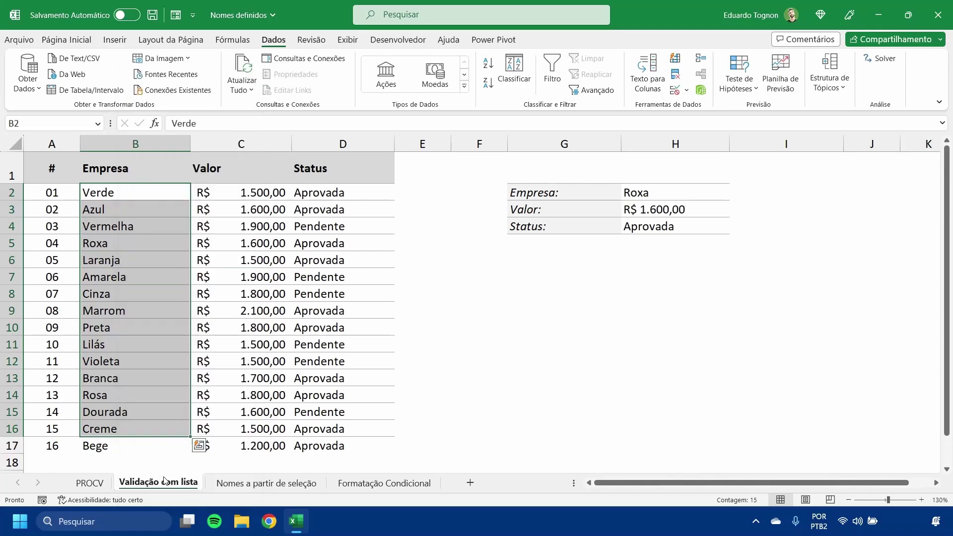
pyautogui.moveTo(141, 375); pyautogui.dragTo(342, 226)
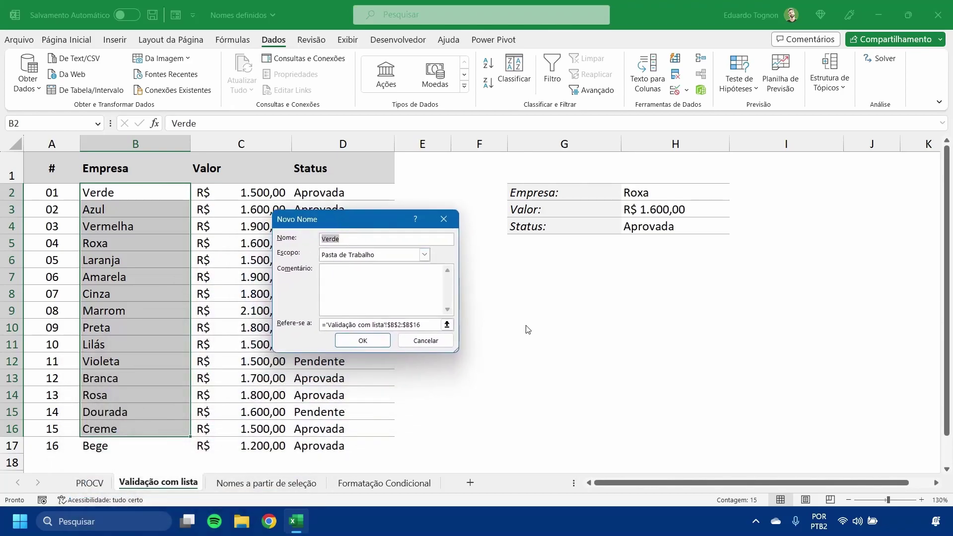
pyautogui.write('esas')
pyautogui.click(366, 340)
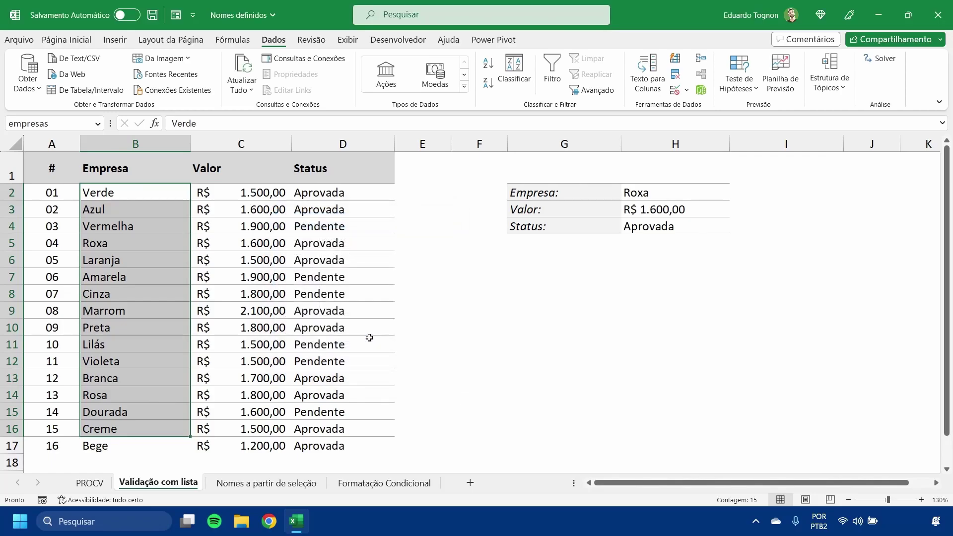
pyautogui.click(671, 195)
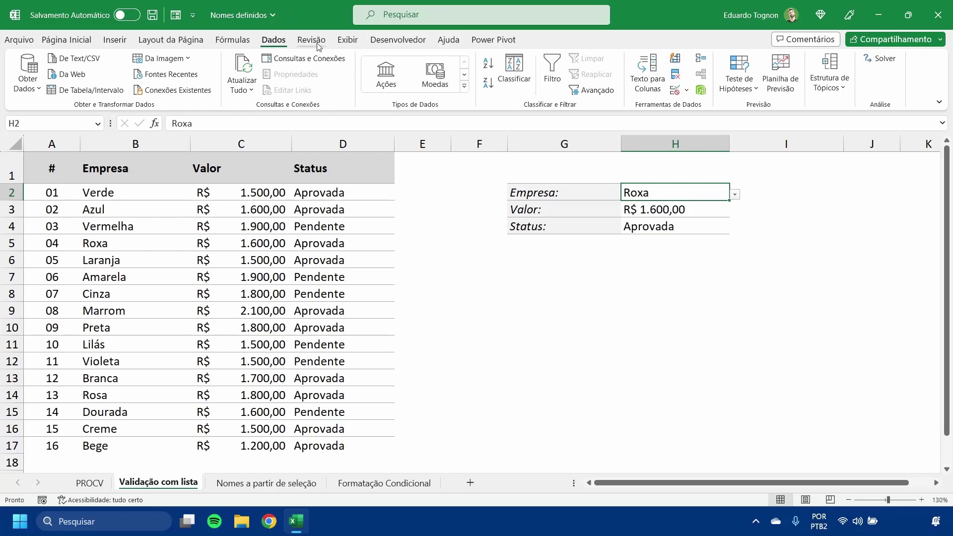
# Change H2's data validation list source from B2:B16 to =empresas
pyautogui.click(231, 41)
pyautogui.click(273, 40)
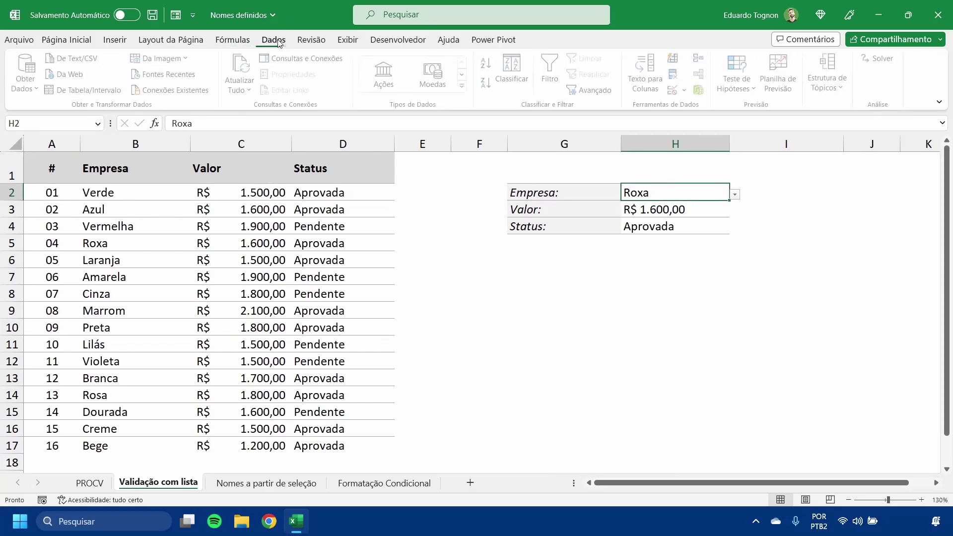
pyautogui.click(675, 91)
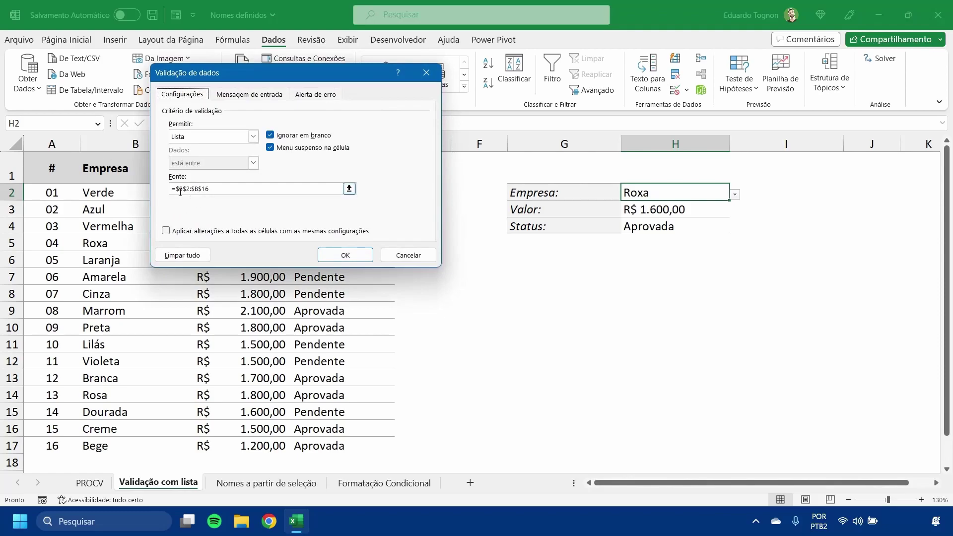
pyautogui.moveTo(177, 187); pyautogui.dragTo(234, 189)
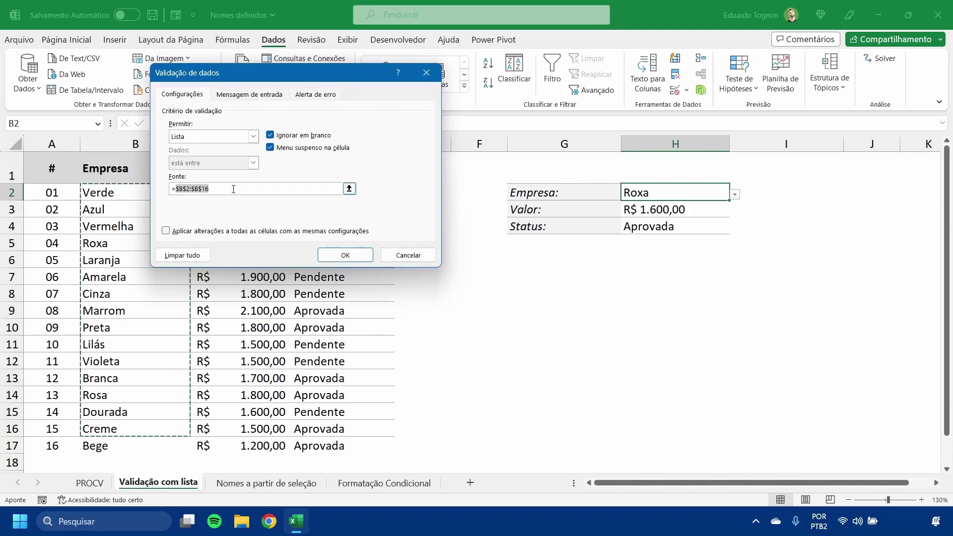
pyautogui.press('BackSpace')
pyautogui.write('=empresas')
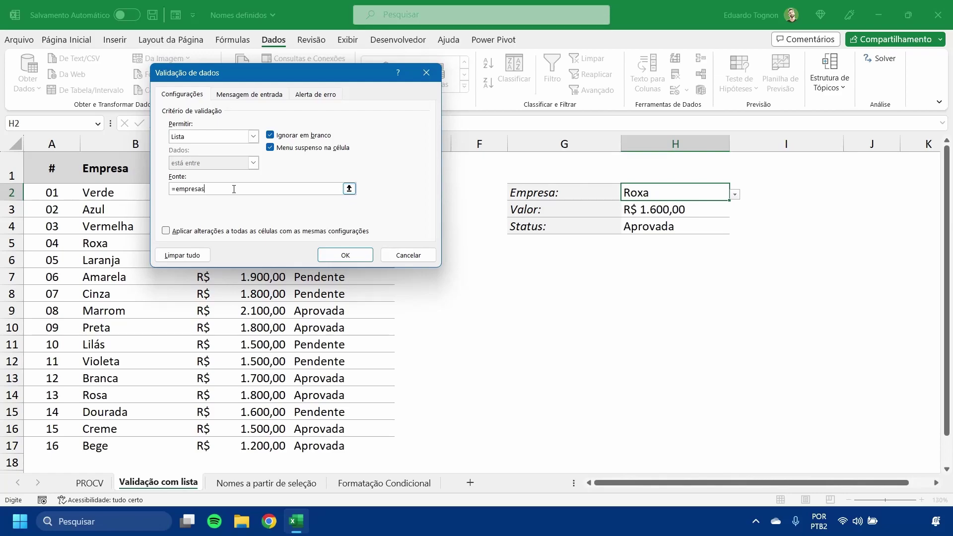
pyautogui.click(342, 255)
pyautogui.click(564, 292)
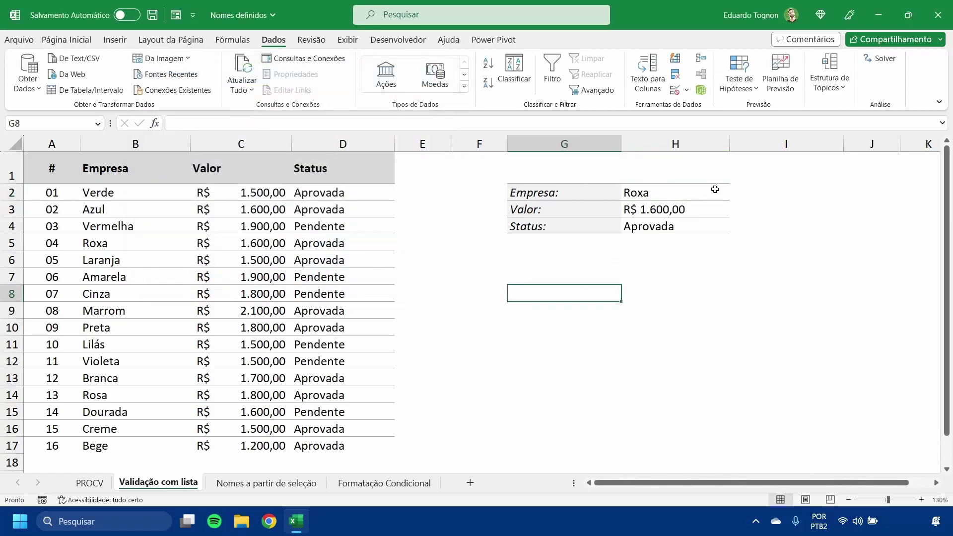
# Choose Creme from H2's Empresa dropdown
pyautogui.click(724, 195)
pyautogui.click(735, 194)
pyautogui.scroll(-1, 680, 272)
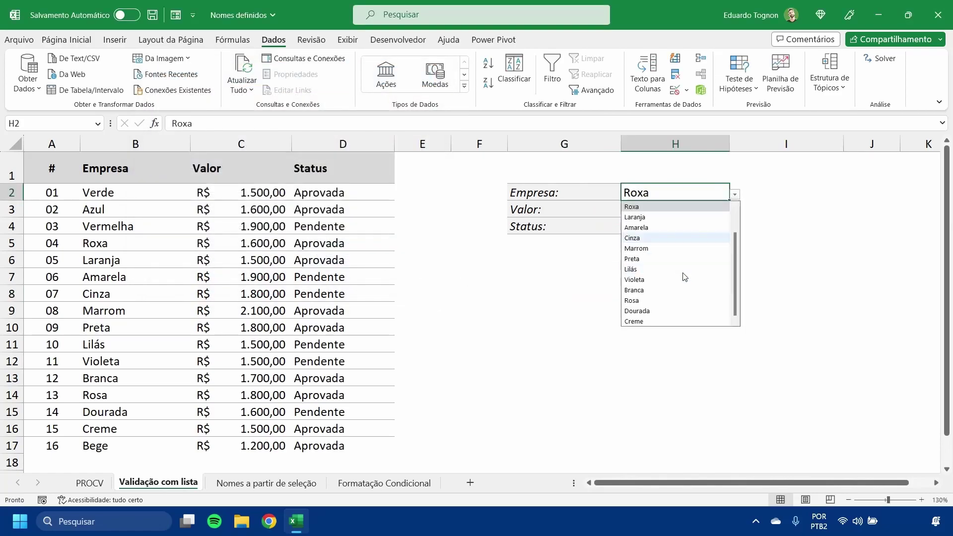
pyautogui.click(647, 321)
# Check H2's company list and highlight the names empresas currently covers
pyautogui.click(734, 195)
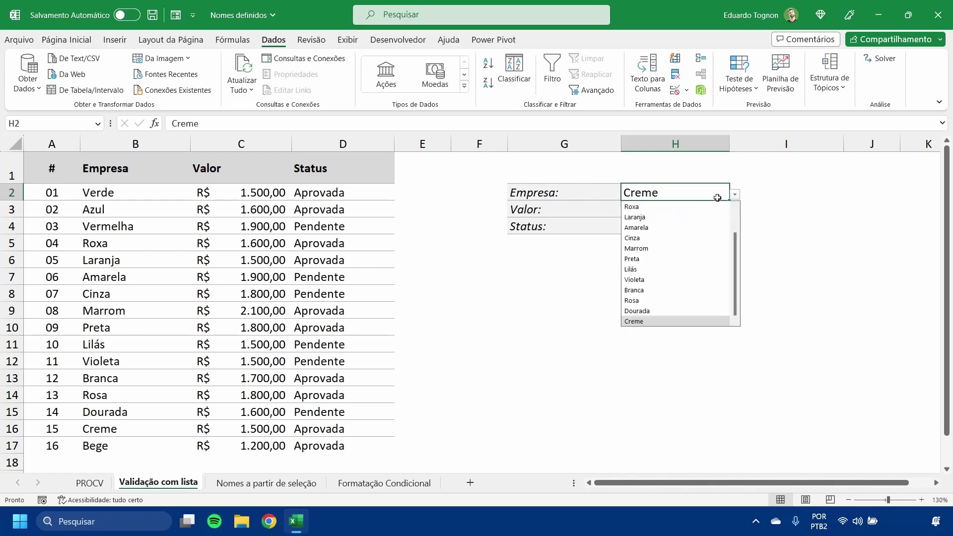
pyautogui.scroll(1, 666, 249)
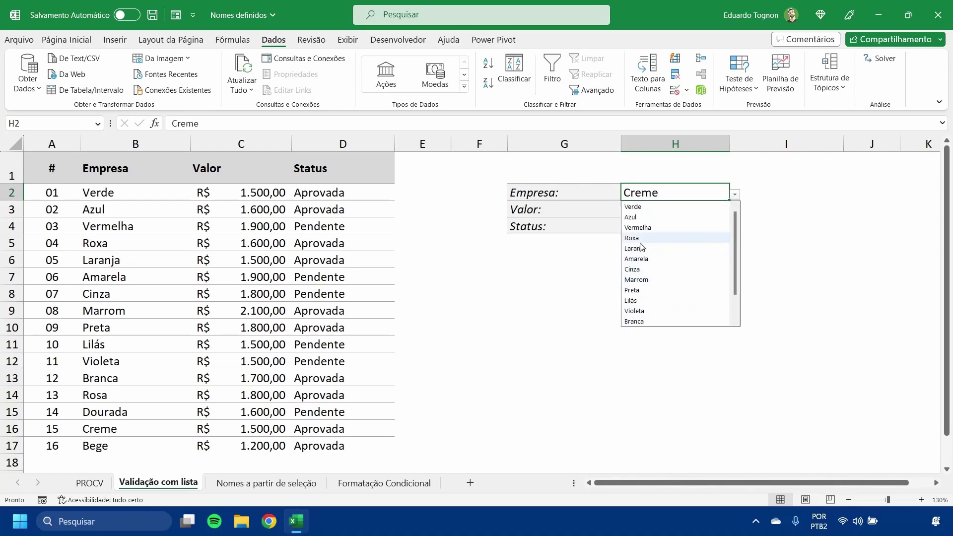
pyautogui.moveTo(138, 194); pyautogui.dragTo(138, 426)
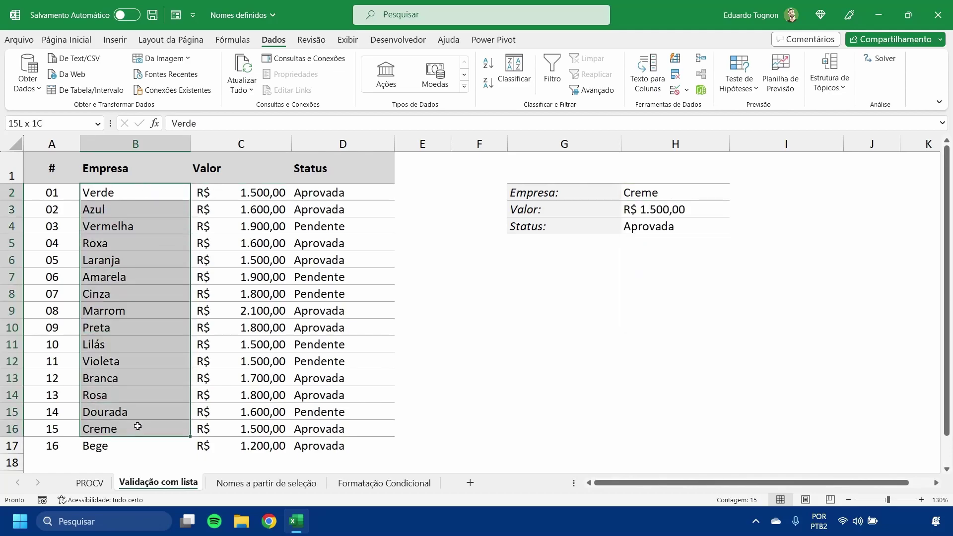
pyautogui.click(546, 343)
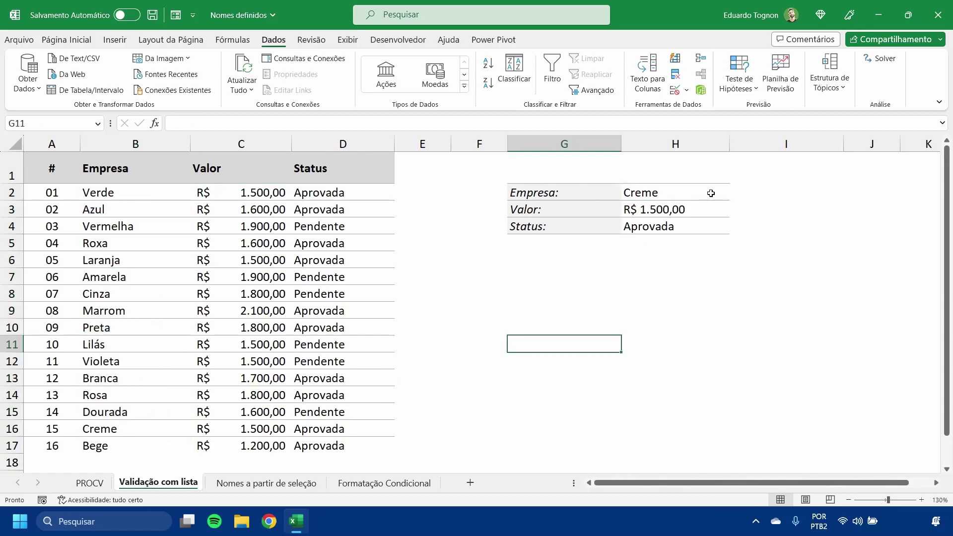
# Change the empresas name to refer to $B$2:$B$17 in the Name Manager
pyautogui.click(232, 40)
pyautogui.click(424, 73)
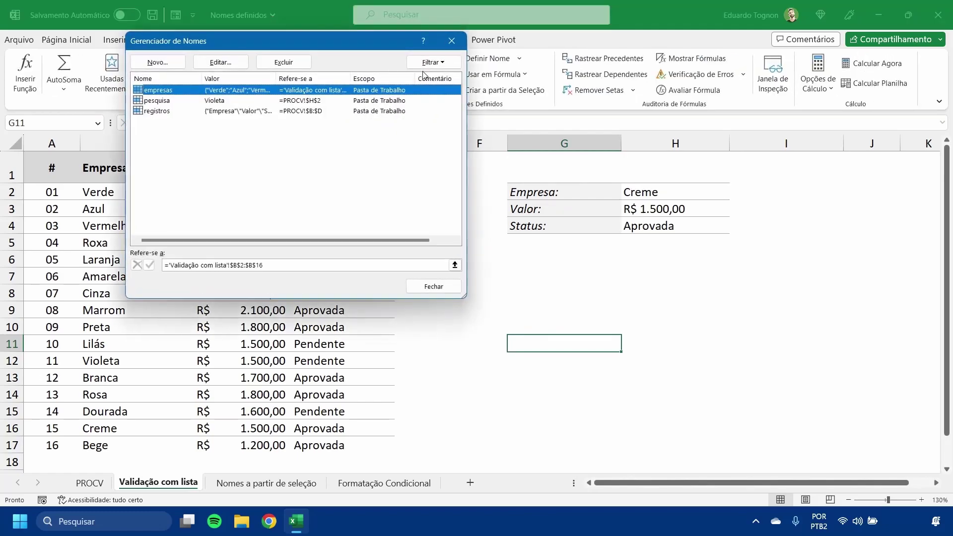
pyautogui.doubleClick(167, 91)
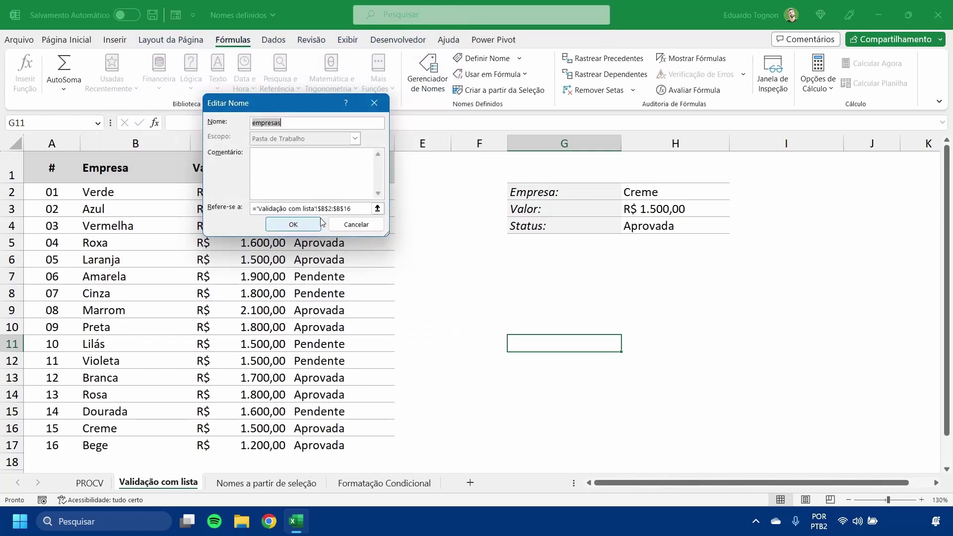
pyautogui.click(358, 208)
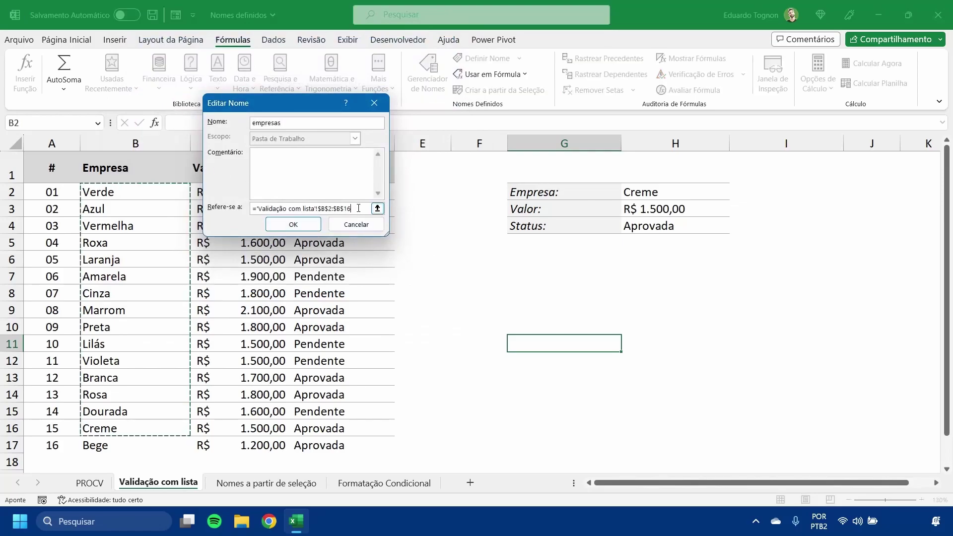
pyautogui.press('BackSpace')
pyautogui.write('7')
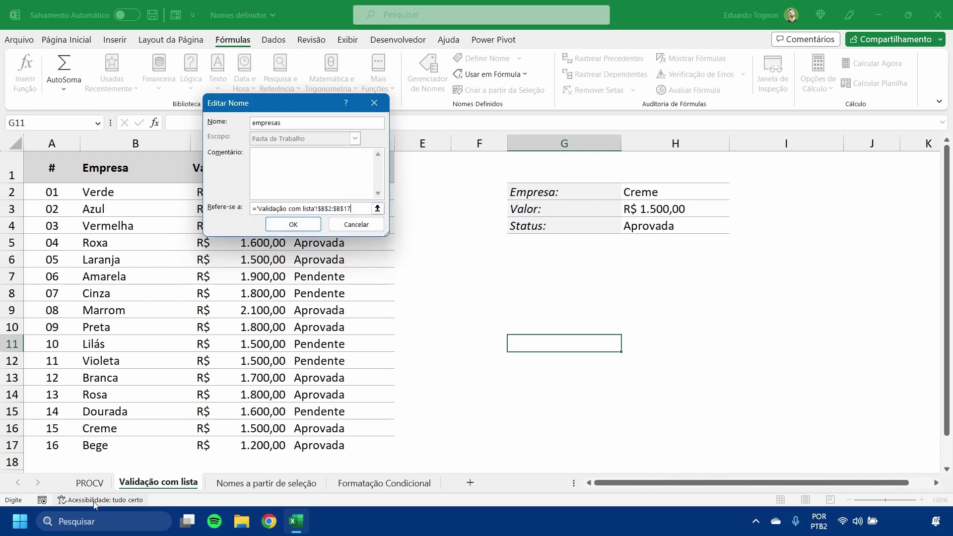
pyautogui.click(306, 224)
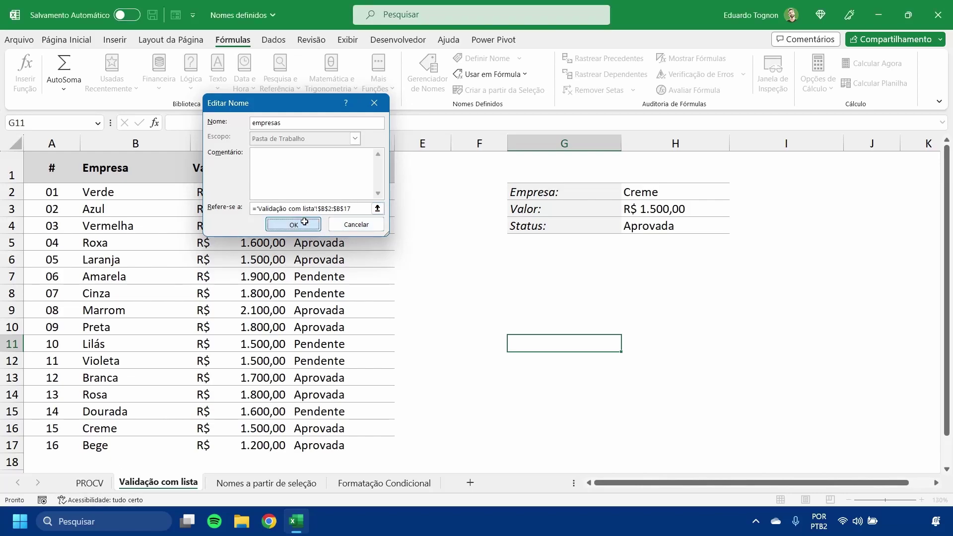
pyautogui.click(427, 286)
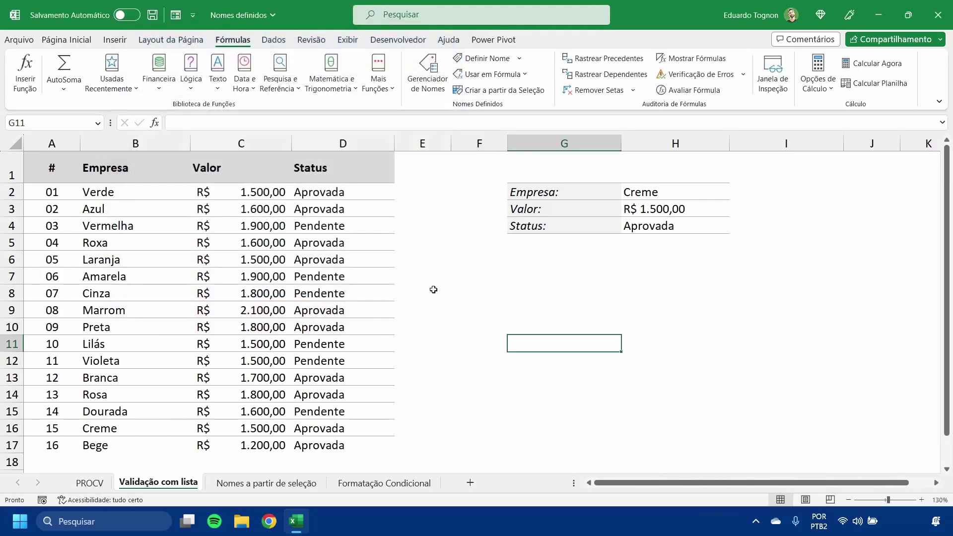
pyautogui.click(711, 199)
# Choose Bege from the Empresa dropdown in H2
pyautogui.click(735, 194)
pyautogui.scroll(-1, 714, 249)
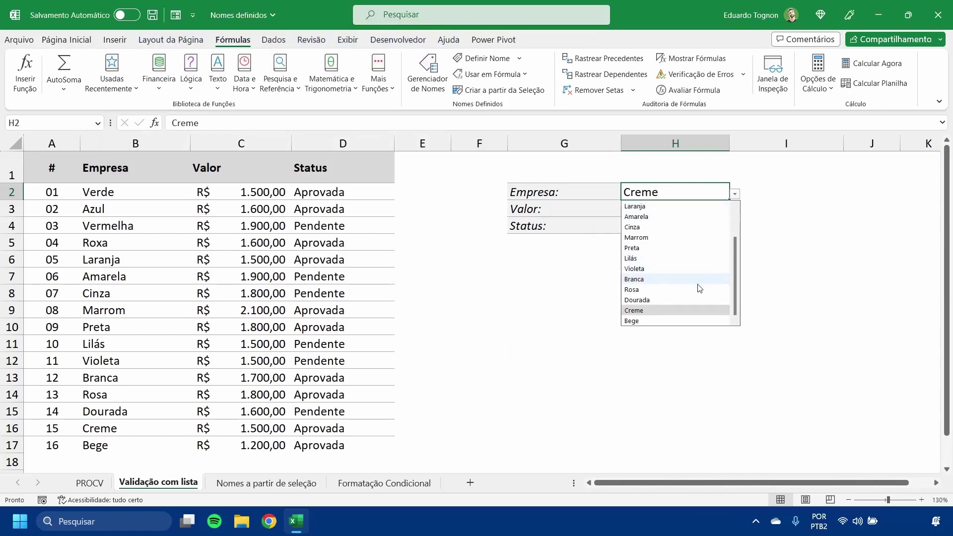
pyautogui.click(649, 320)
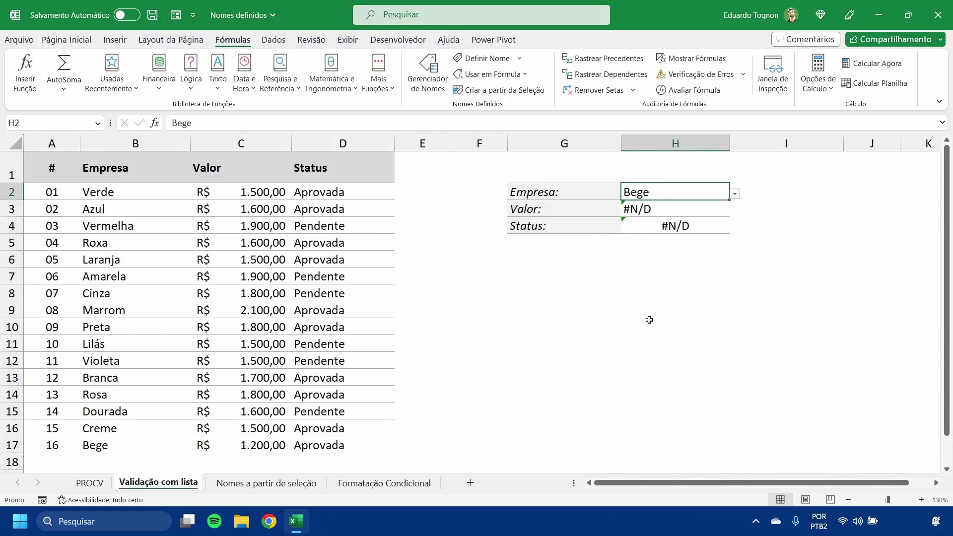
# Inspect the Valor and Status PROCV formulas in H3 and H4 returning #N/D
pyautogui.click(649, 209)
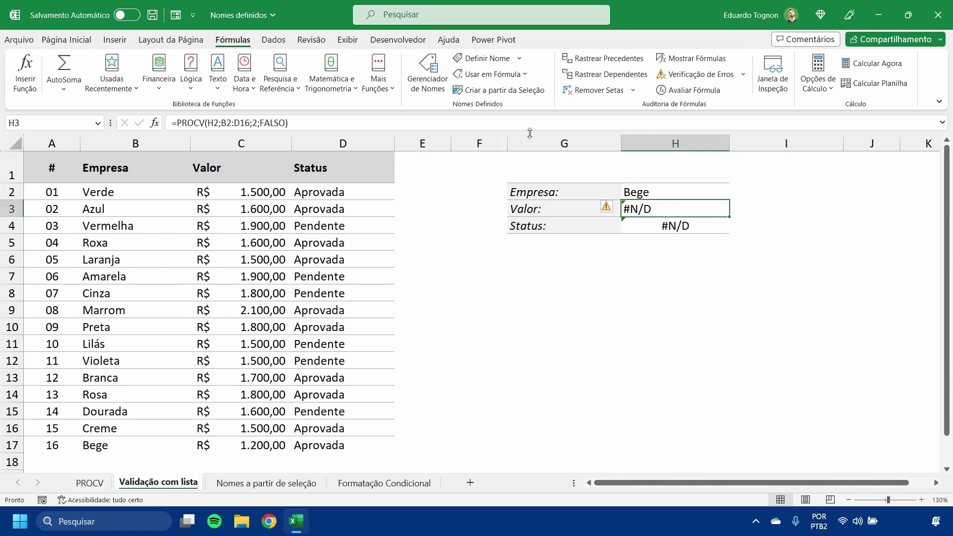
pyautogui.click(677, 224)
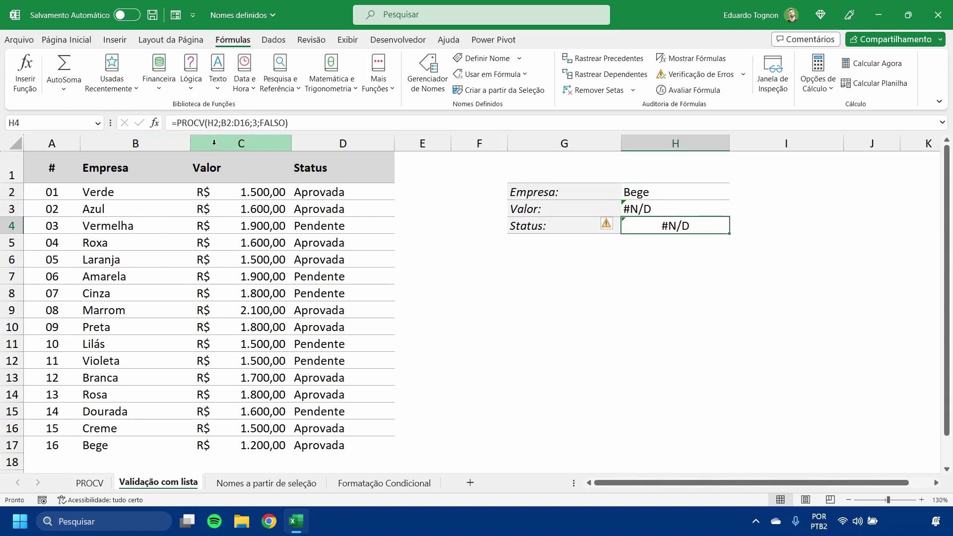
pyautogui.click(660, 204)
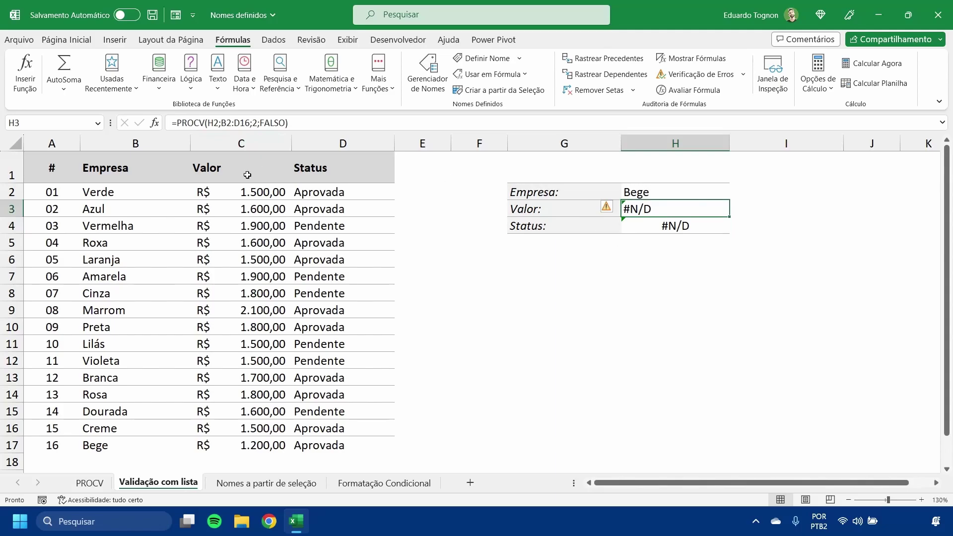
pyautogui.click(678, 192)
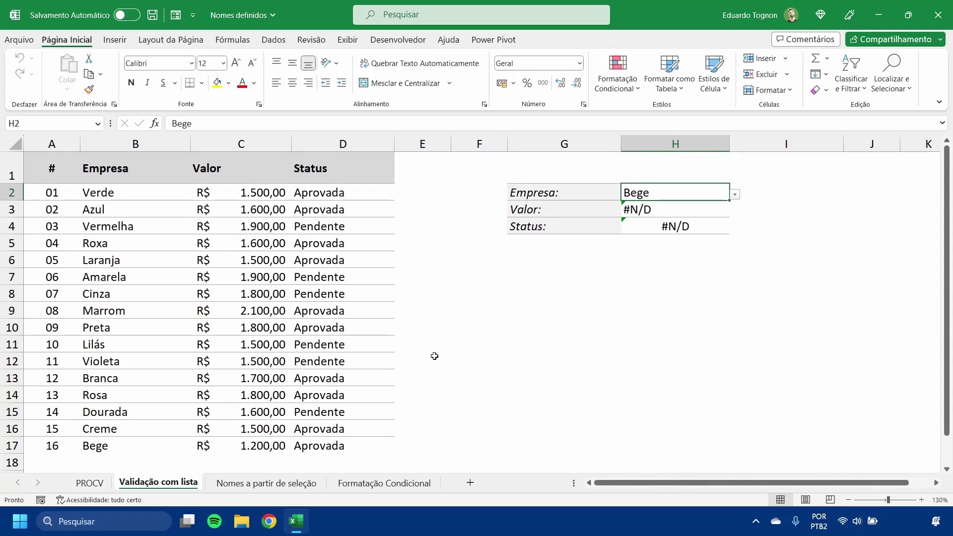
pyautogui.click(274, 483)
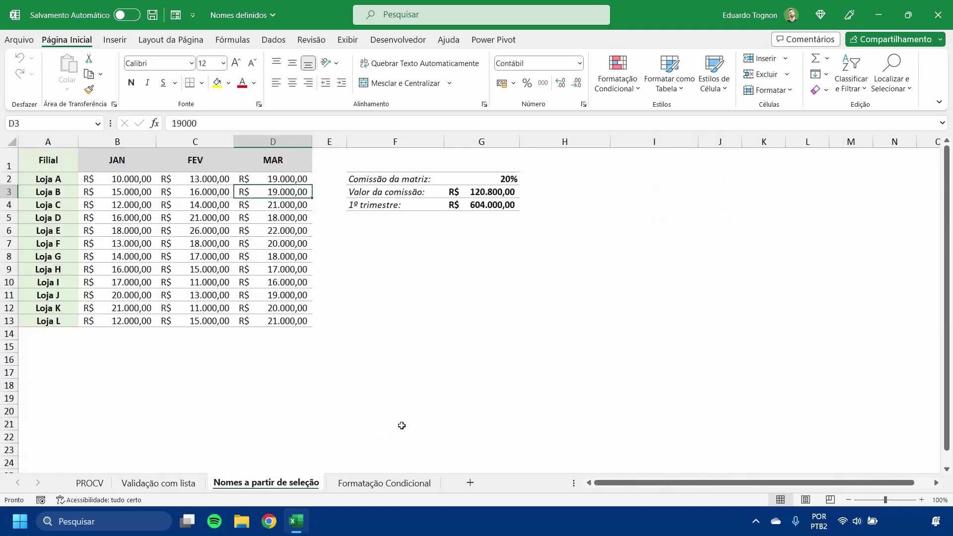
pyautogui.click(922, 499)
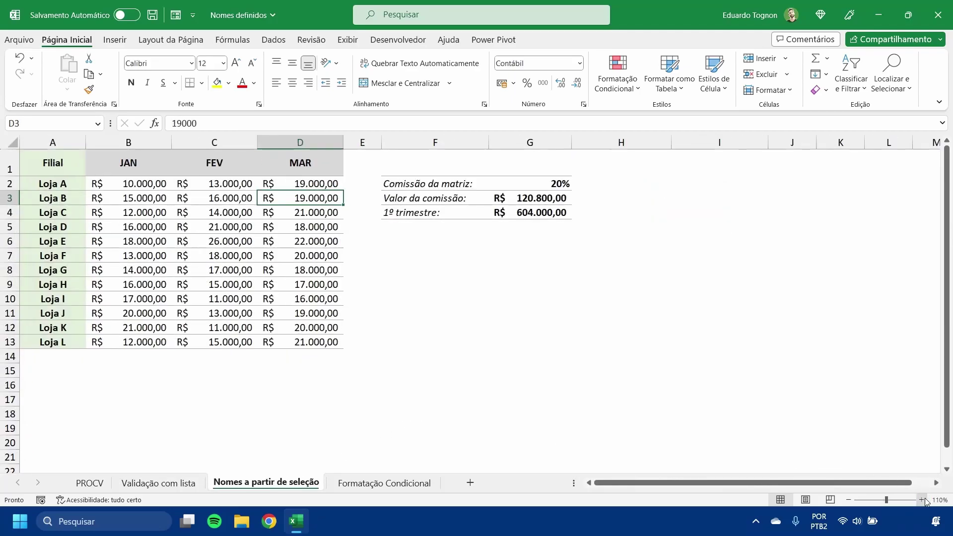
pyautogui.click(922, 499)
pyautogui.click(922, 500)
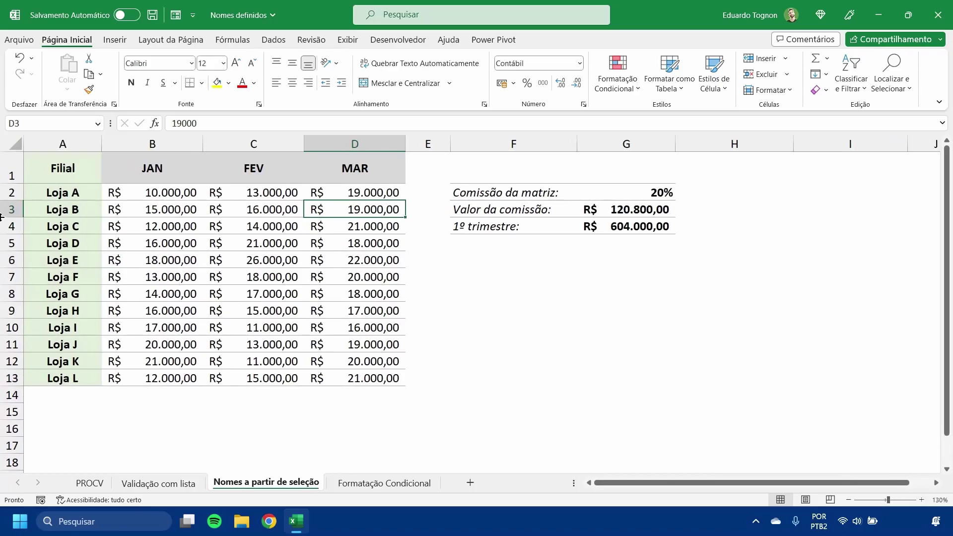
pyautogui.click(67, 193)
pyautogui.moveTo(67, 203); pyautogui.dragTo(81, 379)
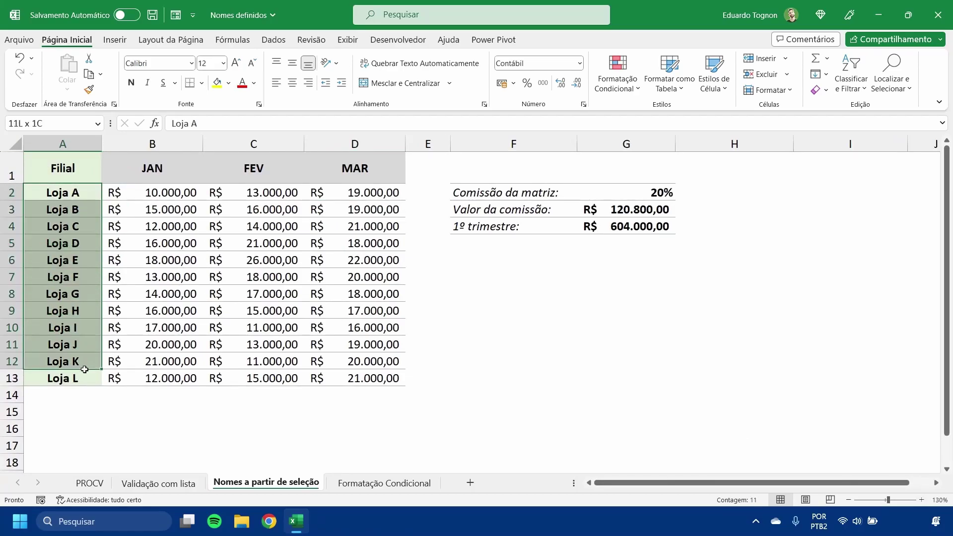
pyautogui.click(162, 169)
pyautogui.moveTo(161, 169); pyautogui.dragTo(363, 168)
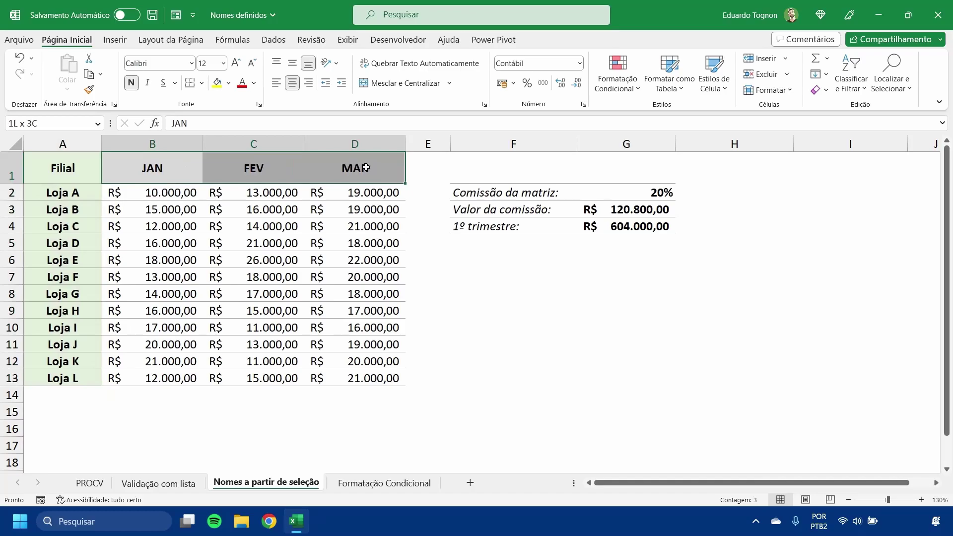
pyautogui.click(183, 198)
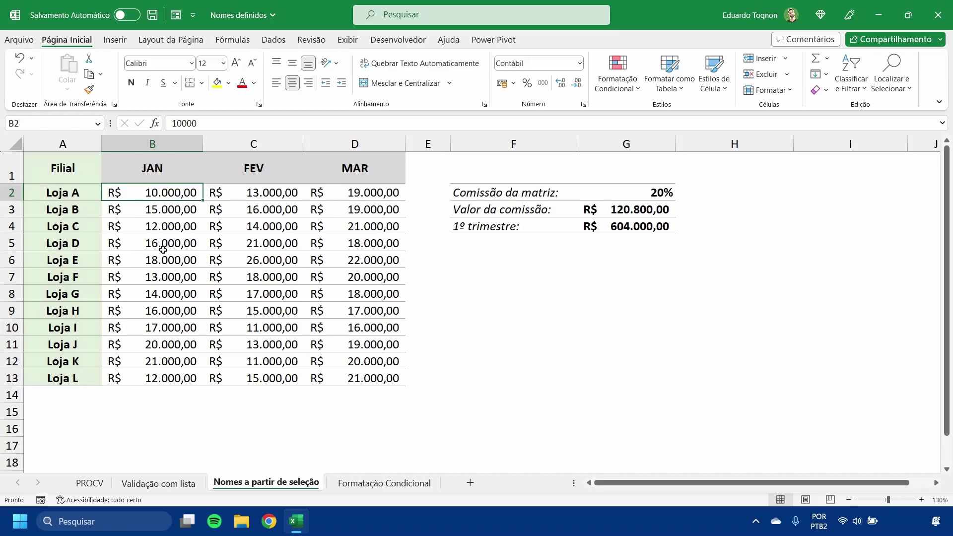
pyautogui.click(654, 193)
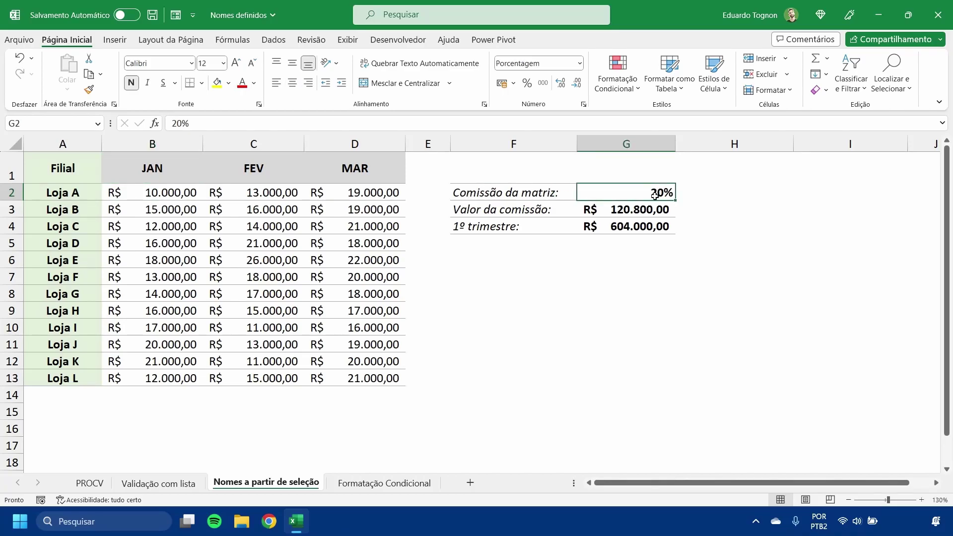
pyautogui.click(632, 213)
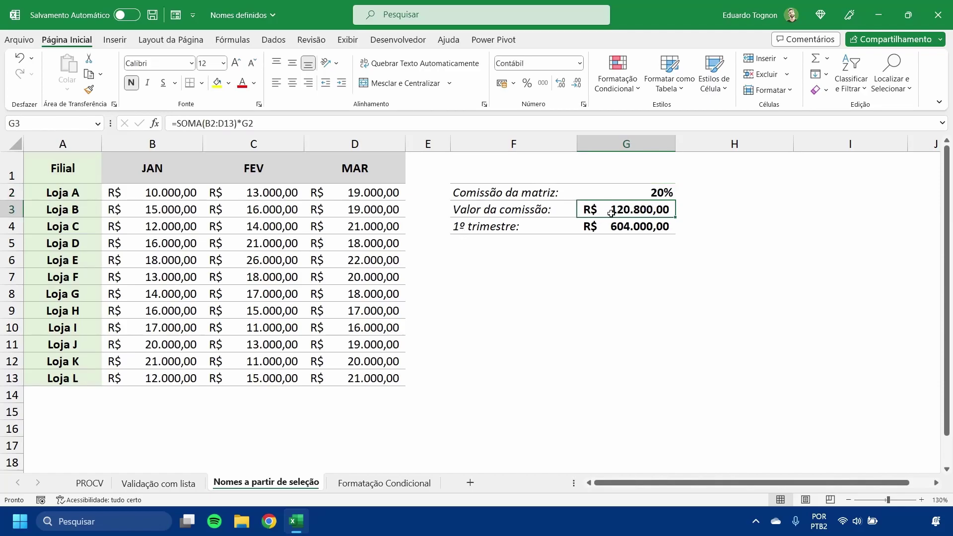
pyautogui.click(623, 228)
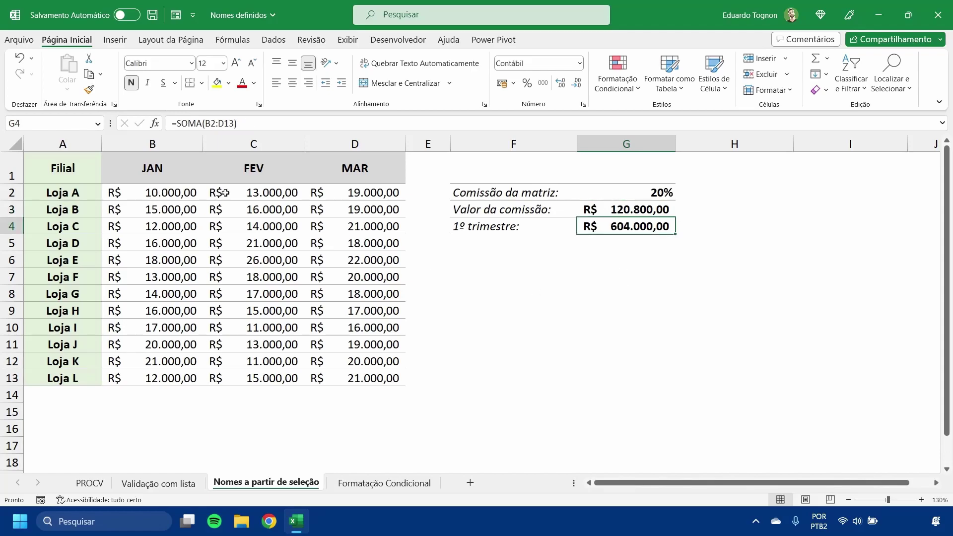
pyautogui.click(614, 383)
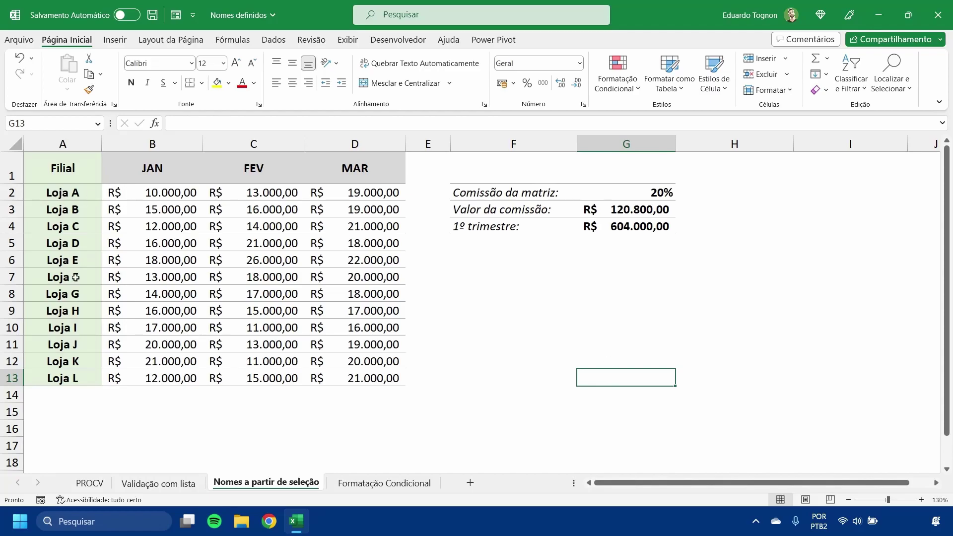
# Highlight row 2, the first three stores' monthly sales, then the JAN, FEV and MAR columns
pyautogui.click(12, 192)
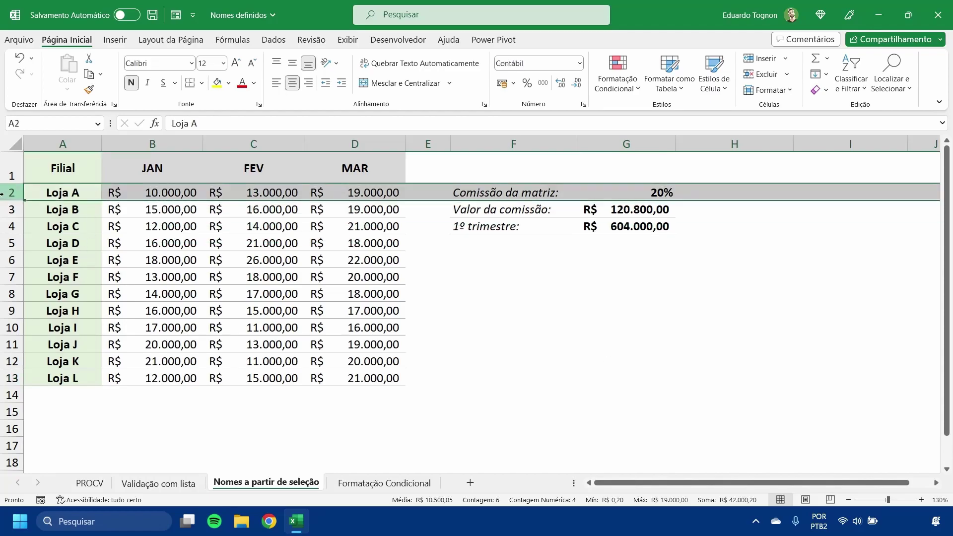
pyautogui.moveTo(106, 194); pyautogui.dragTo(358, 191)
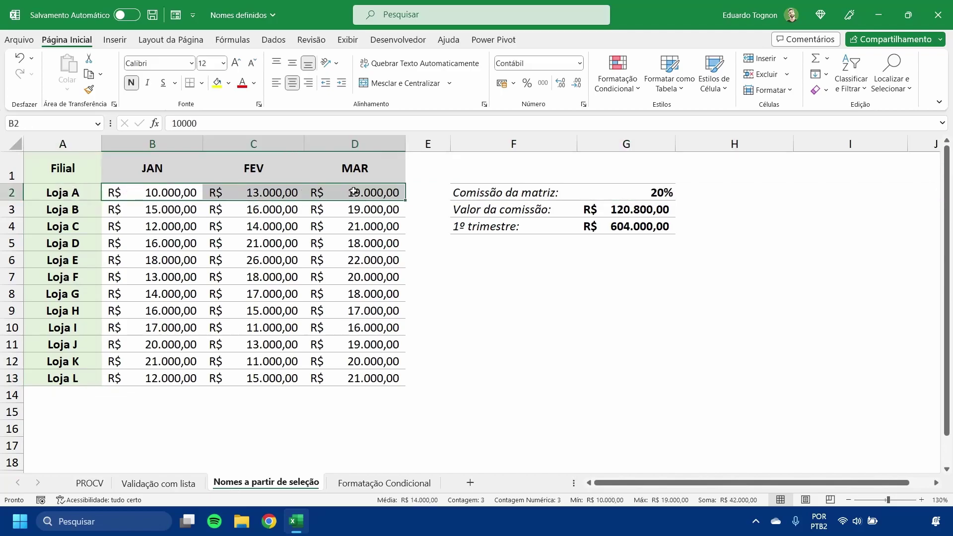
pyautogui.moveTo(150, 206); pyautogui.dragTo(354, 210)
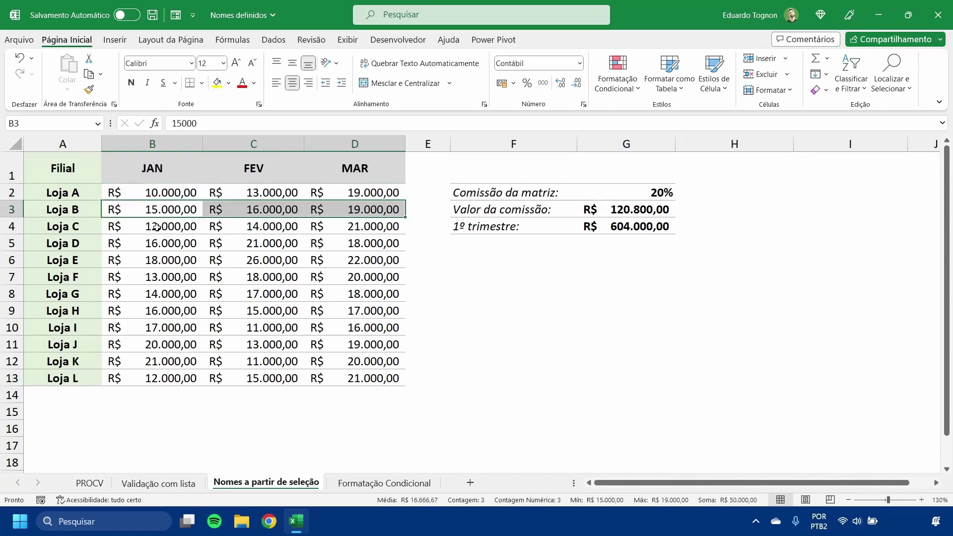
pyautogui.moveTo(157, 227); pyautogui.dragTo(323, 227)
pyautogui.moveTo(158, 190); pyautogui.dragTo(125, 376)
pyautogui.moveTo(254, 168); pyautogui.dragTo(268, 361)
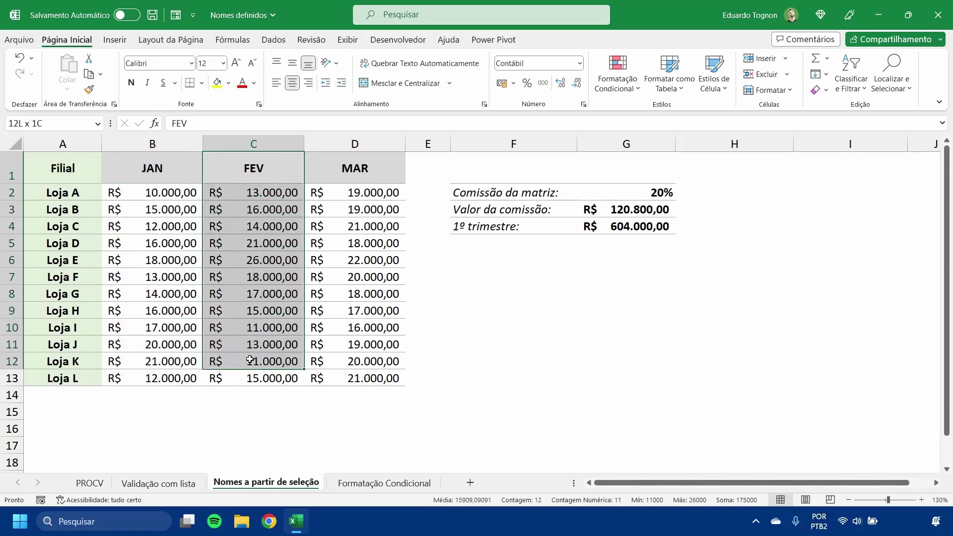
pyautogui.moveTo(349, 194); pyautogui.dragTo(397, 379)
pyautogui.click(453, 325)
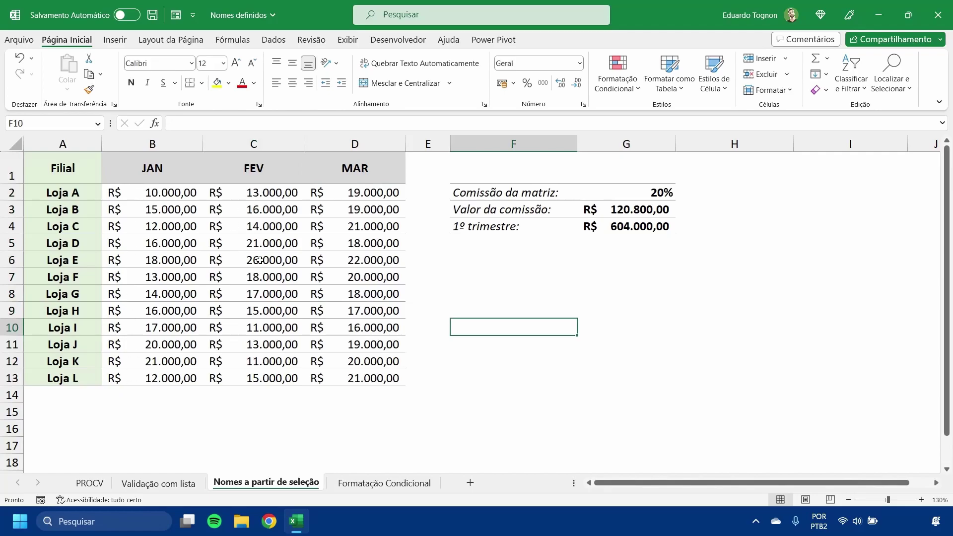
# Highlight the FEV and JAN values, Loja A's sales, whole rows 2–13 and whole columns B–D
pyautogui.moveTo(261, 195); pyautogui.dragTo(268, 378)
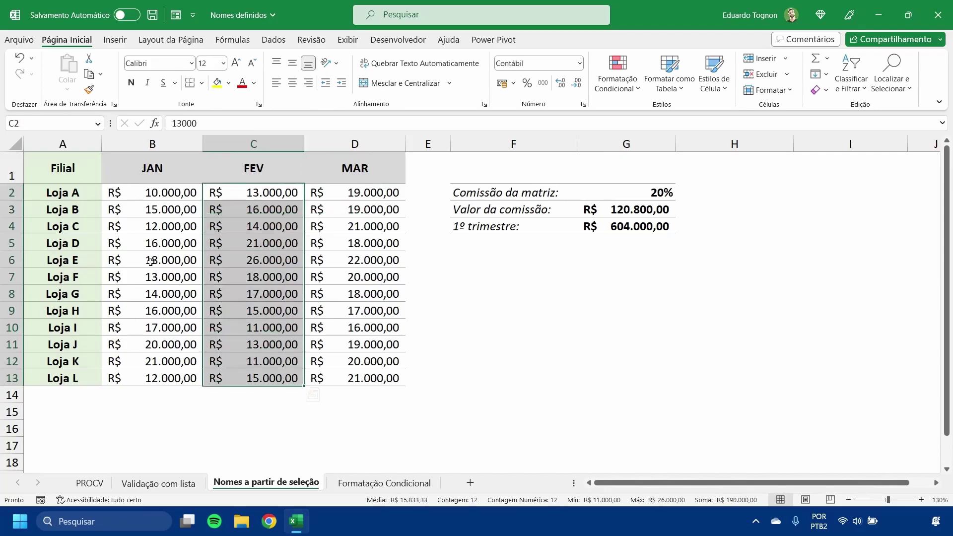
pyautogui.moveTo(158, 190); pyautogui.dragTo(159, 378)
pyautogui.moveTo(158, 190); pyautogui.dragTo(380, 189)
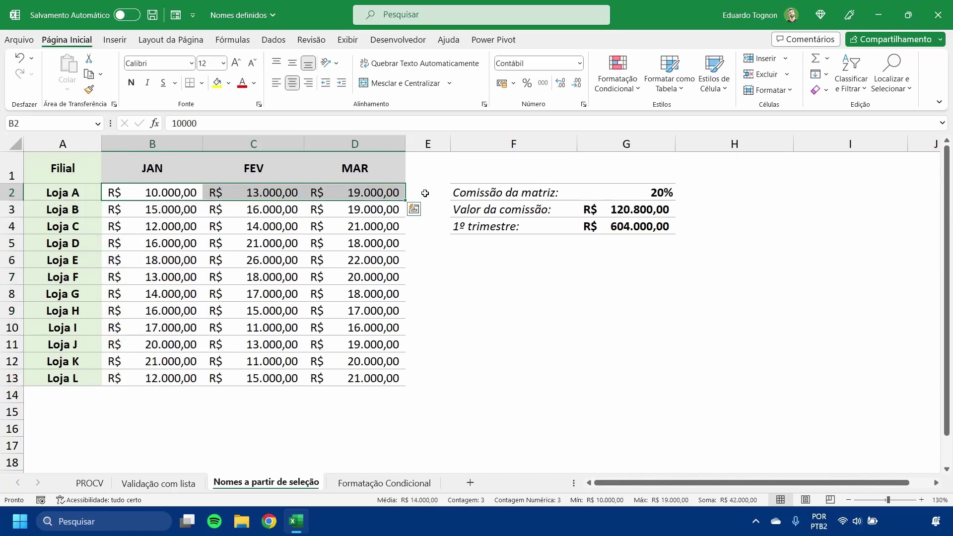
pyautogui.moveTo(10, 192); pyautogui.dragTo(1, 379)
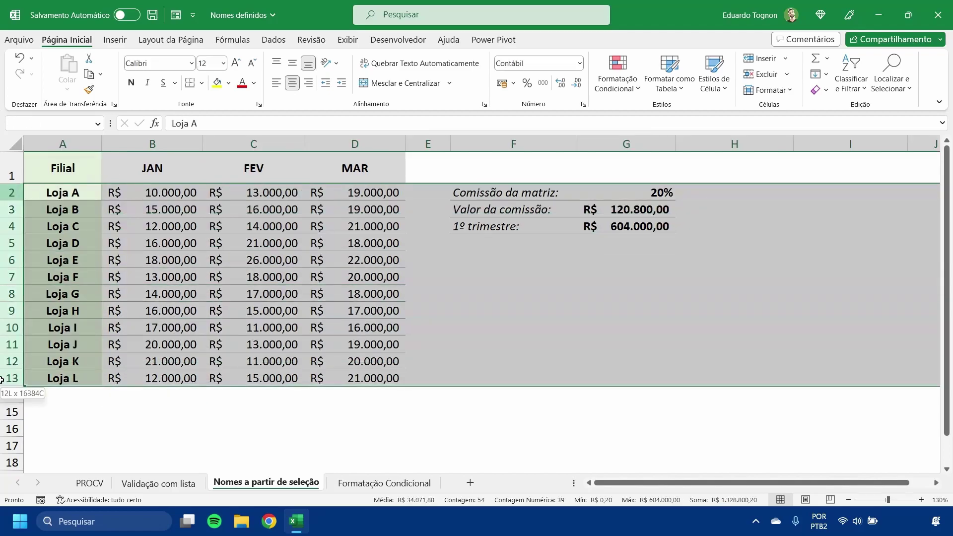
pyautogui.moveTo(149, 144); pyautogui.dragTo(379, 144)
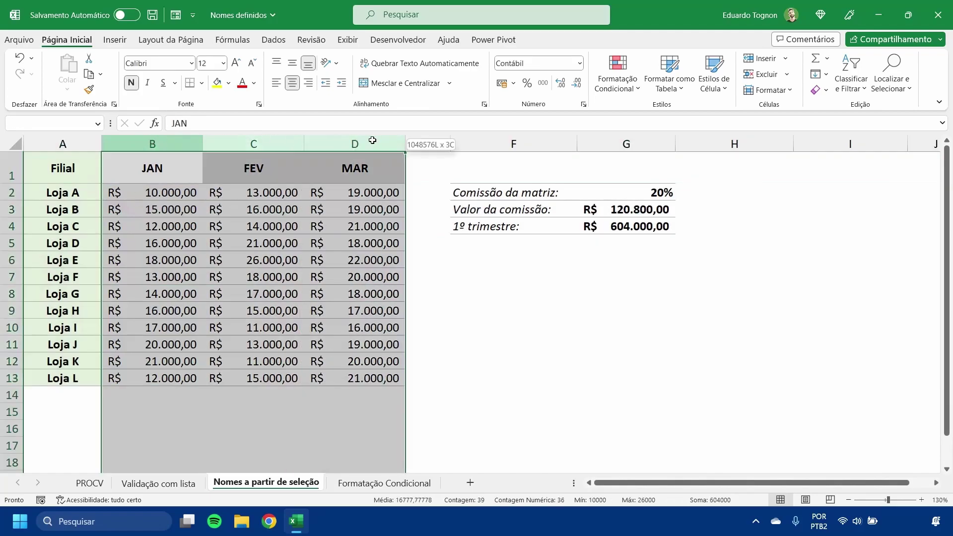
pyautogui.click(308, 261)
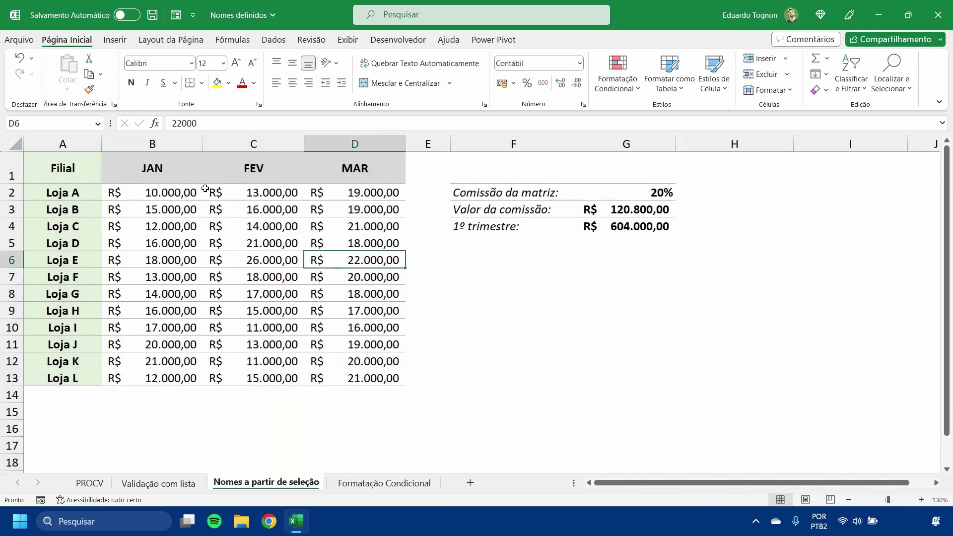
# After highlighting JAN sales and Loja A's row, select the entire sales table A1:D13
pyautogui.moveTo(154, 192); pyautogui.dragTo(147, 377)
pyautogui.moveTo(80, 192)
pyautogui.mouseDown()
pyautogui.moveTo(414, 191)
pyautogui.moveTo(402, 192)
pyautogui.mouseUp()
pyautogui.click(286, 259)
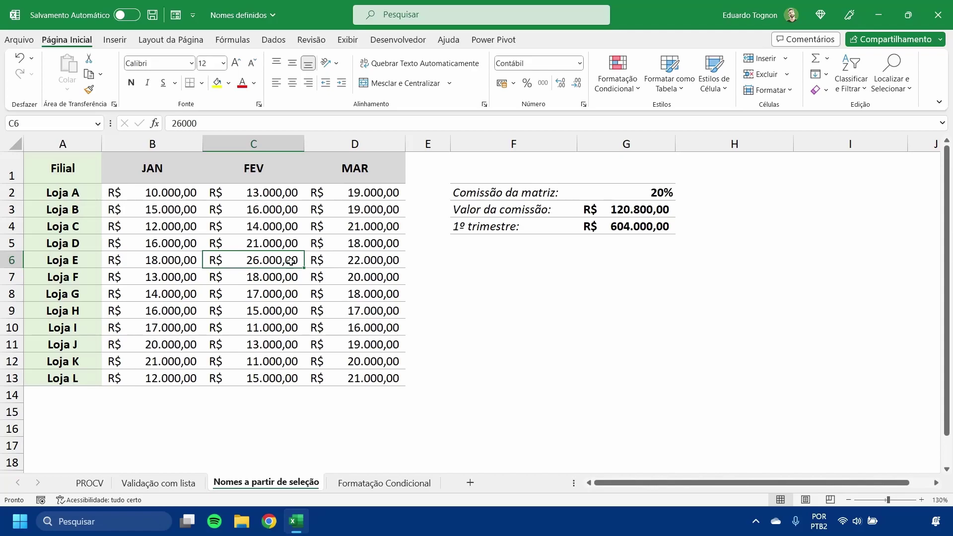
pyautogui.moveTo(179, 175); pyautogui.dragTo(356, 377)
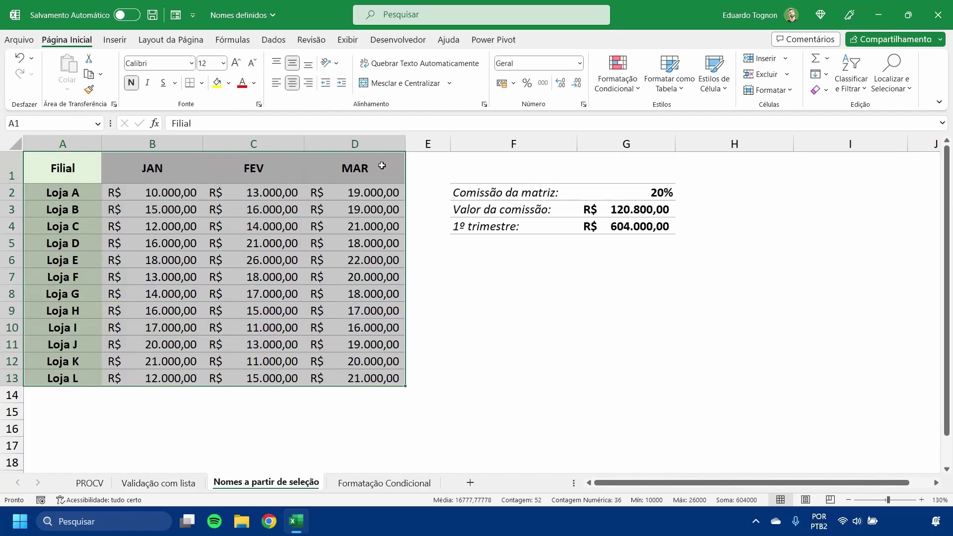
# Open Fórmulas > Criar a partir da Seleção with Linha superior and Coluna esquerda checked, dialog moved off the headers
pyautogui.click(241, 42)
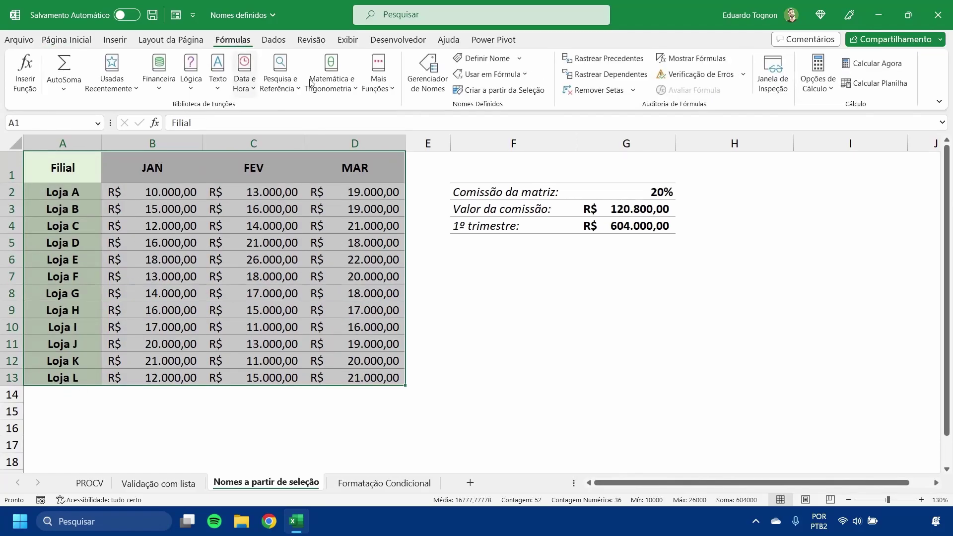
pyautogui.click(484, 94)
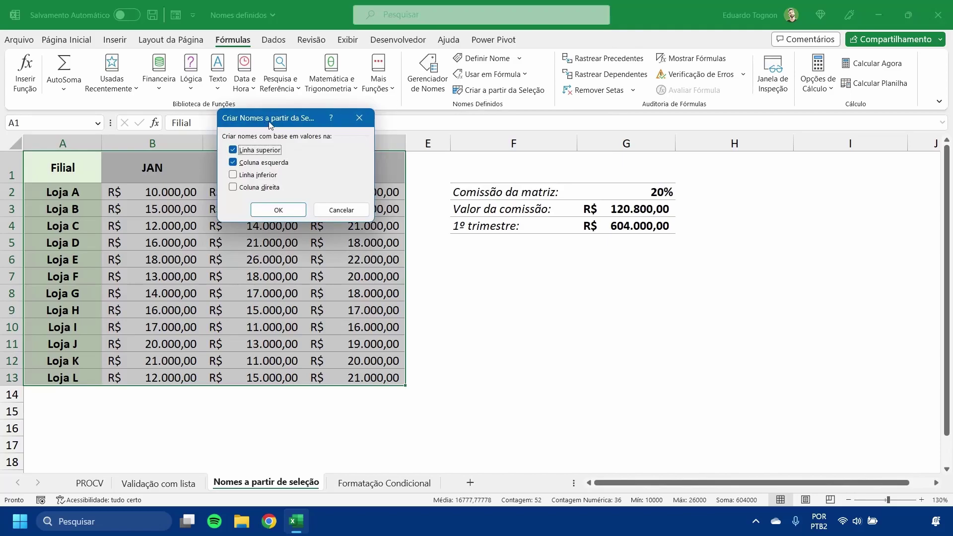
pyautogui.moveTo(278, 120); pyautogui.dragTo(315, 231)
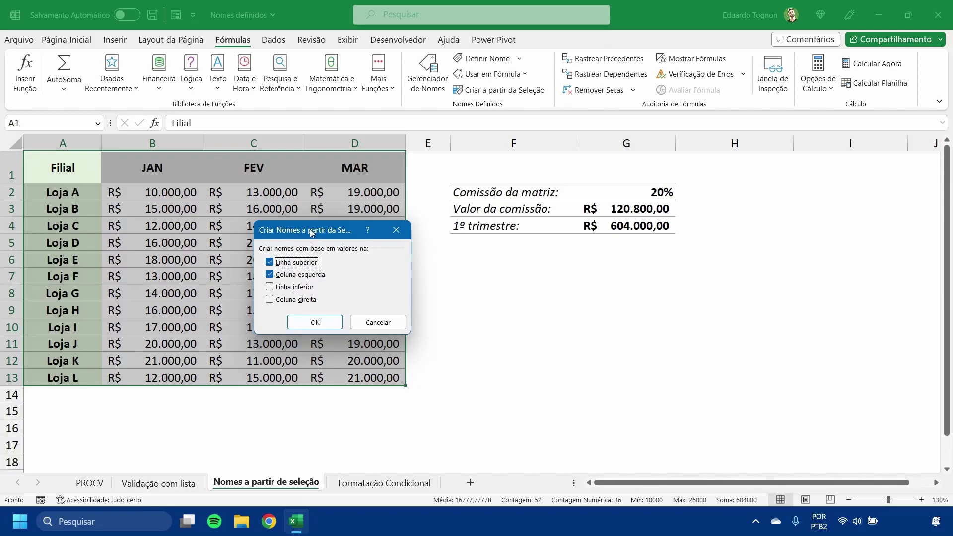
pyautogui.moveTo(309, 230); pyautogui.dragTo(340, 233)
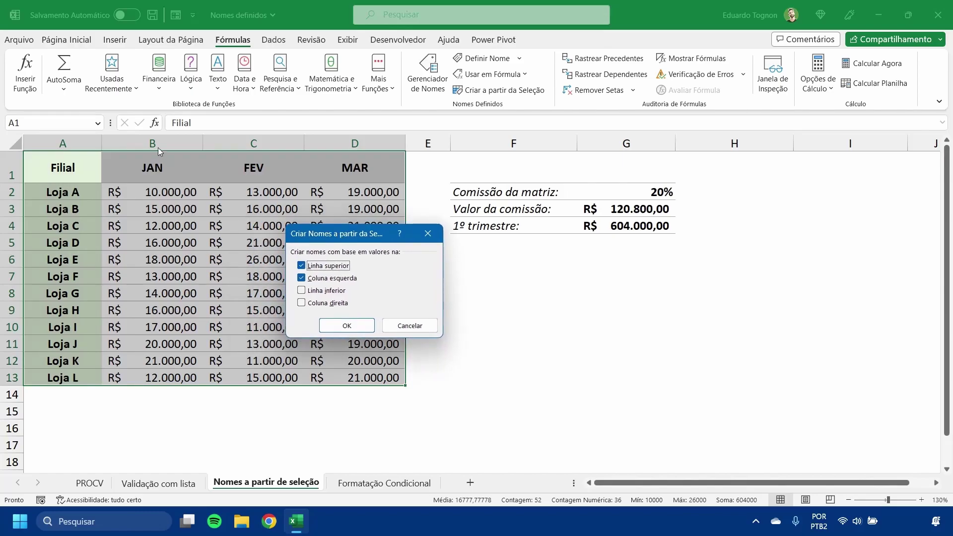
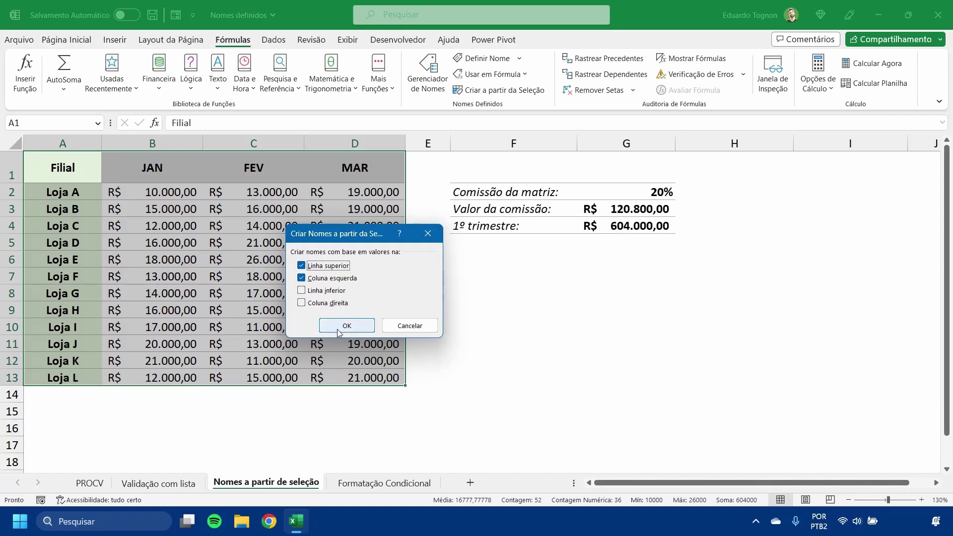
# Create names from the table's header row and store column, then check which range FEV covers
pyautogui.click(356, 327)
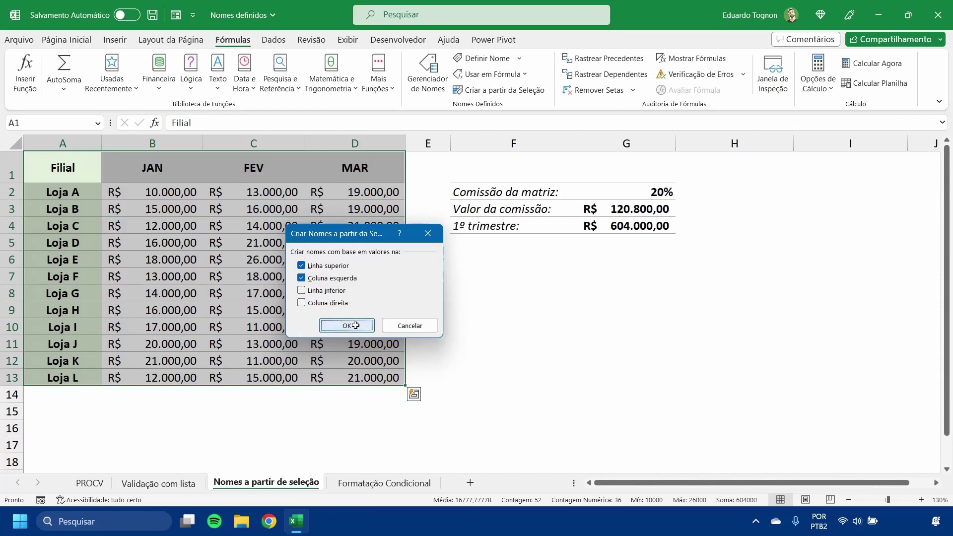
pyautogui.click(583, 390)
pyautogui.click(421, 75)
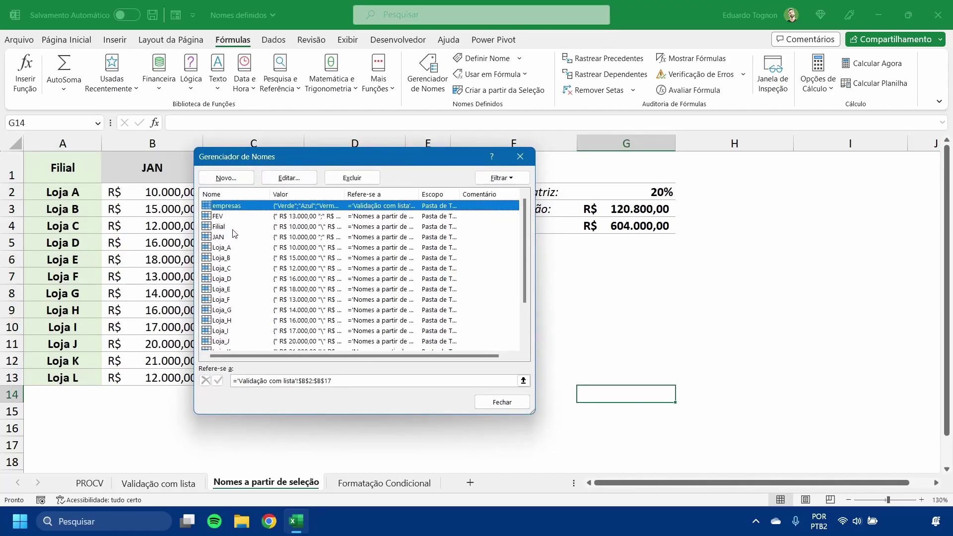
pyautogui.moveTo(219, 163); pyautogui.dragTo(334, 145)
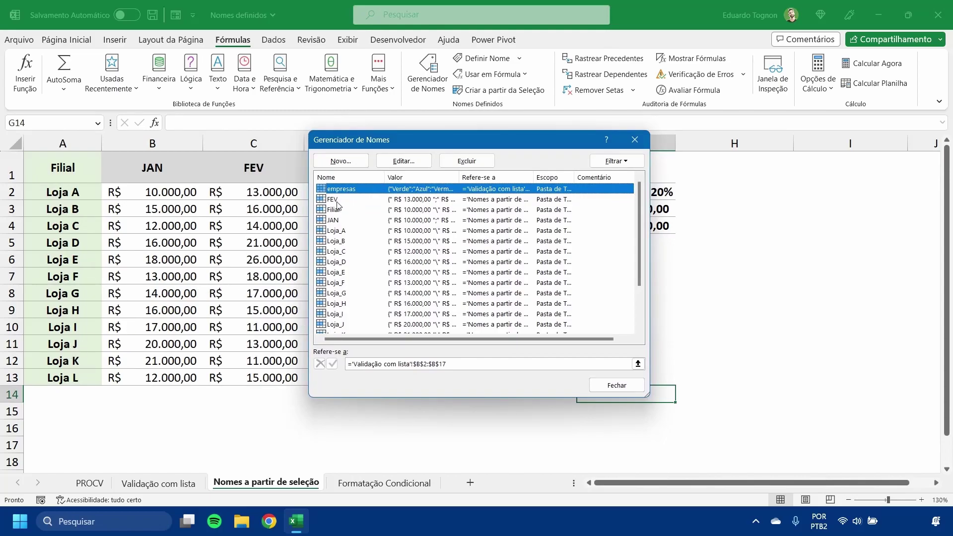
pyautogui.scroll(-2, 346, 329)
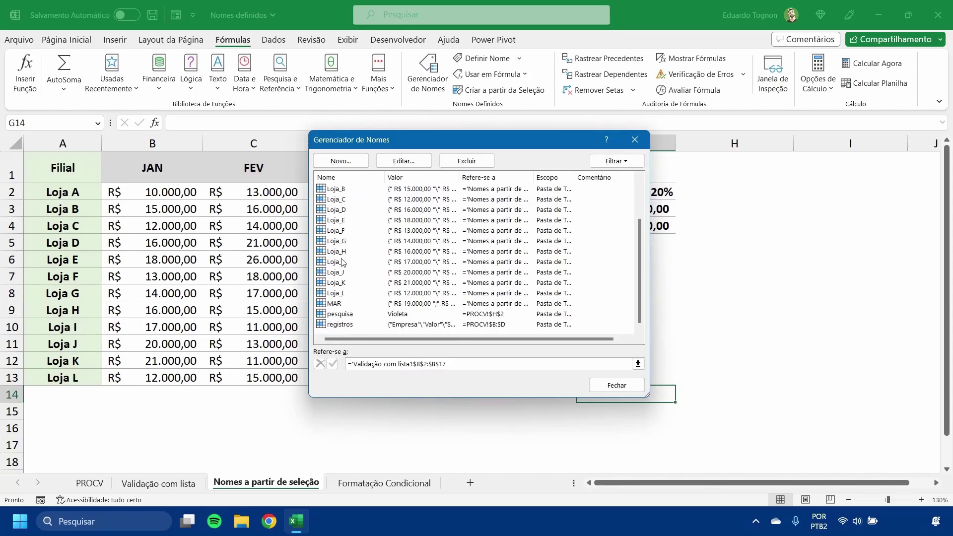
pyautogui.scroll(2, 347, 307)
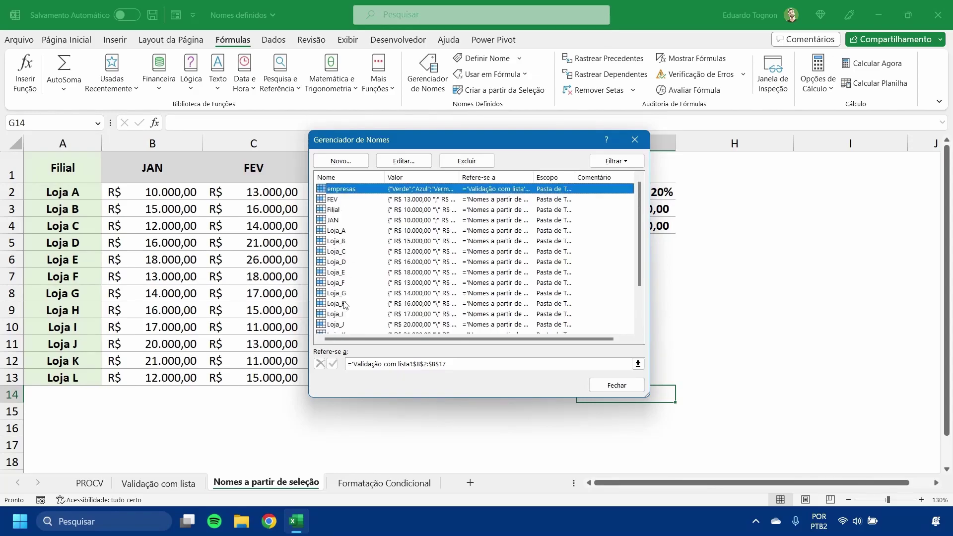
pyautogui.click(332, 199)
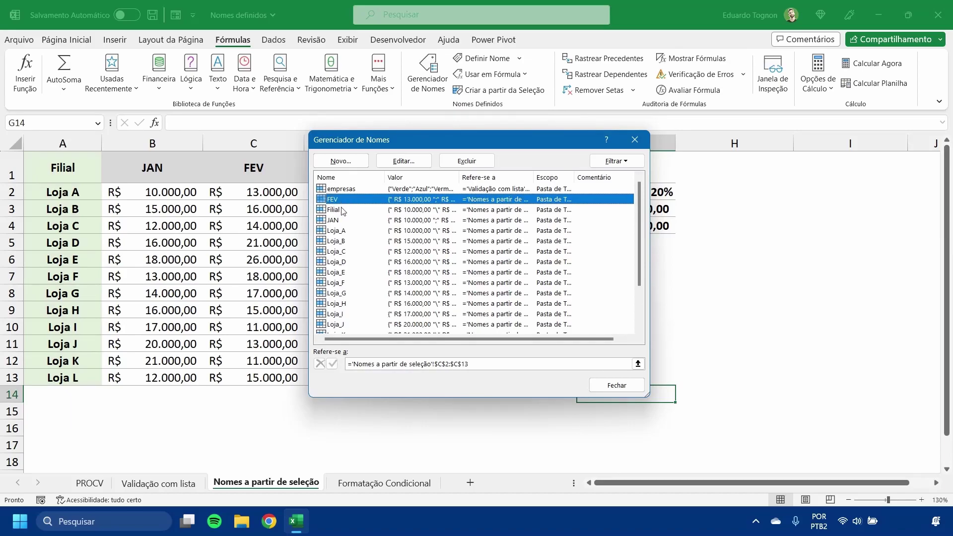
pyautogui.click(380, 368)
# Check the ranges of JAN, Loja_C and Loja_A, then close the Name Manager
pyautogui.click(331, 221)
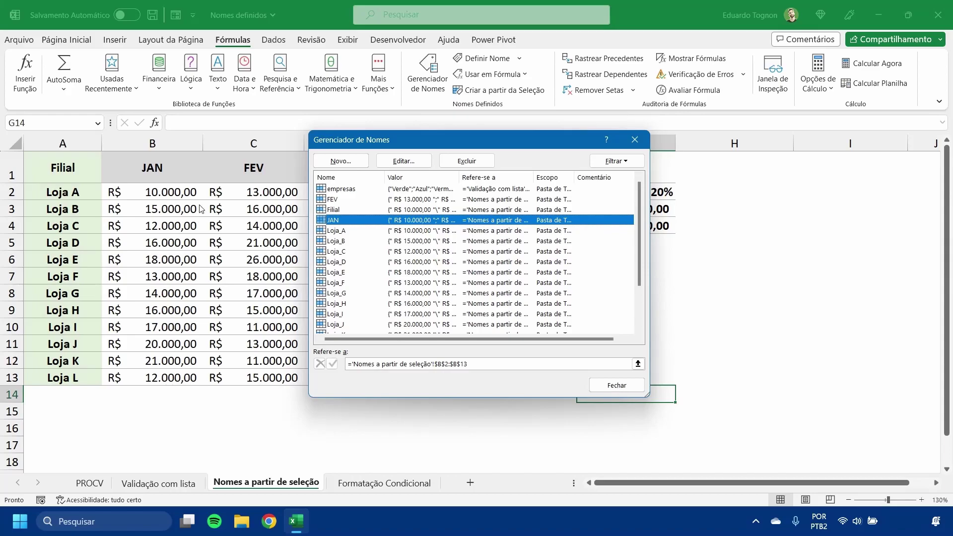
pyautogui.moveTo(397, 141); pyautogui.dragTo(518, 140)
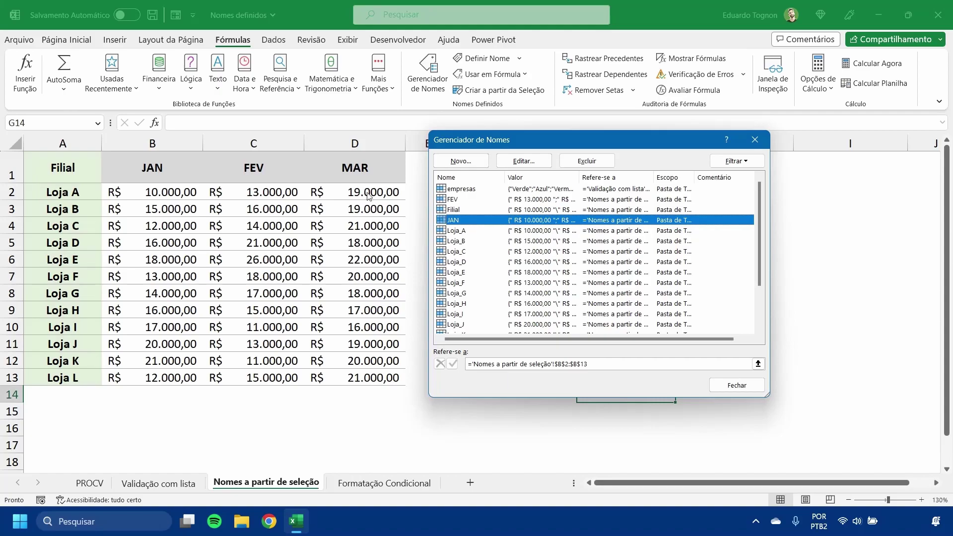
pyautogui.click(461, 252)
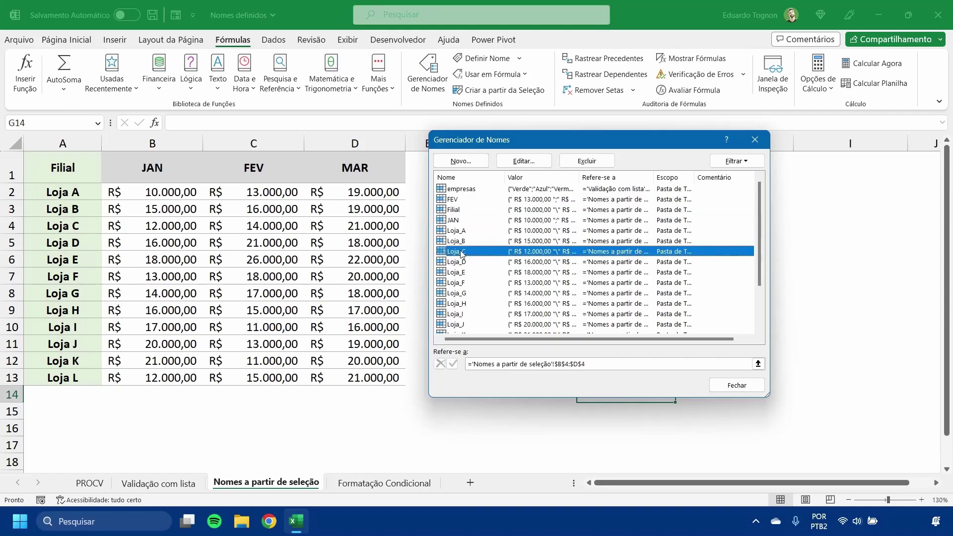
pyautogui.click(462, 231)
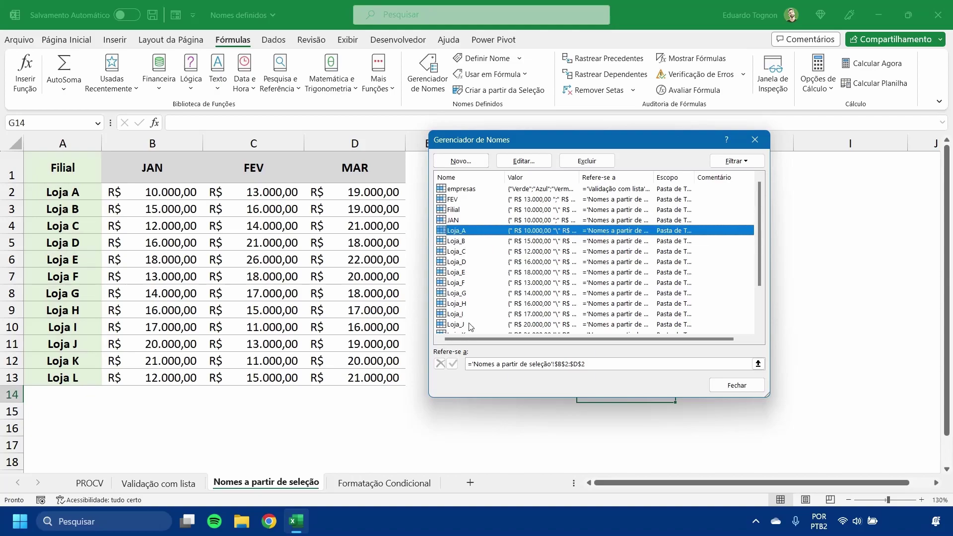
pyautogui.scroll(-2, 470, 327)
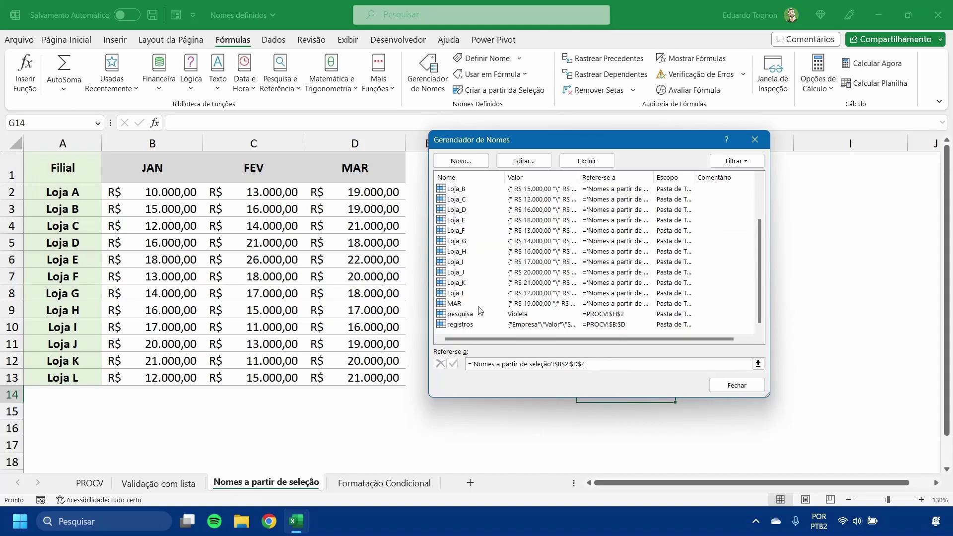
pyautogui.scroll(2, 478, 303)
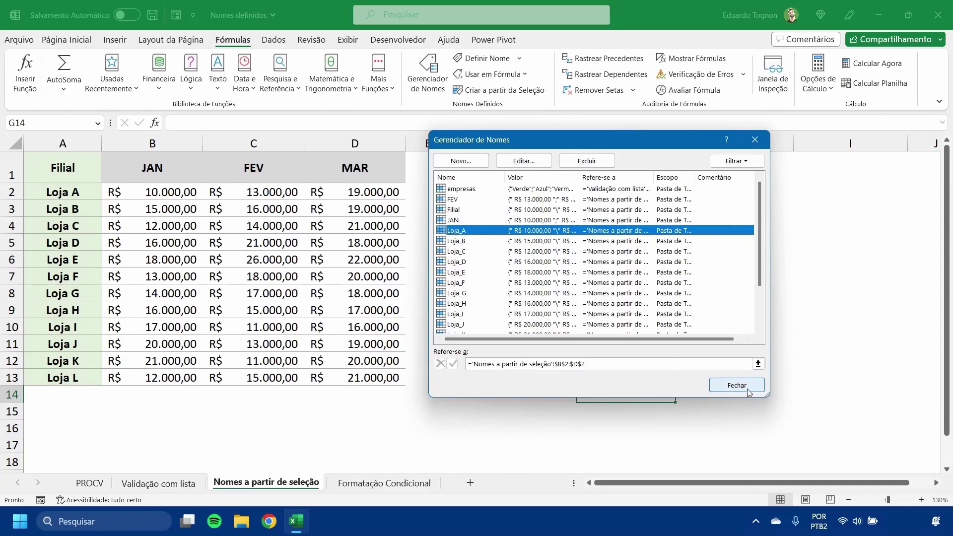
pyautogui.click(727, 384)
pyautogui.click(626, 208)
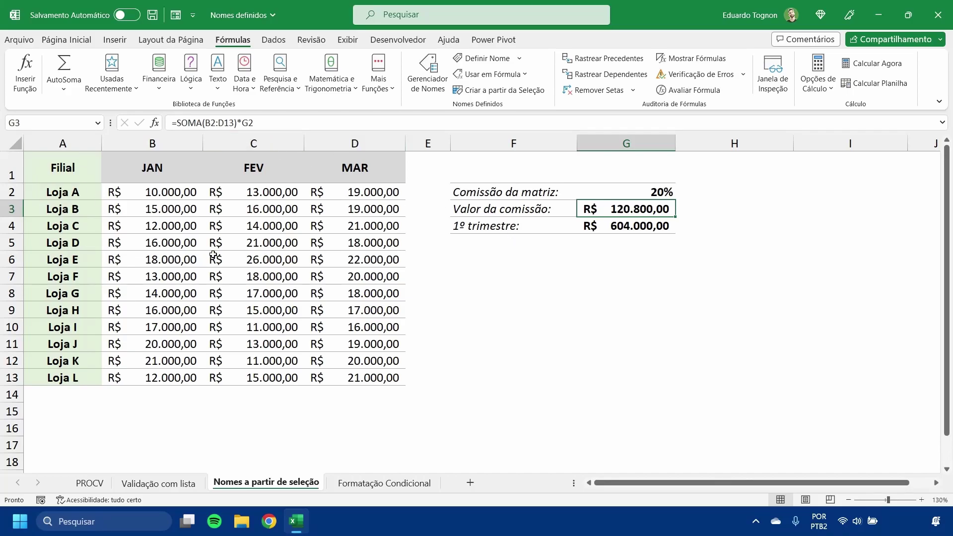
# Compare G4's =SOMA(B2:D13) total with the B2:D13 sum and begin a new formula in G4
pyautogui.click(621, 226)
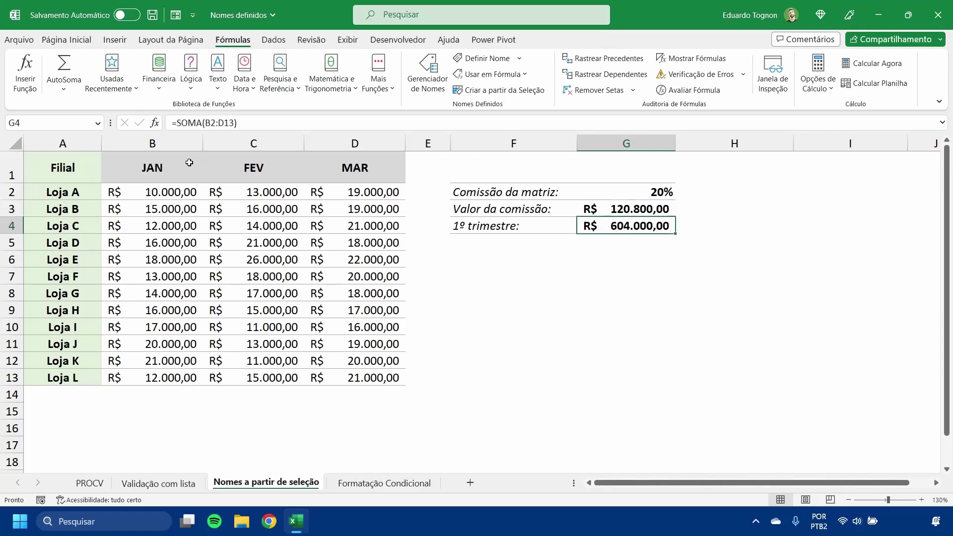
pyautogui.moveTo(139, 188); pyautogui.dragTo(367, 370)
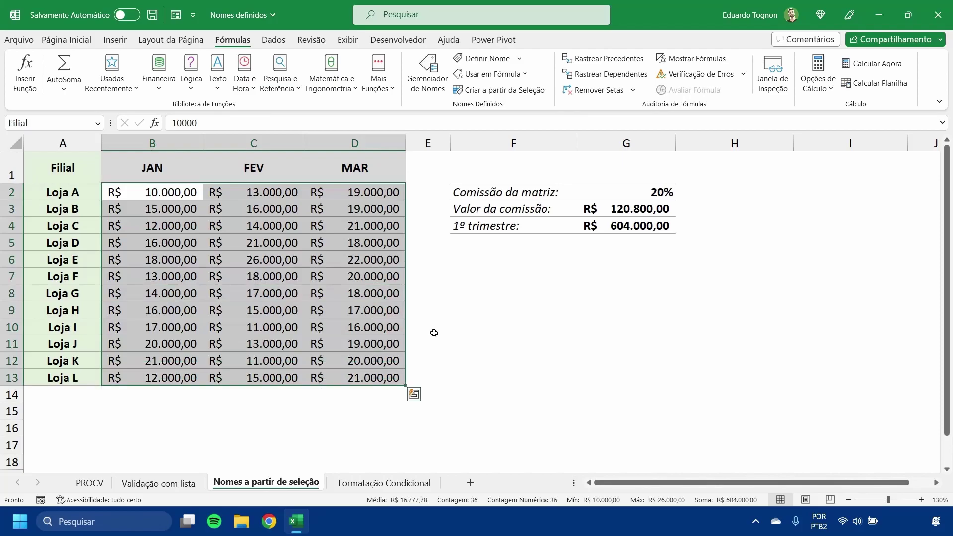
pyautogui.click(631, 219)
pyautogui.moveTo(128, 190); pyautogui.dragTo(377, 378)
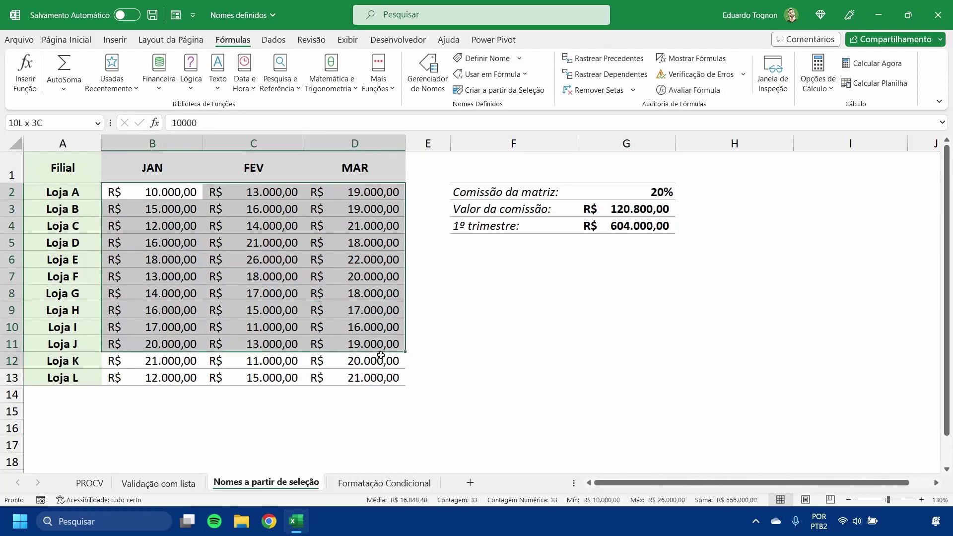
pyautogui.click(651, 228)
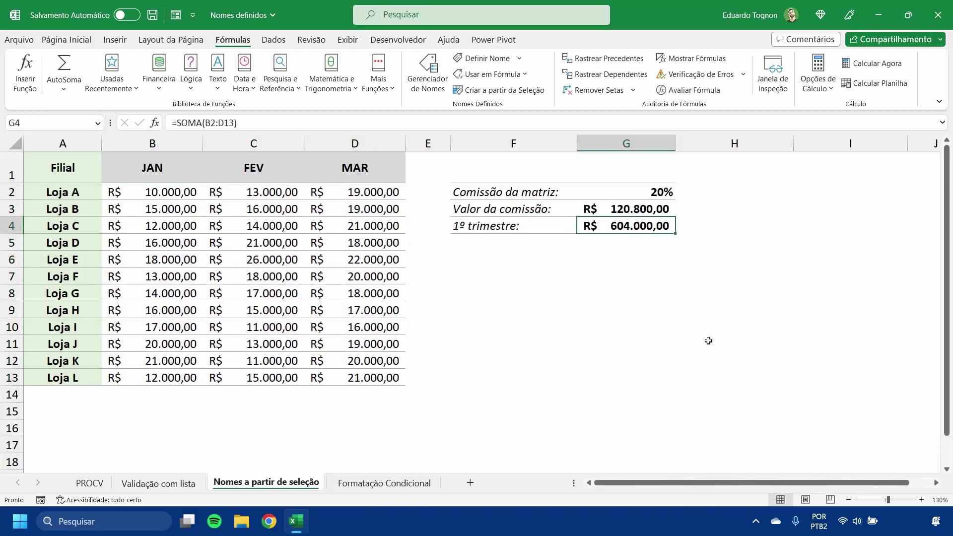
pyautogui.write('=')
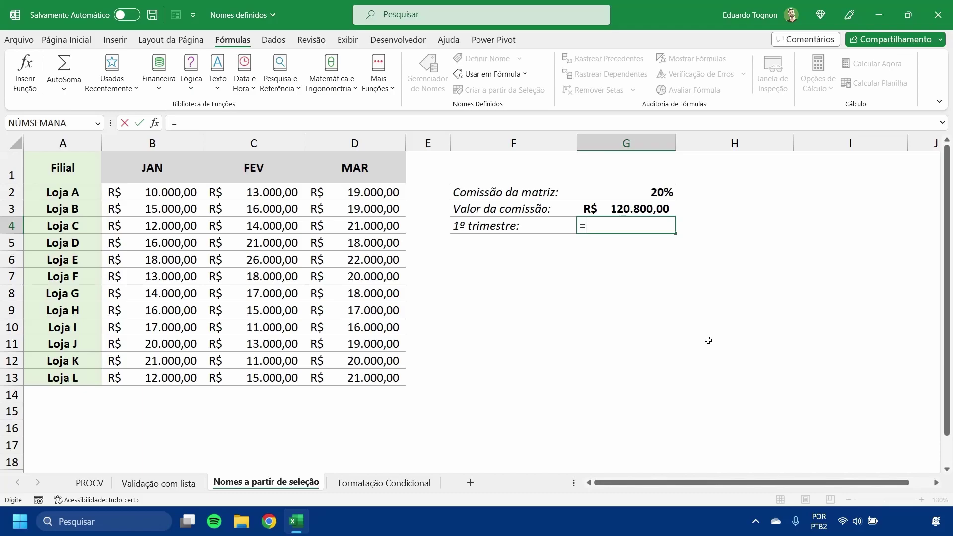
# Enter =SOMA(JAN;FEV;MAR) in G4, picking each month name from AutoComplete
pyautogui.write('ja')
pyautogui.press('BackSpace')
pyautogui.press('BackSpace')
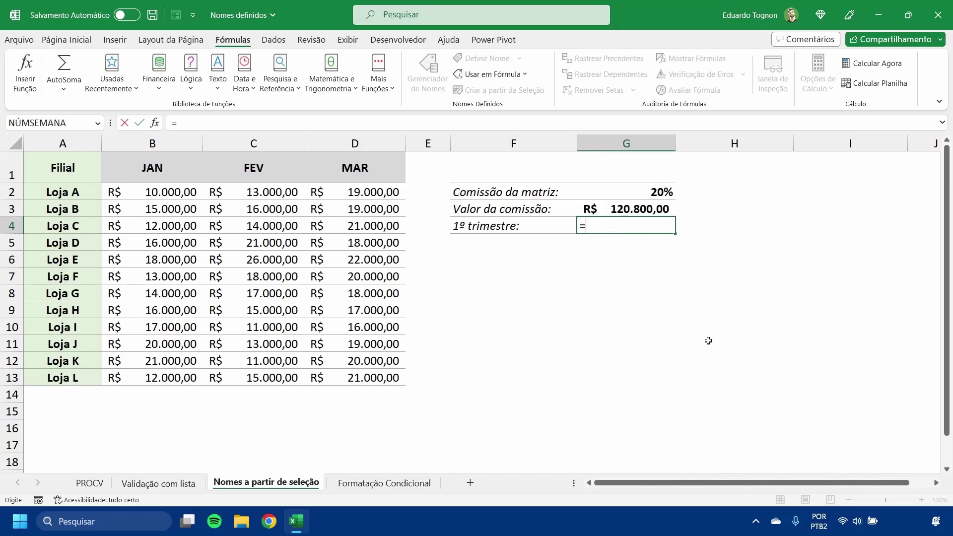
pyautogui.write('soma')
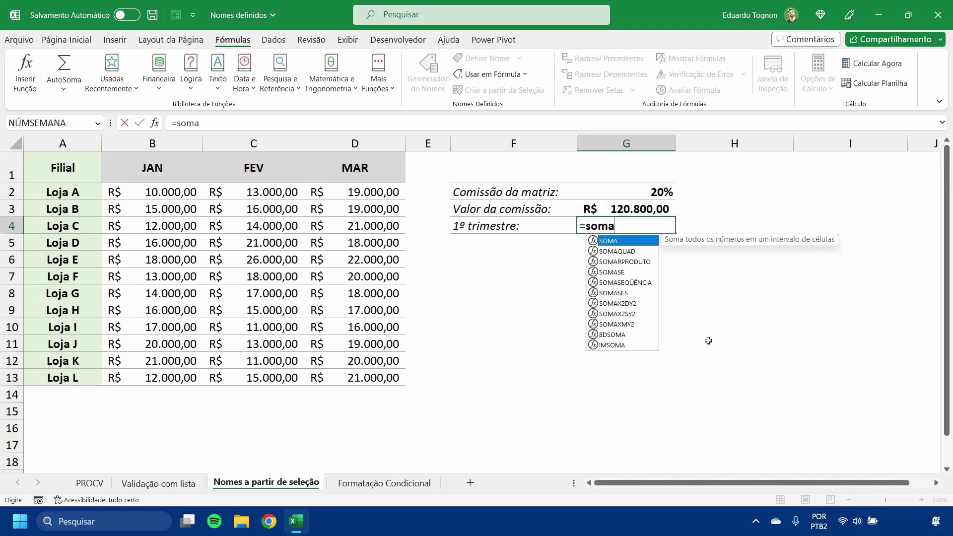
pyautogui.write('(')
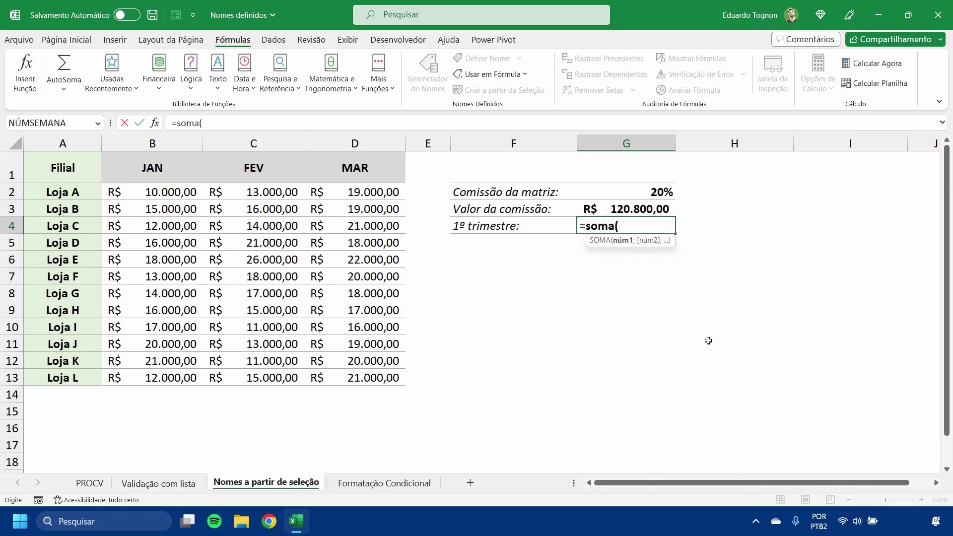
pyautogui.write('jab')
pyautogui.press('BackSpace')
pyautogui.write('n')
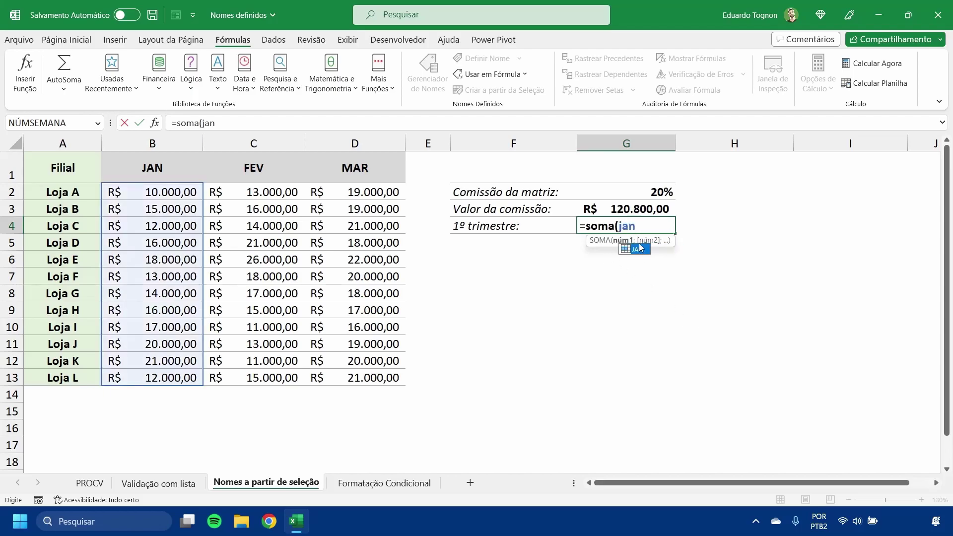
pyautogui.doubleClick(634, 249)
pyautogui.write(';')
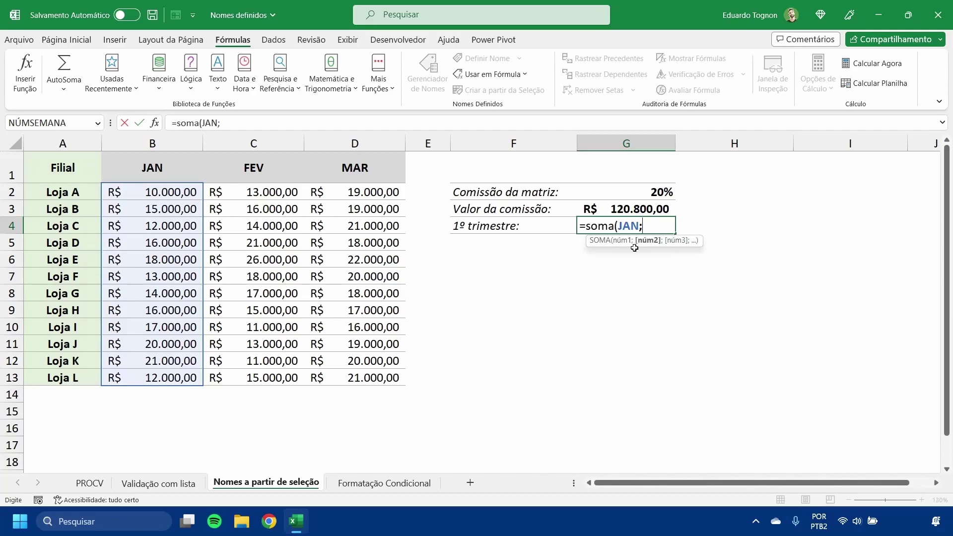
pyautogui.write('fev')
pyautogui.doubleClick(658, 249)
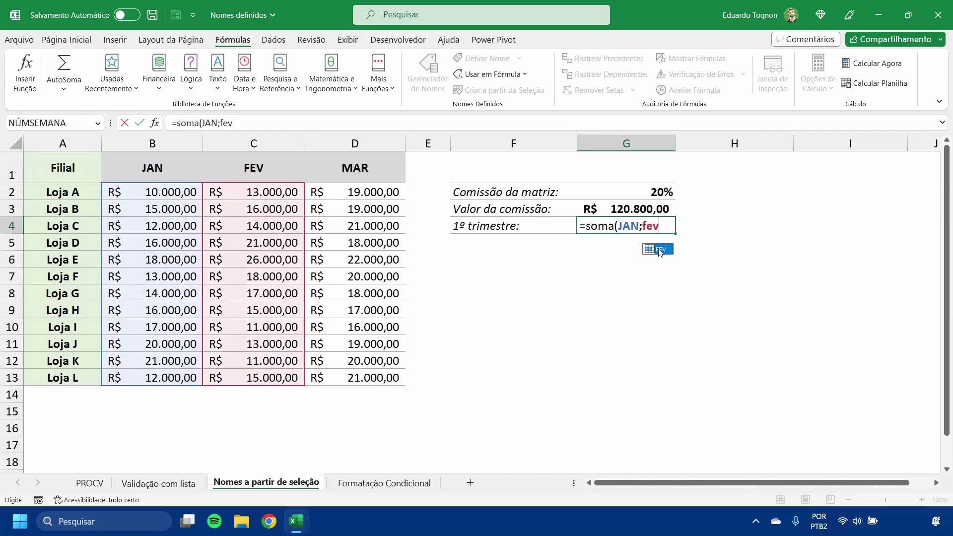
pyautogui.write('ar')
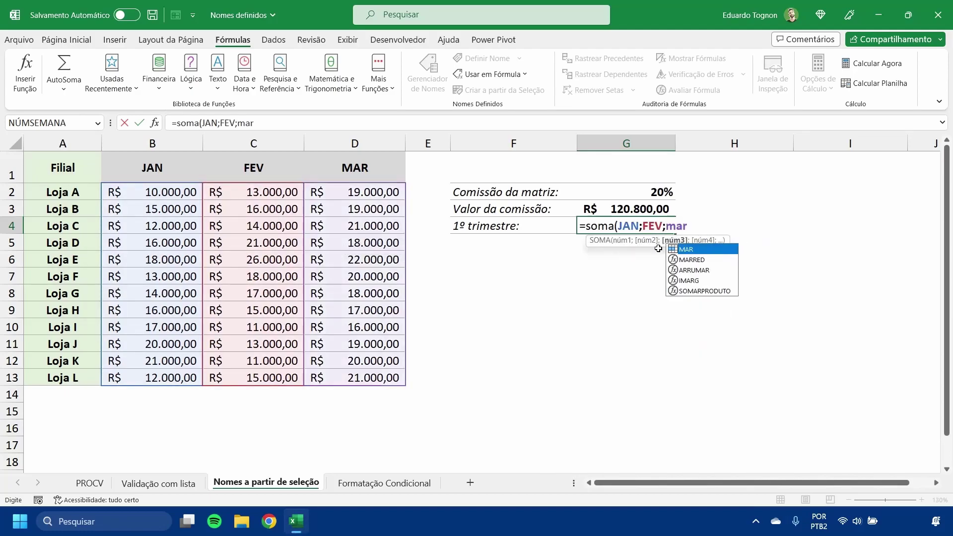
pyautogui.doubleClick(684, 250)
pyautogui.write(')')
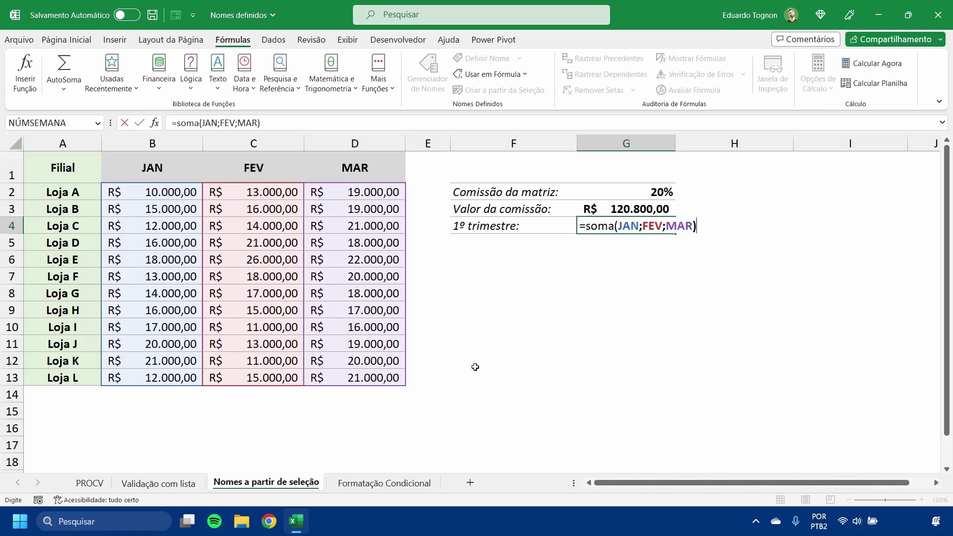
pyautogui.press('Return')
pyautogui.click(651, 226)
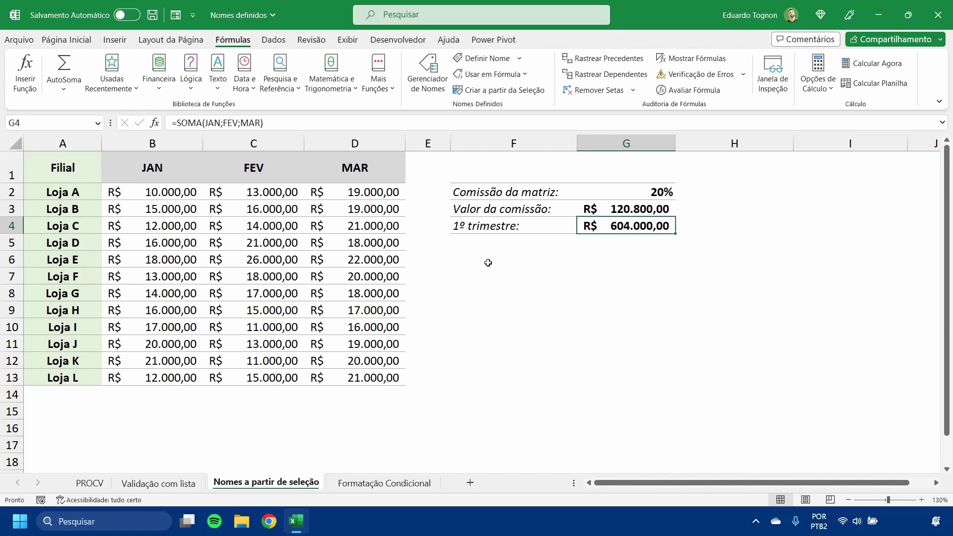
pyautogui.click(61, 393)
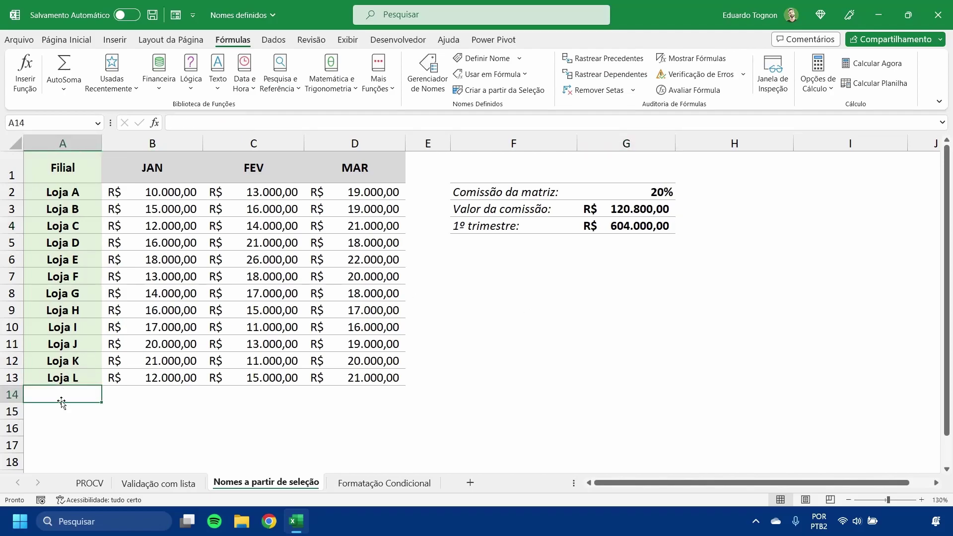
pyautogui.moveTo(173, 392); pyautogui.dragTo(180, 460)
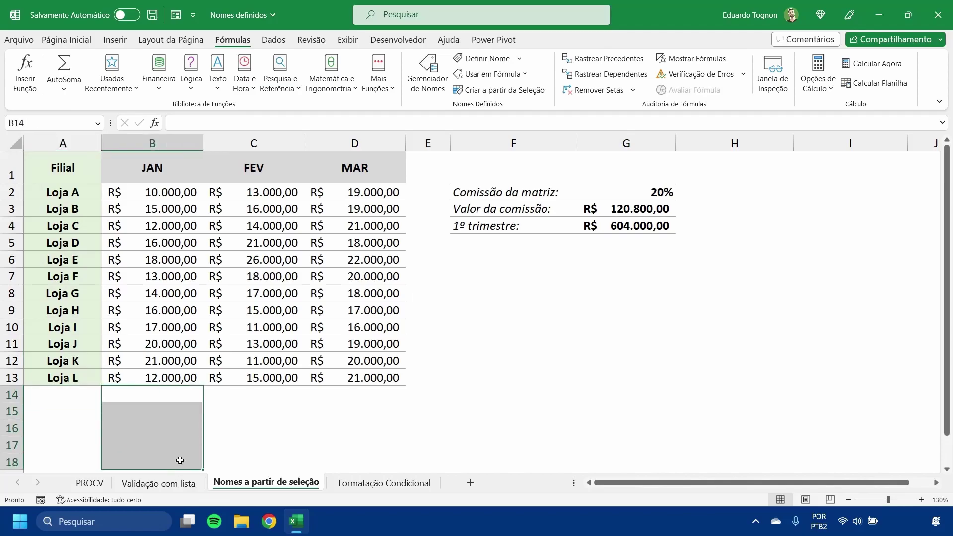
pyautogui.click(639, 227)
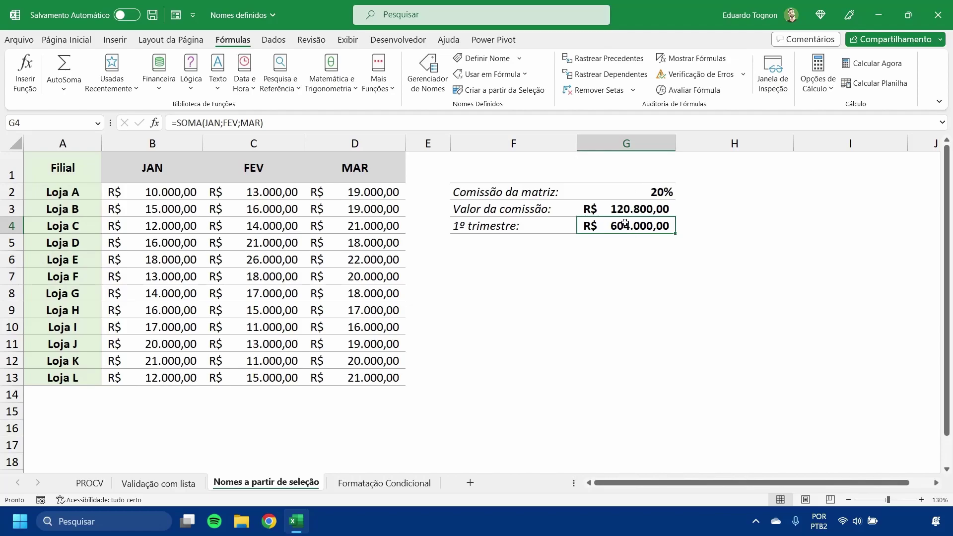
pyautogui.moveTo(144, 188); pyautogui.dragTo(348, 427)
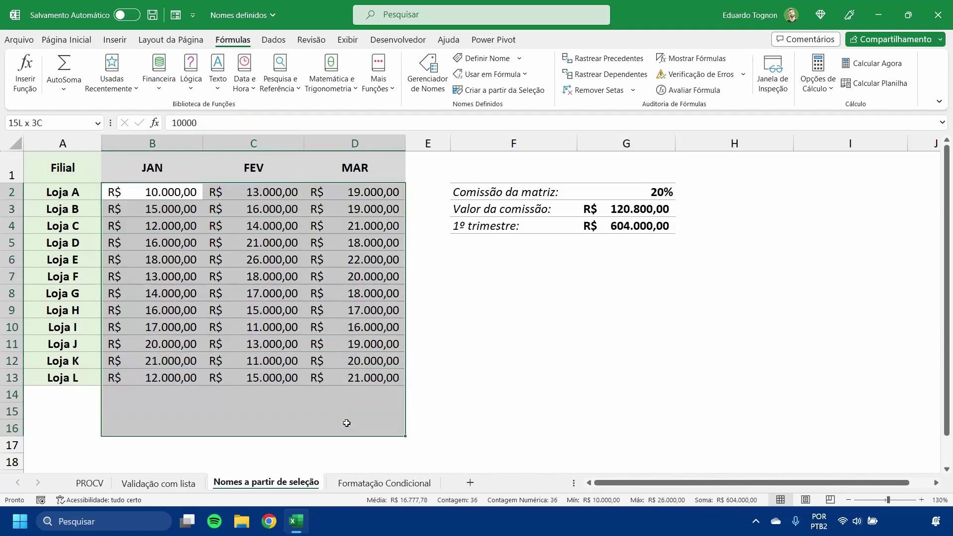
pyautogui.click(276, 325)
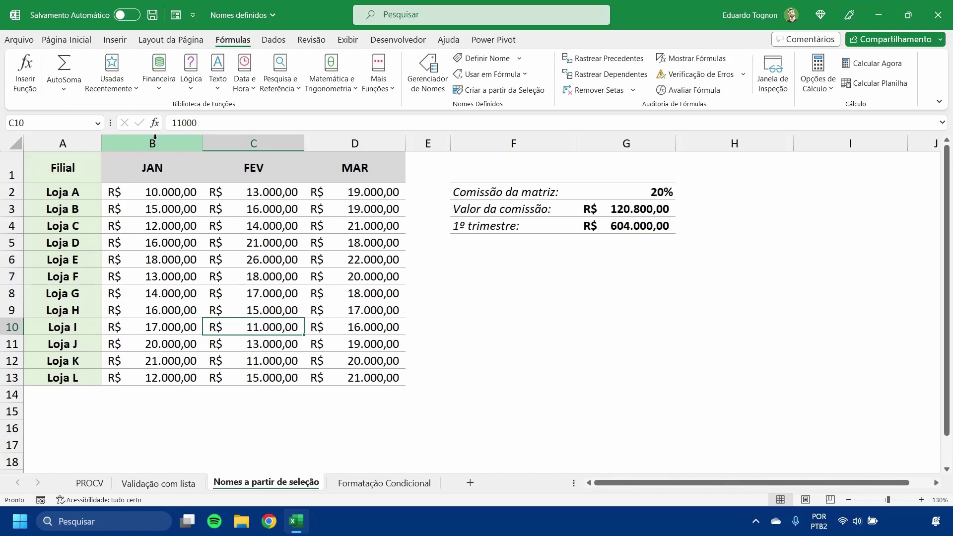
pyautogui.click(155, 138)
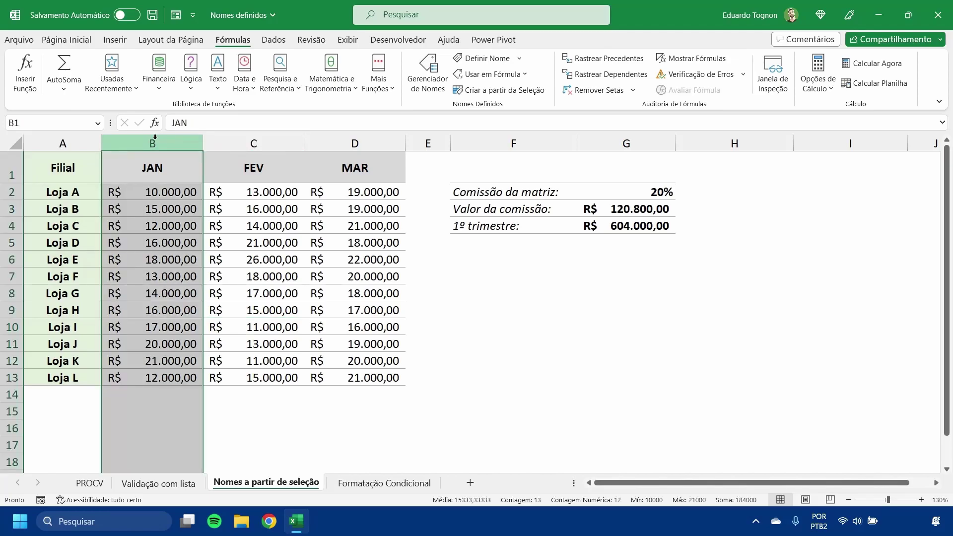
# Repoint the JAN name to the entire column B
pyautogui.click(355, 259)
pyautogui.click(428, 73)
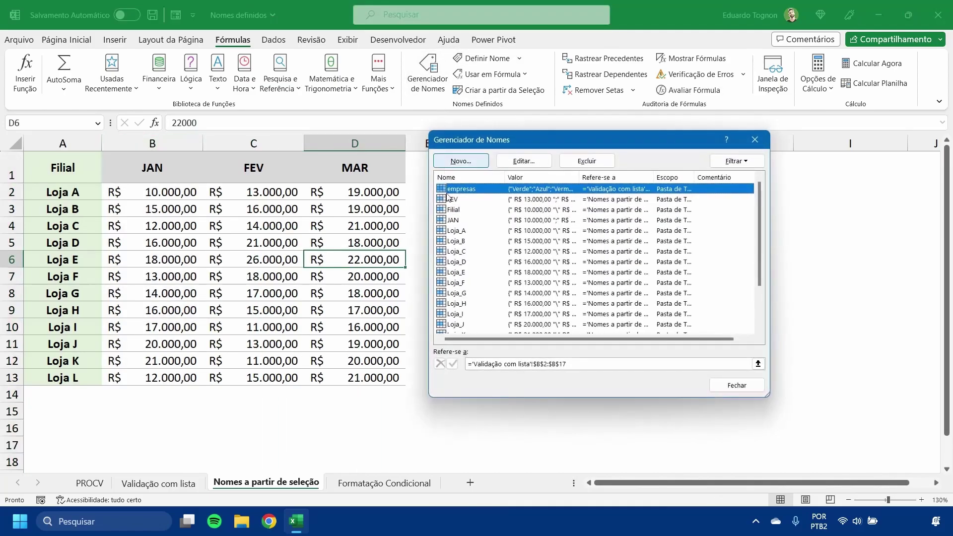
pyautogui.doubleClick(454, 220)
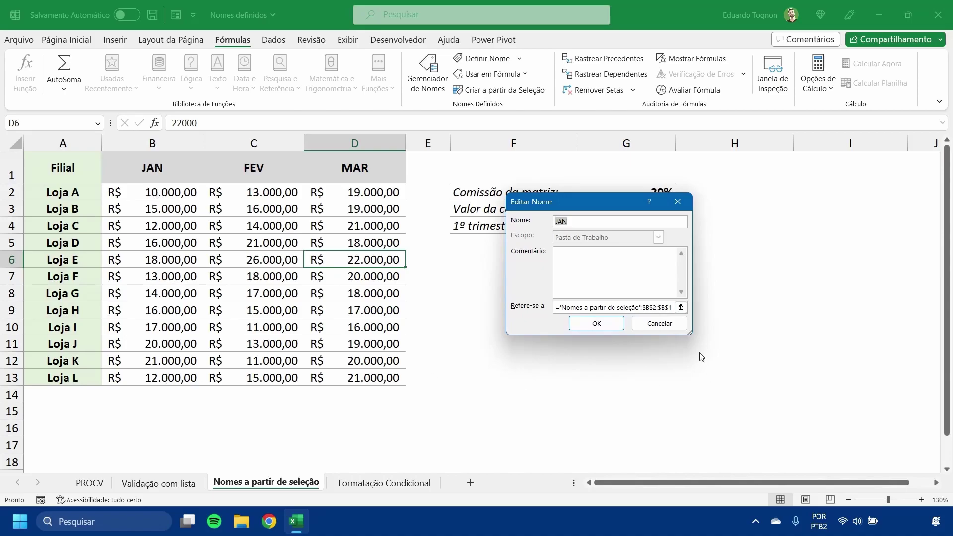
pyautogui.click(616, 307)
pyautogui.click(158, 143)
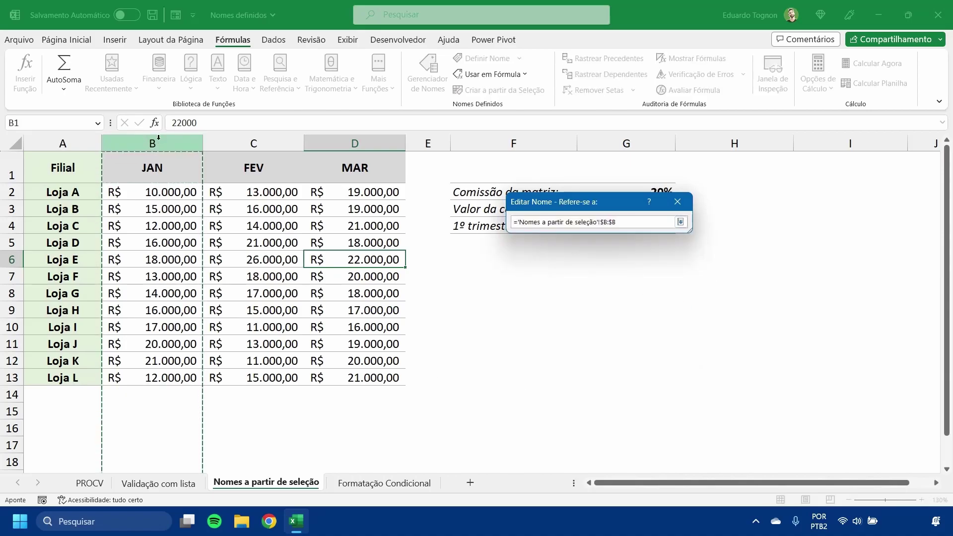
pyautogui.click(681, 222)
pyautogui.click(617, 323)
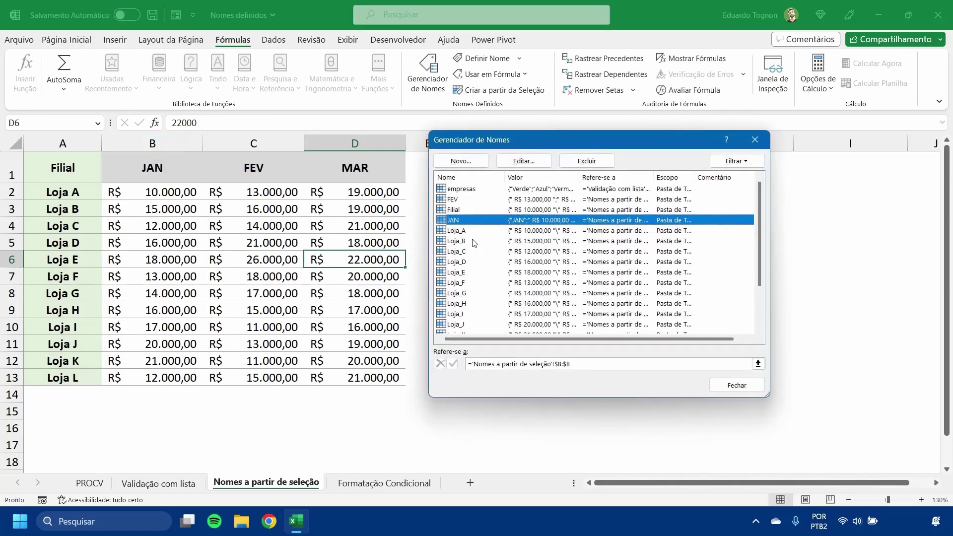
# Repoint the FEV name to the entire column C
pyautogui.doubleClick(453, 200)
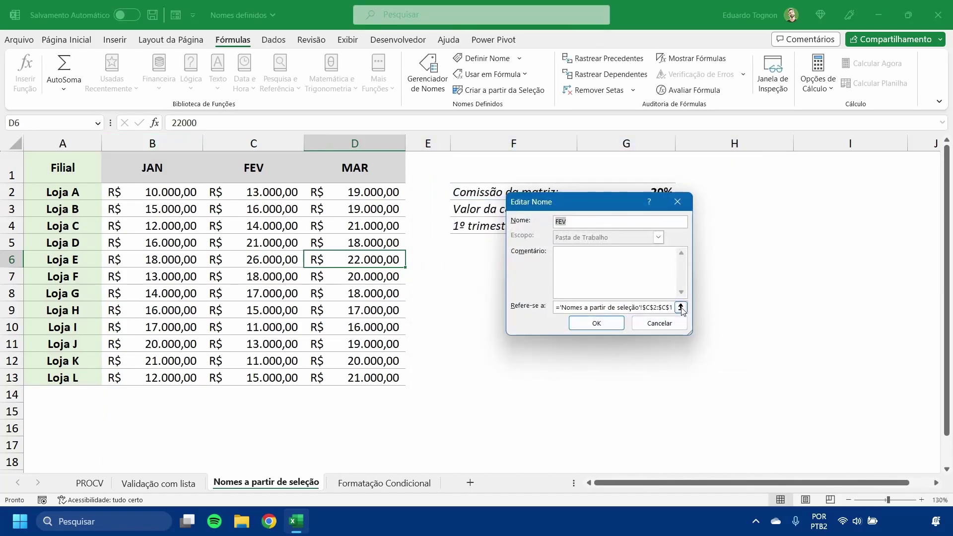
pyautogui.moveTo(256, 377); pyautogui.dragTo(255, 194)
pyautogui.click(253, 144)
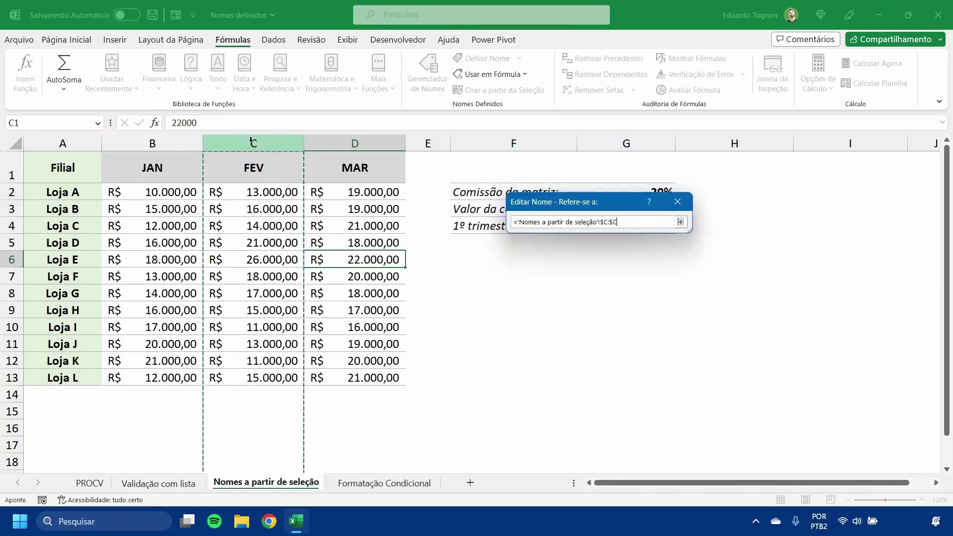
pyautogui.click(681, 222)
pyautogui.click(598, 323)
# Repoint the MAR name to the entire column D and close the Name Manager
pyautogui.scroll(-3, 485, 286)
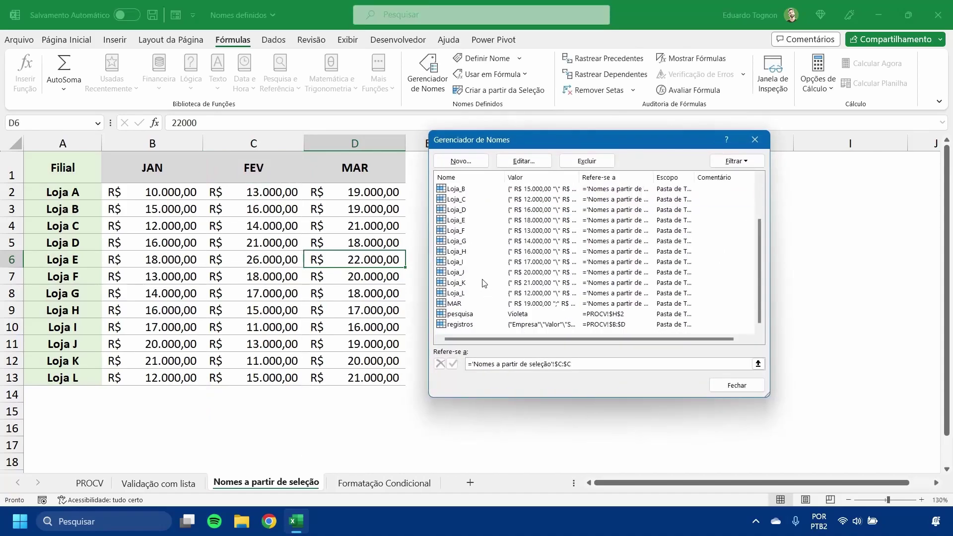
pyautogui.doubleClick(458, 304)
pyautogui.click(737, 304)
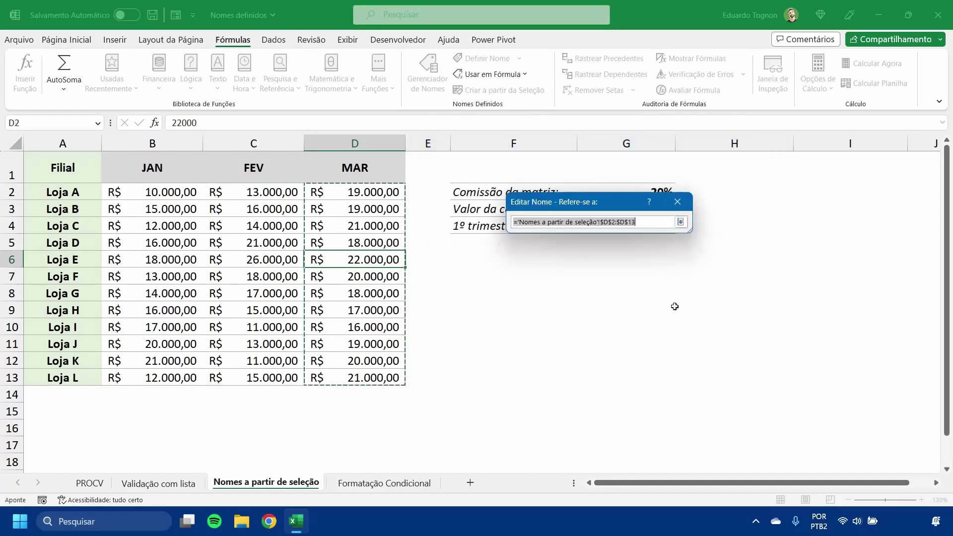
pyautogui.click(376, 142)
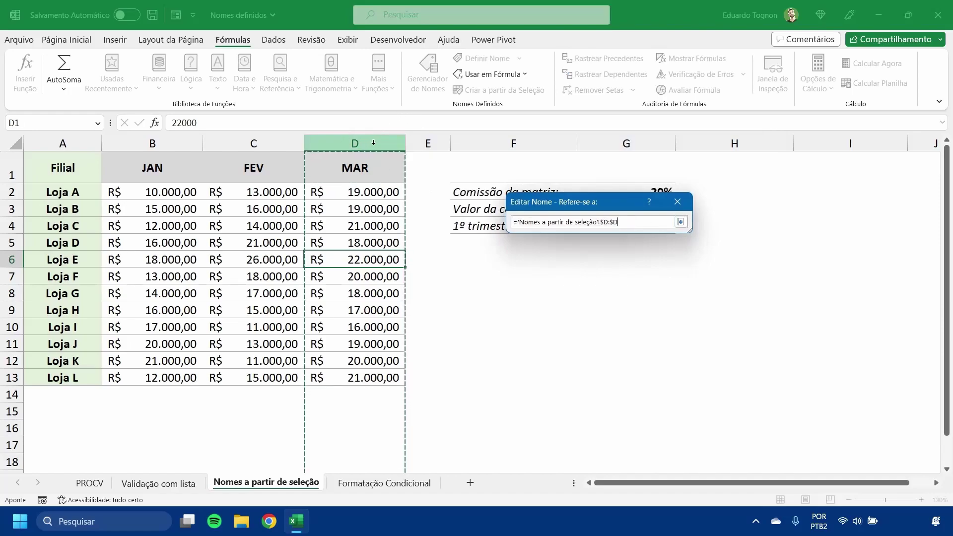
pyautogui.click(680, 221)
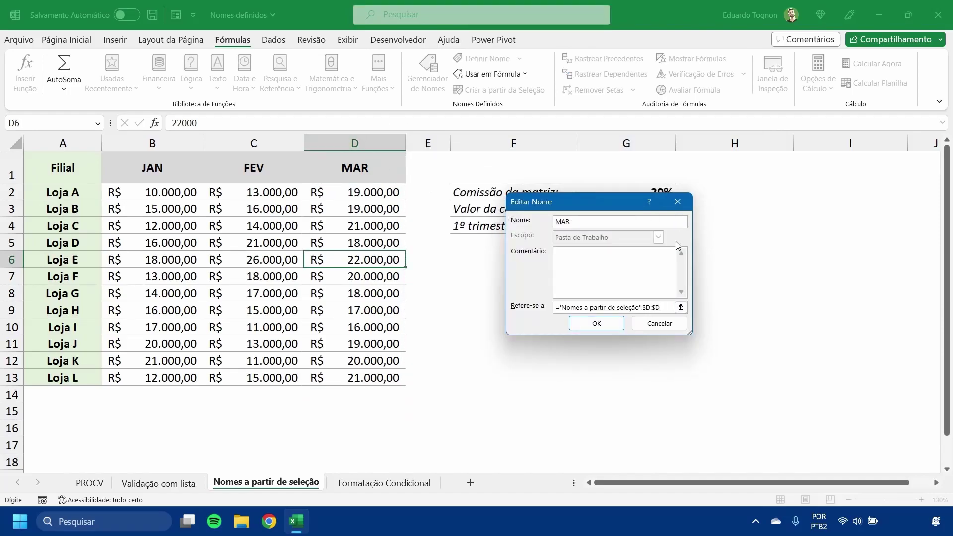
pyautogui.click(596, 323)
pyautogui.click(736, 385)
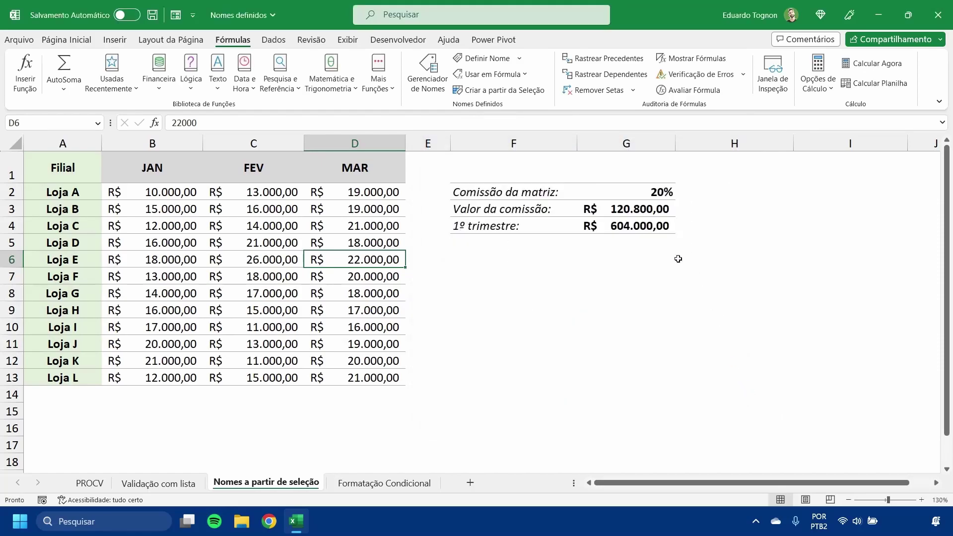
pyautogui.click(624, 233)
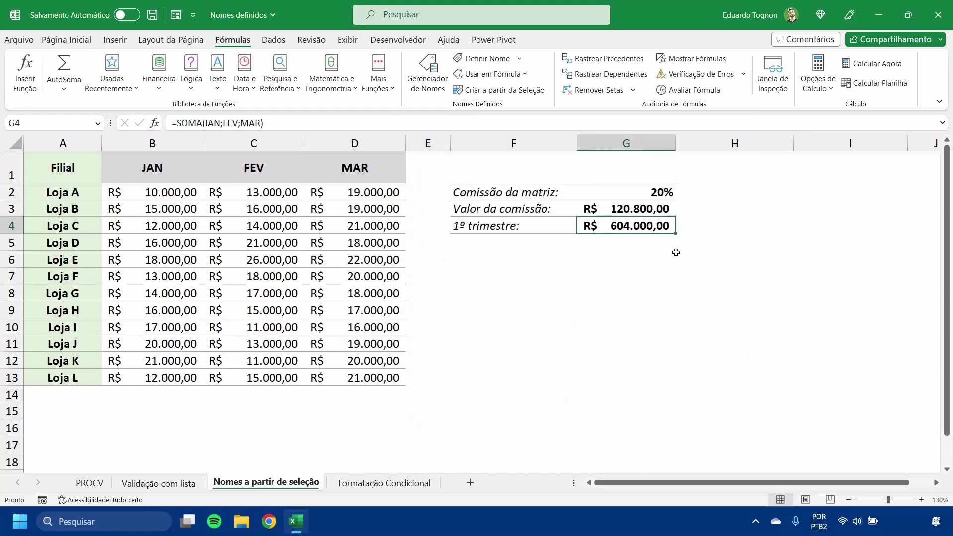
pyautogui.click(255, 394)
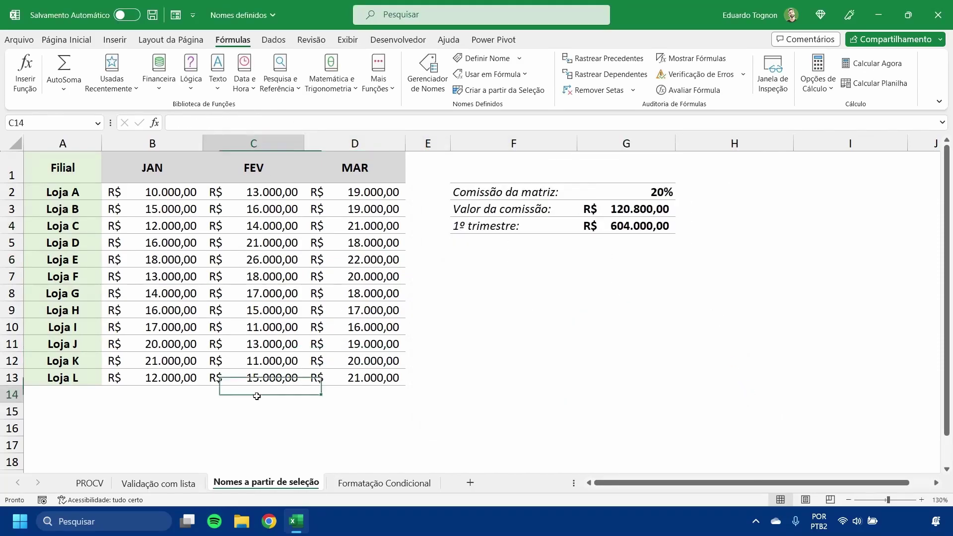
pyautogui.write('20')
pyautogui.press('Return')
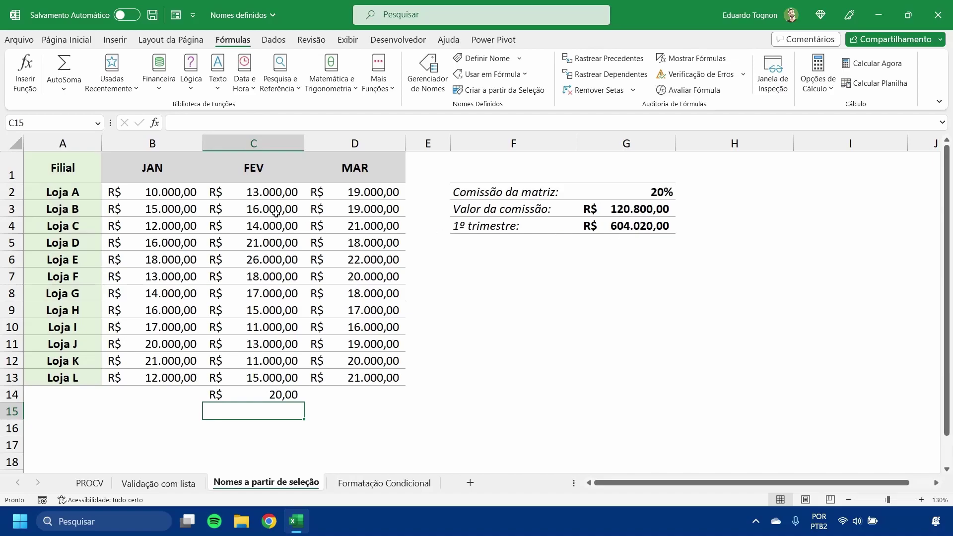
pyautogui.moveTo(149, 192); pyautogui.dragTo(368, 375)
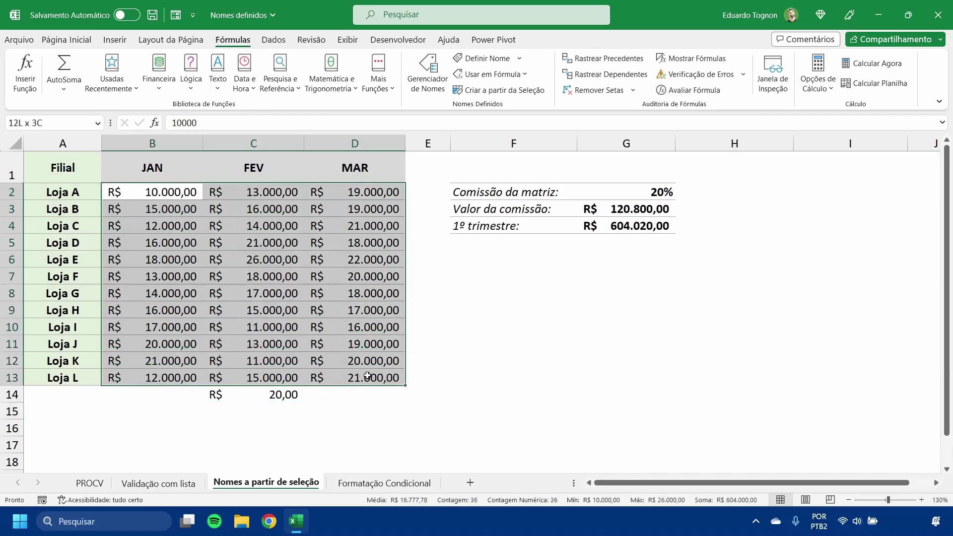
pyautogui.moveTo(152, 143); pyautogui.dragTo(362, 147)
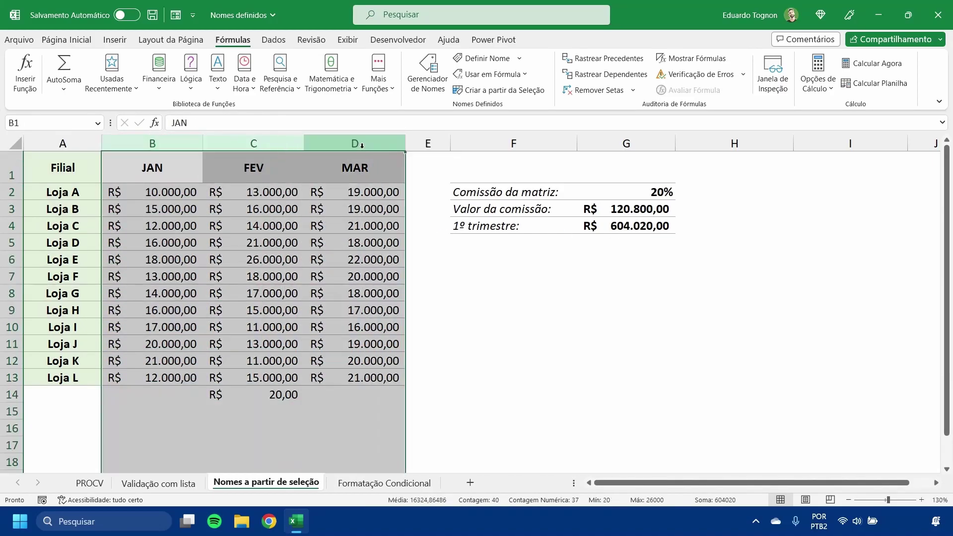
pyautogui.click(652, 315)
pyautogui.click(251, 400)
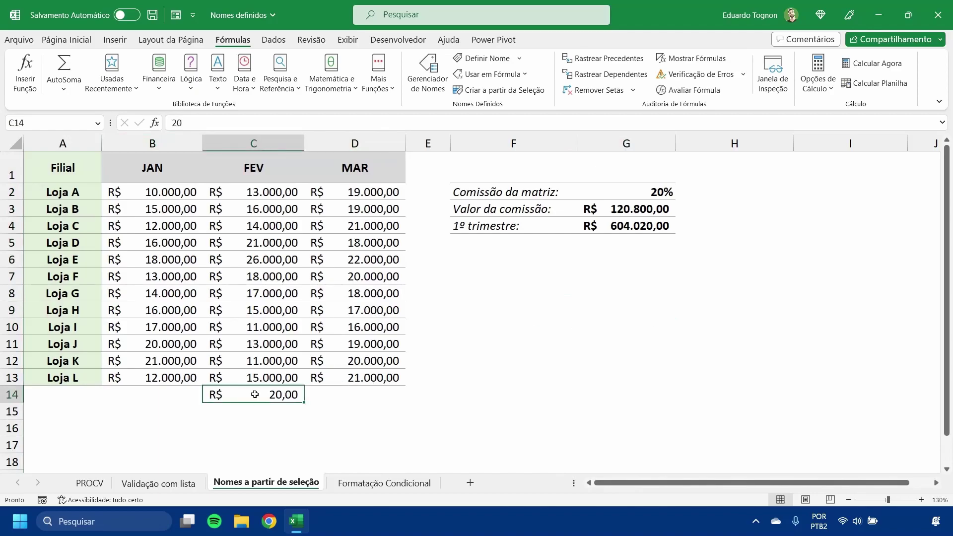
pyautogui.press('Delete')
# Name the 20% commission rate cell G2 'comissao' using the Name Box
pyautogui.click(735, 293)
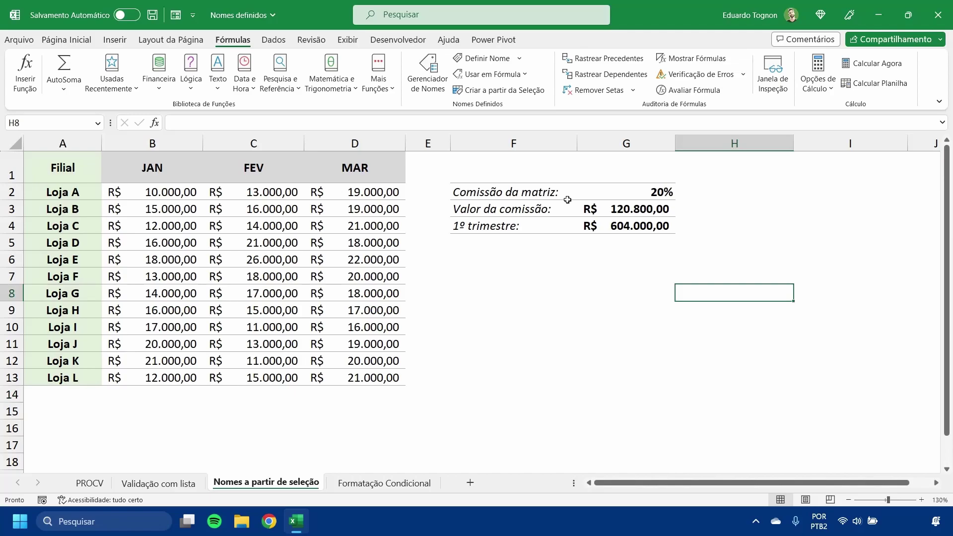
pyautogui.click(603, 189)
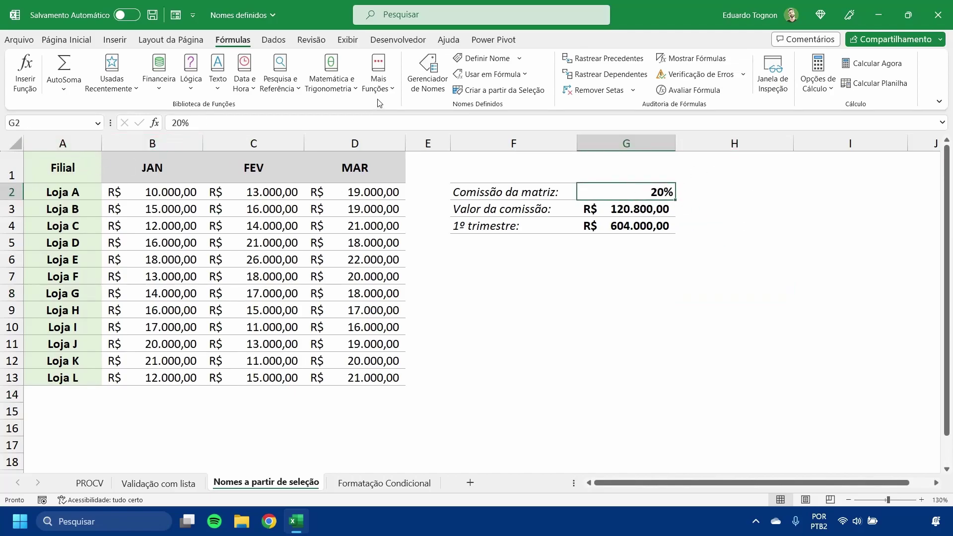
pyautogui.click(21, 122)
pyautogui.write('comissao')
pyautogui.press('Return')
# Review G3, the B2:D13 sales values, G2's new name and G4's quarter total
pyautogui.click(625, 208)
pyautogui.moveTo(138, 196); pyautogui.dragTo(337, 376)
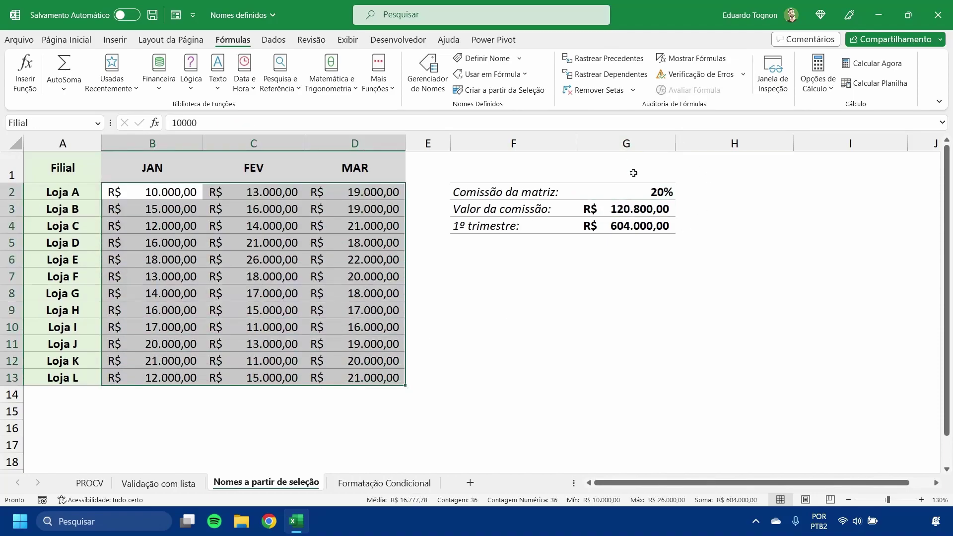
pyautogui.click(634, 193)
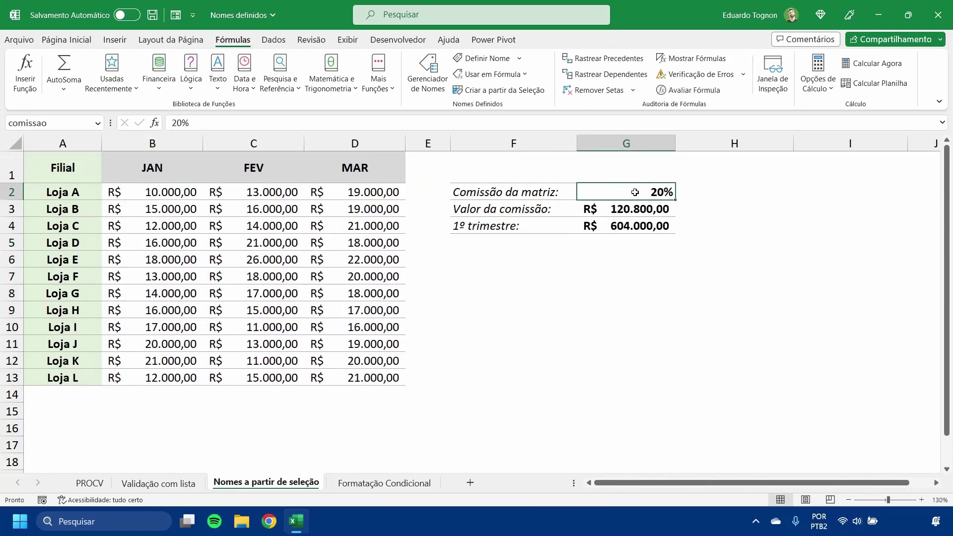
pyautogui.click(631, 226)
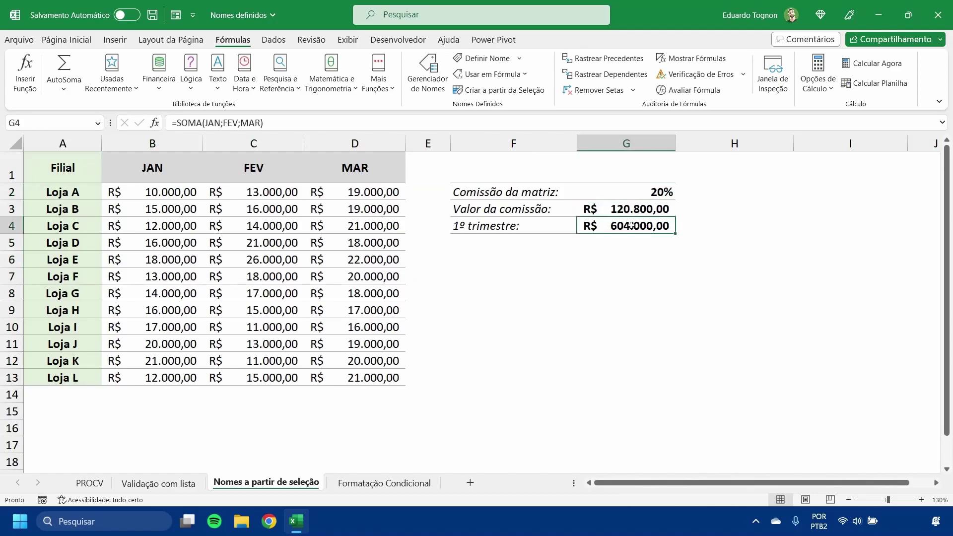
pyautogui.click(654, 192)
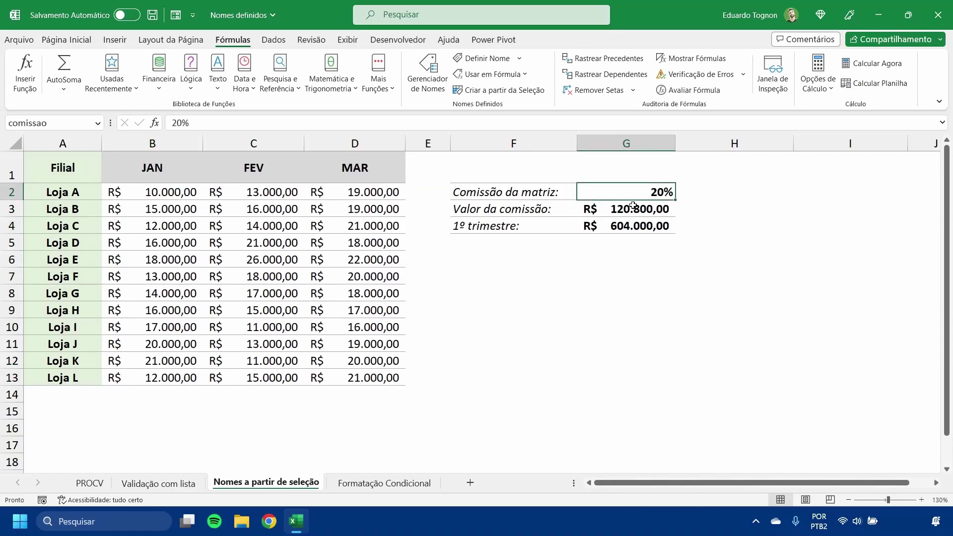
# Start removing B2:D13 from G3's commission formula, then abandon the edit
pyautogui.doubleClick(630, 209)
pyautogui.click(622, 210)
pyautogui.moveTo(623, 209); pyautogui.dragTo(662, 209)
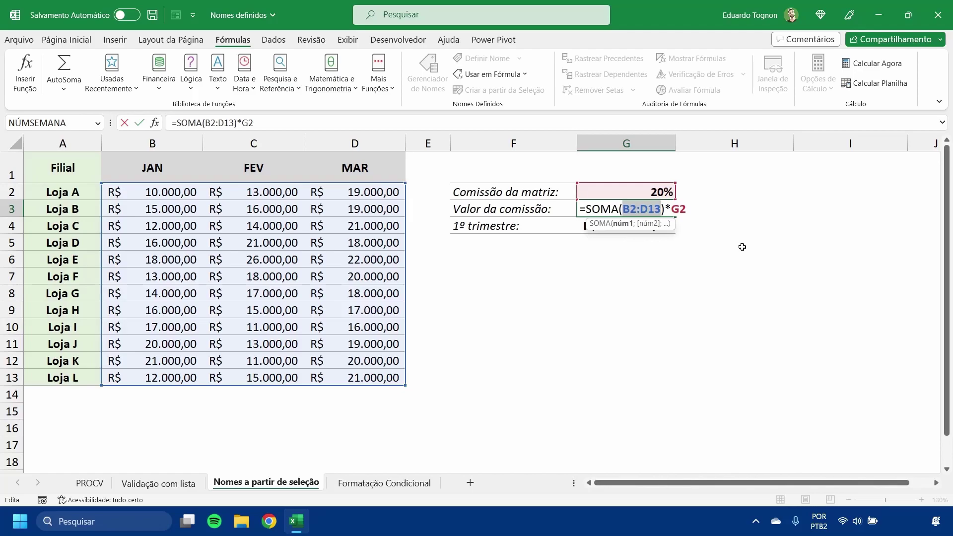
pyautogui.press('BackSpace')
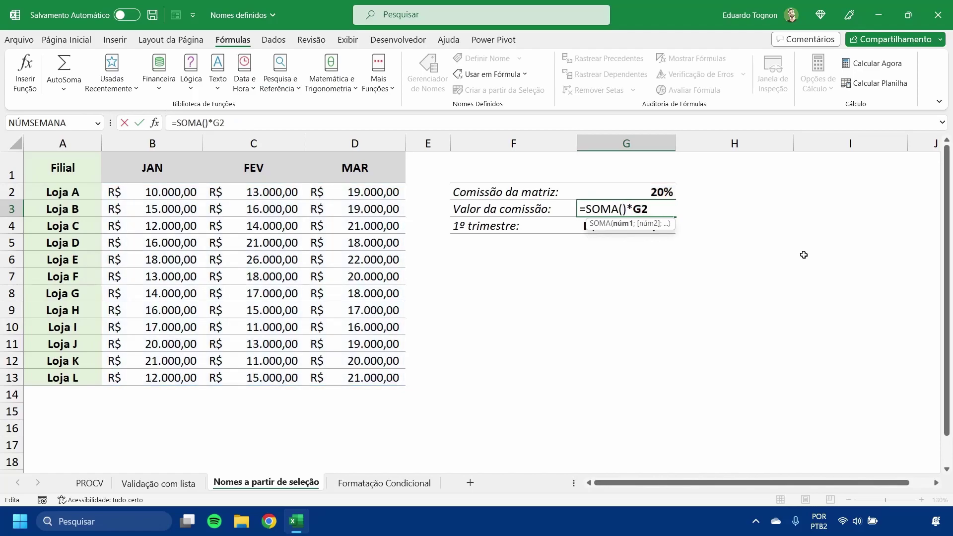
pyautogui.click(599, 233)
pyautogui.hotkey('ctrl', 'Return')
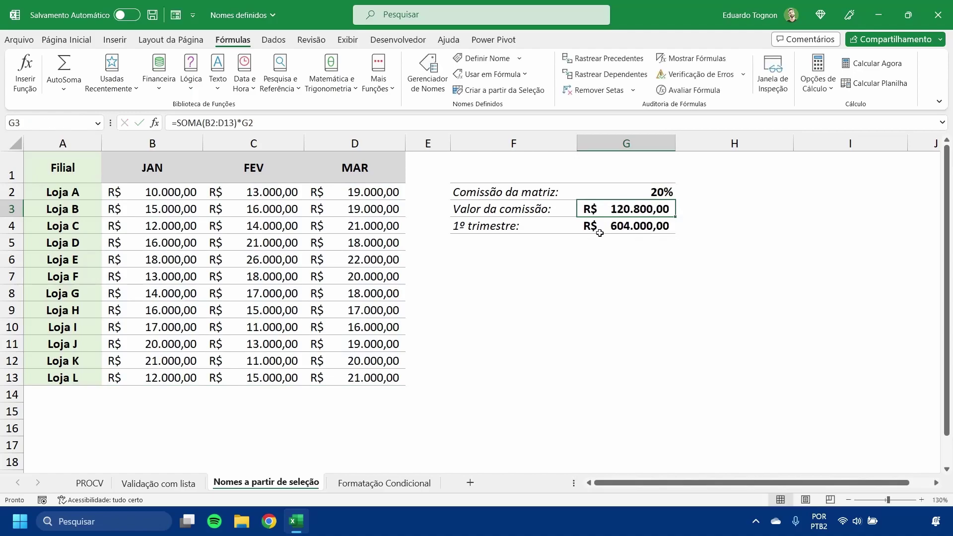
pyautogui.click(614, 227)
# Name the quarter total cell G4 'trimestre1'
pyautogui.rightClick(615, 227)
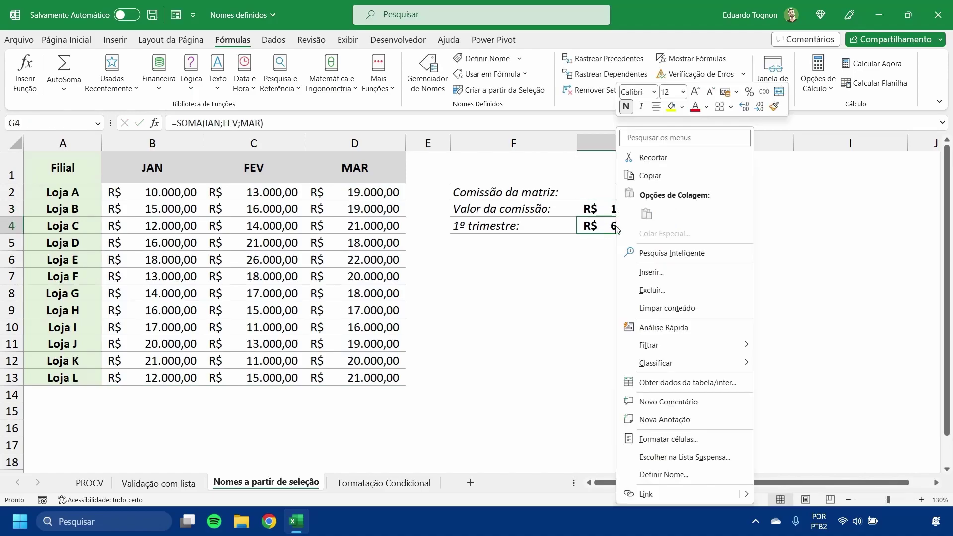
pyautogui.click(663, 474)
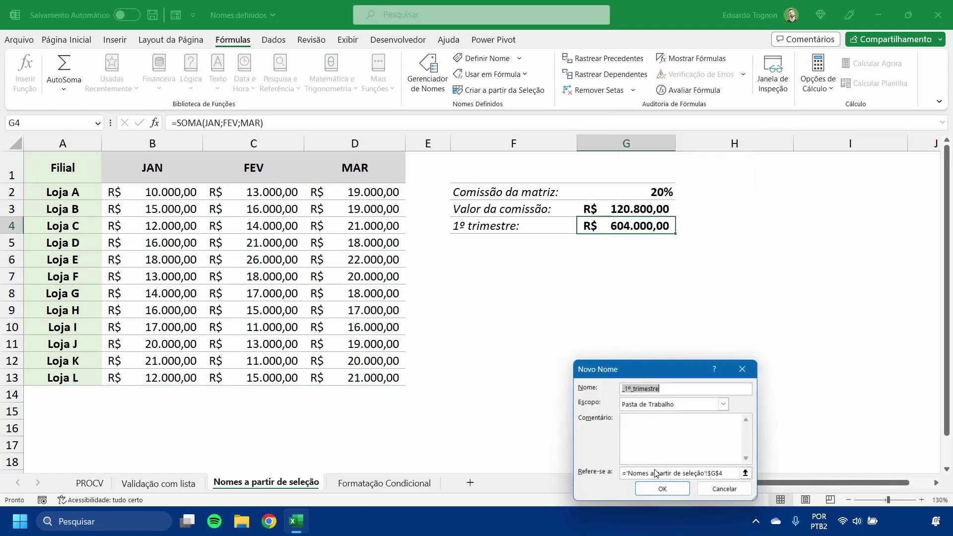
pyautogui.write('tr')
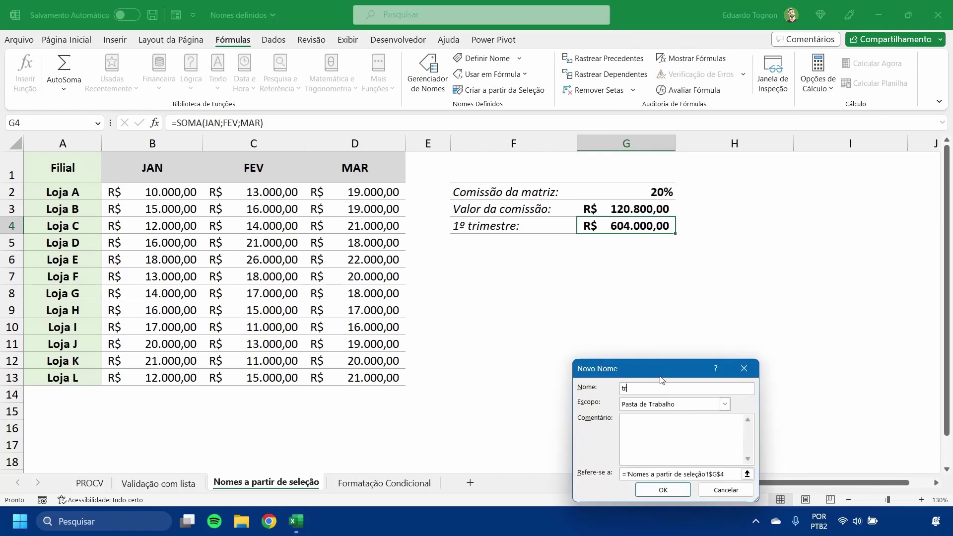
pyautogui.write('imestre1')
pyautogui.click(666, 489)
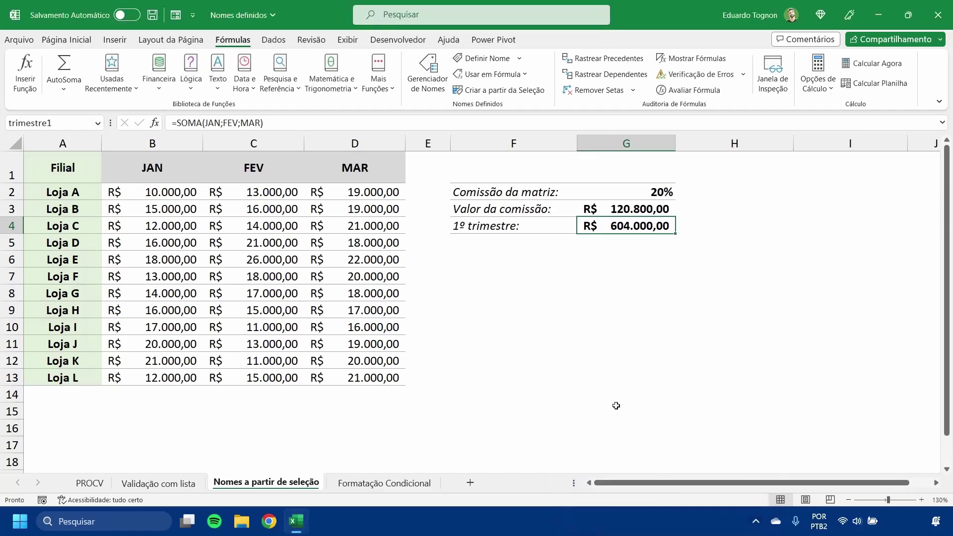
# Rewrite G3's commission formula as =trimestre1*comissao
pyautogui.click(640, 208)
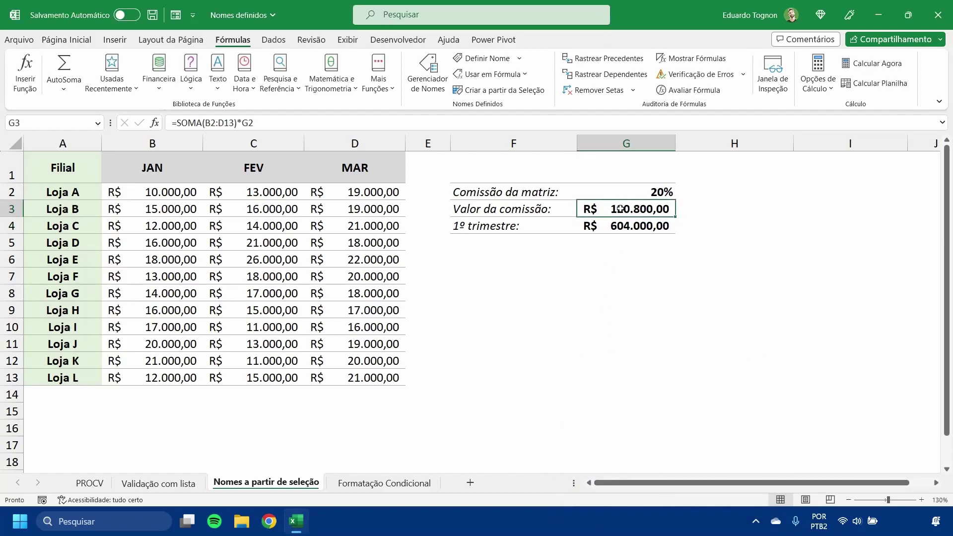
pyautogui.click(657, 181)
pyautogui.doubleClick(643, 208)
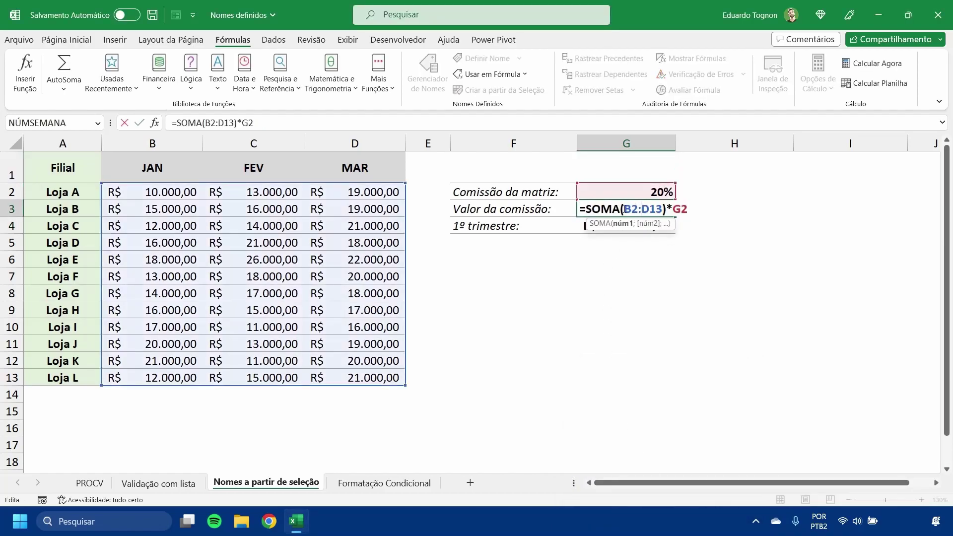
pyautogui.moveTo(586, 209); pyautogui.dragTo(665, 209)
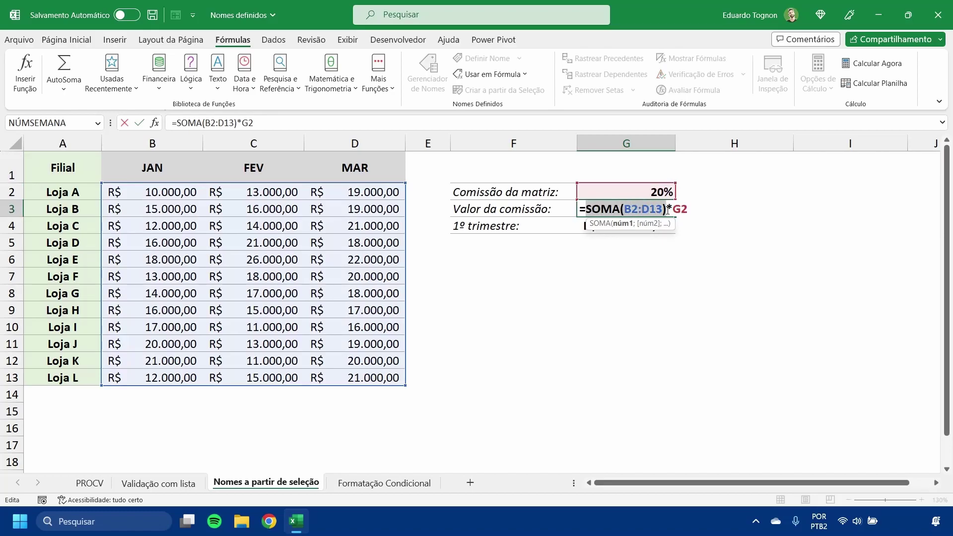
pyautogui.write('tri')
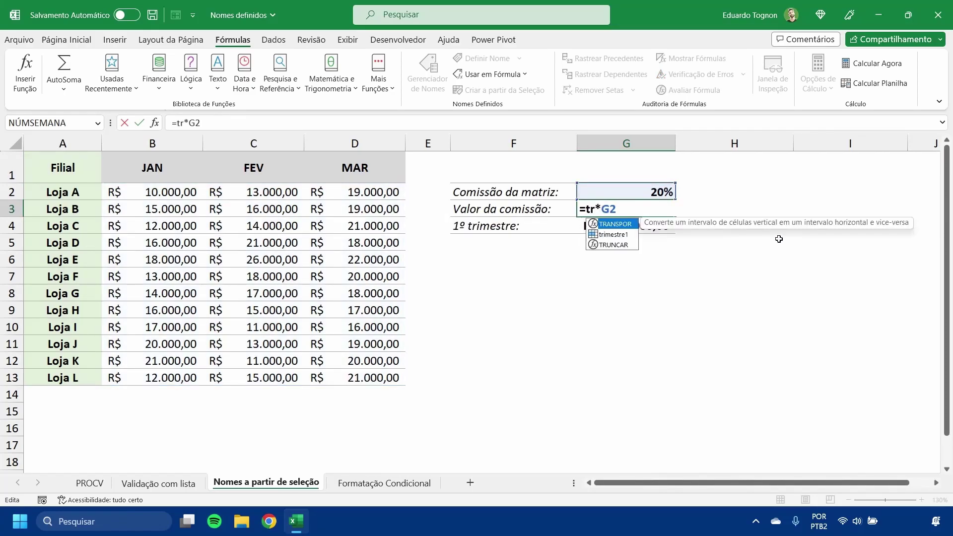
pyautogui.write('m')
pyautogui.doubleClick(624, 224)
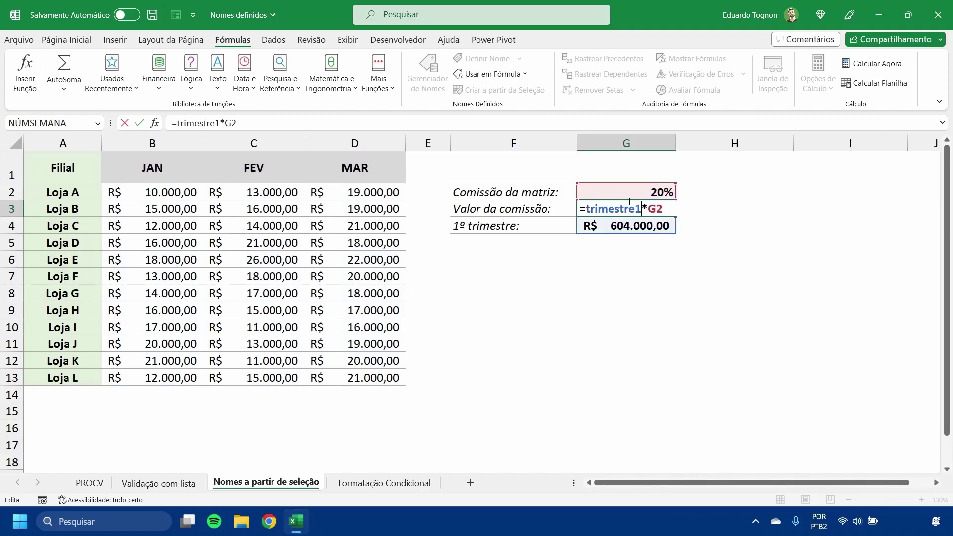
pyautogui.press('BackSpace')
pyautogui.press('BackSpace')
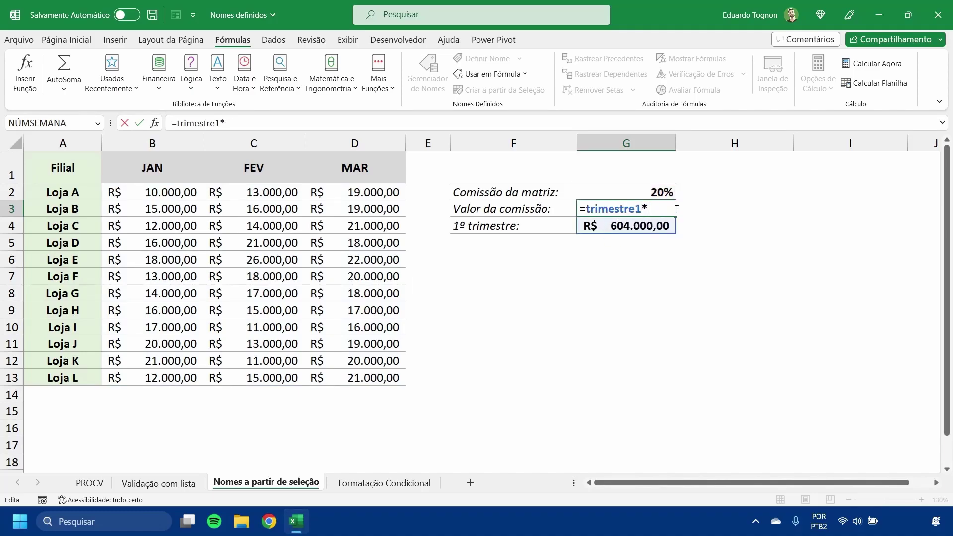
pyautogui.write('comi')
pyautogui.press('Tab')
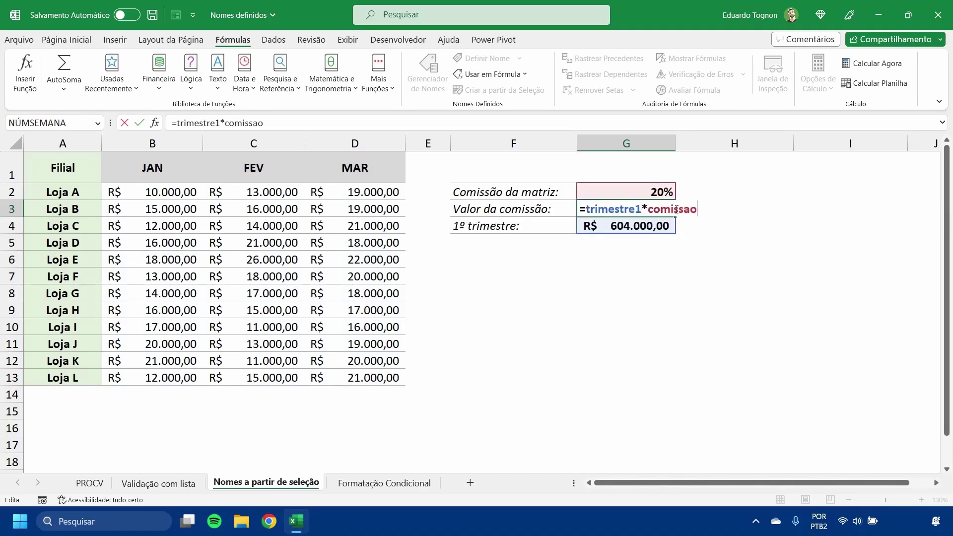
pyautogui.press('Return')
# Reopen G3's formula to review it, then select empty cell G10
pyautogui.click(650, 209)
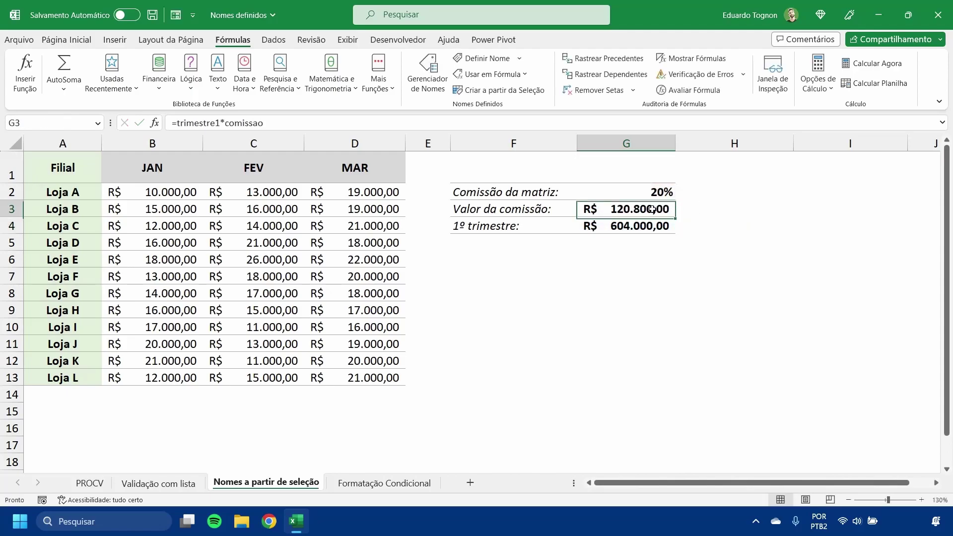
pyautogui.doubleClick(641, 209)
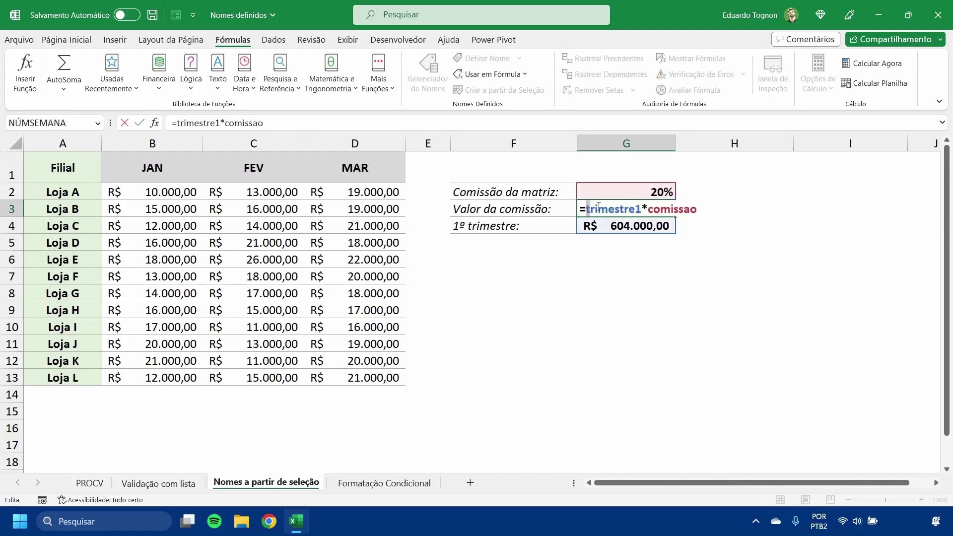
pyautogui.moveTo(586, 209); pyautogui.dragTo(701, 213)
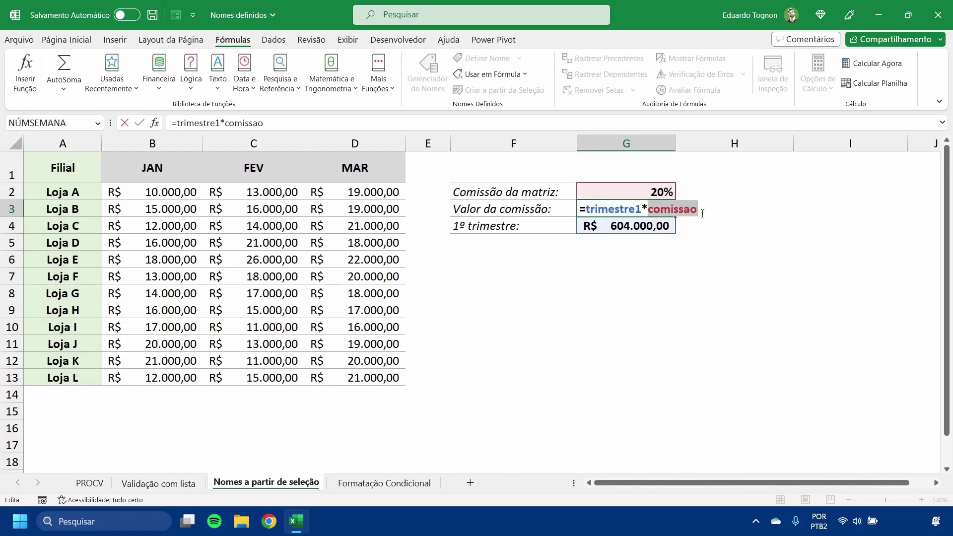
pyautogui.click(611, 203)
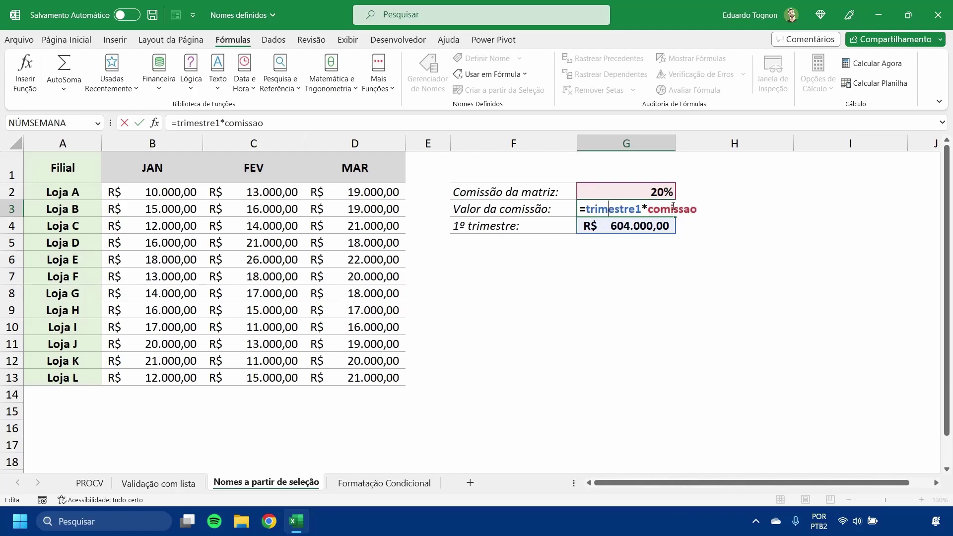
pyautogui.press('Return')
pyautogui.click(588, 329)
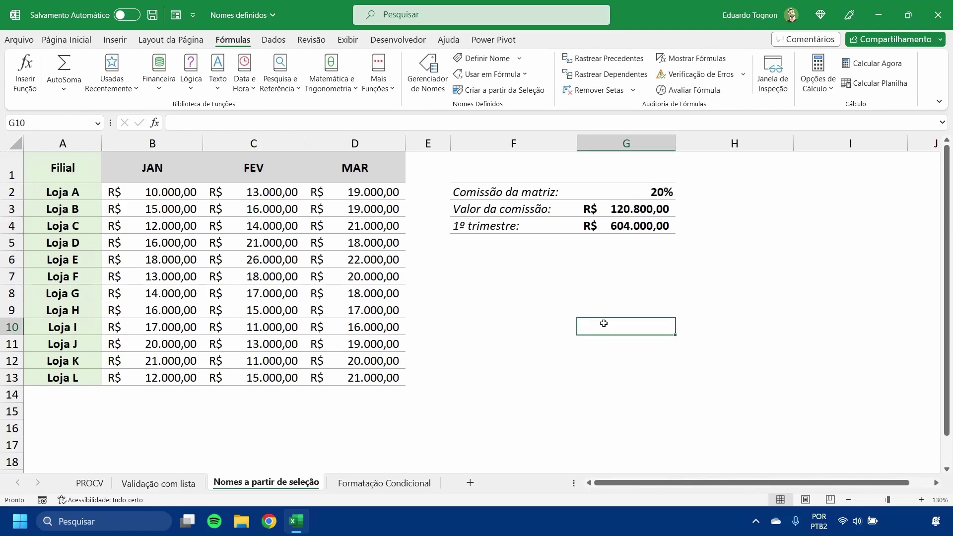
# Define the name valor_comissao, replacing the G10 reference with =comissao*trimestre1
pyautogui.click(481, 59)
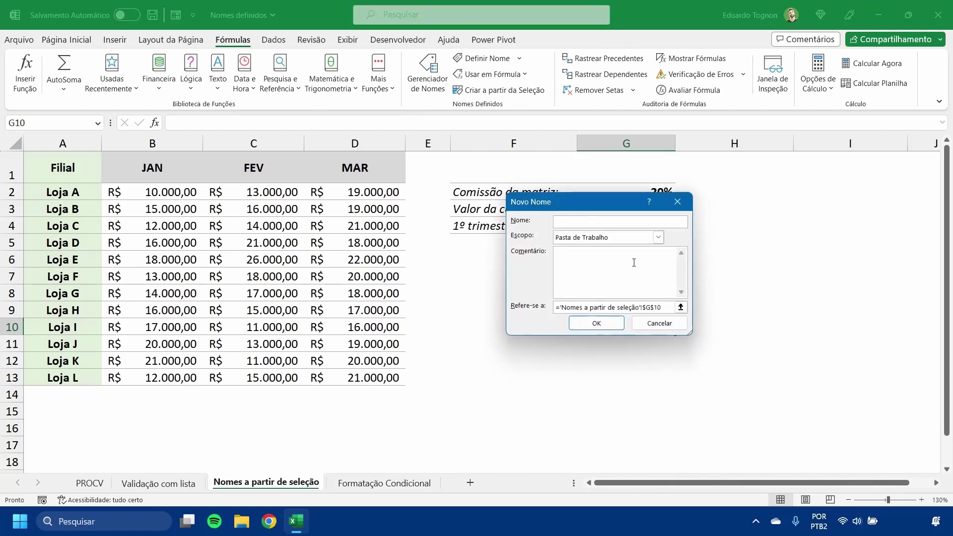
pyautogui.moveTo(607, 207); pyautogui.dragTo(532, 301)
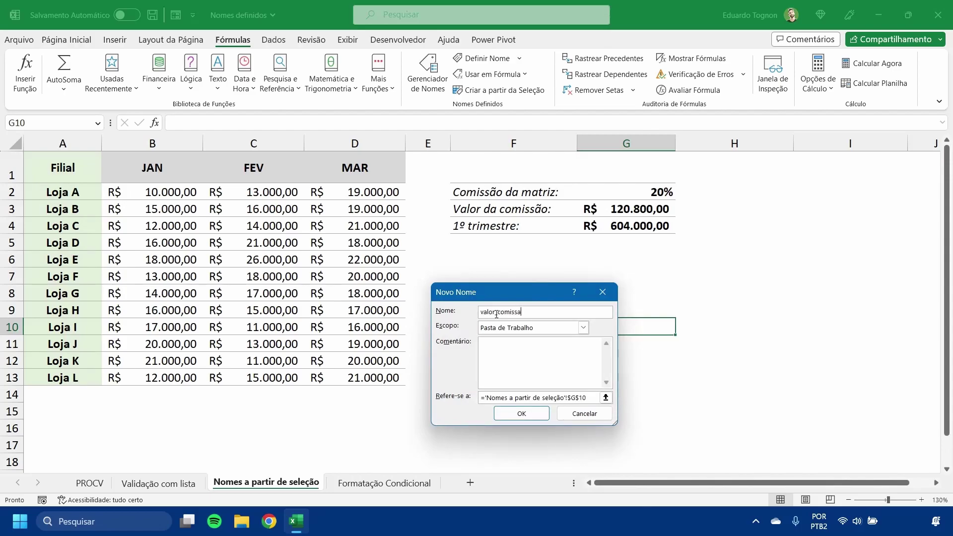
pyautogui.moveTo(511, 293); pyautogui.dragTo(410, 256)
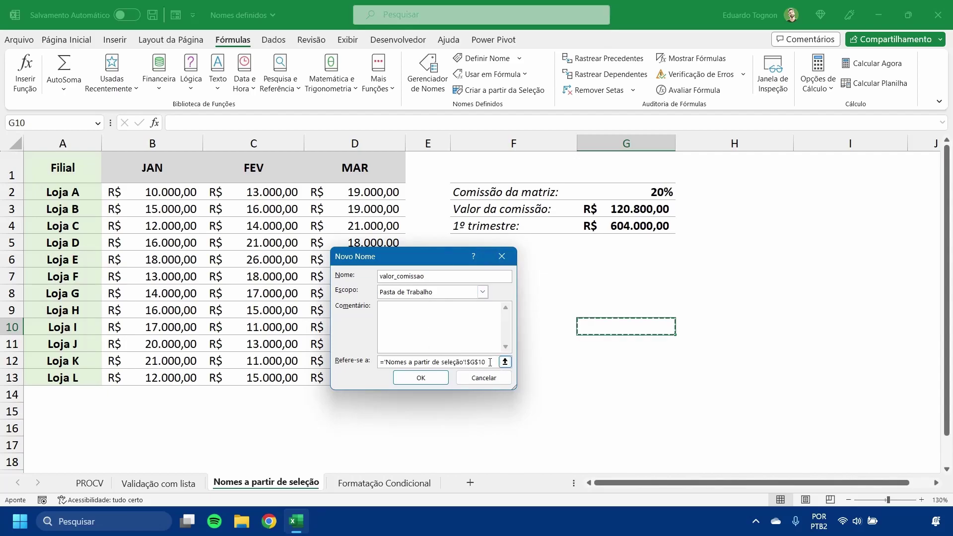
pyautogui.moveTo(491, 362); pyautogui.dragTo(384, 361)
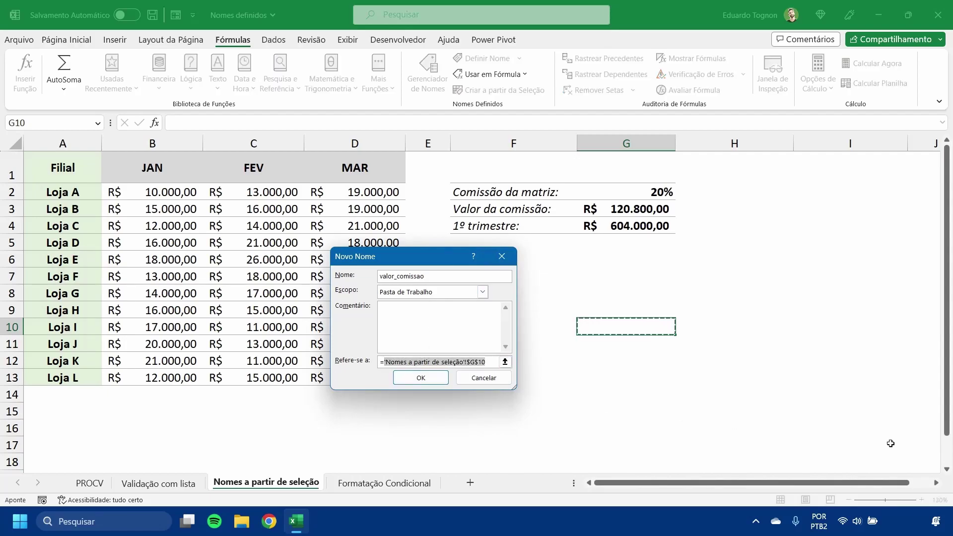
pyautogui.press('BackSpace')
pyautogui.write('=comissao*trimestre1')
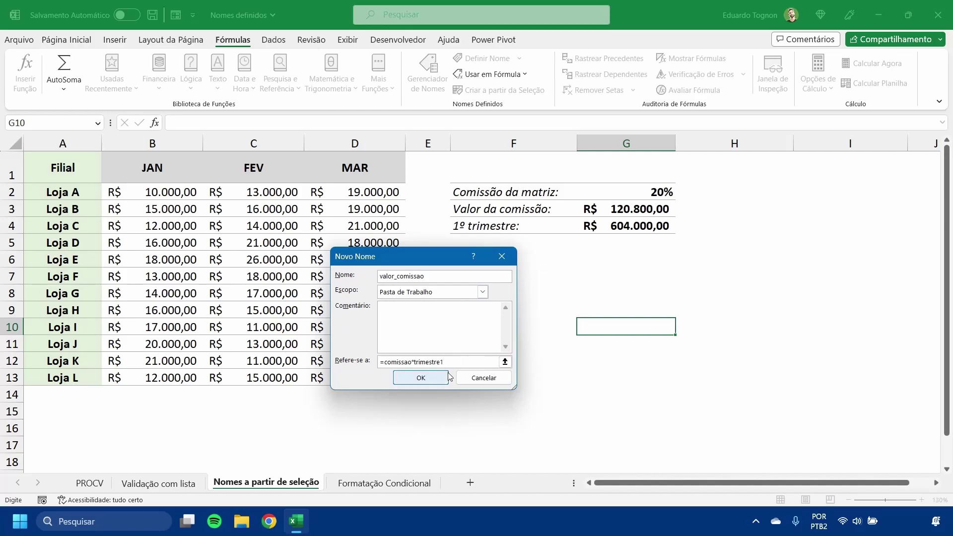
pyautogui.click(430, 378)
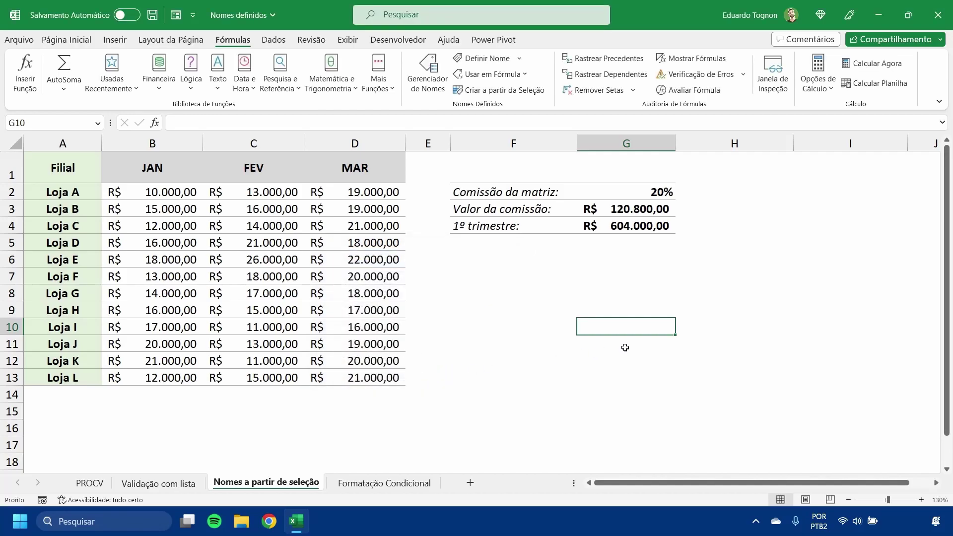
# Enter =valor_comissao in G10 using the name autocomplete
pyautogui.write('=')
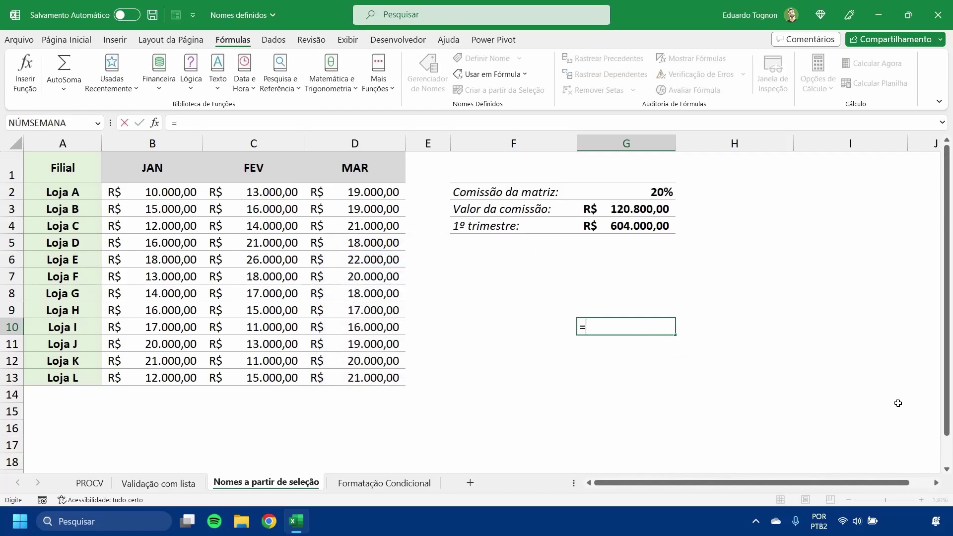
pyautogui.write('vao')
pyautogui.press('BackSpace')
pyautogui.write('l')
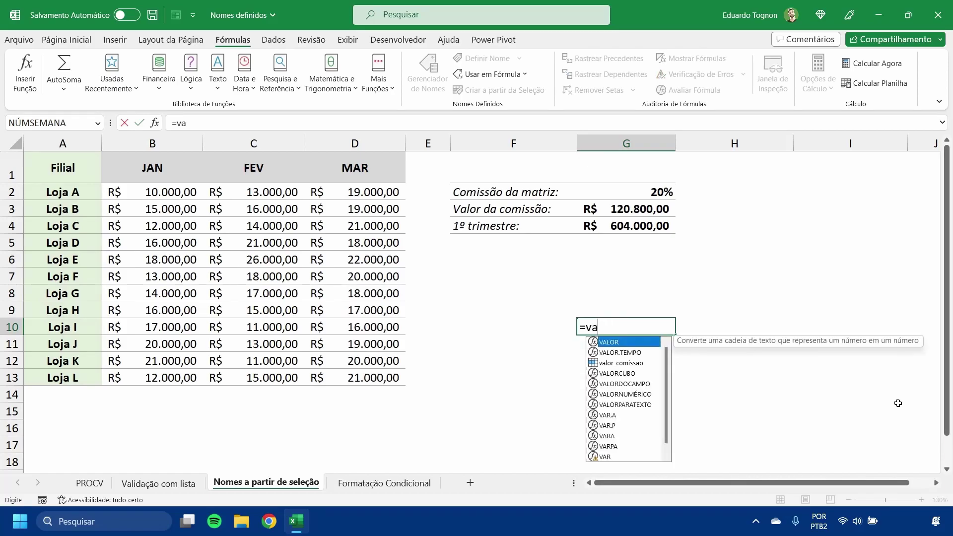
pyautogui.write('or')
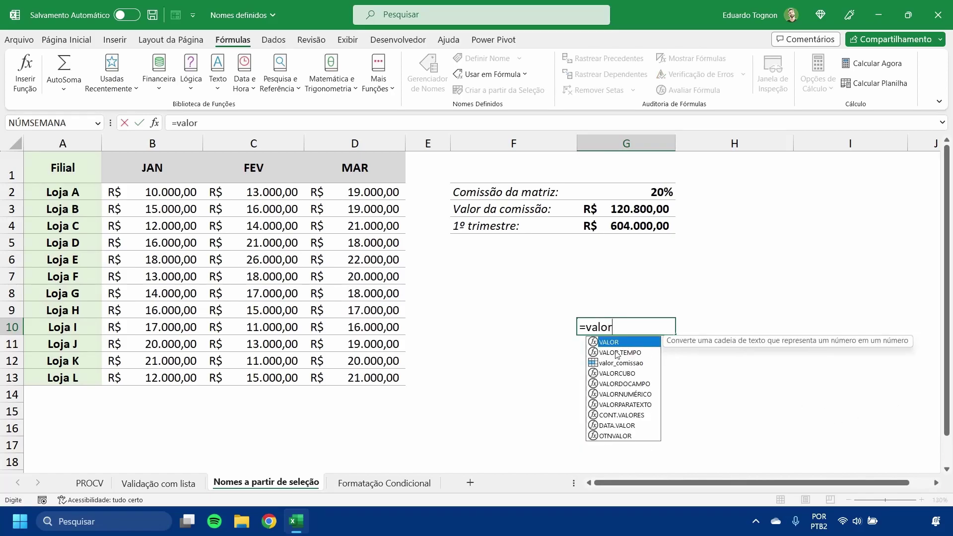
pyautogui.doubleClick(620, 363)
pyautogui.press('Return')
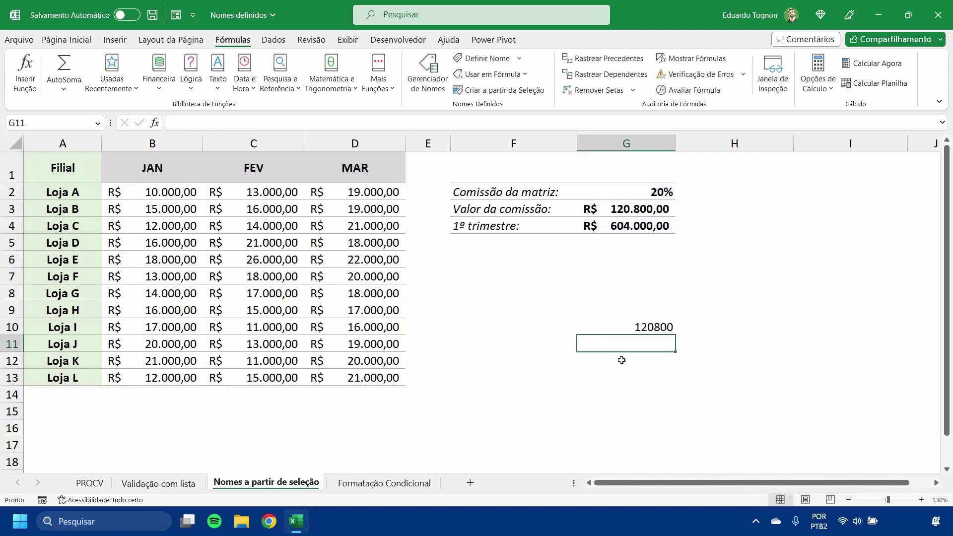
# Apply the Contábil accounting format to G10, then reselect the sales values B2:D13
pyautogui.click(650, 329)
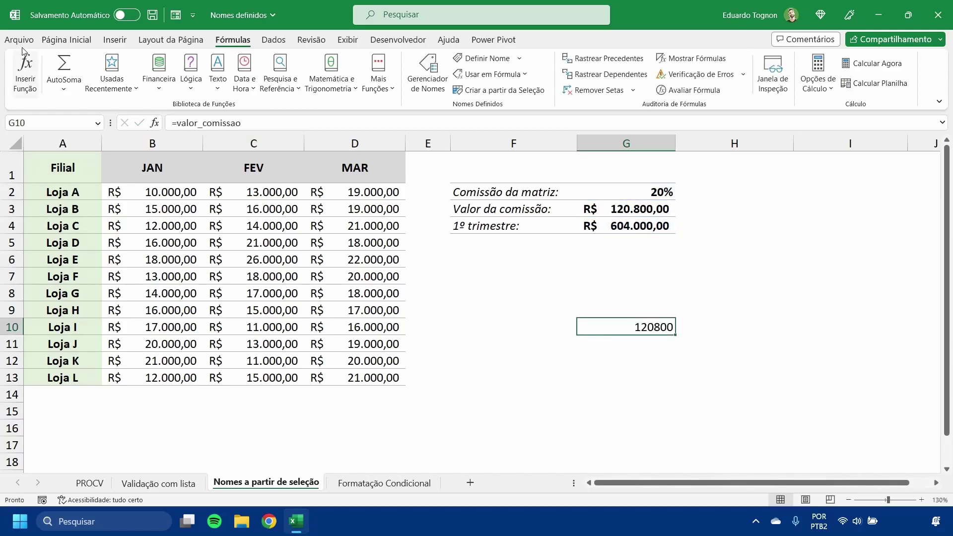
pyautogui.click(67, 39)
pyautogui.click(503, 83)
pyautogui.click(782, 394)
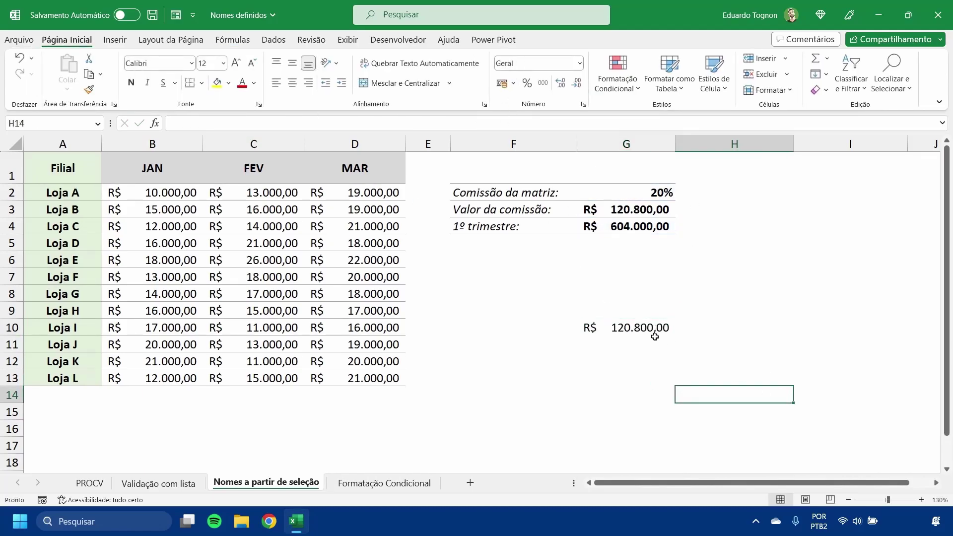
pyautogui.click(628, 326)
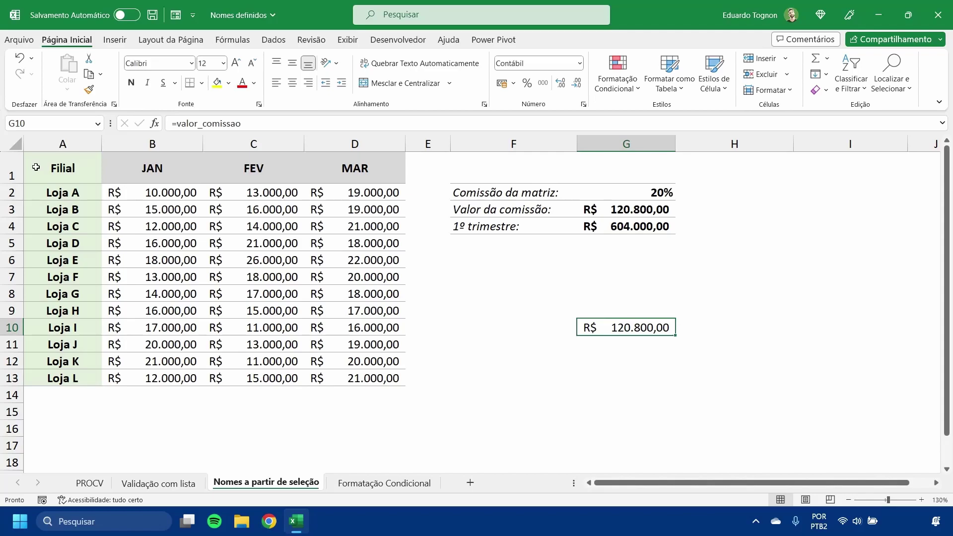
pyautogui.moveTo(155, 196); pyautogui.dragTo(336, 375)
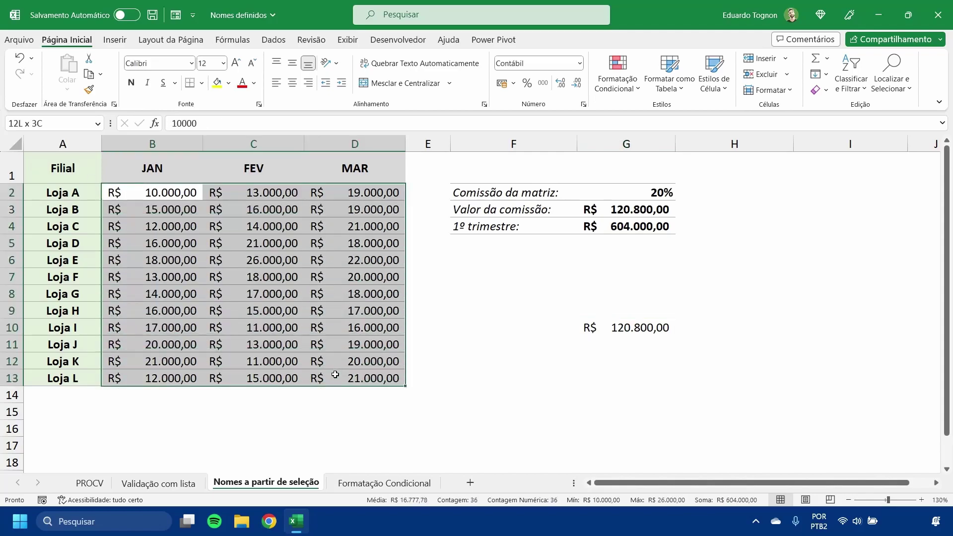
pyautogui.click(325, 345)
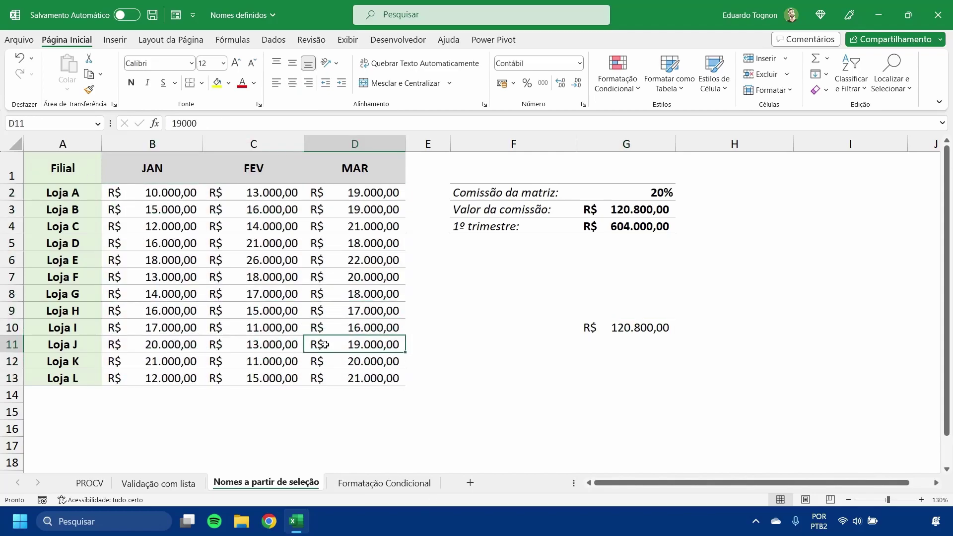
pyautogui.moveTo(139, 195); pyautogui.dragTo(356, 382)
pyautogui.moveTo(355, 382)
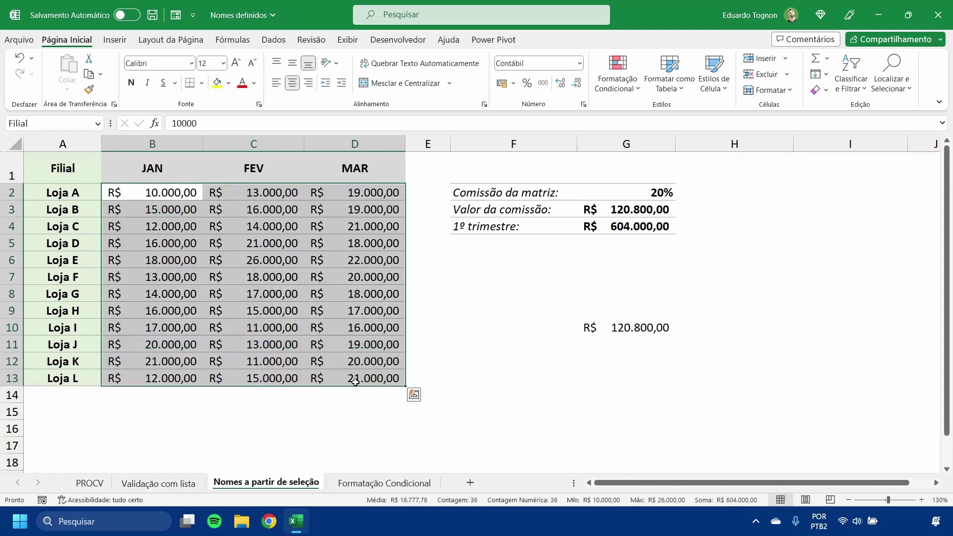
# Review the B2:D13 sales values, select empty cell F14 and show the Fórmulas tools
pyautogui.moveTo(142, 195)
pyautogui.mouseDown()
pyautogui.moveTo(347, 365)
pyautogui.moveTo(347, 380)
pyautogui.mouseUp()
pyautogui.click(152, 189)
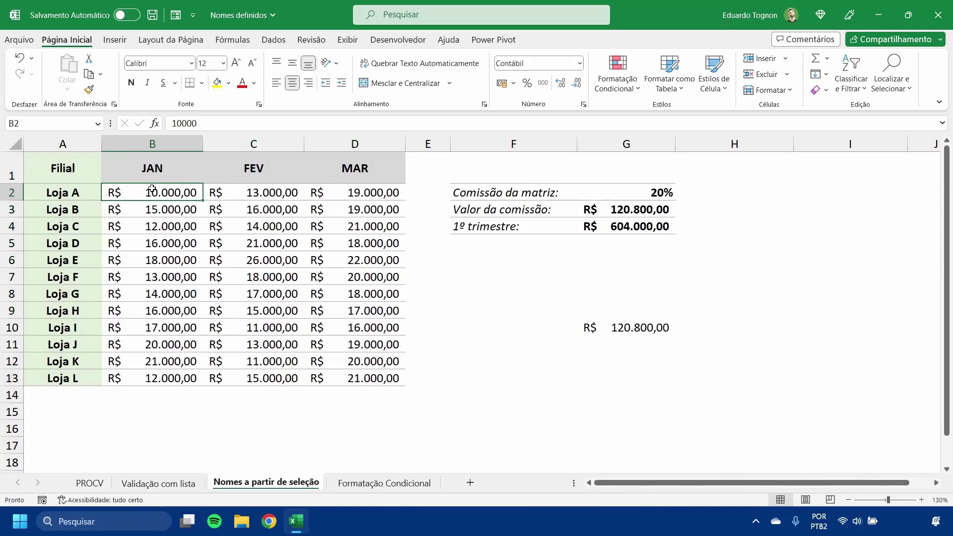
pyautogui.moveTo(154, 191); pyautogui.dragTo(358, 377)
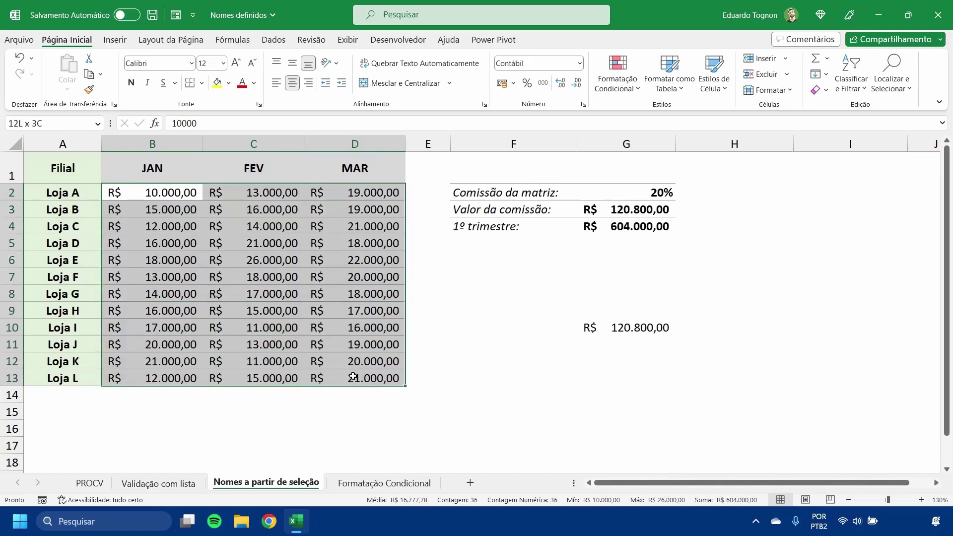
pyautogui.click(496, 400)
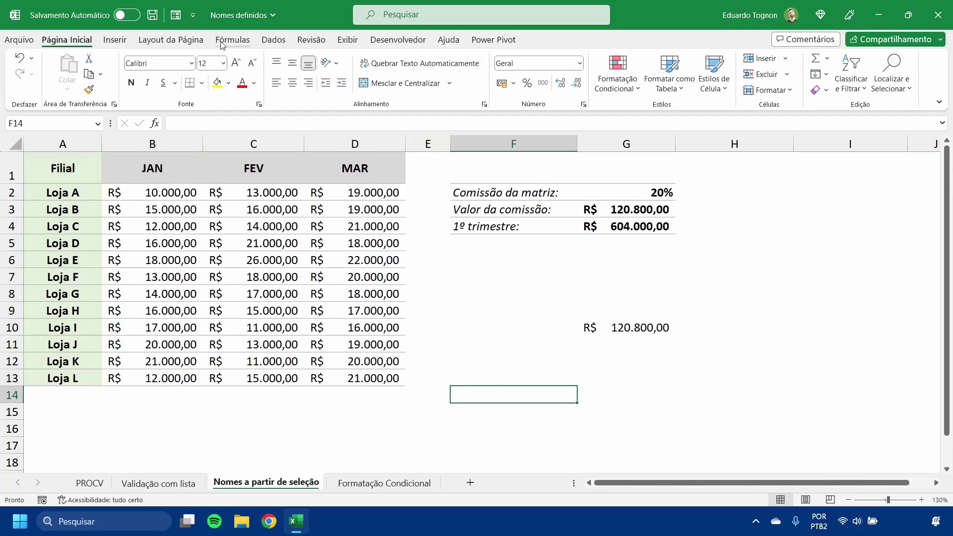
pyautogui.click(231, 39)
# Start a new name in the Name Manager referring to SOMA of the sales range B2:D13
pyautogui.click(484, 58)
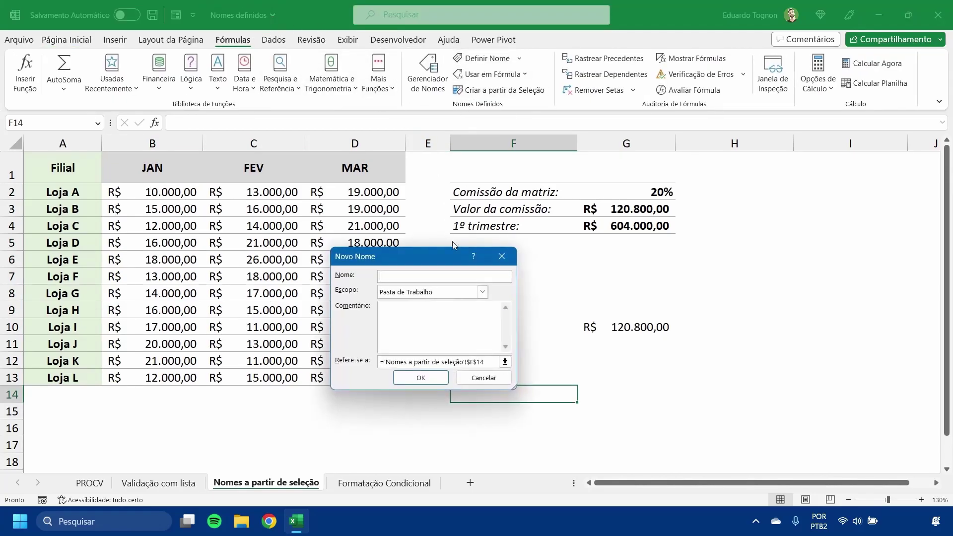
pyautogui.click(505, 256)
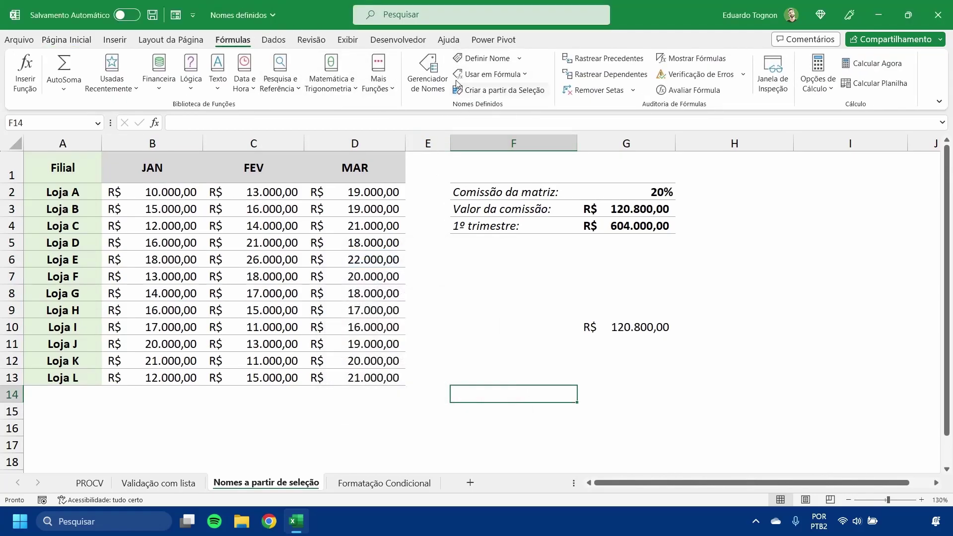
pyautogui.click(427, 74)
pyautogui.click(285, 215)
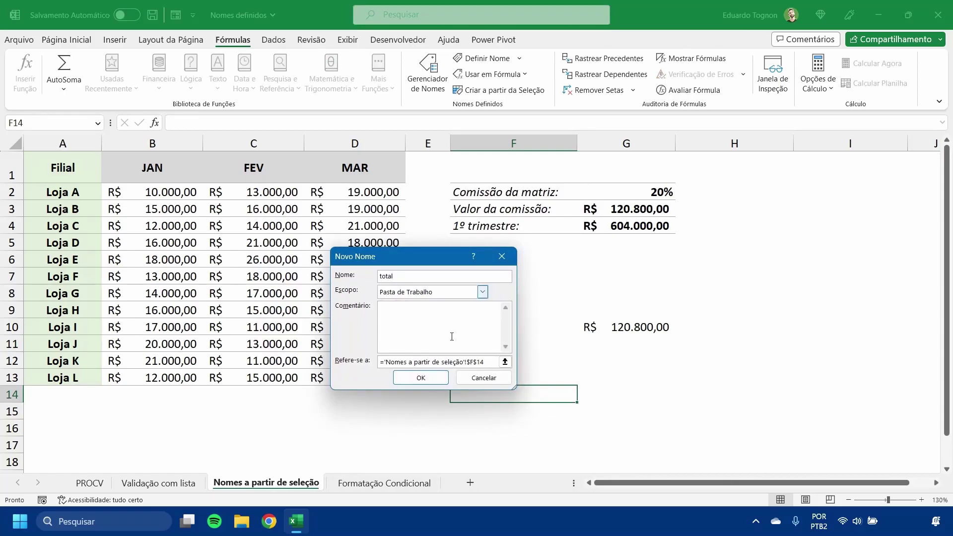
pyautogui.click(387, 362)
pyautogui.doubleClick(483, 362)
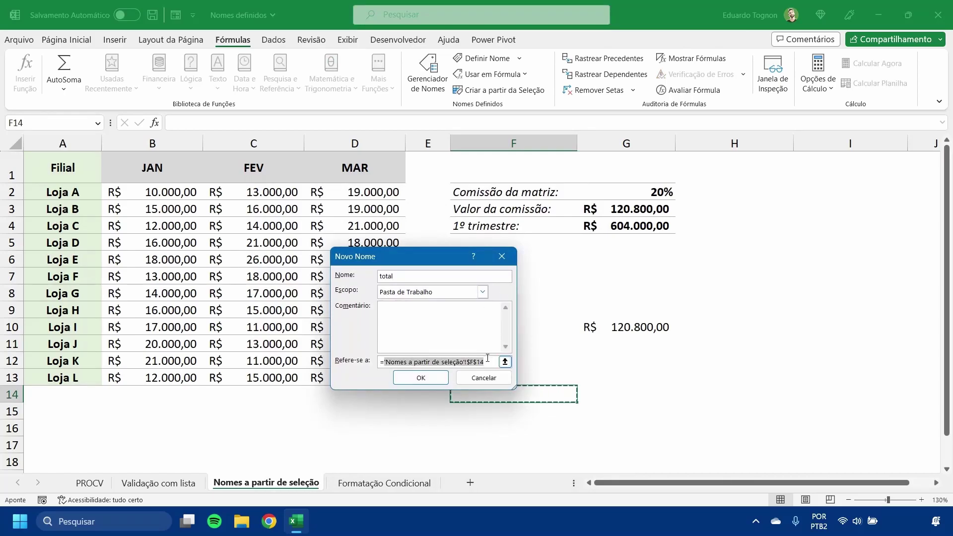
pyautogui.write('soma(')
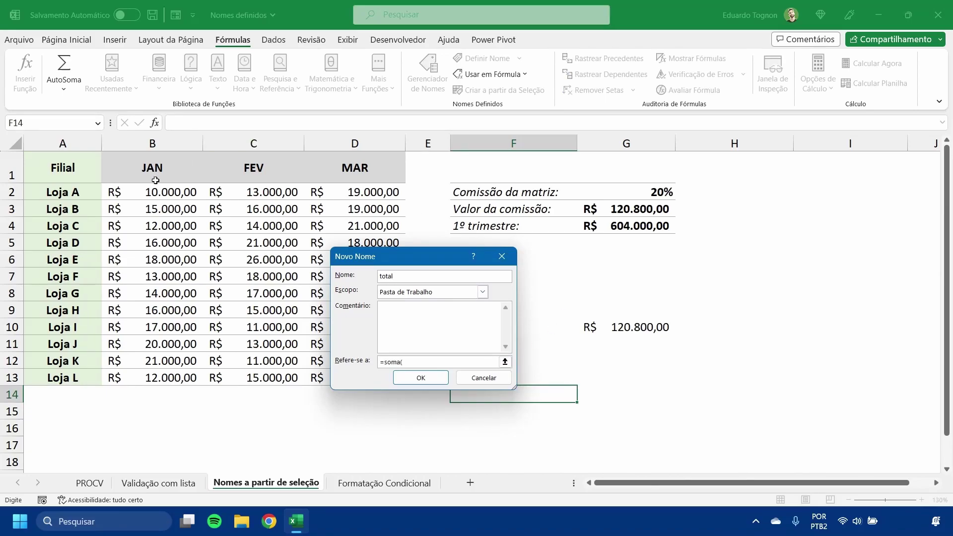
pyautogui.moveTo(149, 191)
pyautogui.mouseDown()
pyautogui.moveTo(323, 208)
pyautogui.moveTo(347, 377)
pyautogui.mouseUp()
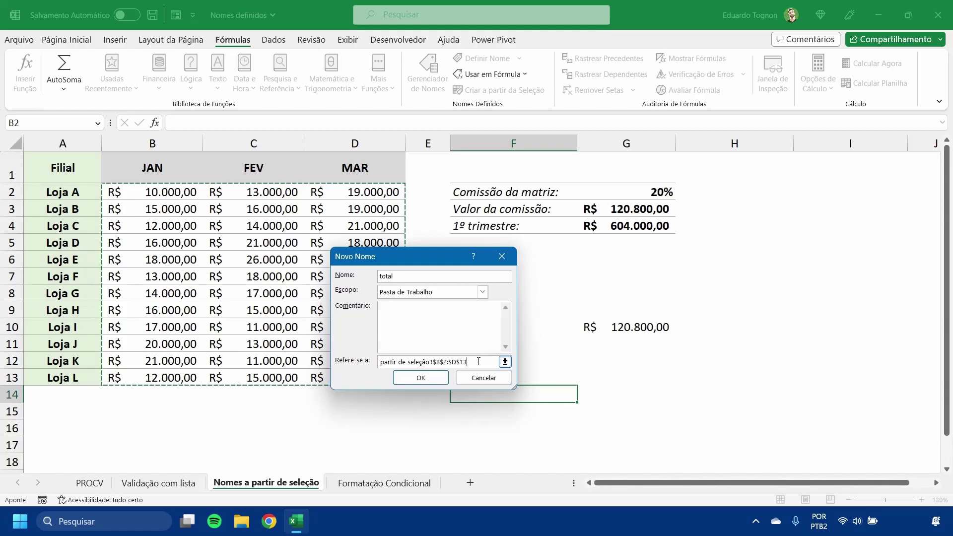
# Verify the =SOMA('Nomes a partir de seleção'!$B$2:$D$13) reference and save the name total
pyautogui.click(479, 361)
pyautogui.write(')')
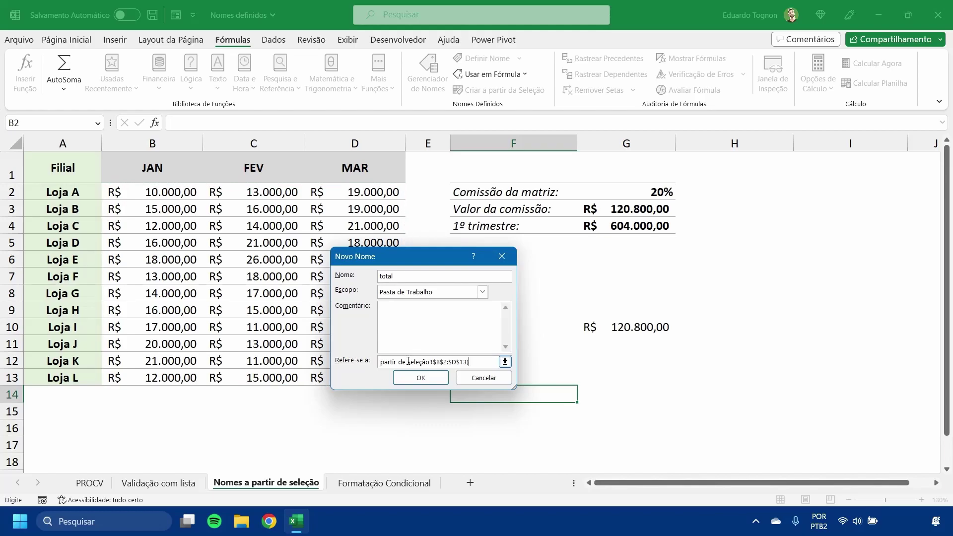
pyautogui.moveTo(479, 361); pyautogui.dragTo(286, 372)
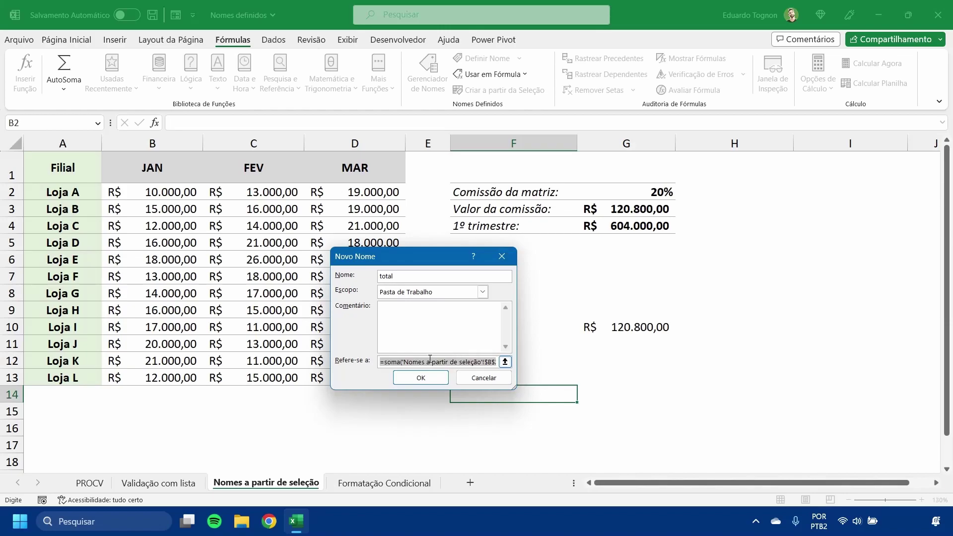
pyautogui.moveTo(477, 362); pyautogui.dragTo(351, 361)
pyautogui.click(394, 361)
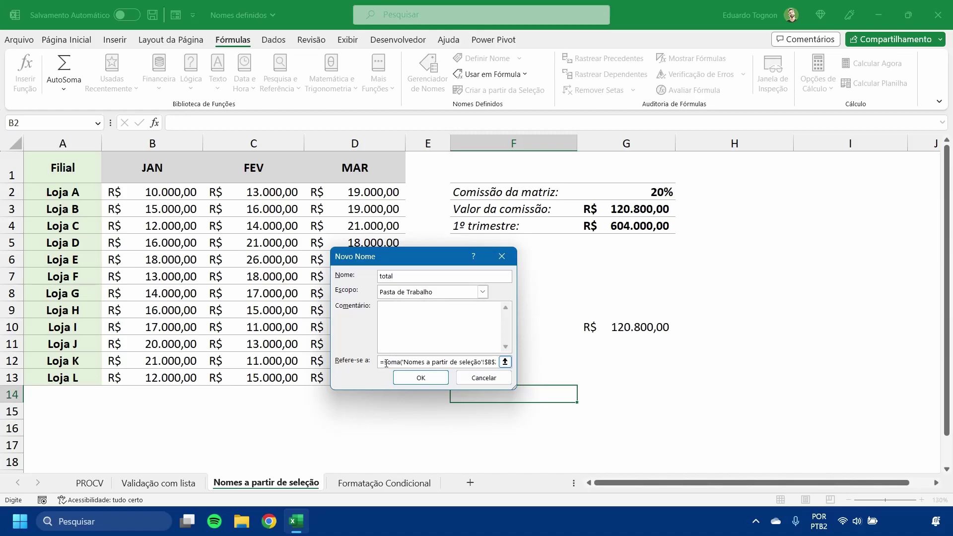
pyautogui.moveTo(400, 362); pyautogui.dragTo(530, 361)
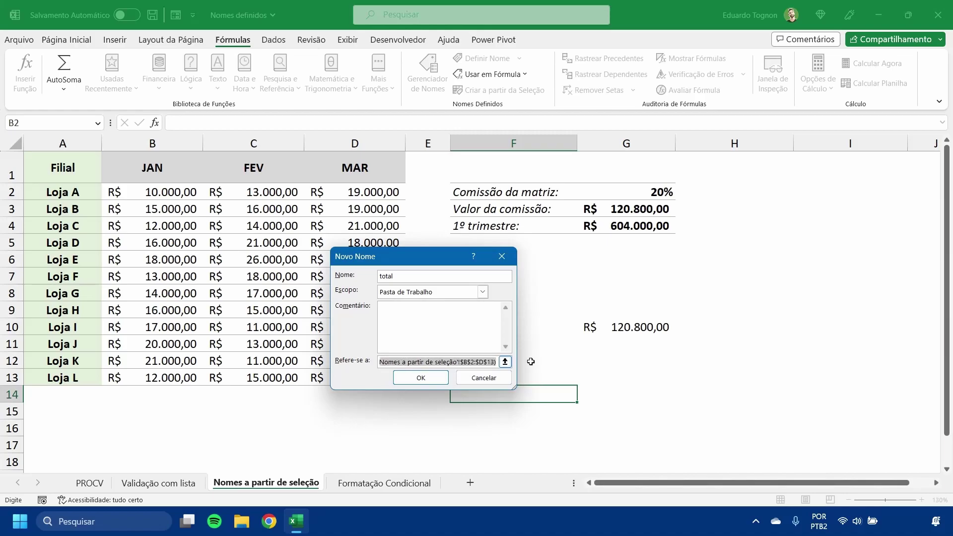
pyautogui.click(421, 378)
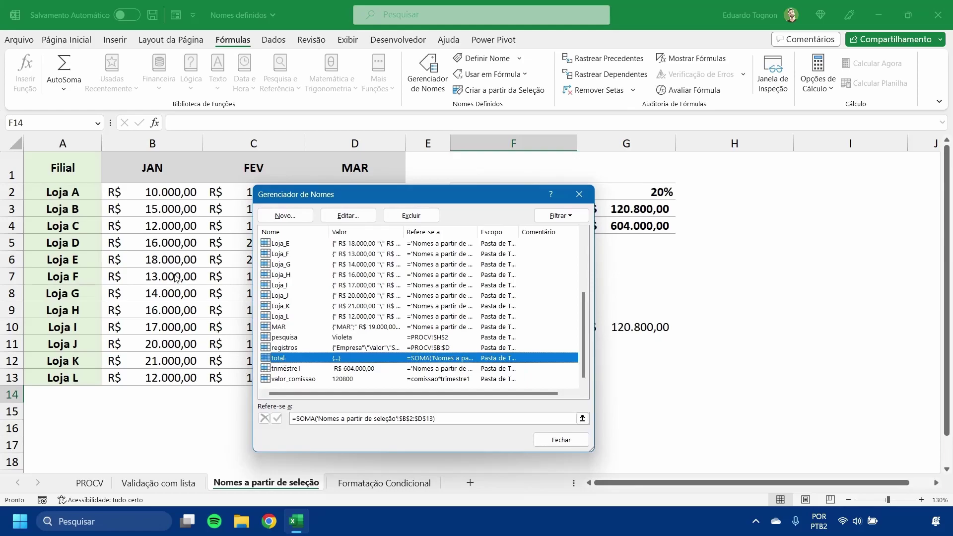
# Close Name Manager and enter the formula =total in cell F14
pyautogui.click(558, 435)
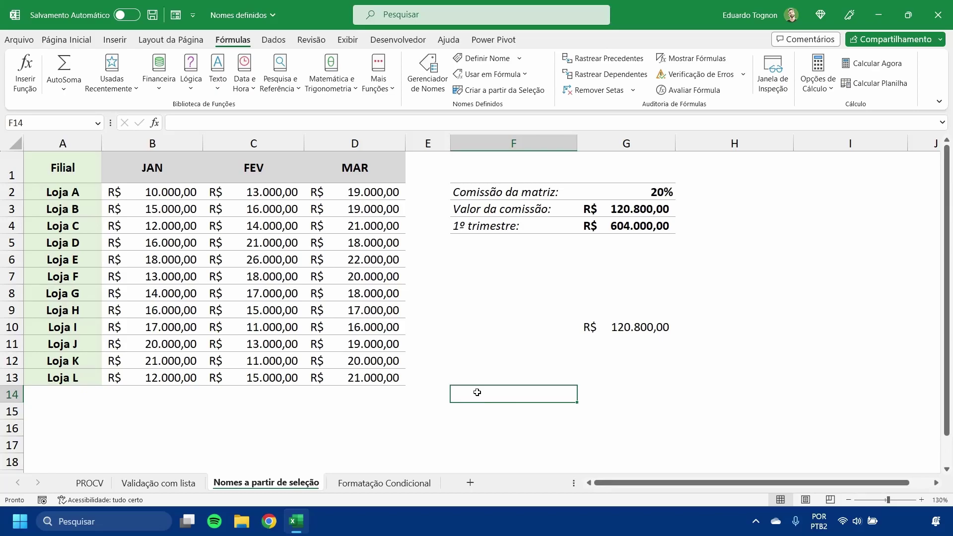
pyautogui.write('=tota')
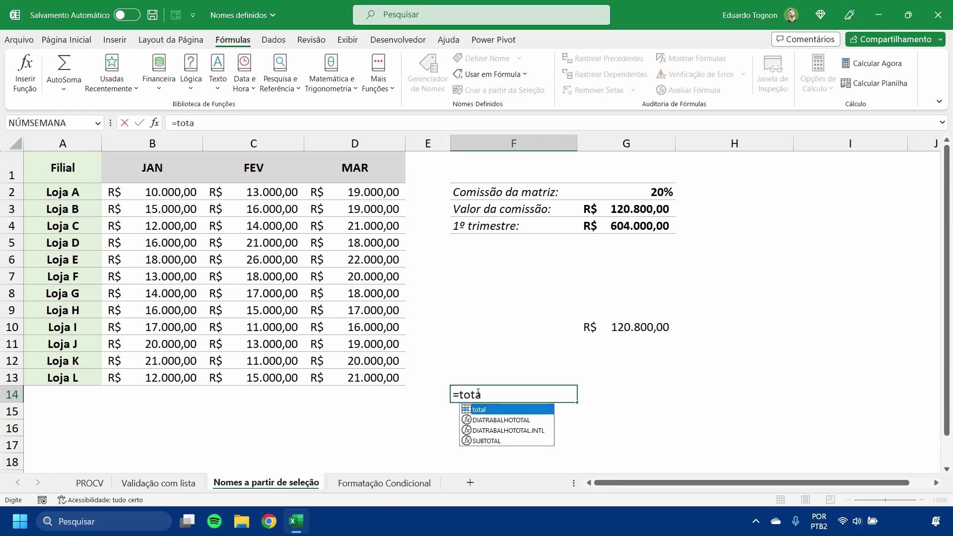
pyautogui.write('l')
pyautogui.press('Return')
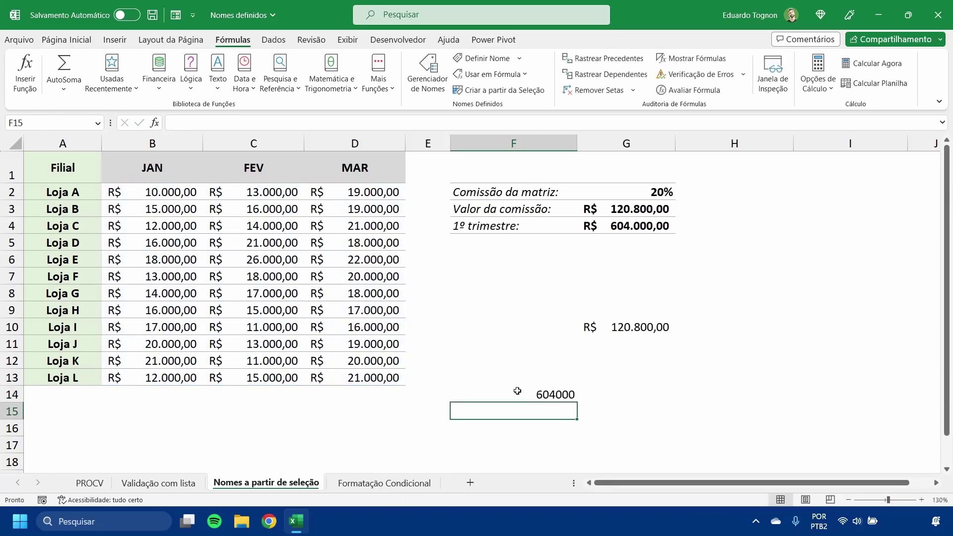
# Format F14 as Contábil so it shows R$ 604.000,00, checking it against the summed sales
pyautogui.click(517, 392)
pyautogui.click(67, 40)
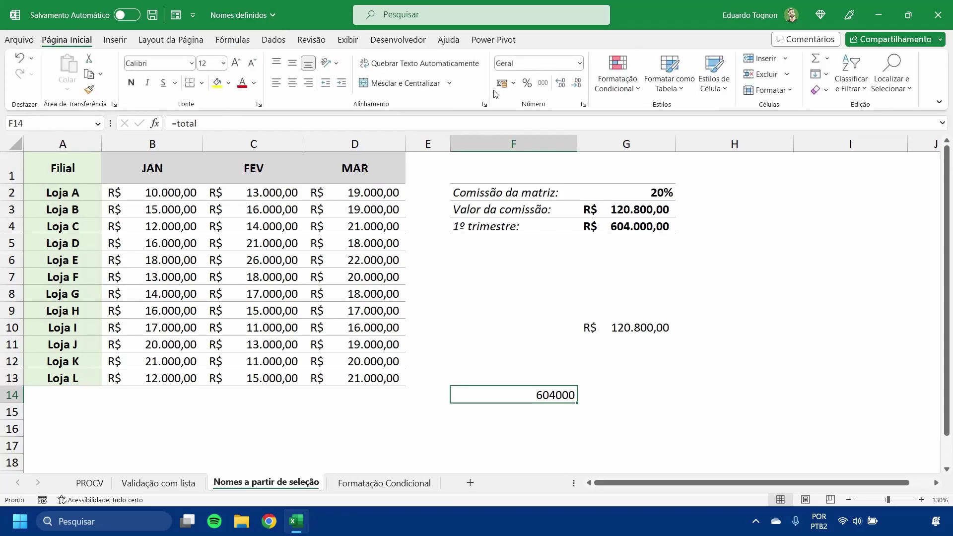
pyautogui.click(502, 83)
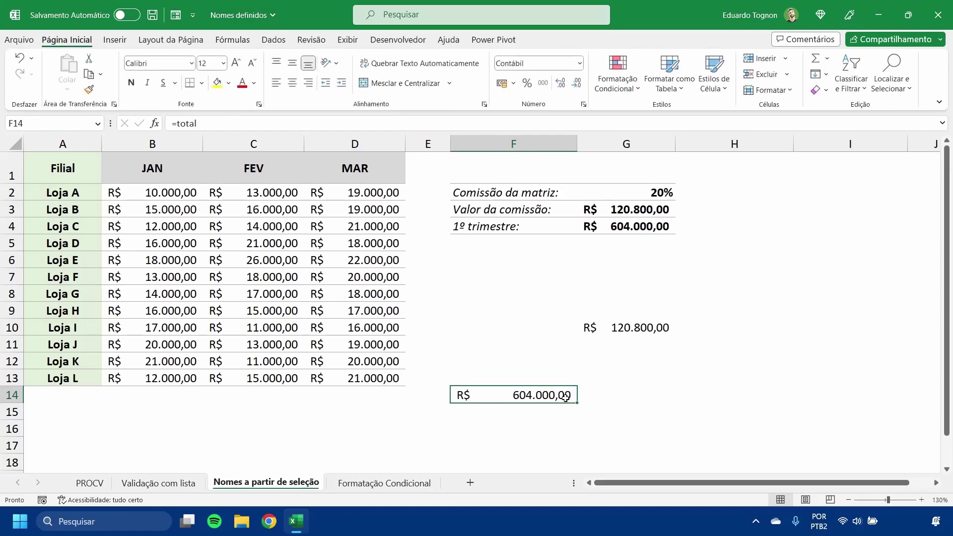
pyautogui.click(639, 228)
pyautogui.moveTo(147, 194)
pyautogui.mouseDown()
pyautogui.moveTo(360, 320)
pyautogui.moveTo(348, 379)
pyautogui.mouseUp()
pyautogui.click(552, 391)
# Go to the Formatação Condicional sheet and zoom in
pyautogui.click(378, 482)
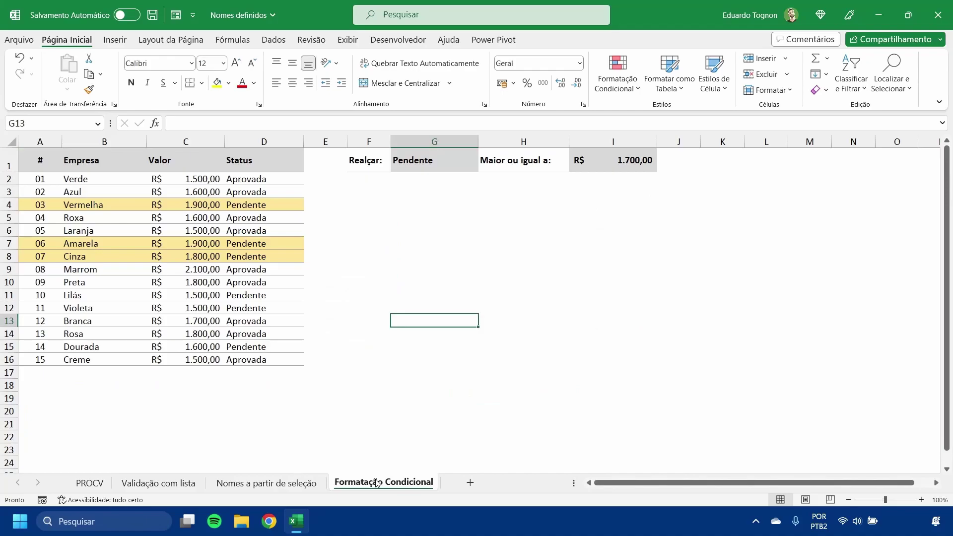
pyautogui.click(922, 500)
pyautogui.click(922, 500)
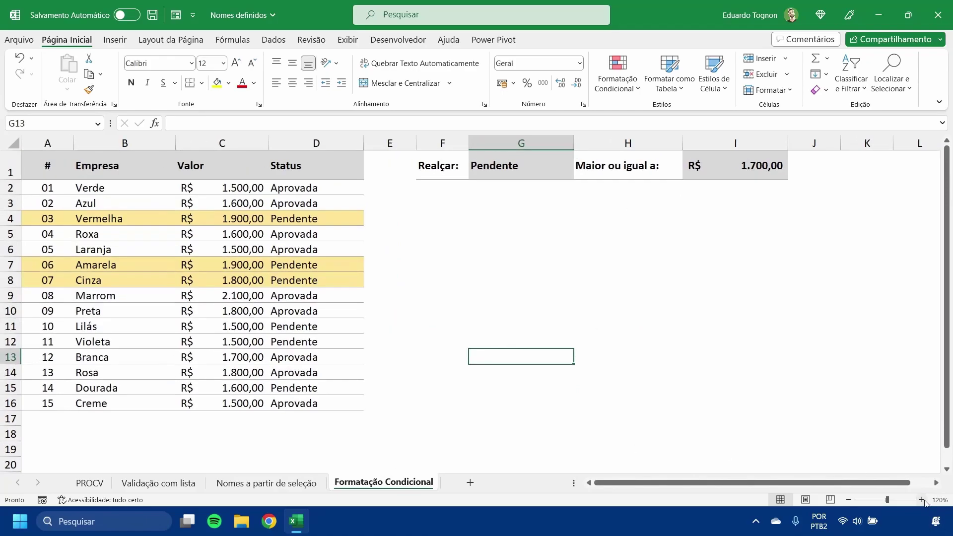
pyautogui.click(922, 500)
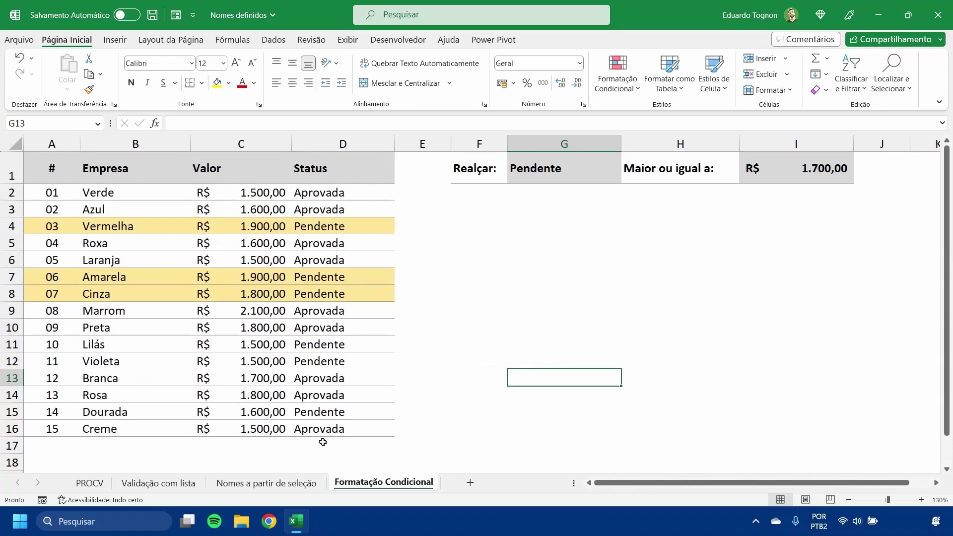
# Set the criteria: status Aprovada in G1 and minimum value 1.900 in I1
pyautogui.click(554, 177)
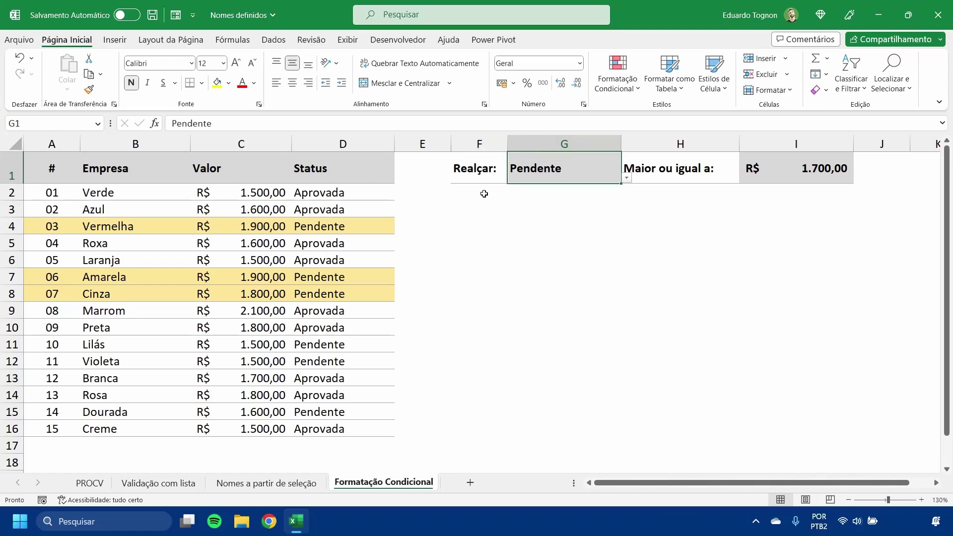
pyautogui.click(839, 177)
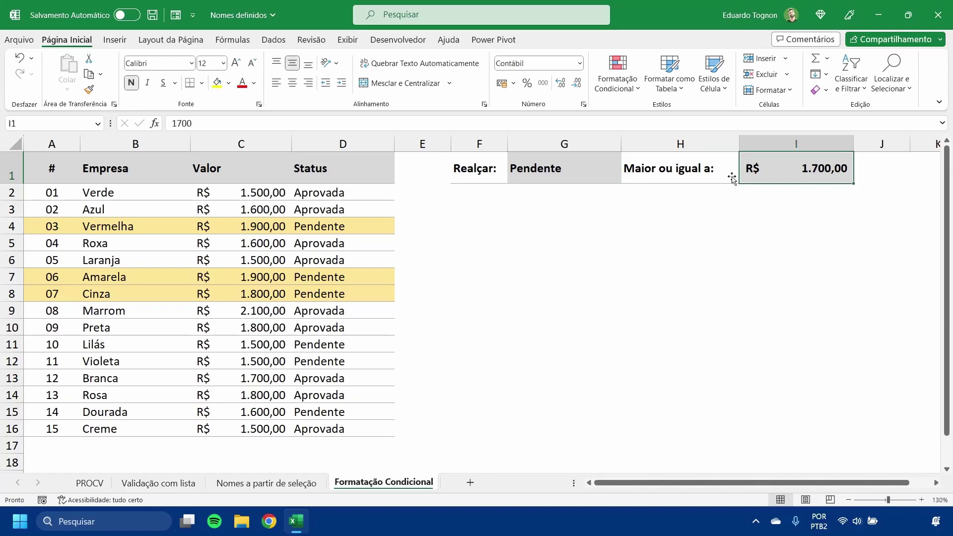
pyautogui.click(541, 174)
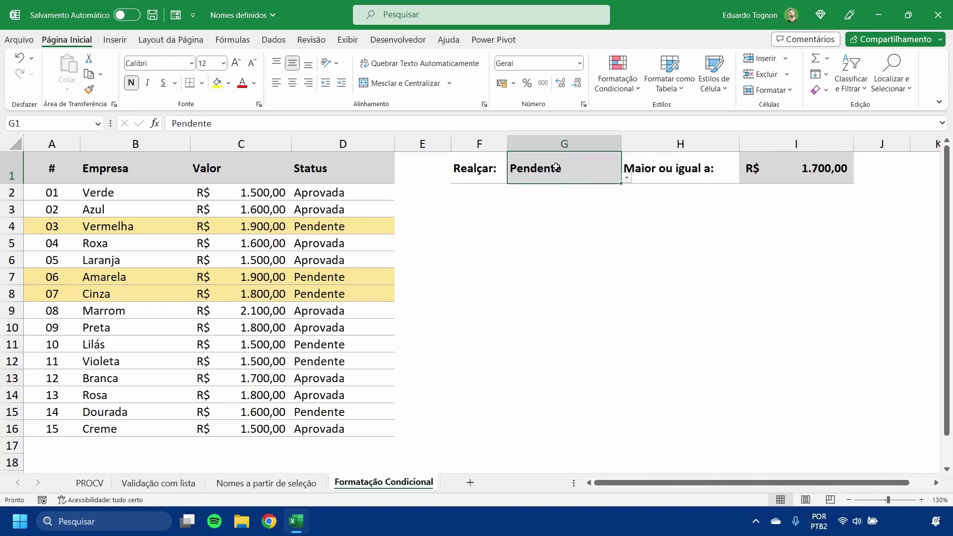
pyautogui.click(790, 172)
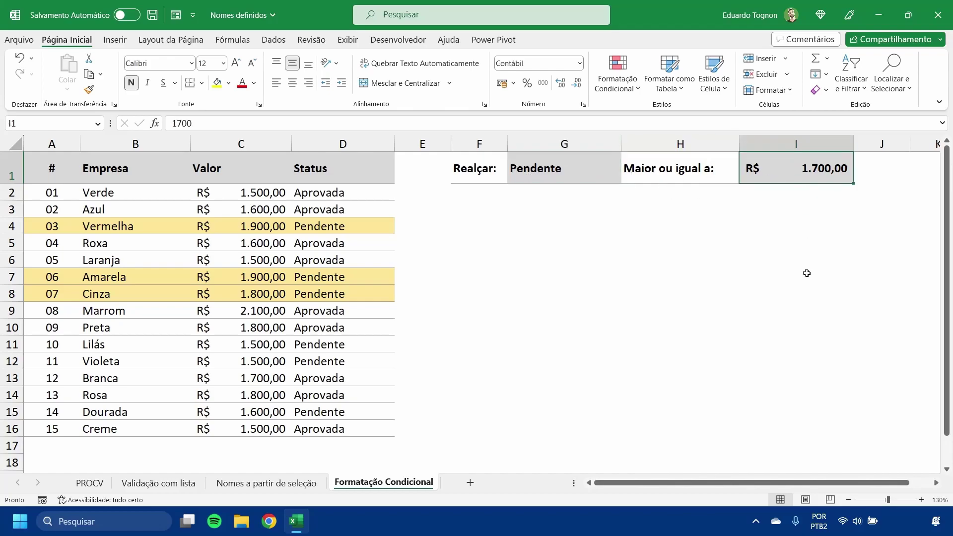
pyautogui.click(565, 166)
pyautogui.click(627, 178)
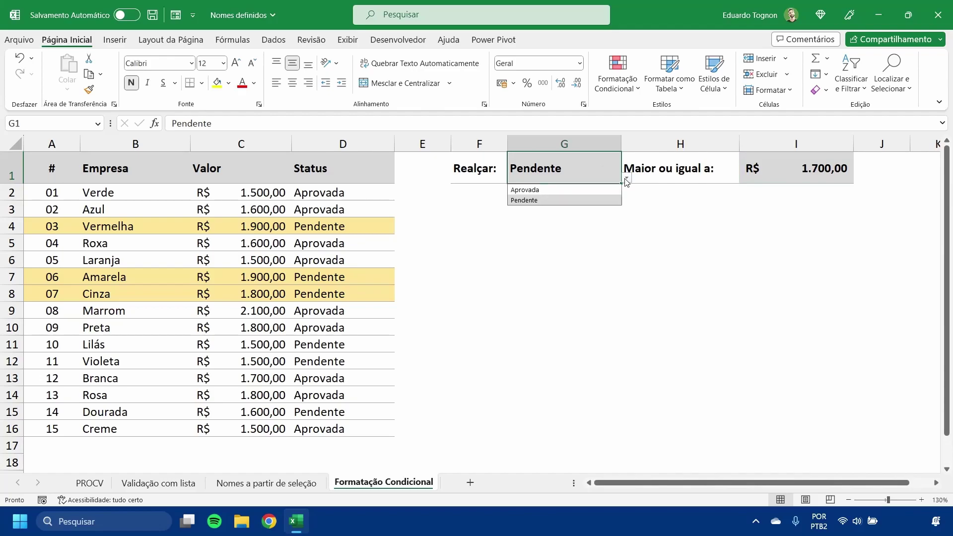
pyautogui.click(526, 189)
pyautogui.click(765, 176)
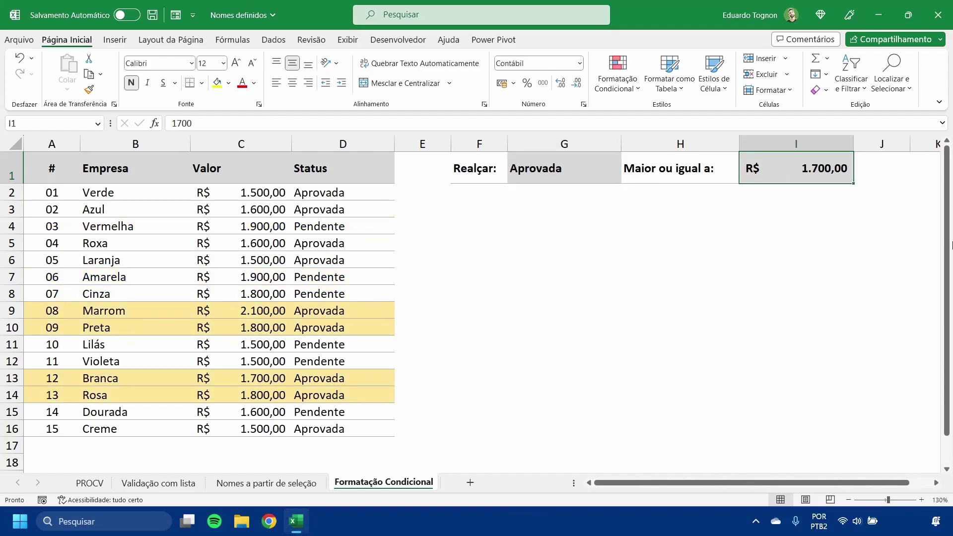
pyautogui.write('1.900')
pyautogui.press('Return')
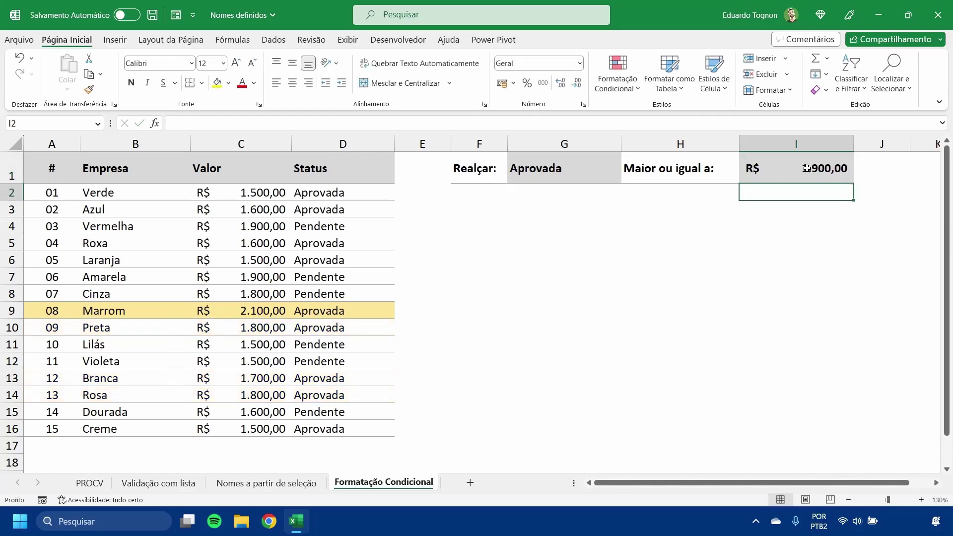
pyautogui.click(806, 168)
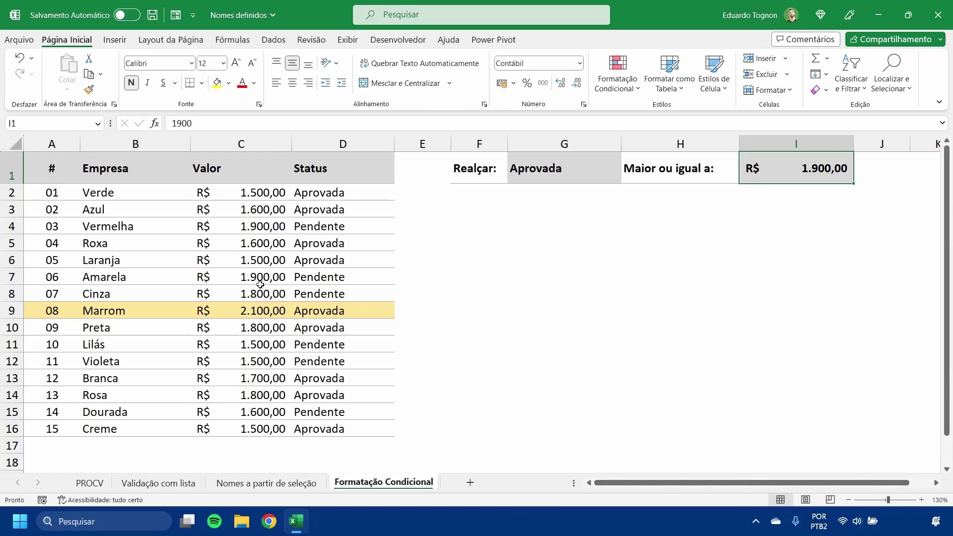
# Select cells C7 and D8 in the Status table, then open the Formatação Condicional dropdown
pyautogui.click(282, 276)
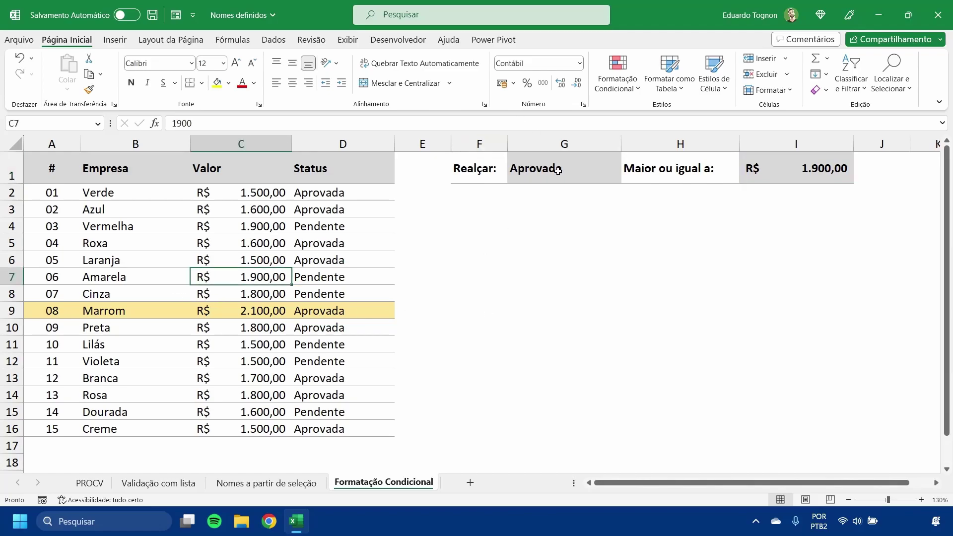
pyautogui.click(332, 291)
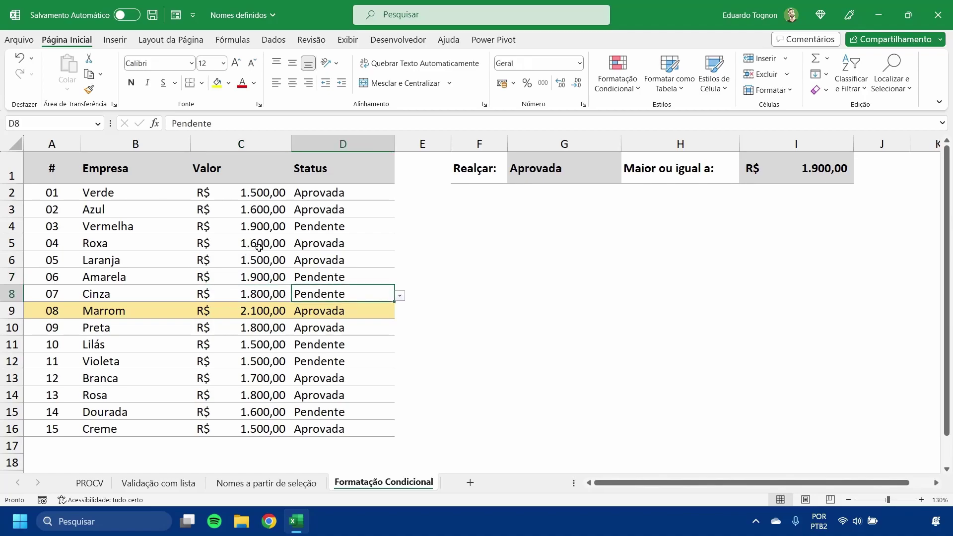
pyautogui.click(609, 73)
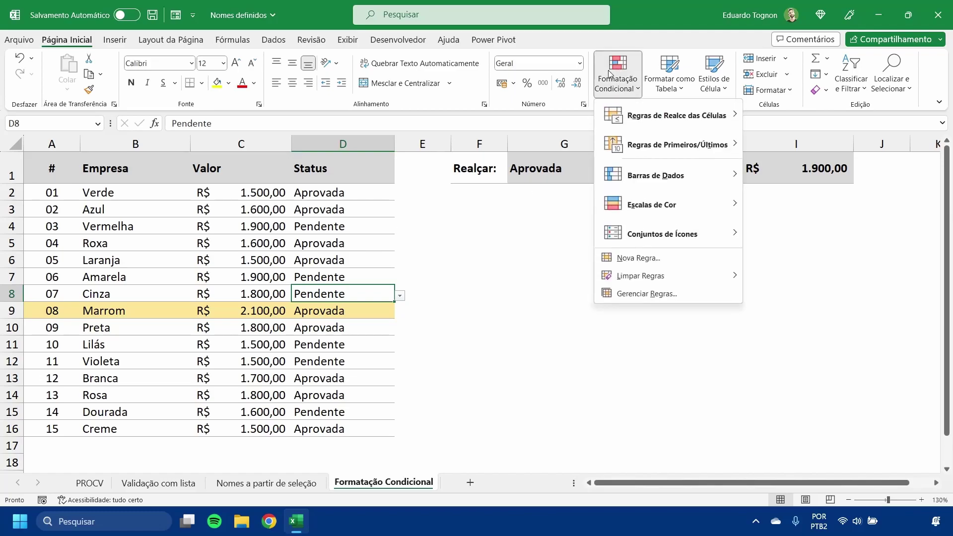
pyautogui.click(624, 296)
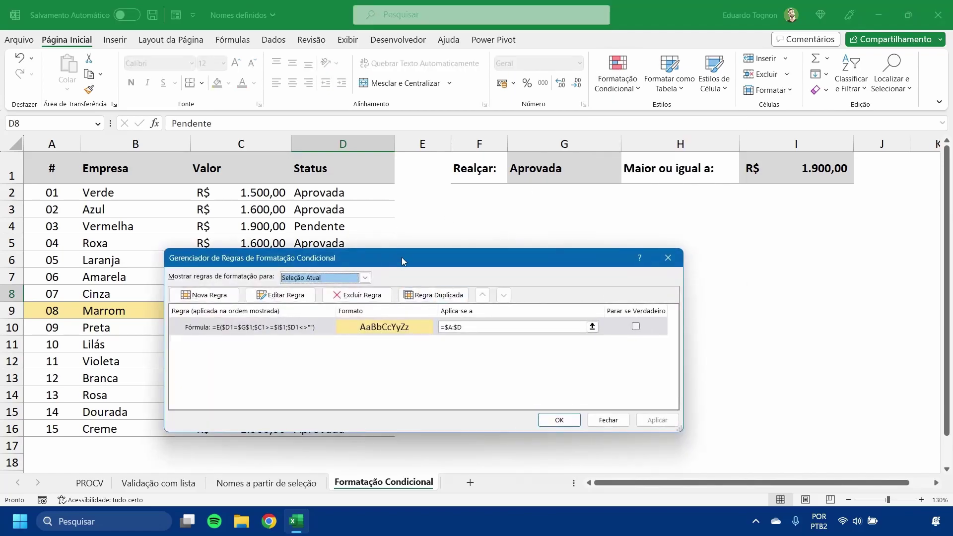
pyautogui.moveTo(402, 261); pyautogui.dragTo(639, 178)
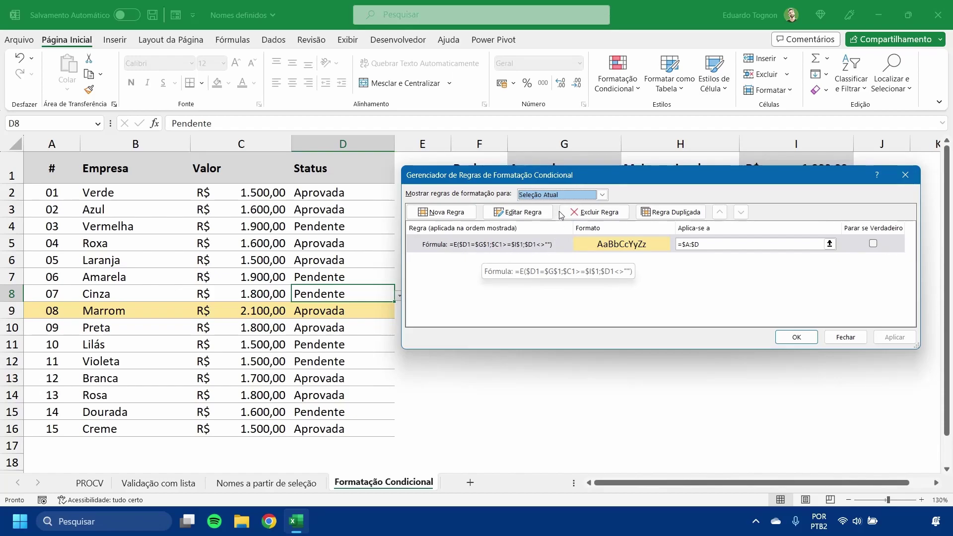
pyautogui.moveTo(571, 178); pyautogui.dragTo(540, 233)
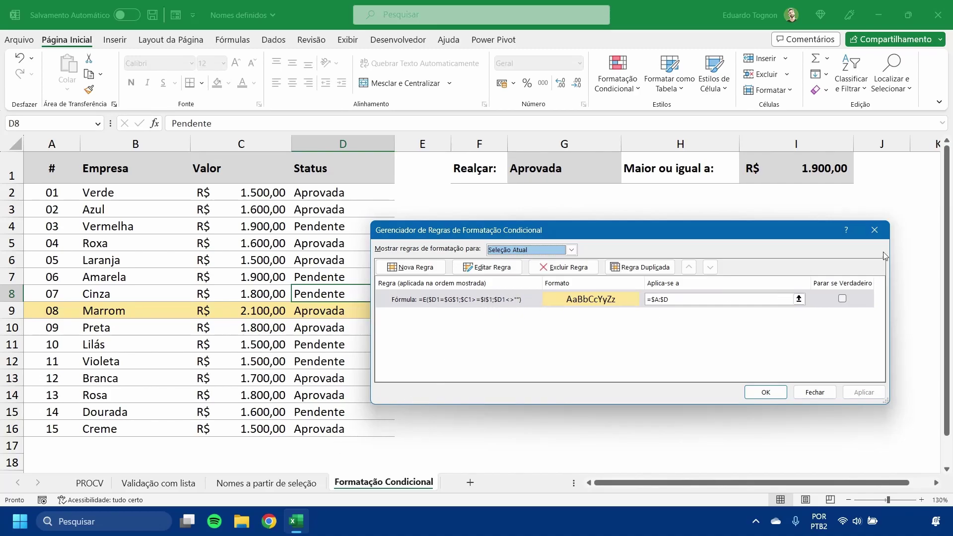
# Close the rules window unchanged and review the G1 status choices and I1 threshold
pyautogui.click(877, 235)
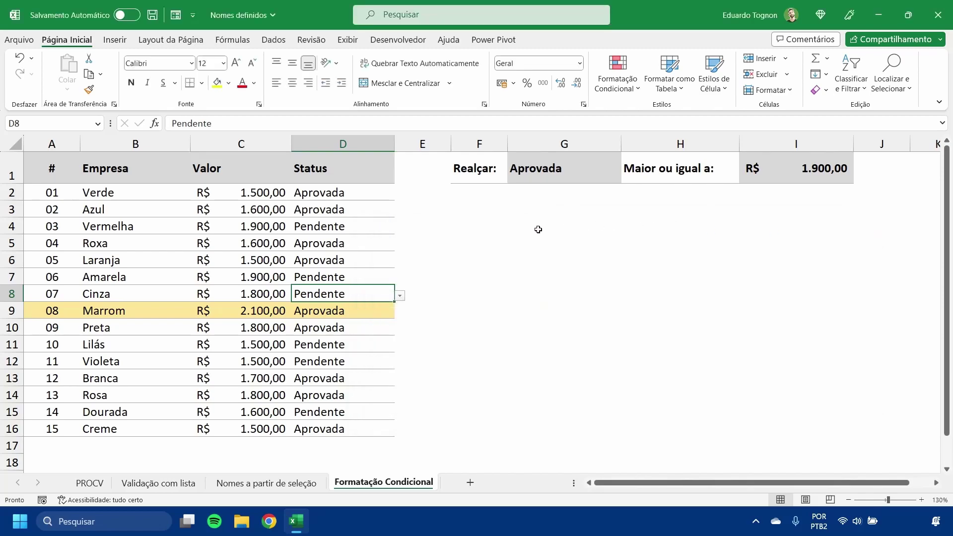
pyautogui.click(546, 170)
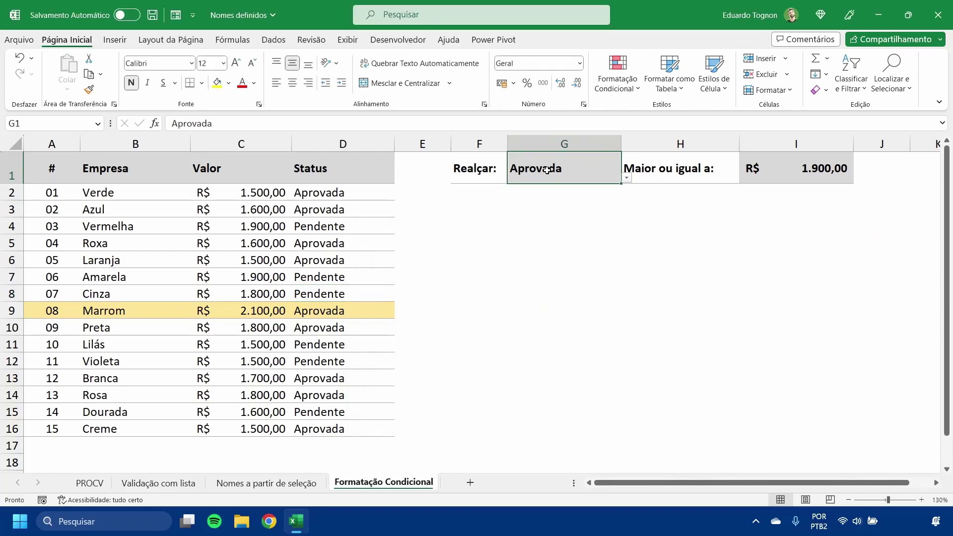
pyautogui.click(628, 178)
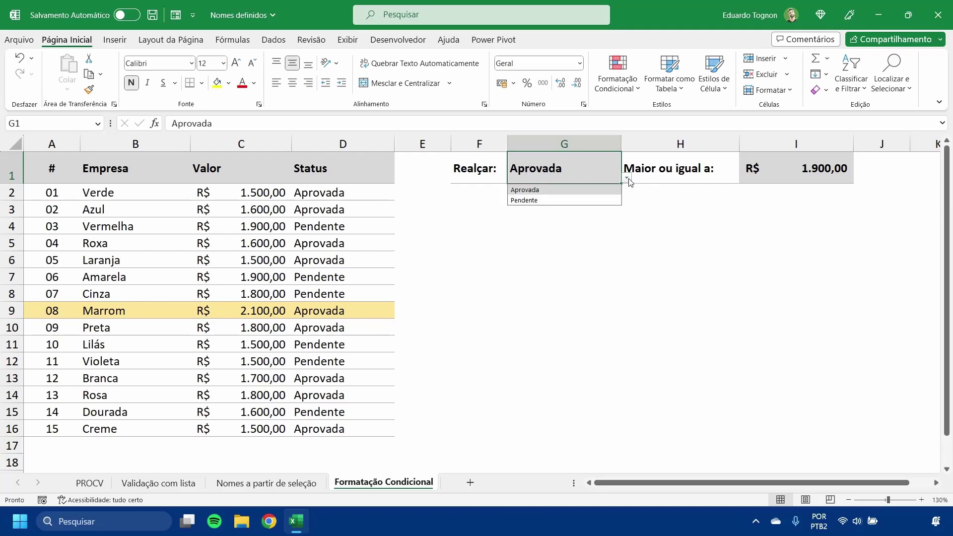
pyautogui.click(534, 268)
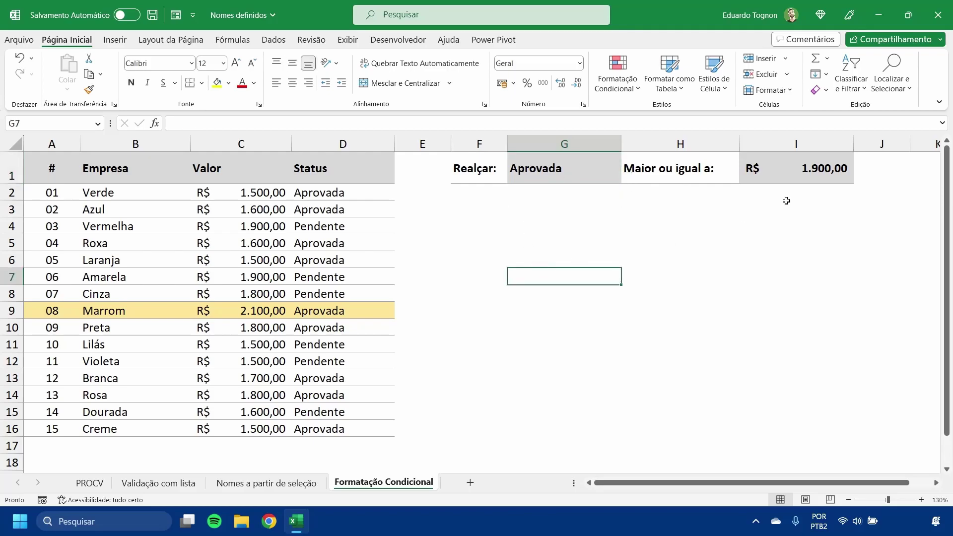
pyautogui.click(798, 170)
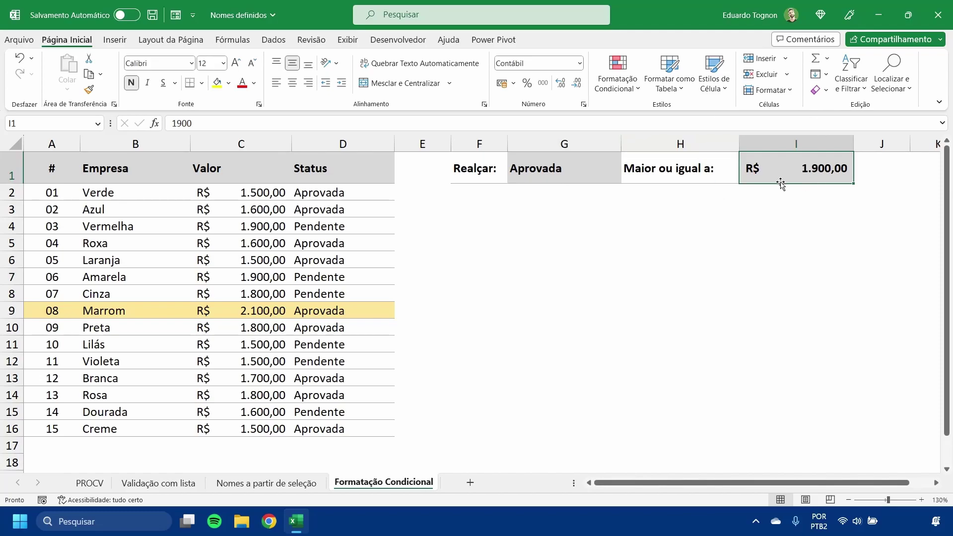
# Name cell G1 'status' and cell I1 'valor' through the Name Box
pyautogui.click(586, 171)
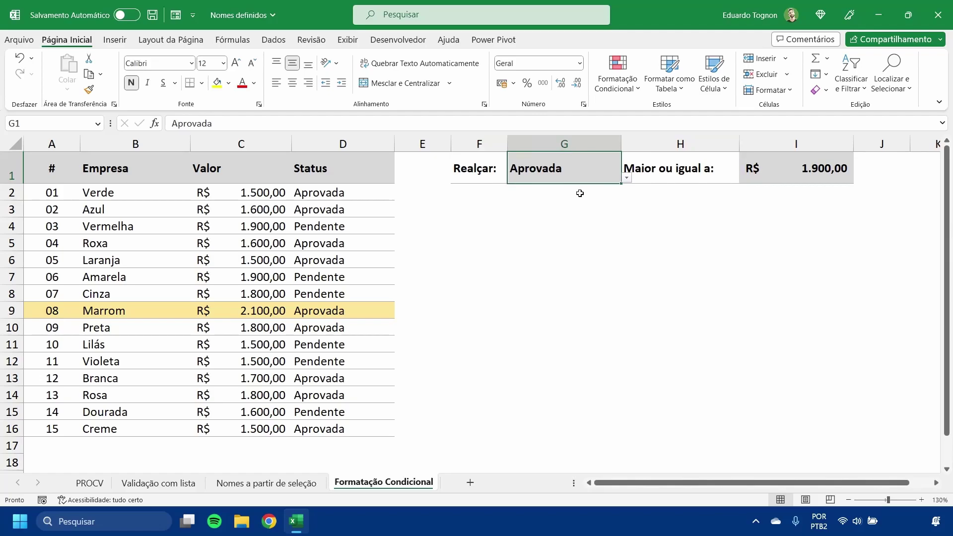
pyautogui.click(38, 125)
pyautogui.write('stat')
pyautogui.write('us')
pyautogui.press('Return')
pyautogui.click(814, 172)
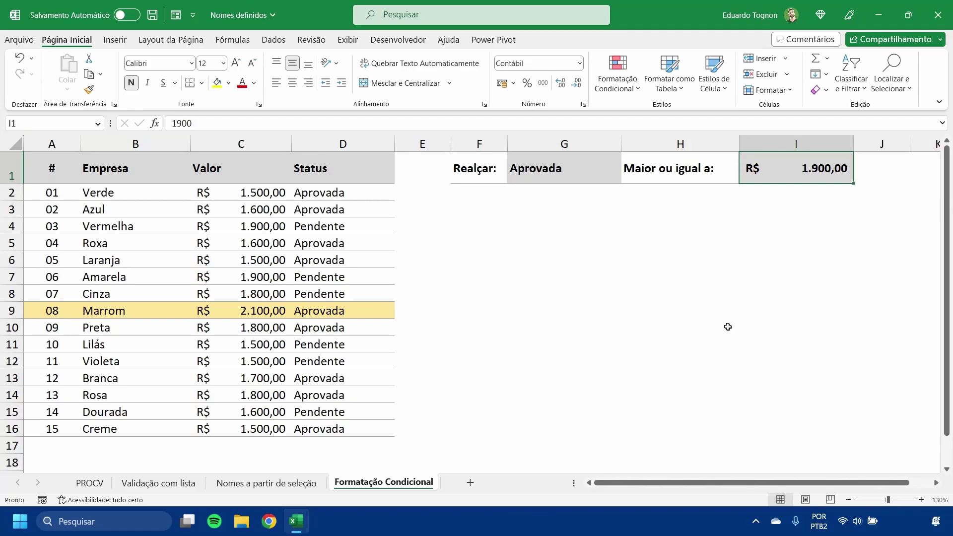
pyautogui.click(35, 123)
pyautogui.write('valor')
pyautogui.click(586, 166)
pyautogui.click(844, 167)
# Select D9 in the table and open the Formatação Condicional options
pyautogui.click(580, 347)
pyautogui.click(342, 310)
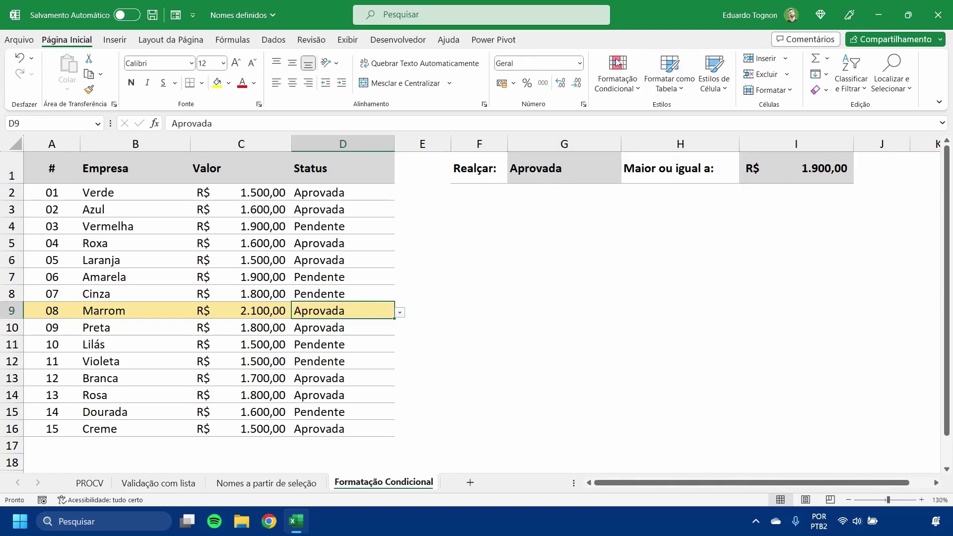
pyautogui.click(618, 74)
# Open the highlight rule in Editar Regra de Formatação and place the cursor in its formula
pyautogui.click(645, 294)
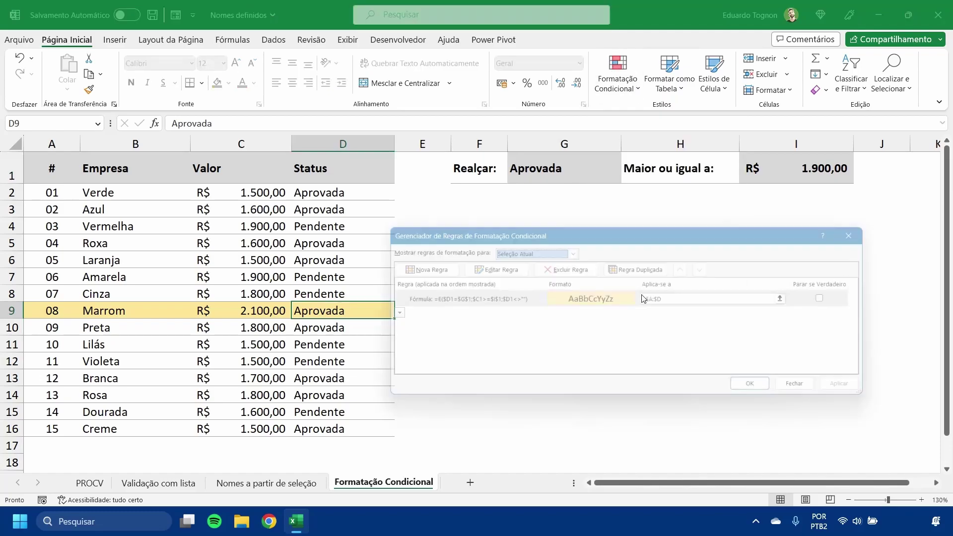
pyautogui.doubleClick(451, 298)
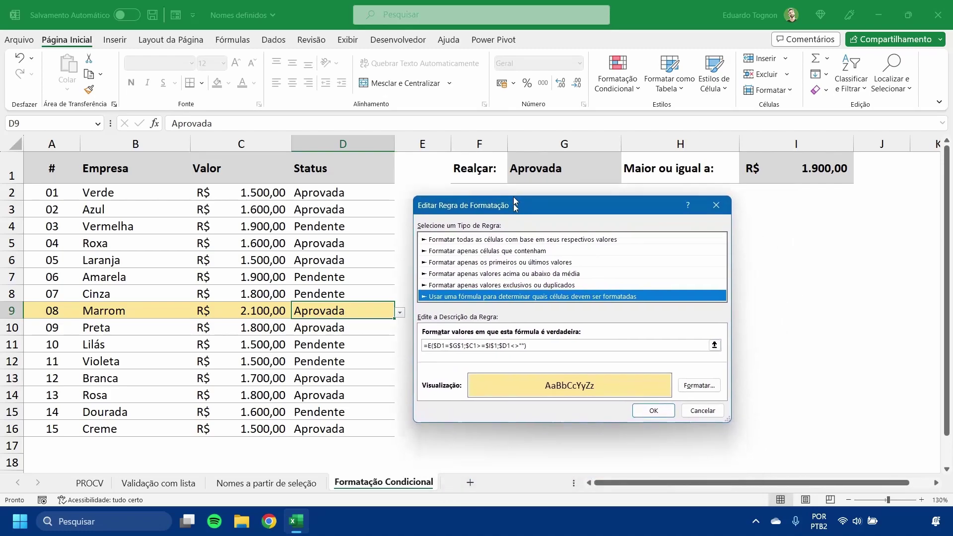
pyautogui.moveTo(573, 210); pyautogui.dragTo(540, 186)
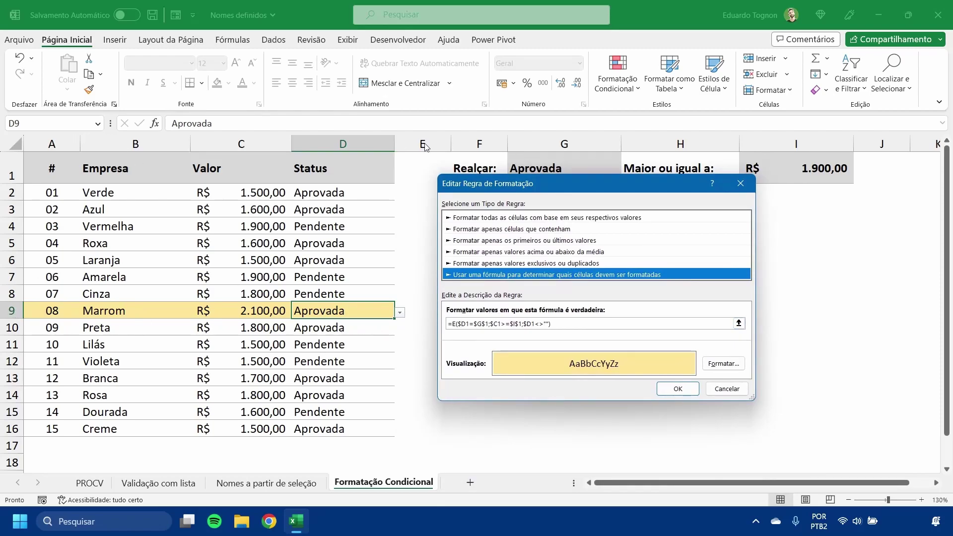
pyautogui.click(466, 323)
pyautogui.moveTo(577, 184); pyautogui.dragTo(567, 215)
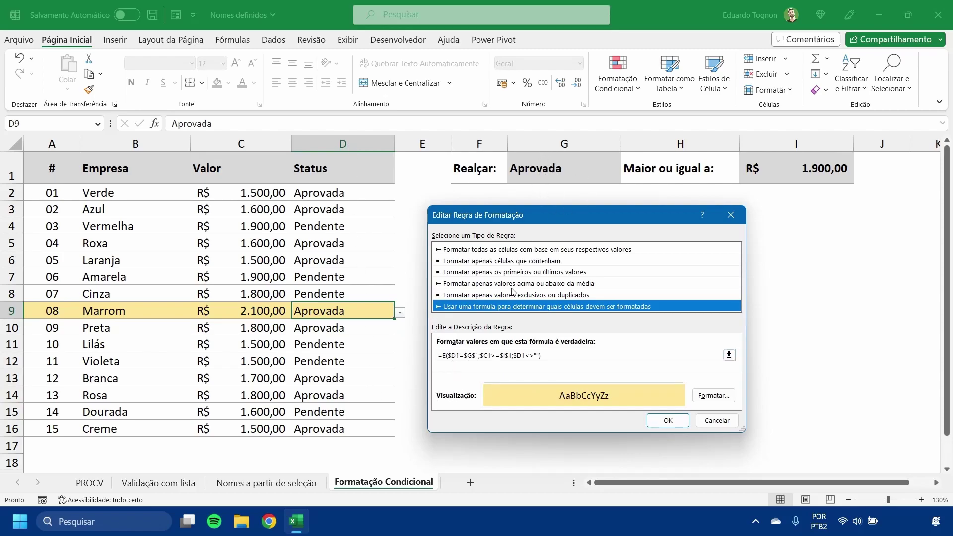
pyautogui.click(465, 355)
# Replace $G$1 with status and $I$1 with valor in the rule formula
pyautogui.moveTo(464, 355); pyautogui.dragTo(479, 356)
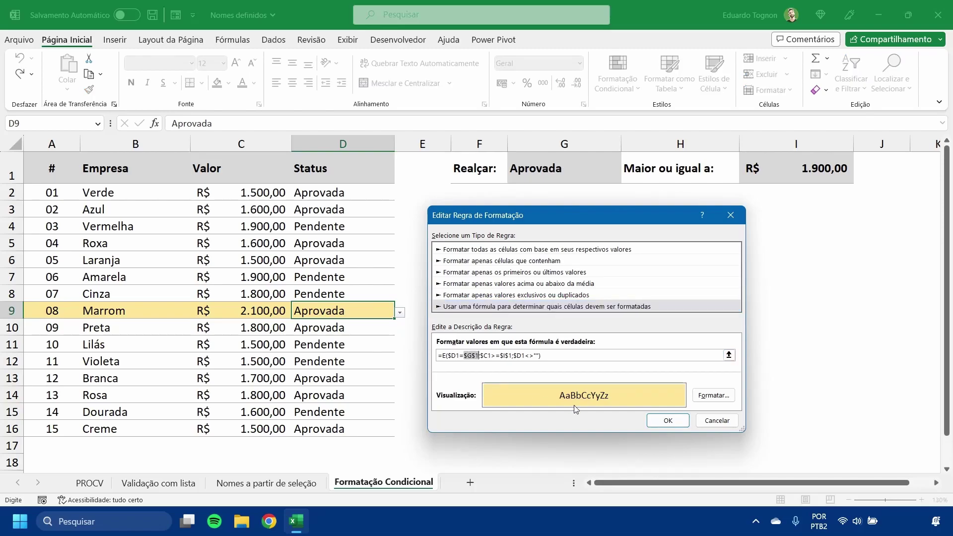
pyautogui.write('s')
pyautogui.write('tatus')
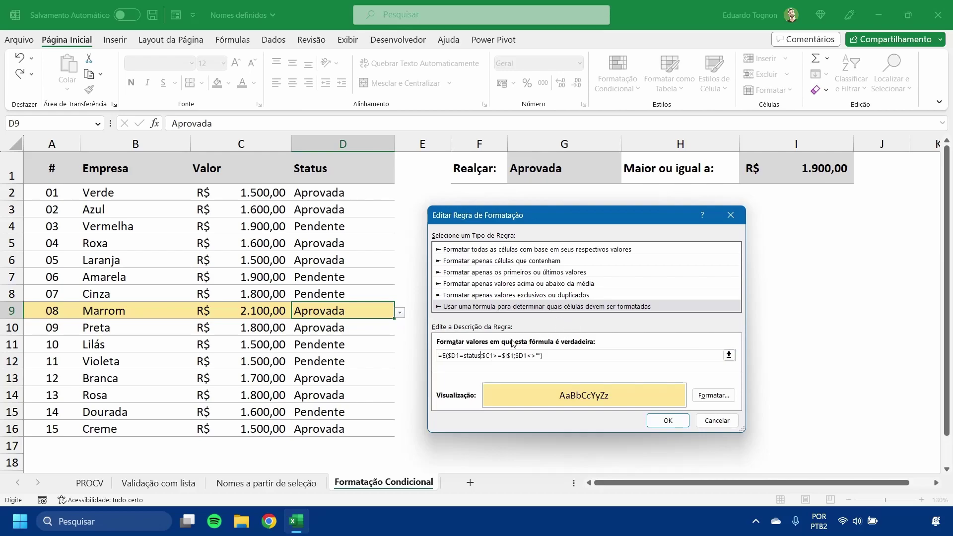
pyautogui.write(';')
pyautogui.moveTo(502, 356); pyautogui.dragTo(515, 356)
pyautogui.write('valor')
# Confirm the edited status/valor rule and close the Rules Manager
pyautogui.click(668, 421)
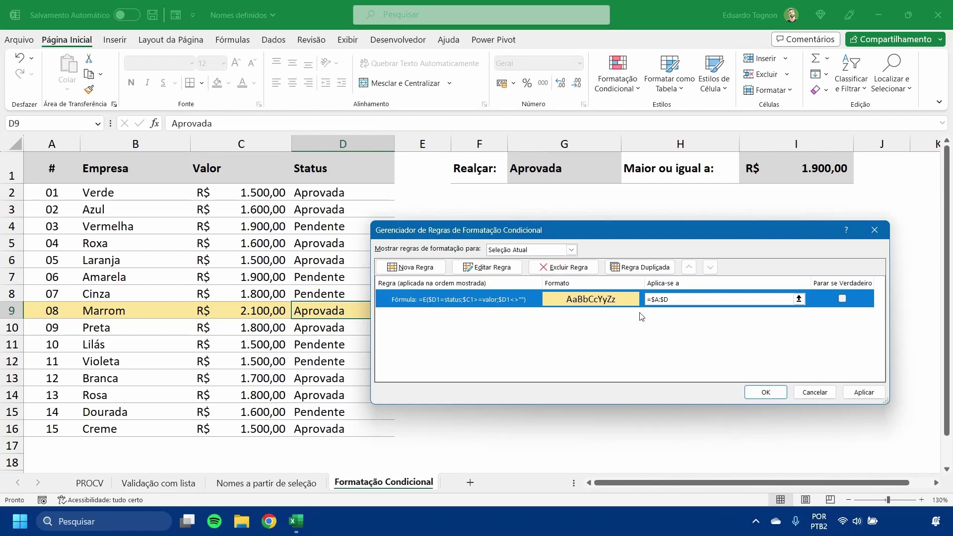
pyautogui.click(765, 392)
pyautogui.click(569, 291)
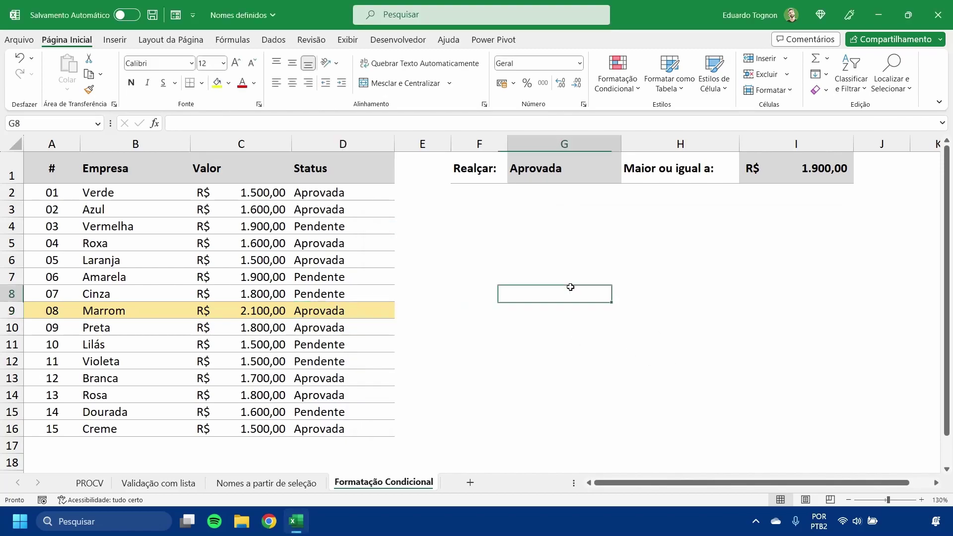
pyautogui.click(541, 168)
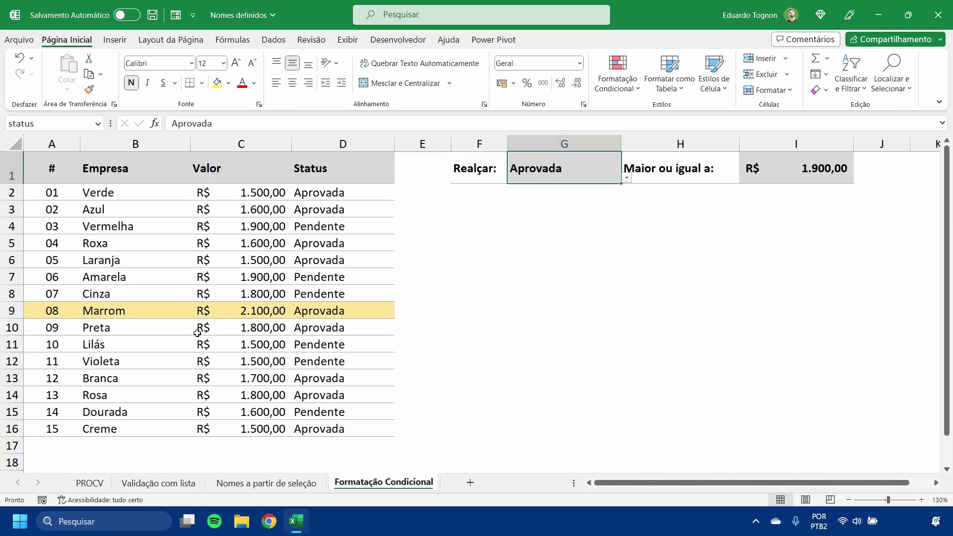
pyautogui.click(247, 288)
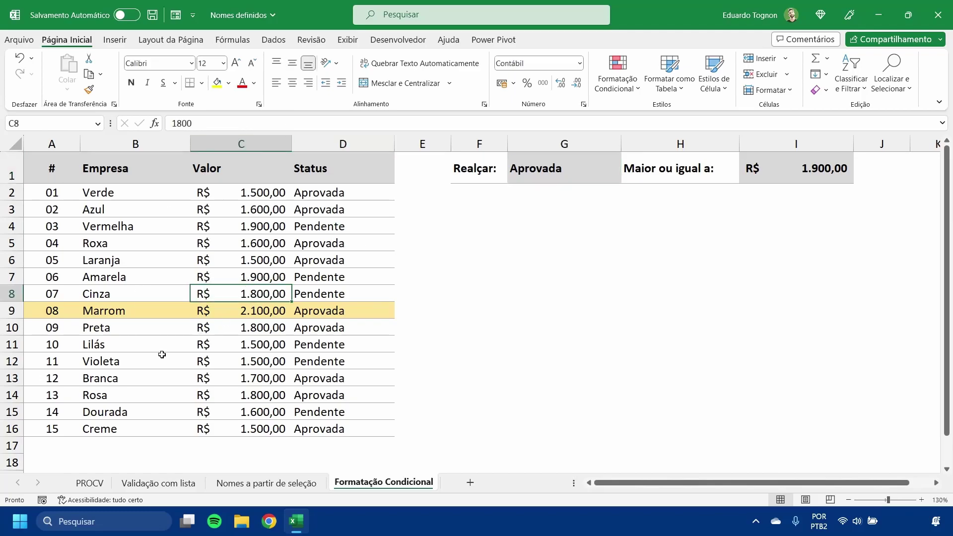
pyautogui.click(525, 175)
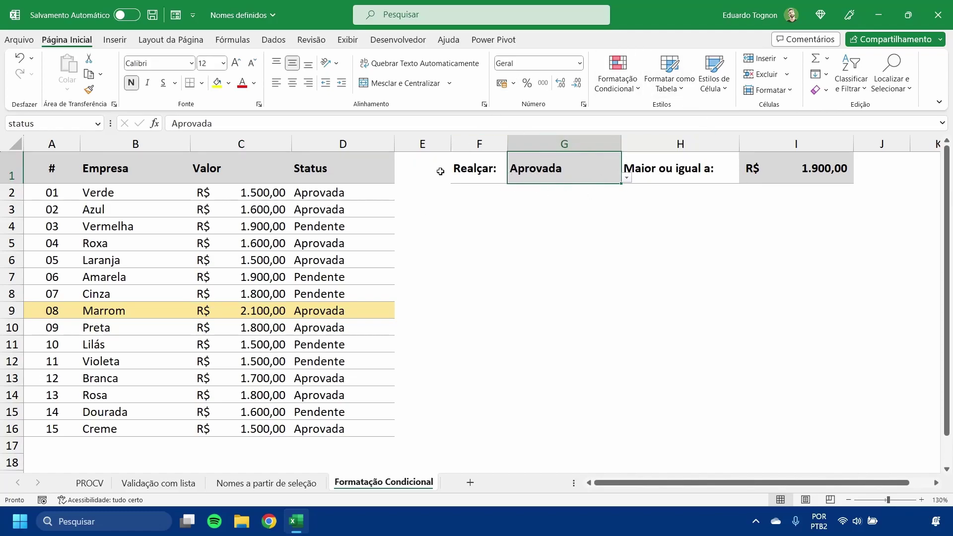
pyautogui.click(437, 175)
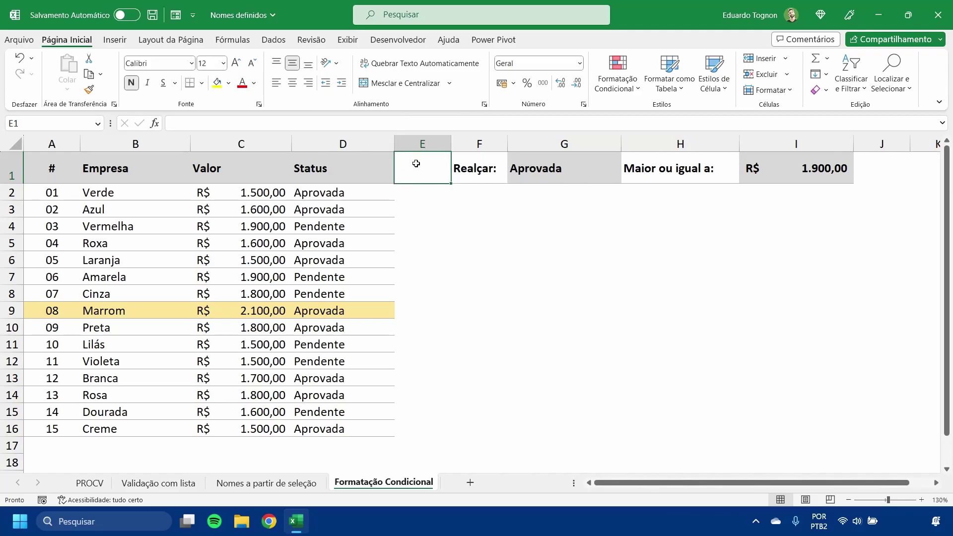
pyautogui.click(232, 40)
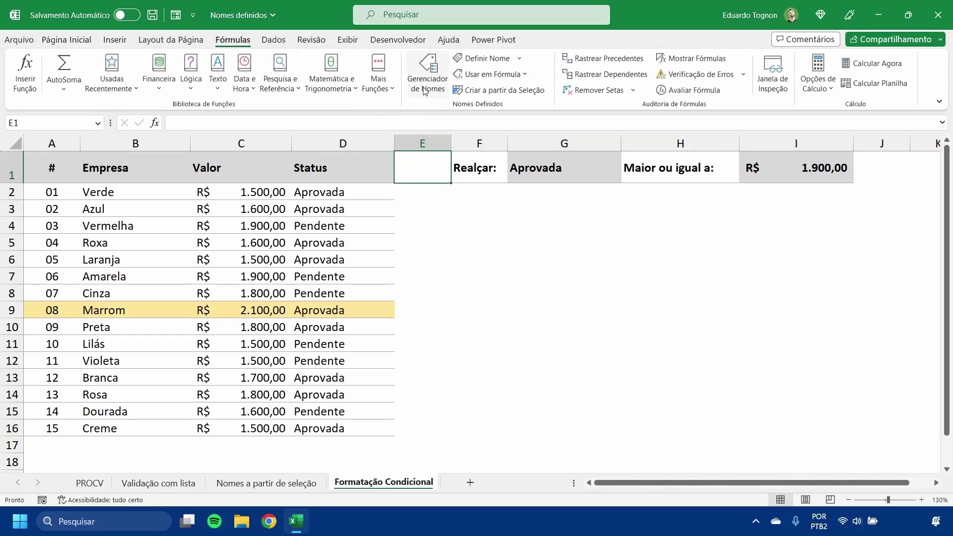
pyautogui.click(571, 171)
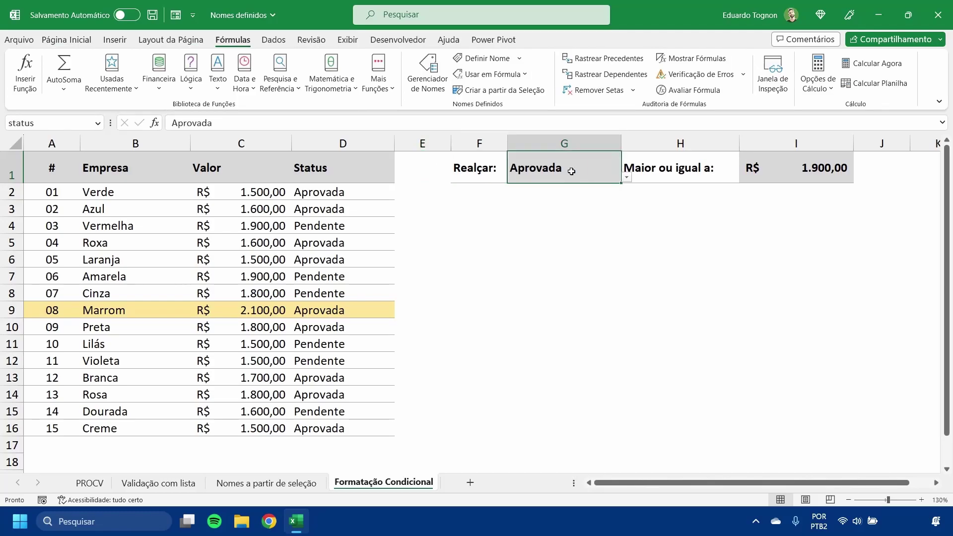
pyautogui.click(308, 224)
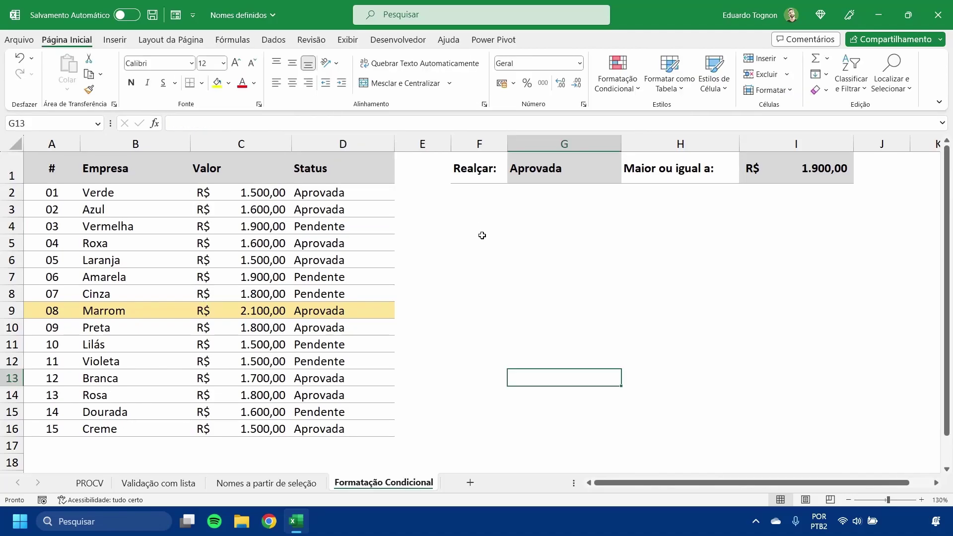
# Enter =Loja_E in G13 using Use in Formula from the Fórmulas tab
pyautogui.click(233, 40)
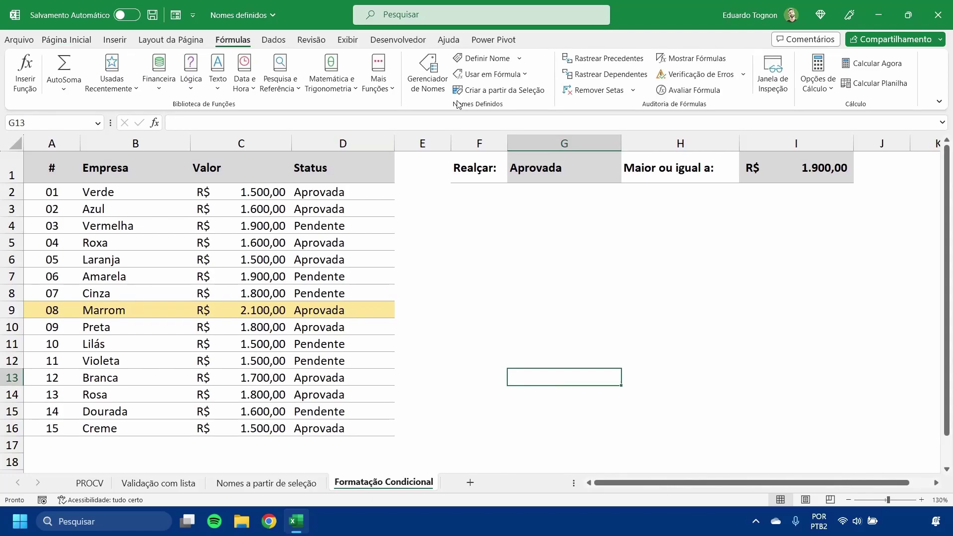
pyautogui.click(505, 77)
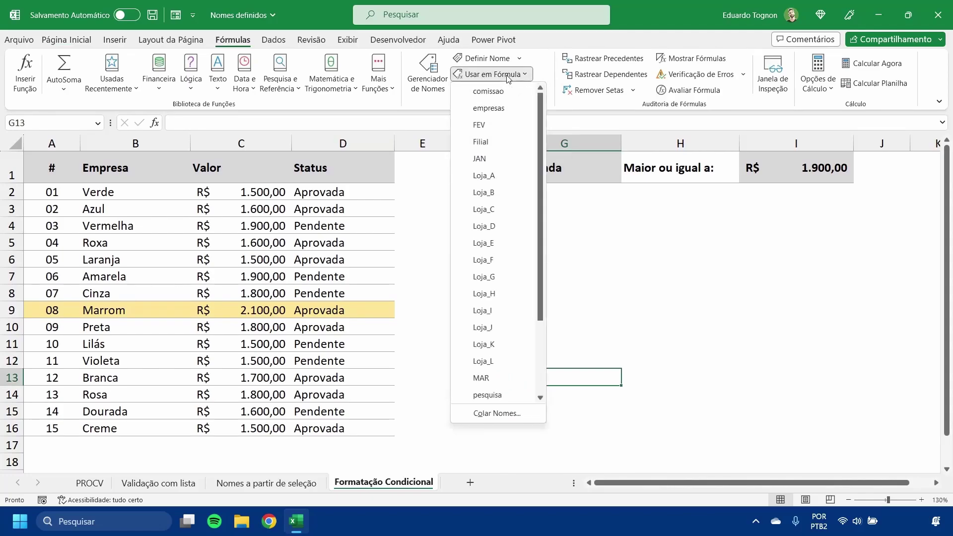
pyautogui.scroll(-2, 511, 196)
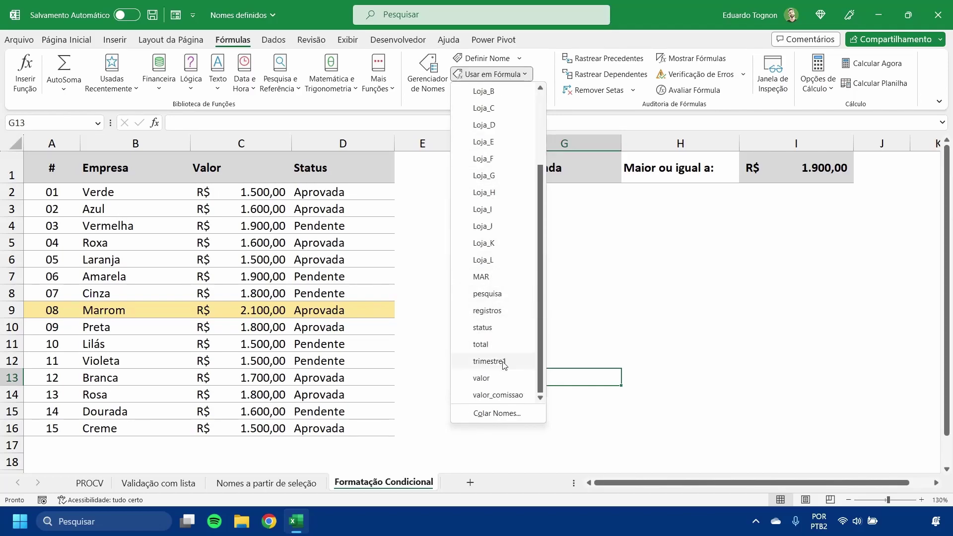
pyautogui.scroll(2, 501, 288)
pyautogui.scroll(-2, 498, 274)
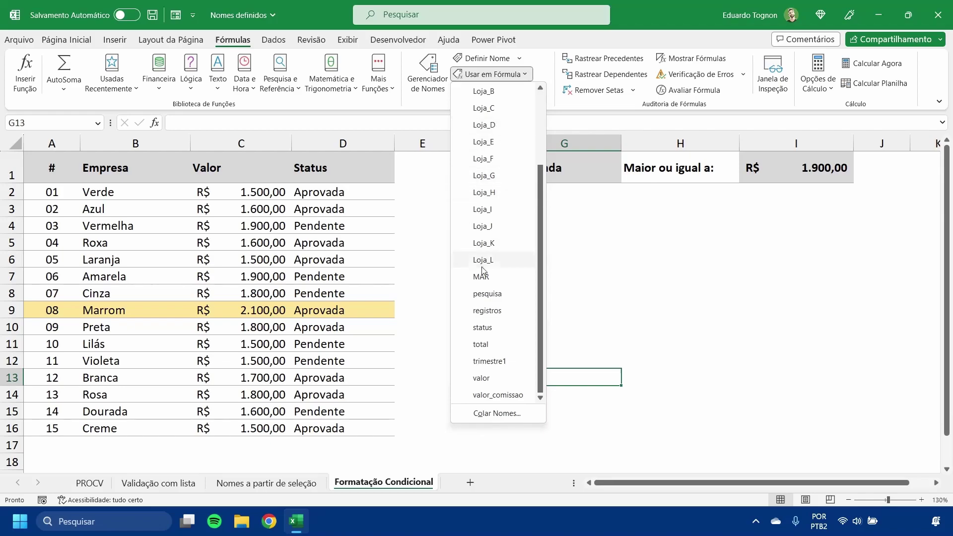
pyautogui.scroll(2, 501, 297)
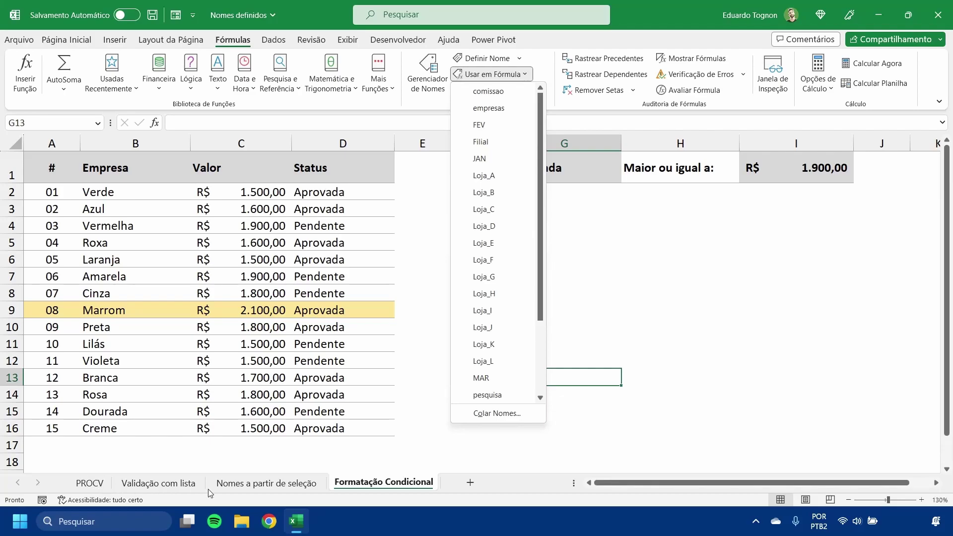
pyautogui.scroll(-2, 496, 260)
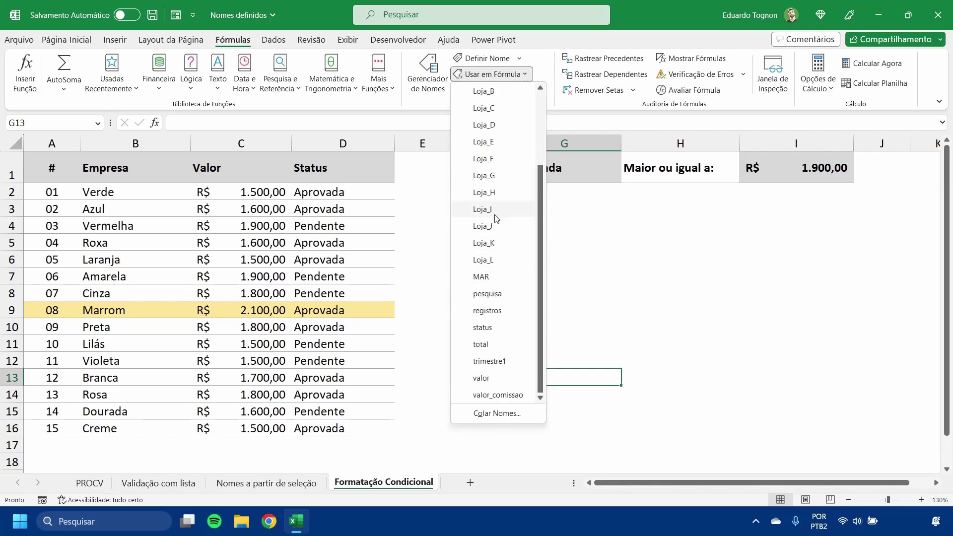
pyautogui.scroll(2, 497, 218)
pyautogui.click(500, 254)
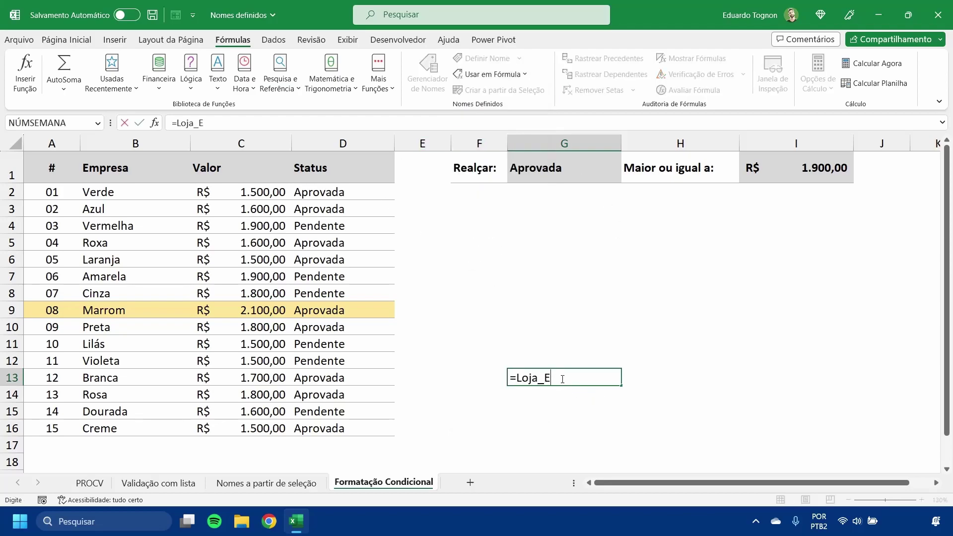
pyautogui.press('Return')
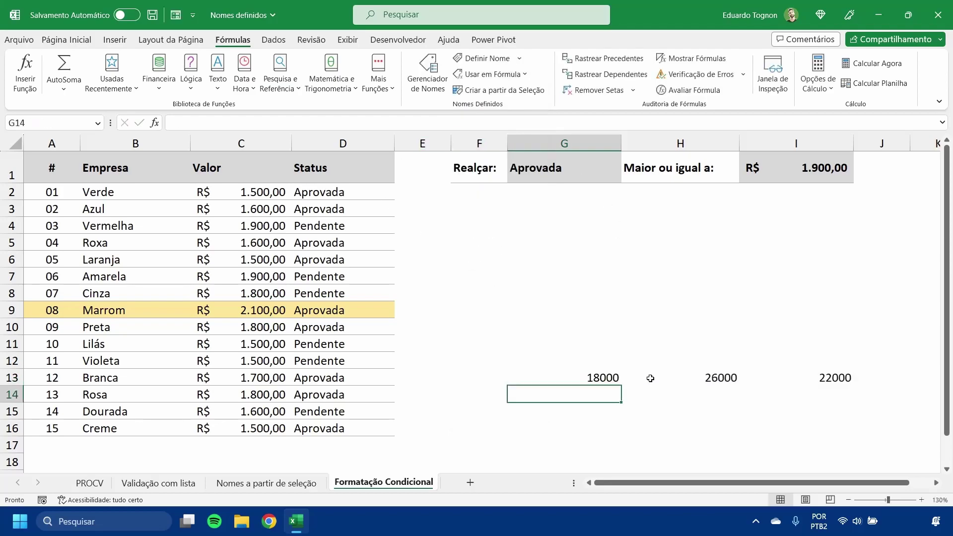
# Compare the spilled 18000, 26000, 22000 in G13:I13 with Loja E on Nomes a partir de seleção
pyautogui.click(598, 380)
pyautogui.click(711, 377)
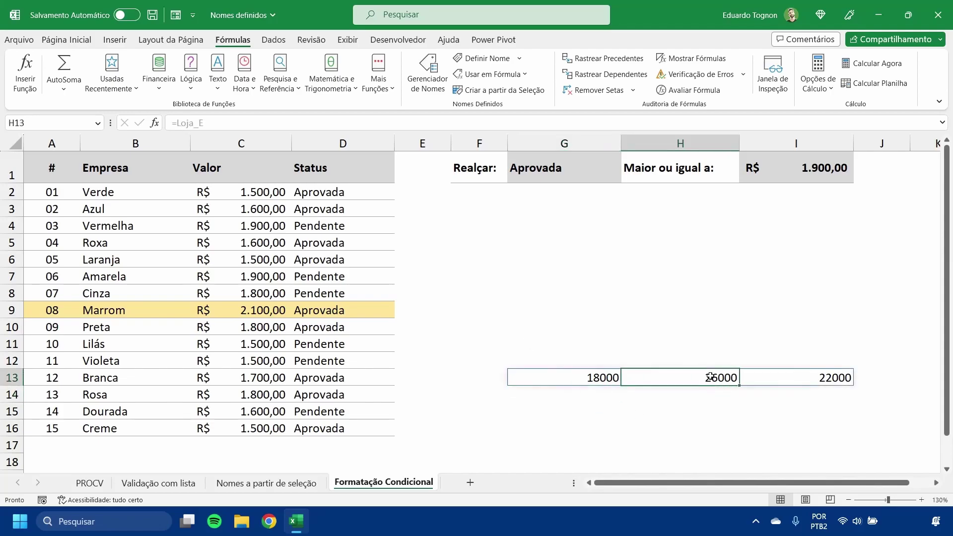
pyautogui.moveTo(587, 377); pyautogui.dragTo(796, 376)
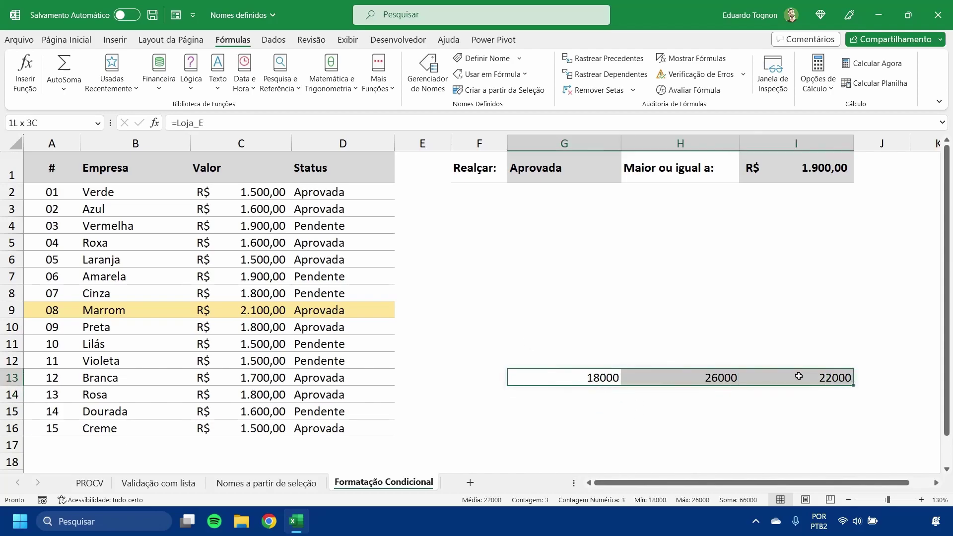
pyautogui.click(253, 481)
pyautogui.click(196, 264)
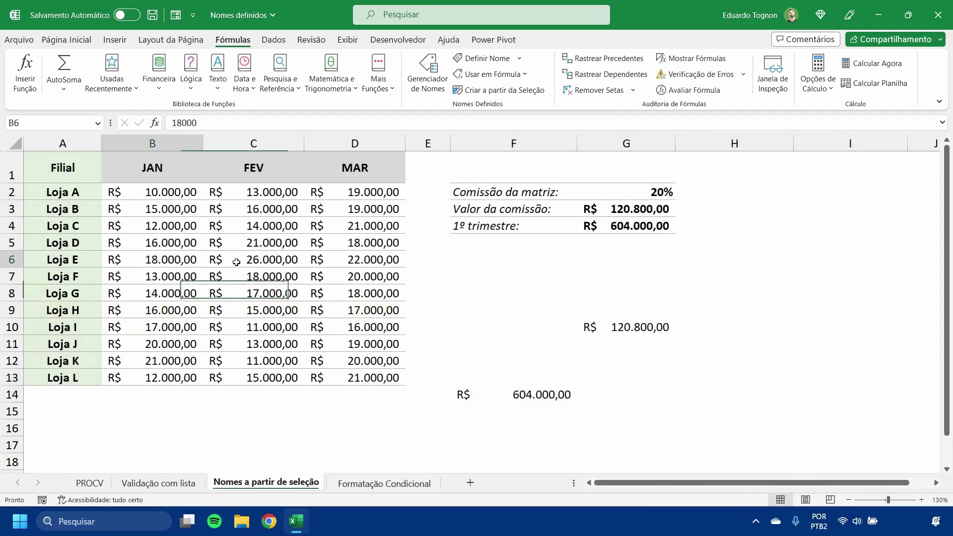
pyautogui.moveTo(236, 262); pyautogui.dragTo(355, 260)
pyautogui.click(384, 483)
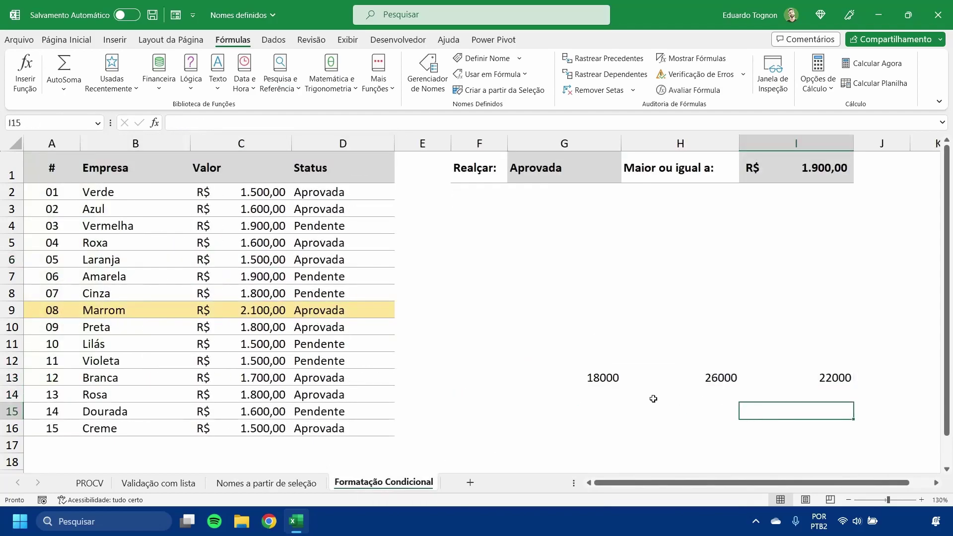
pyautogui.click(552, 411)
pyautogui.click(528, 300)
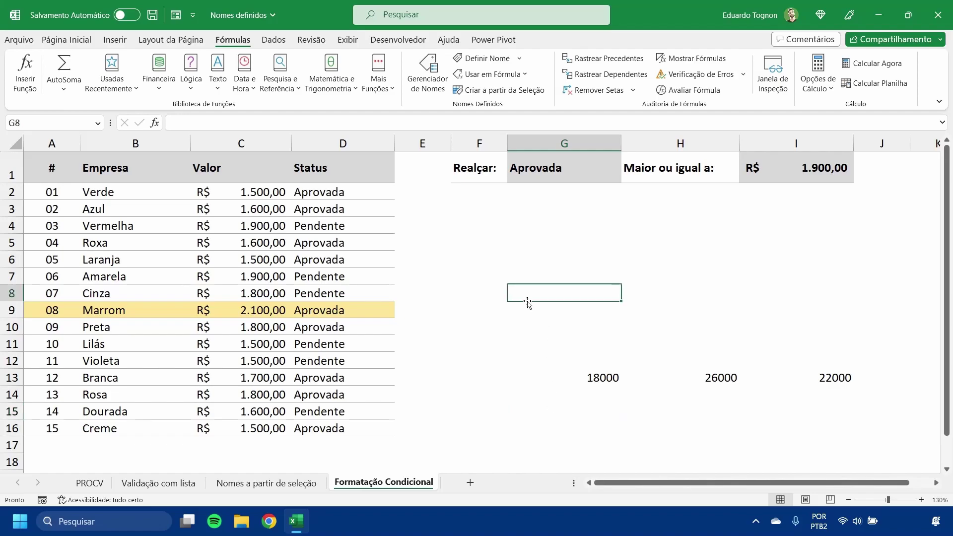
pyautogui.write('=')
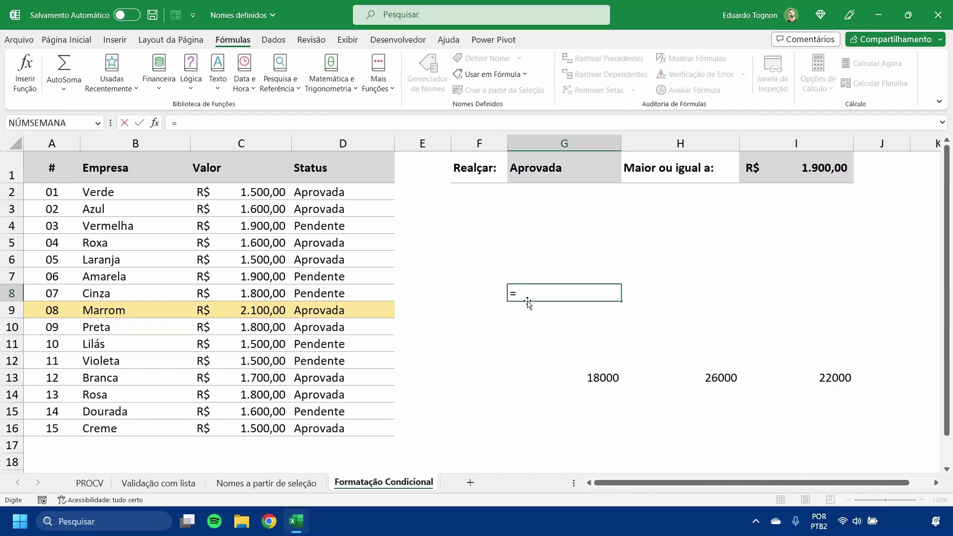
pyautogui.write('s')
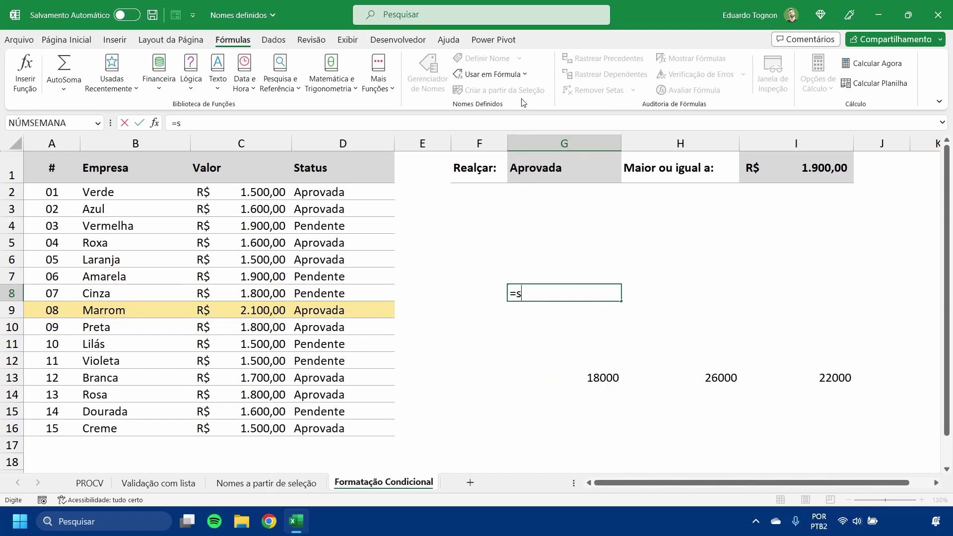
pyautogui.click(519, 80)
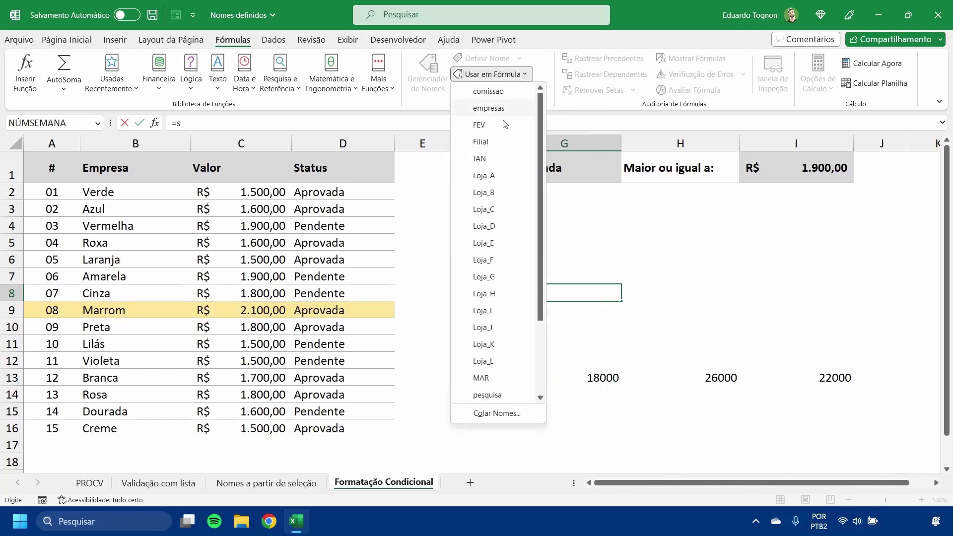
pyautogui.scroll(-2, 500, 369)
pyautogui.scroll(2, 499, 327)
pyautogui.click(584, 301)
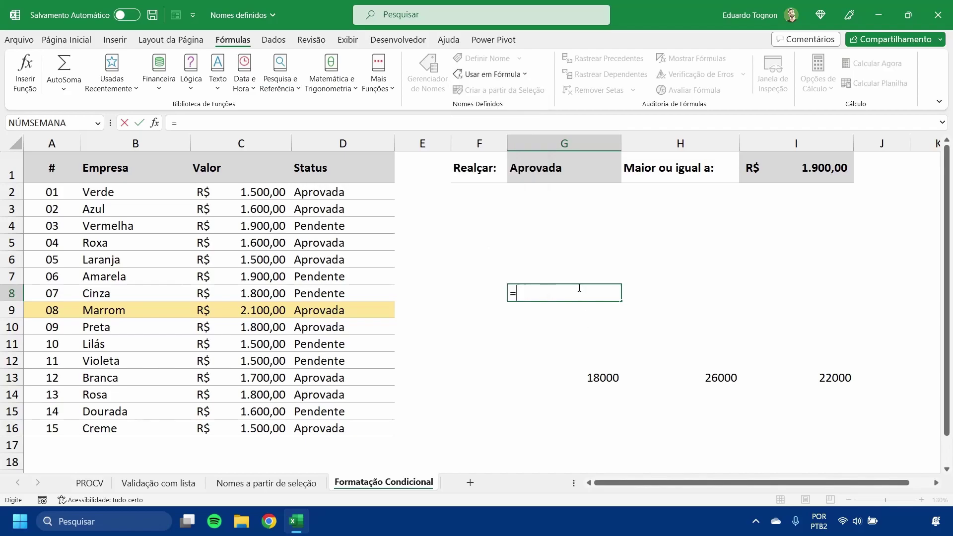
pyautogui.write('sta')
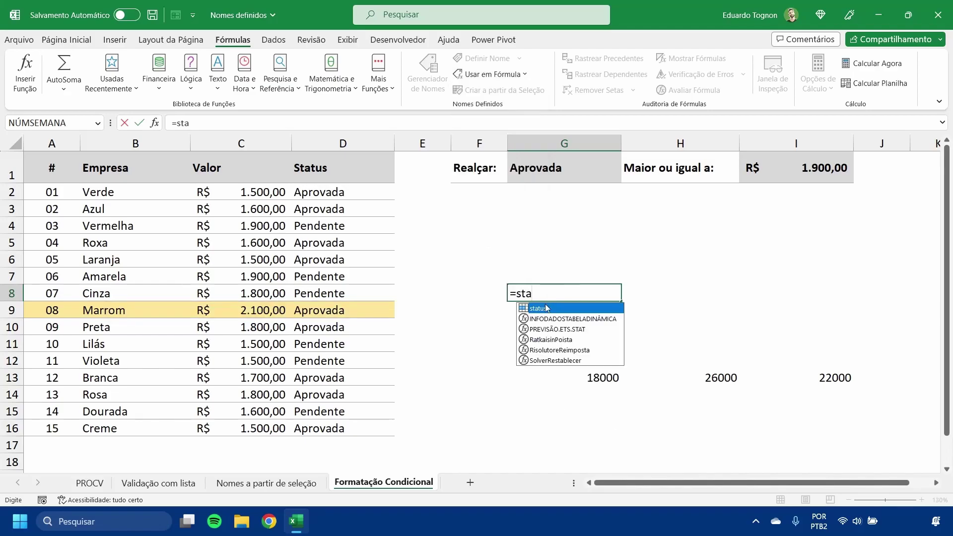
pyautogui.press('BackSpace')
pyautogui.press('BackSpace')
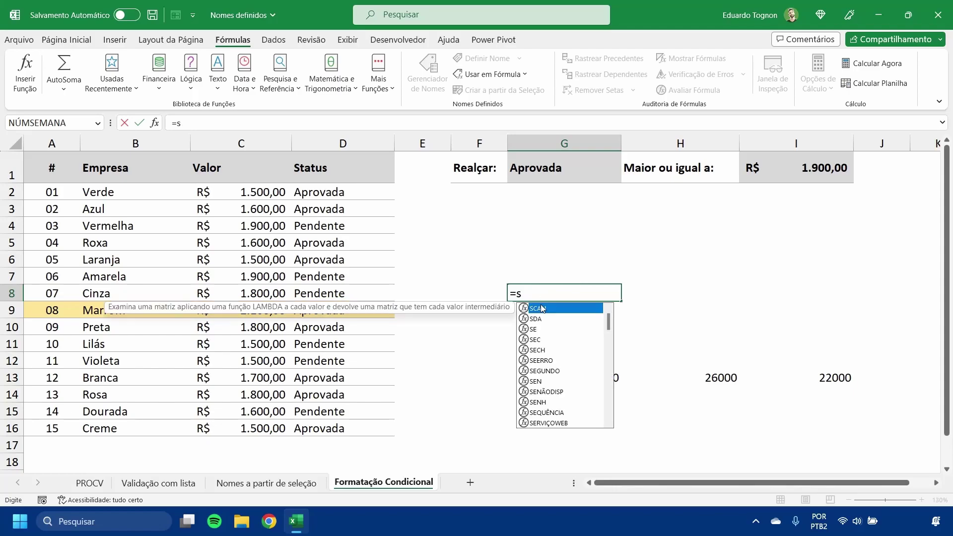
pyautogui.press('BackSpace')
pyautogui.click(499, 74)
pyautogui.scroll(-2, 500, 251)
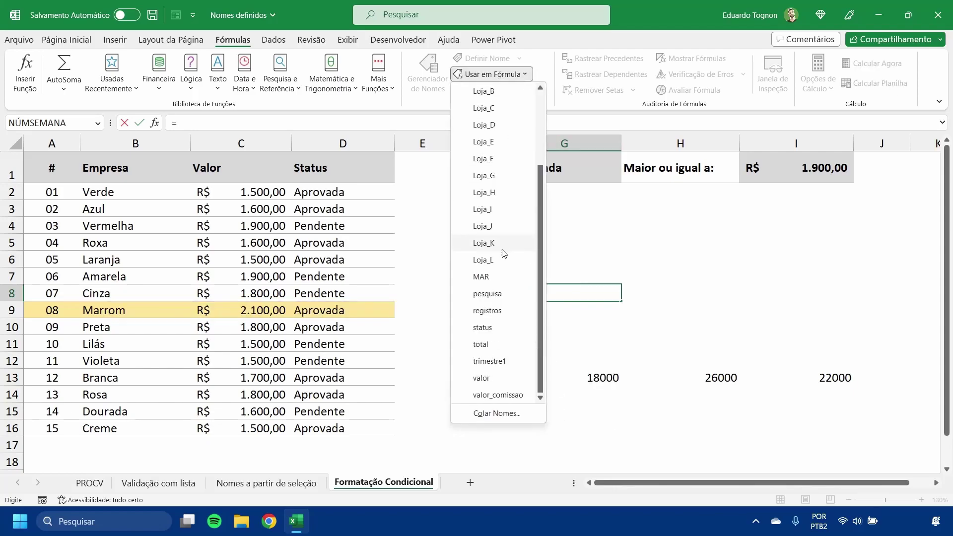
pyautogui.scroll(2, 509, 262)
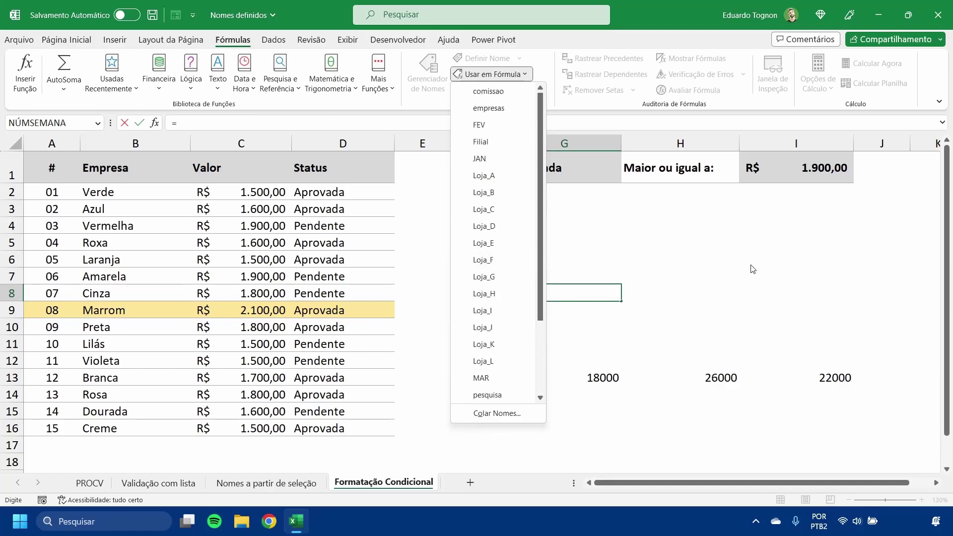
pyautogui.press('Escape')
pyautogui.press('Escape')
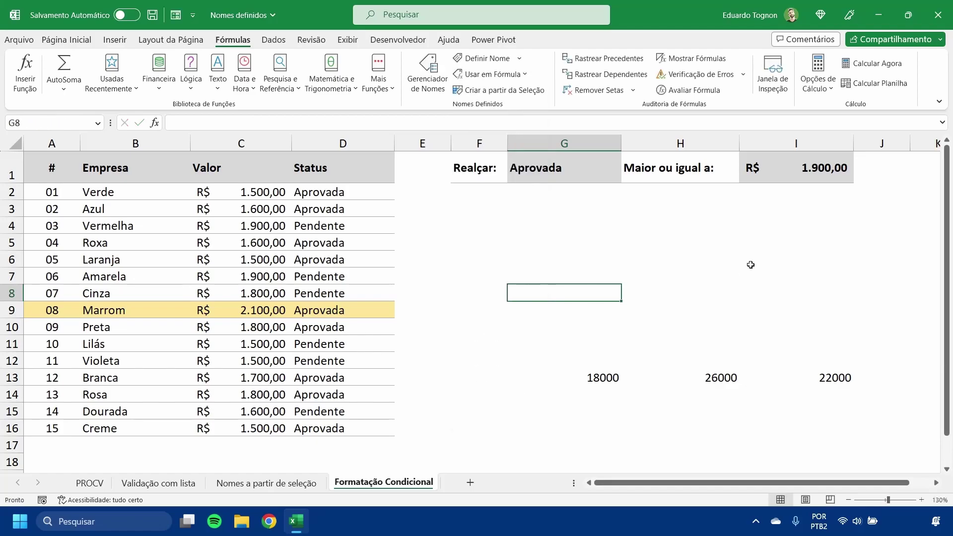
pyautogui.click(471, 259)
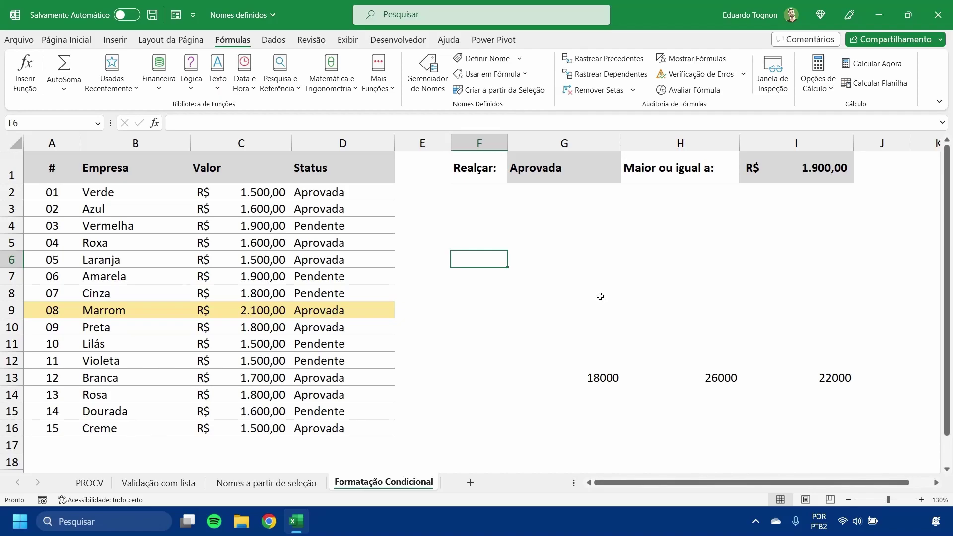
pyautogui.press('F3')
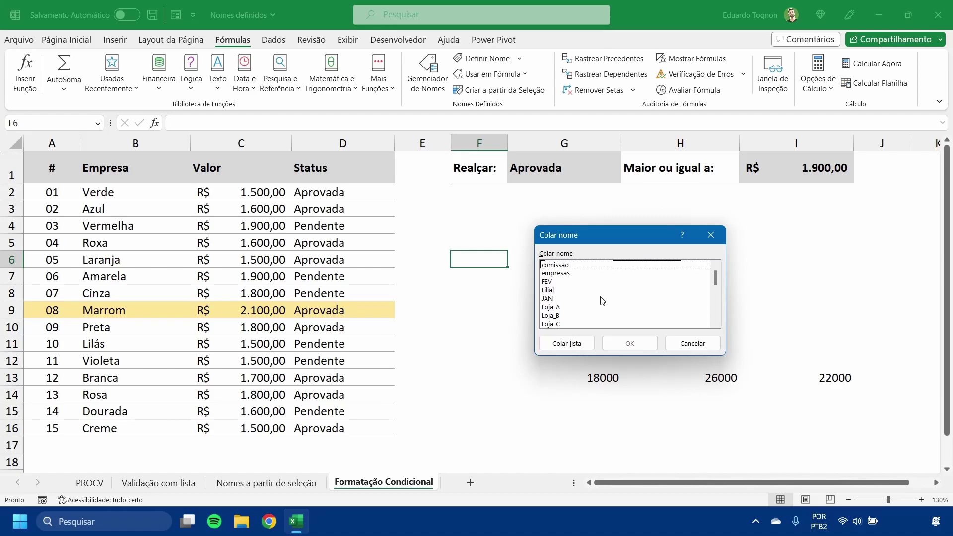
pyautogui.click(548, 299)
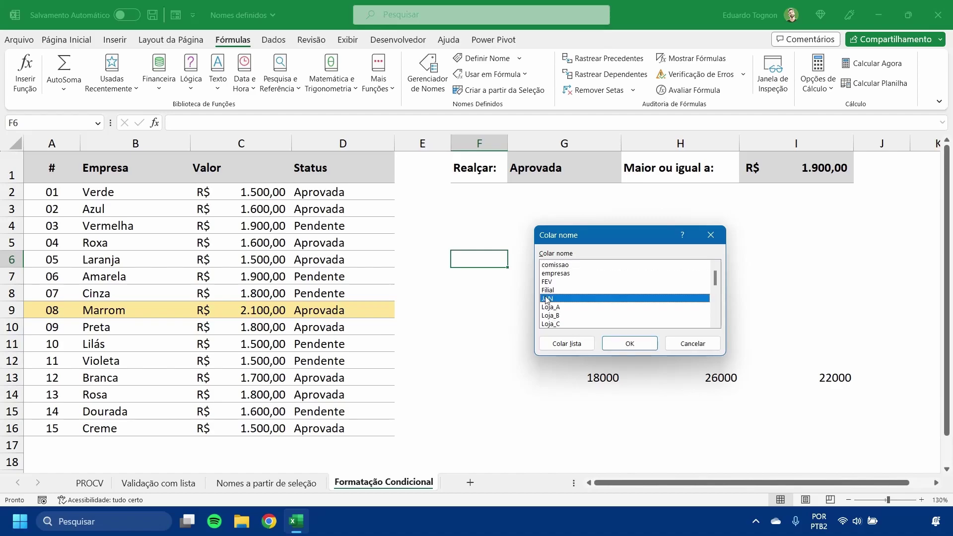
pyautogui.click(630, 345)
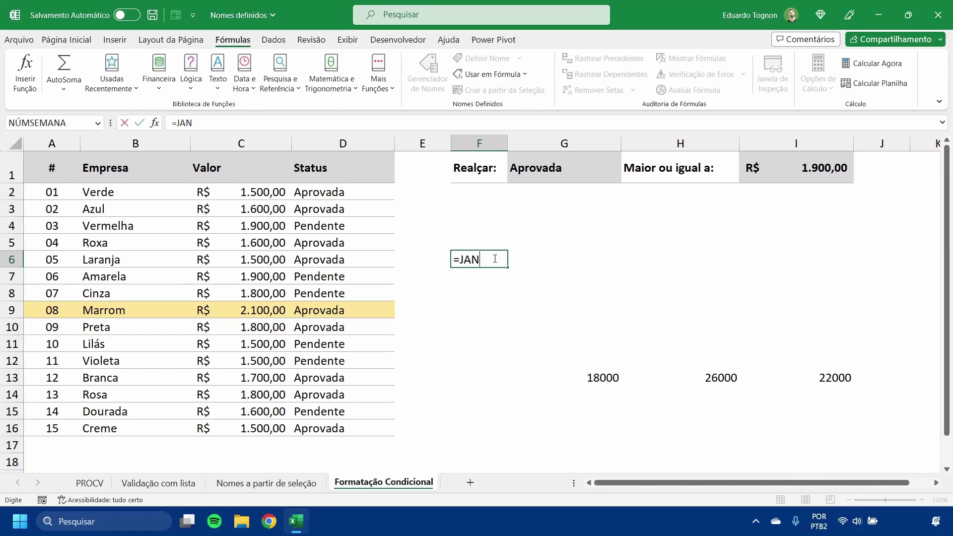
pyautogui.press('Escape')
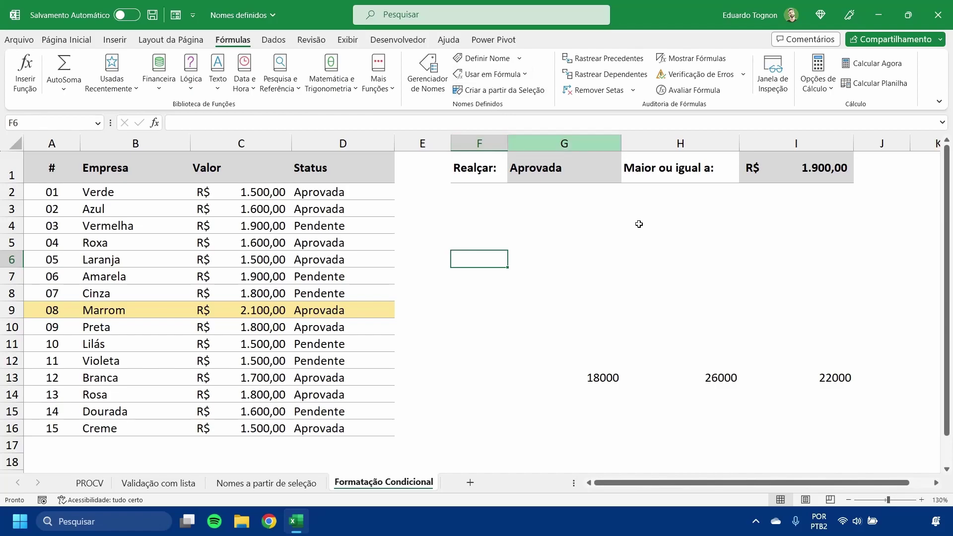
pyautogui.press('F3')
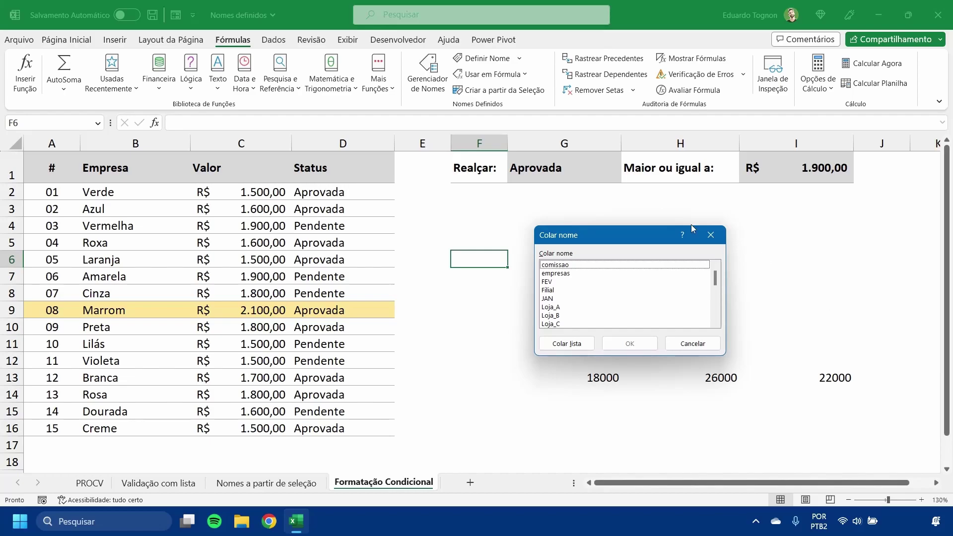
pyautogui.press('Escape')
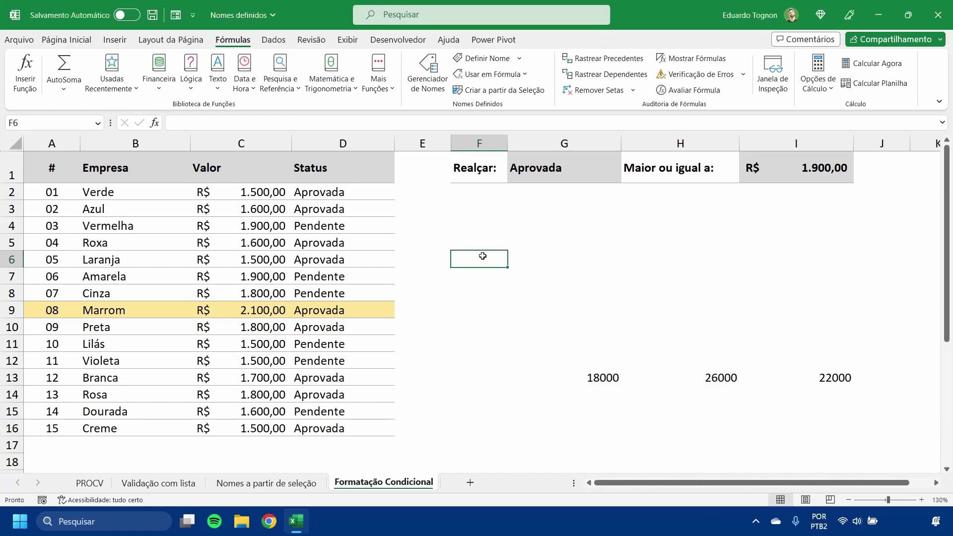